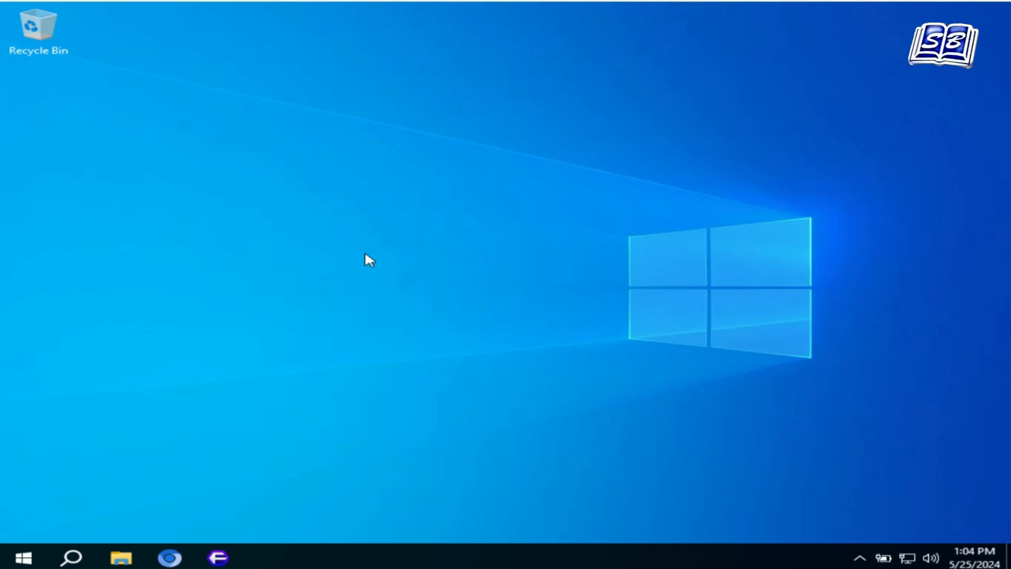
Step: Look through the installed apps list on the desktop system and open the performance view in Task Manager
right_click(364, 253)
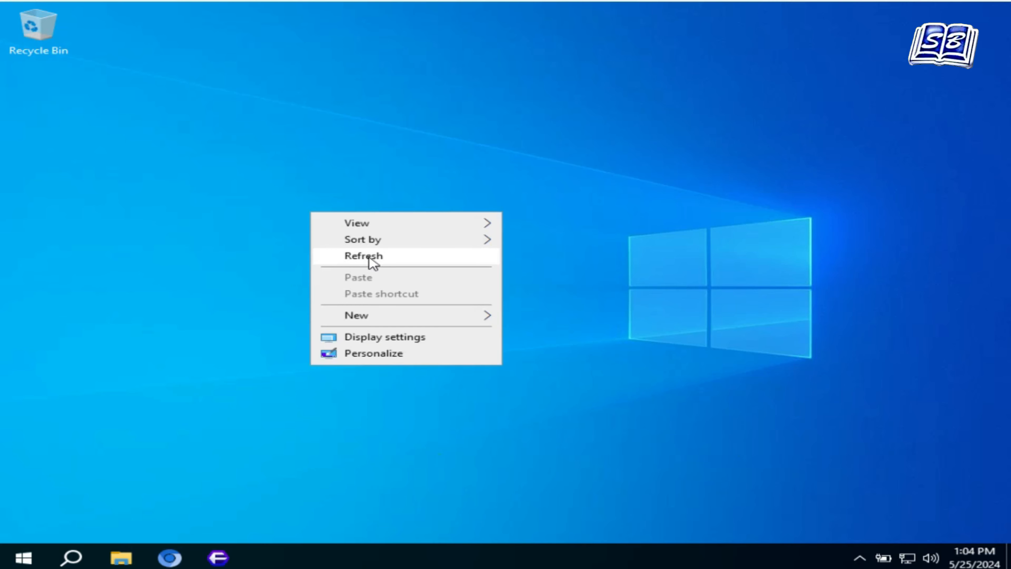
click(368, 256)
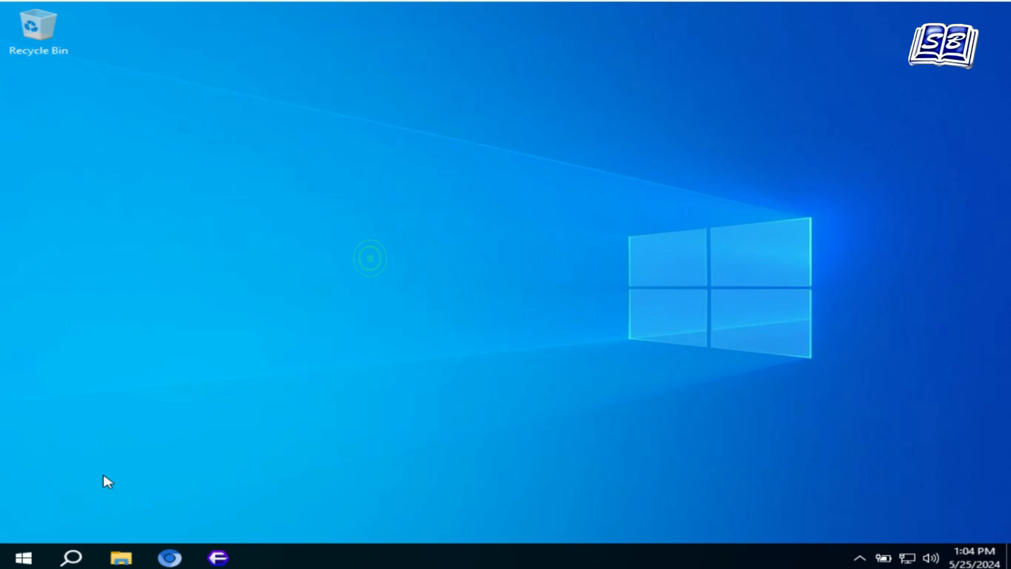
click(37, 560)
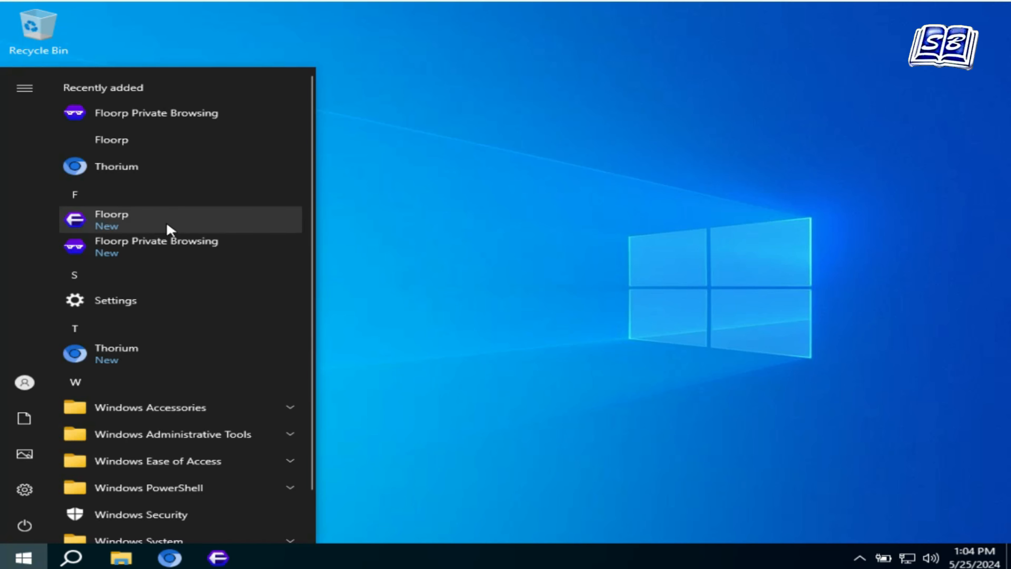
scroll(163, 247, down, 1)
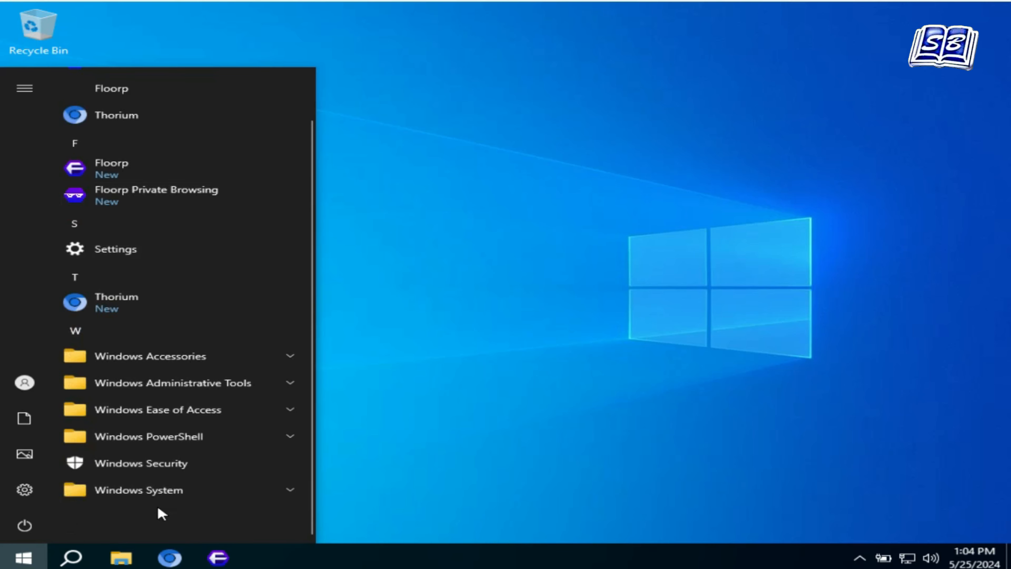
scroll(167, 467, up, 1)
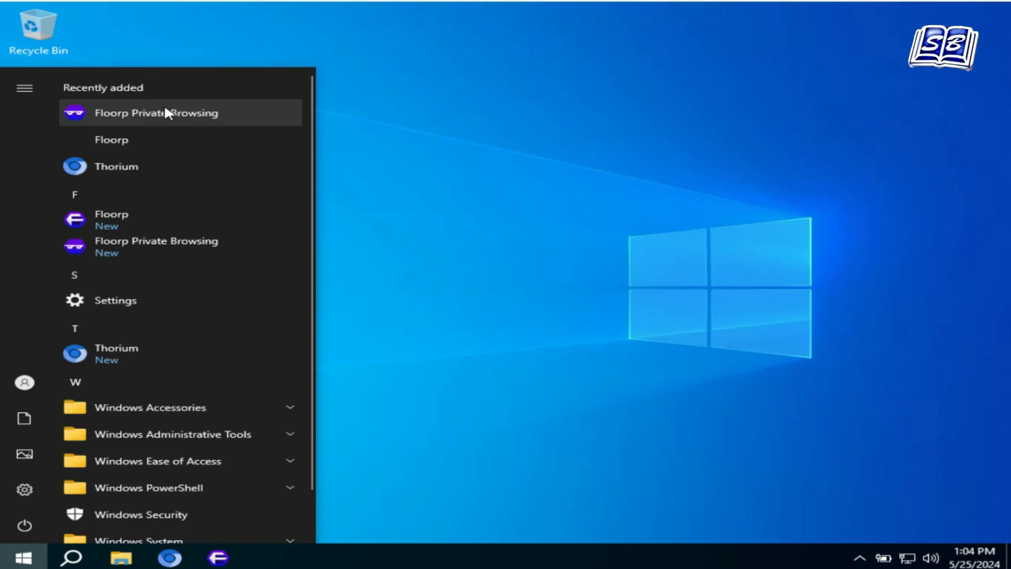
key(ctrl+shift+Escape)
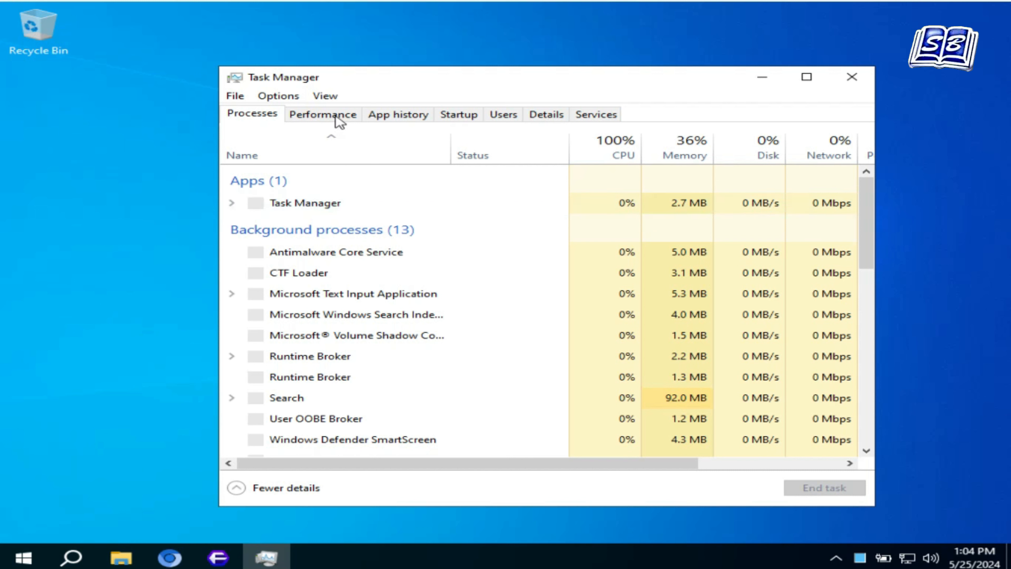
click(337, 120)
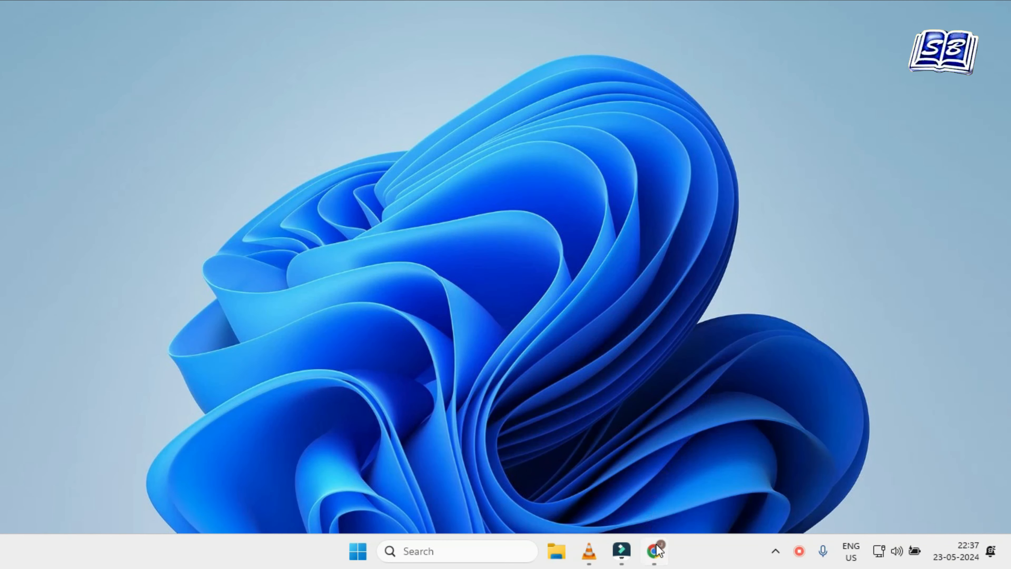
Step: Switch to Chrome, search for "windows 10 ISO download" and open Microsoft's Download Windows 10 Disc Image (ISO File) result
click(654, 550)
click(417, 49)
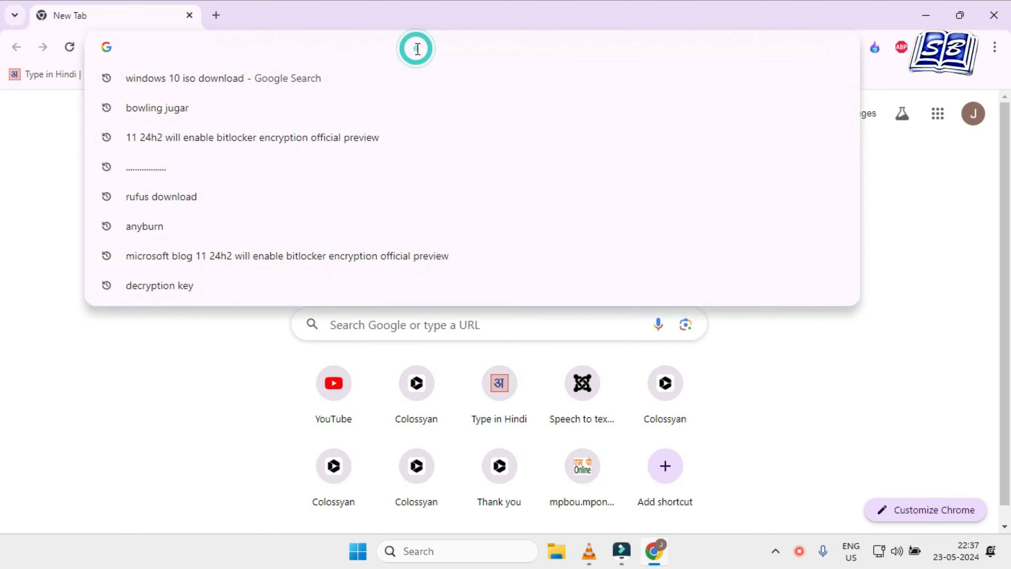
text(window)
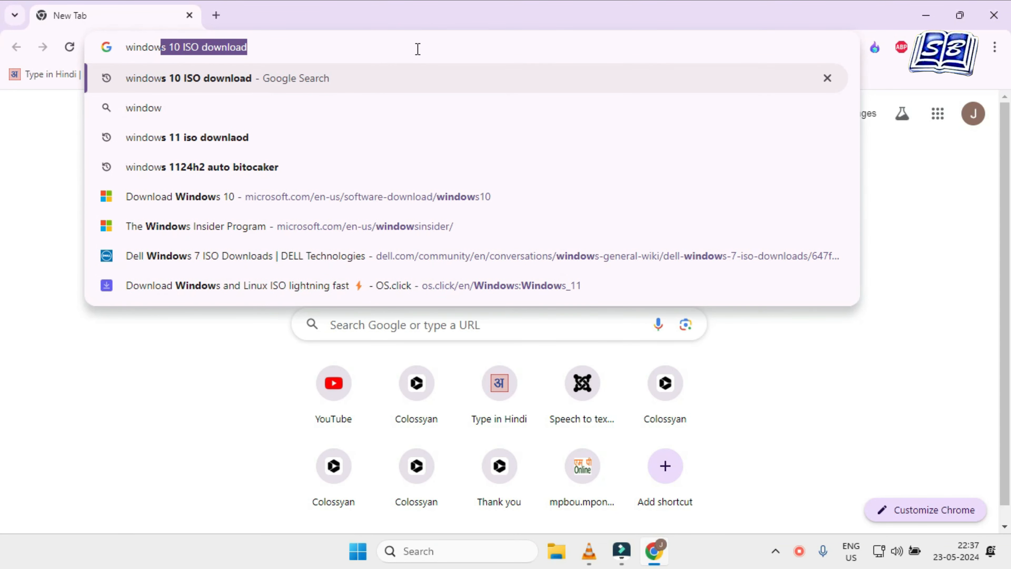
click(418, 49)
key(Return)
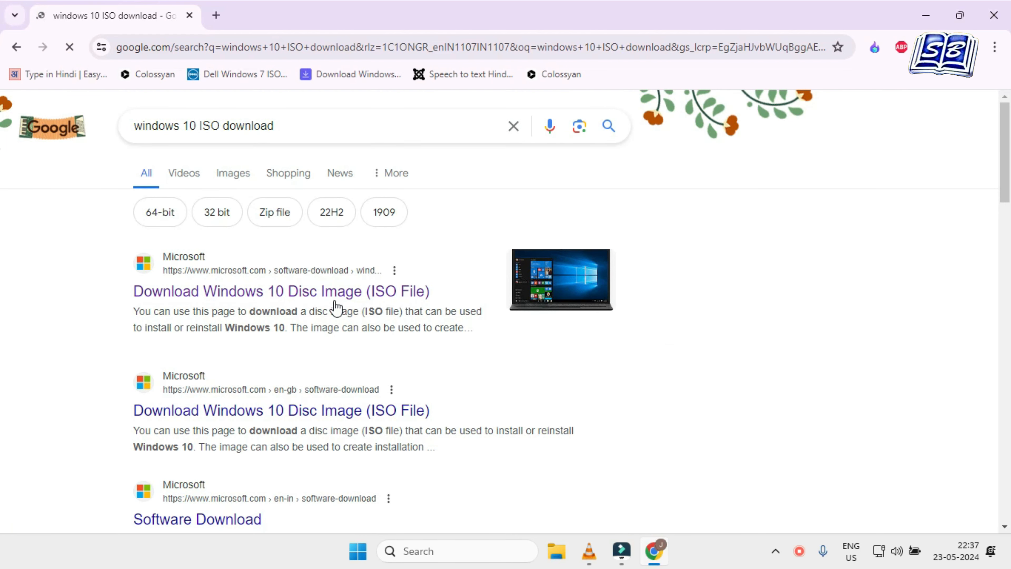
click(345, 301)
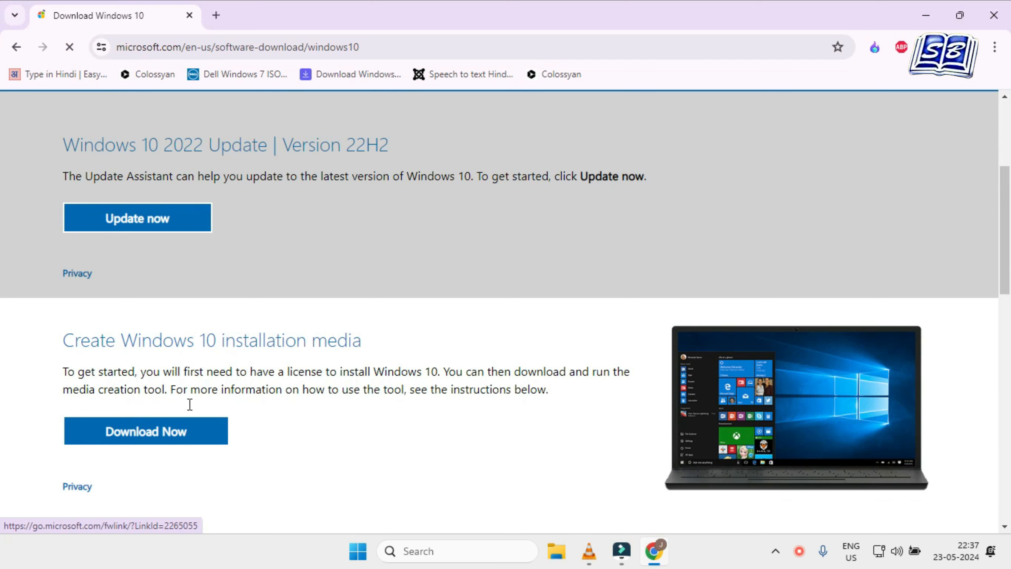
Step: Examine the Create Windows 10 installation media section of Microsoft's download page
drag(63, 340, 396, 352)
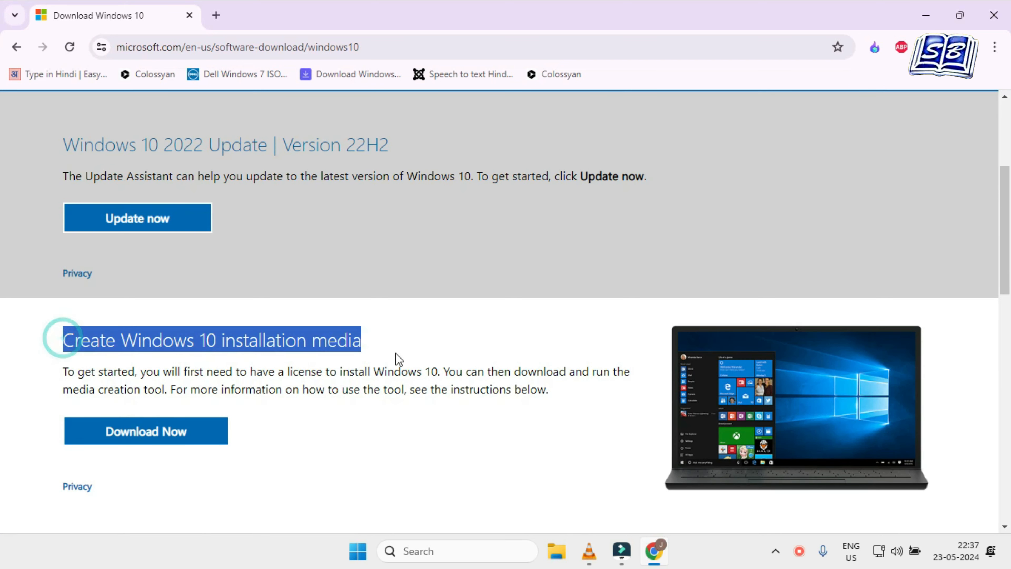
click(402, 412)
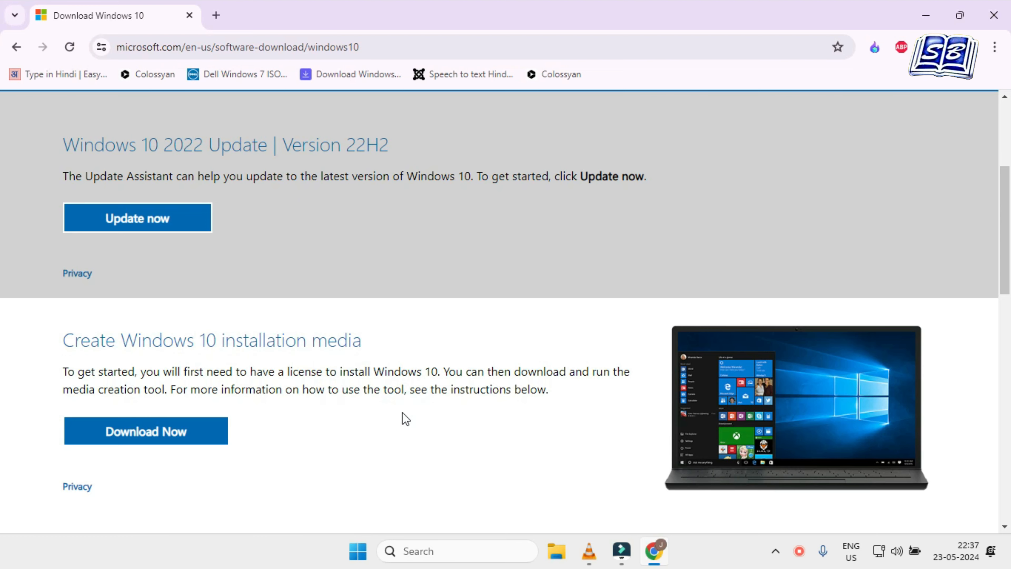
scroll(402, 413, down, 2)
Step: Open the Chrome Web Store and search it for "user agent changer"
click(993, 47)
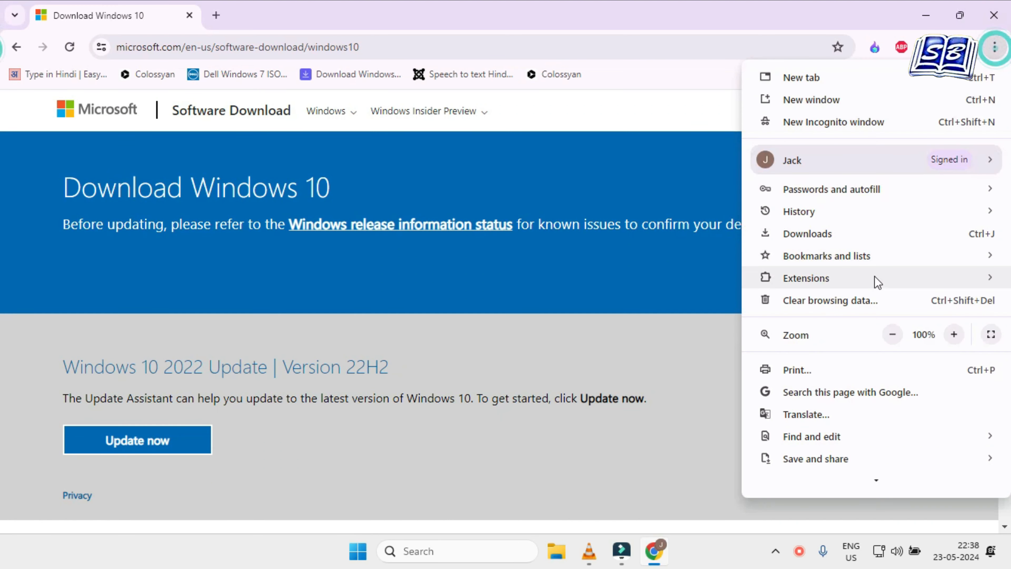
mouse_move(872, 287)
click(715, 304)
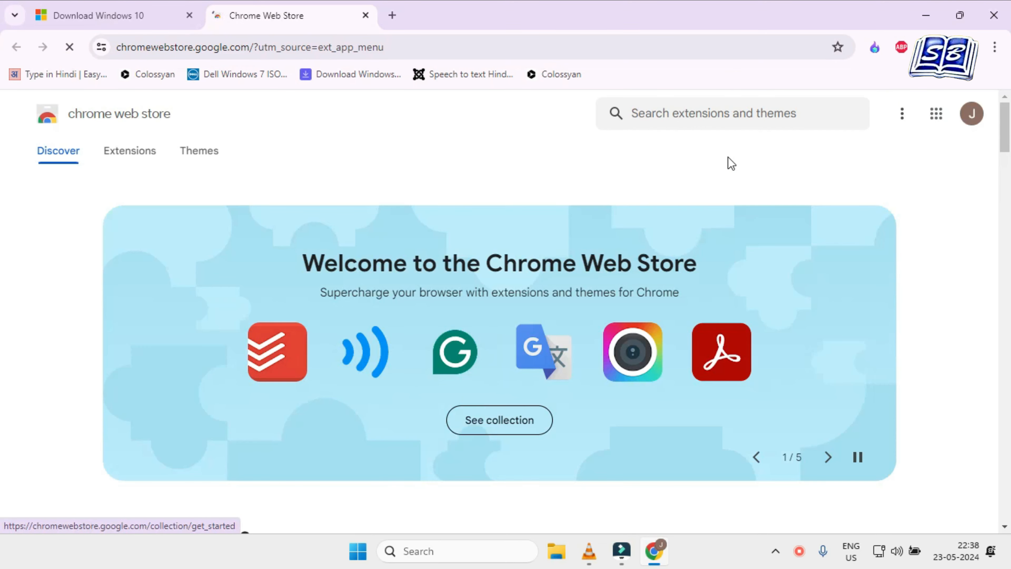
click(726, 119)
text(user agent c)
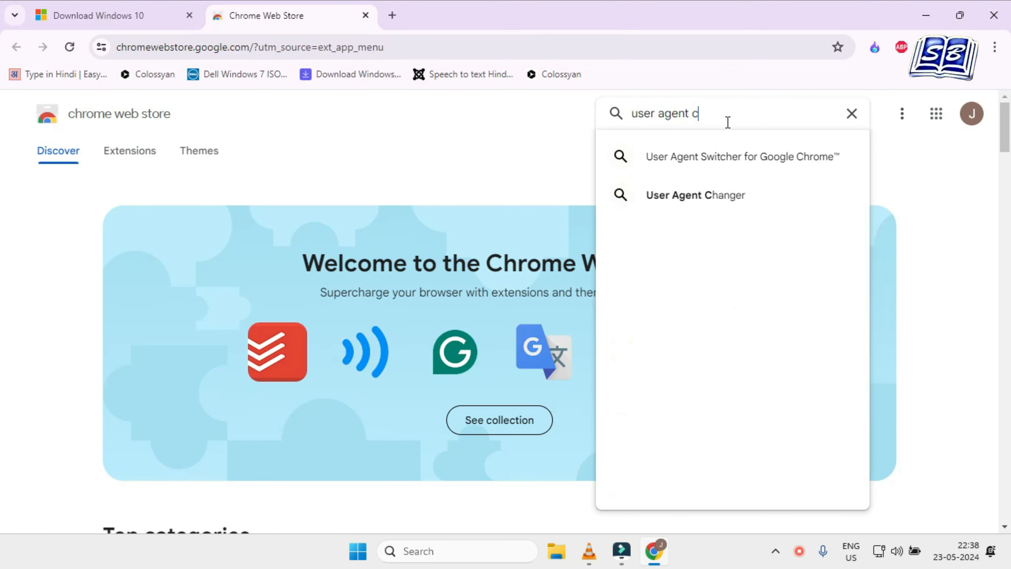
text(hangere)
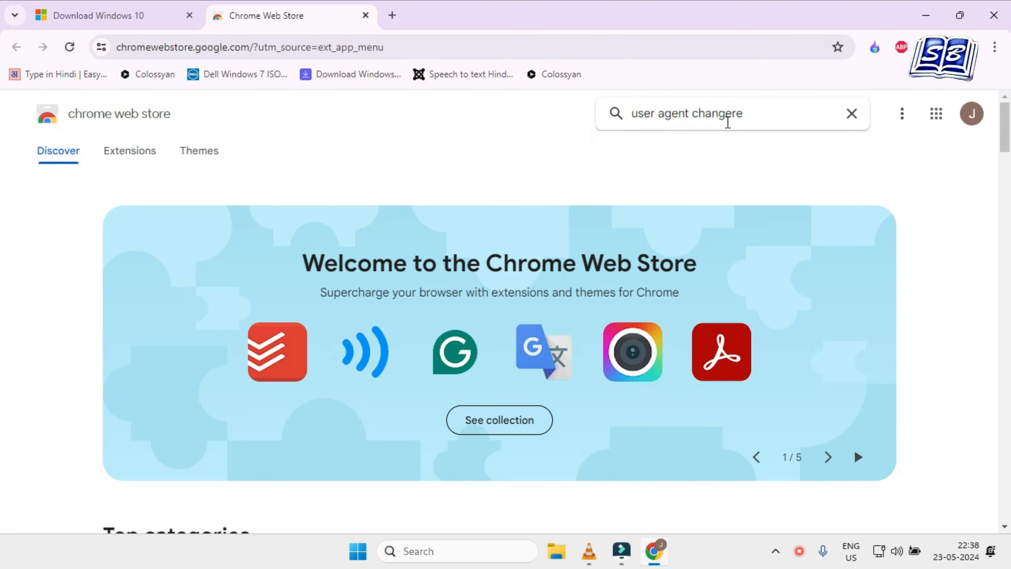
key(BackSpace)
key(Return)
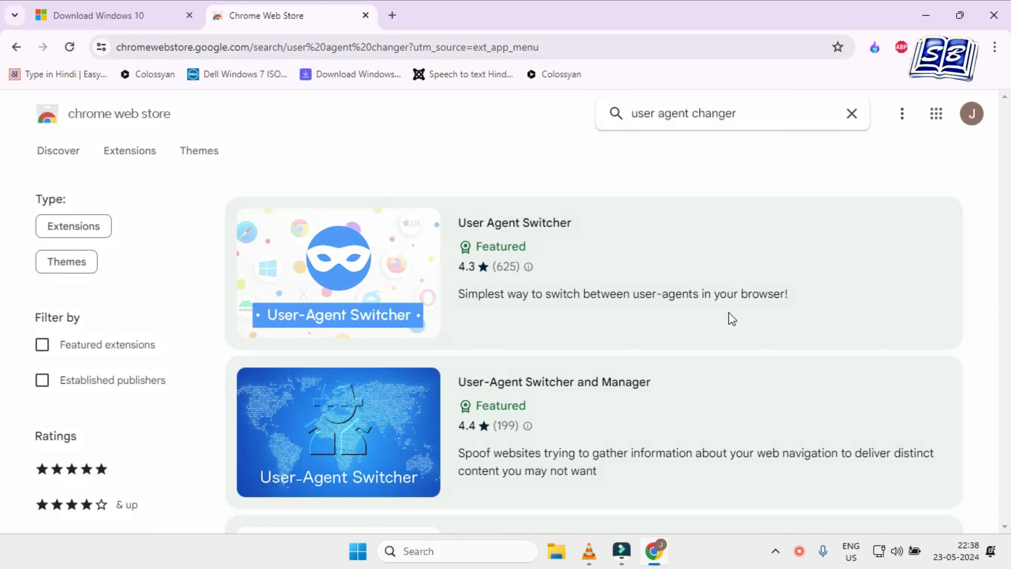
Step: Add the User-Agent Switcher and Manager extension to the browser and close the store page
scroll(521, 316, down, 4)
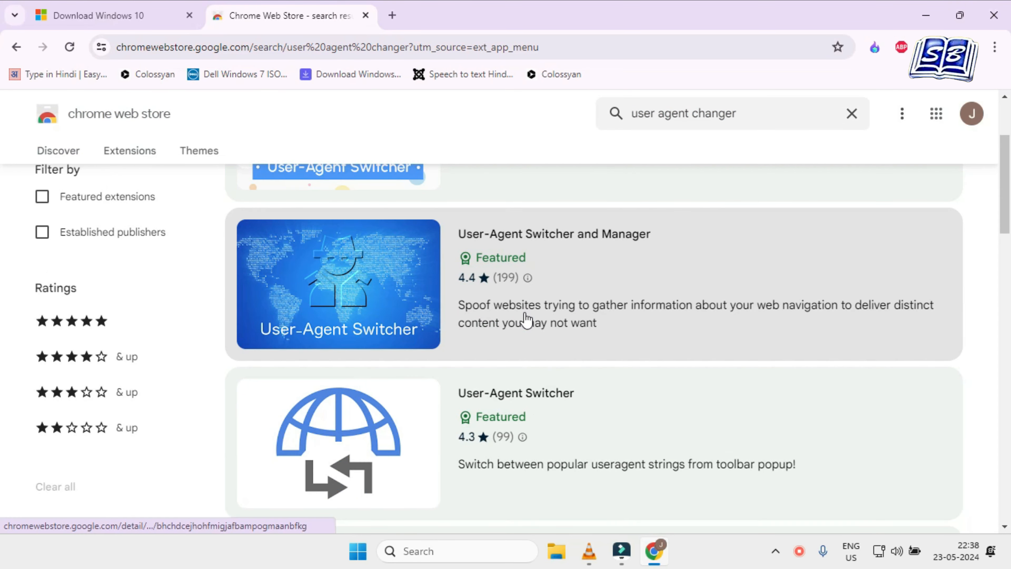
scroll(497, 423, up, 4)
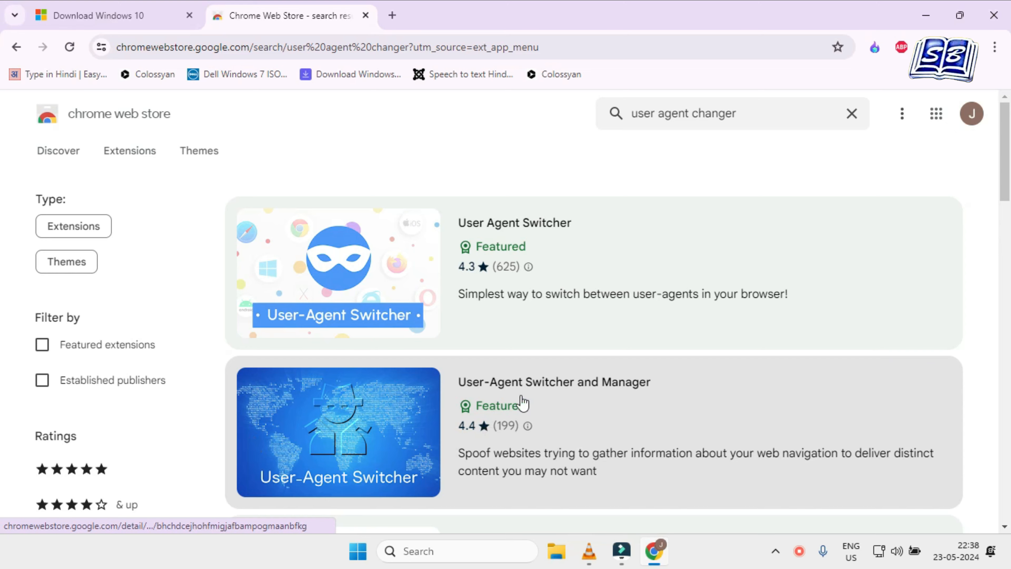
click(543, 395)
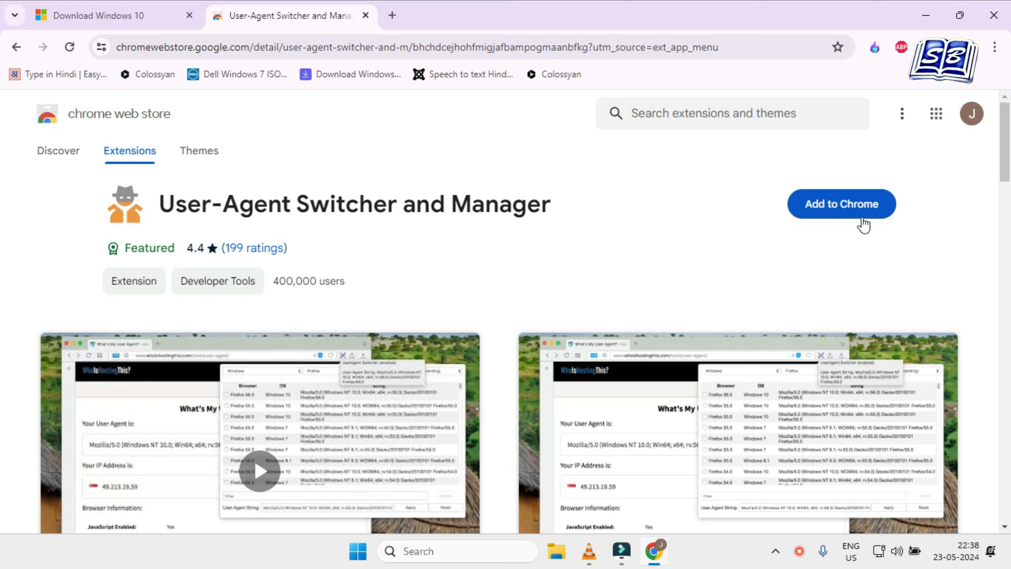
click(838, 212)
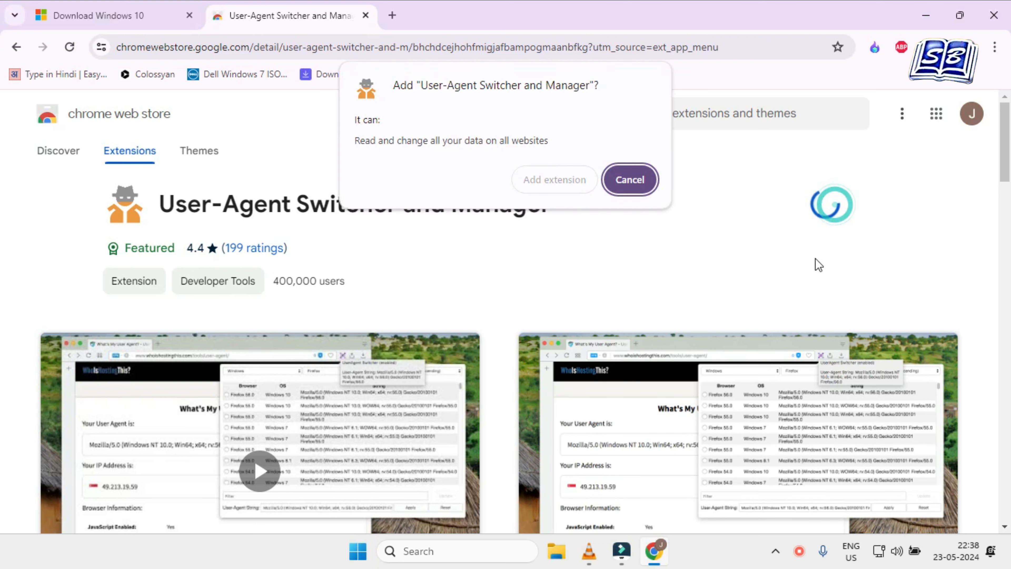
click(562, 178)
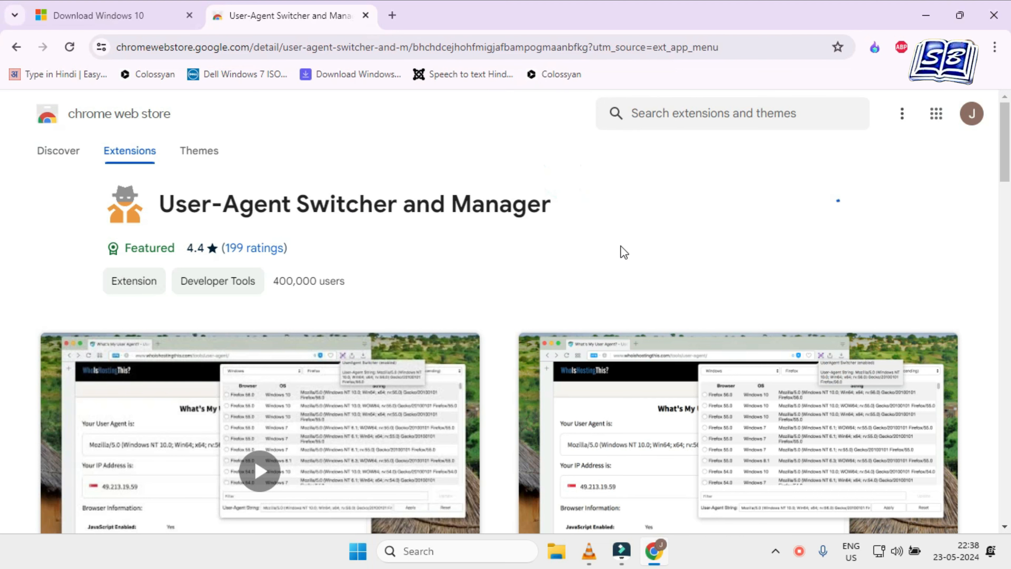
key(ctrl+w)
Step: In User-Agent Switcher and Manager, filter by Android and apply the Chrome 347.0.0.268, Android 7.1.2 user agent to all windows and the active window
click(900, 47)
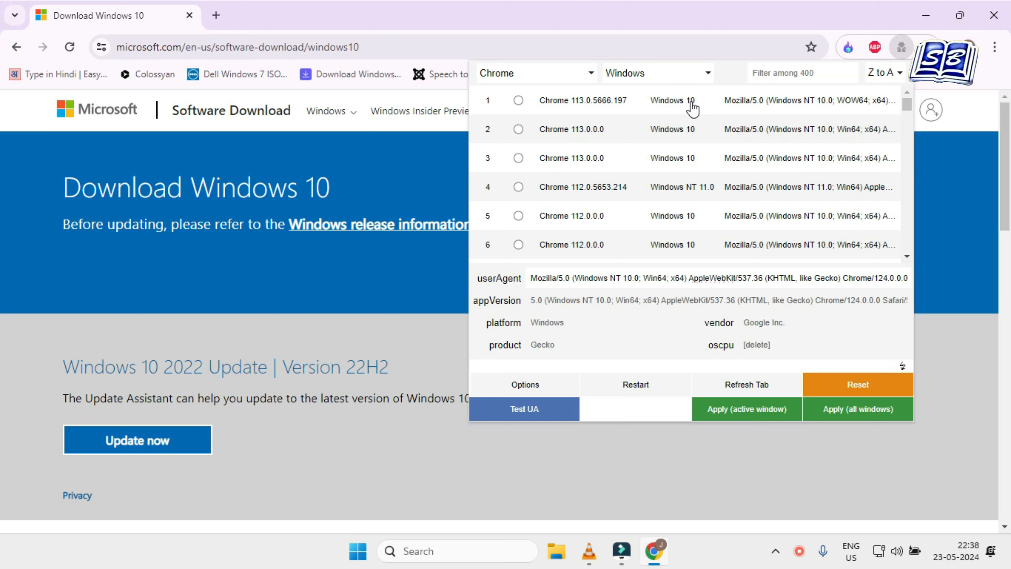
click(591, 73)
click(593, 72)
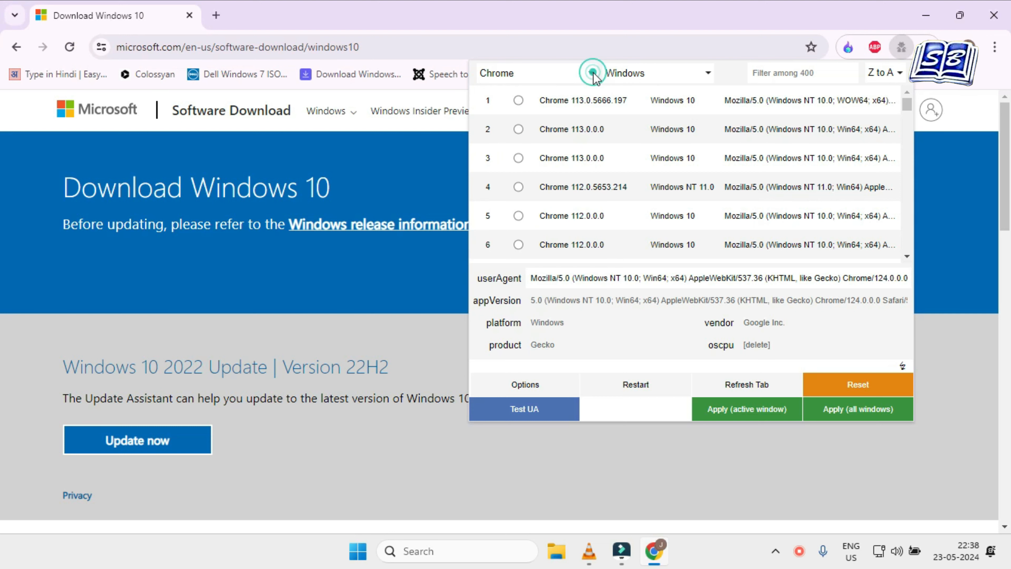
click(707, 74)
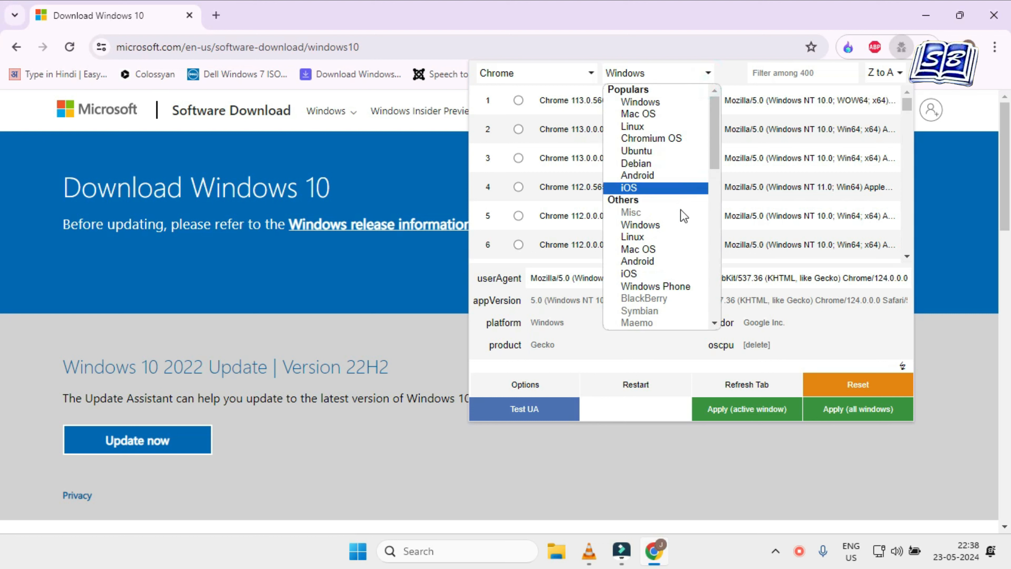
click(666, 261)
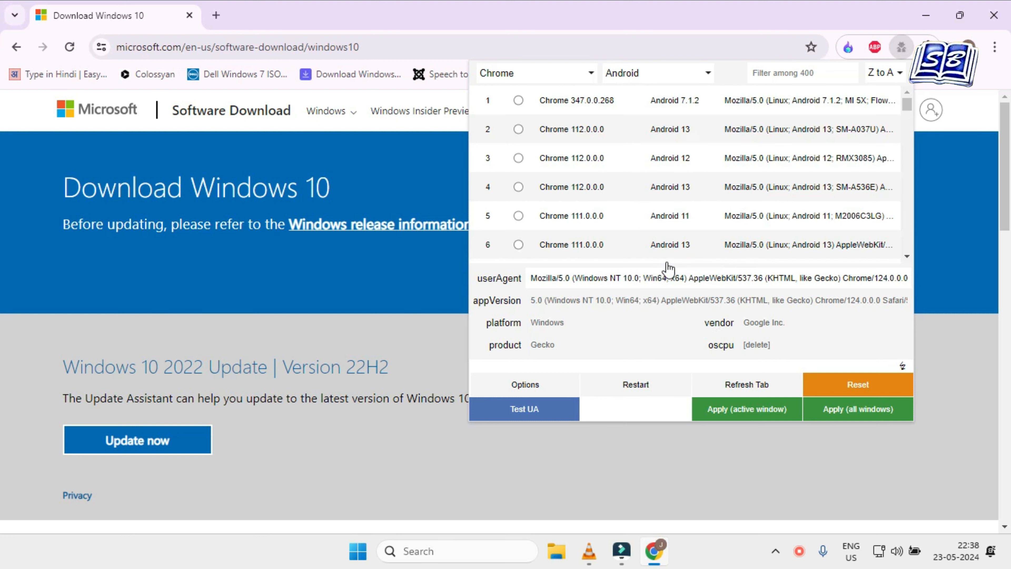
click(519, 101)
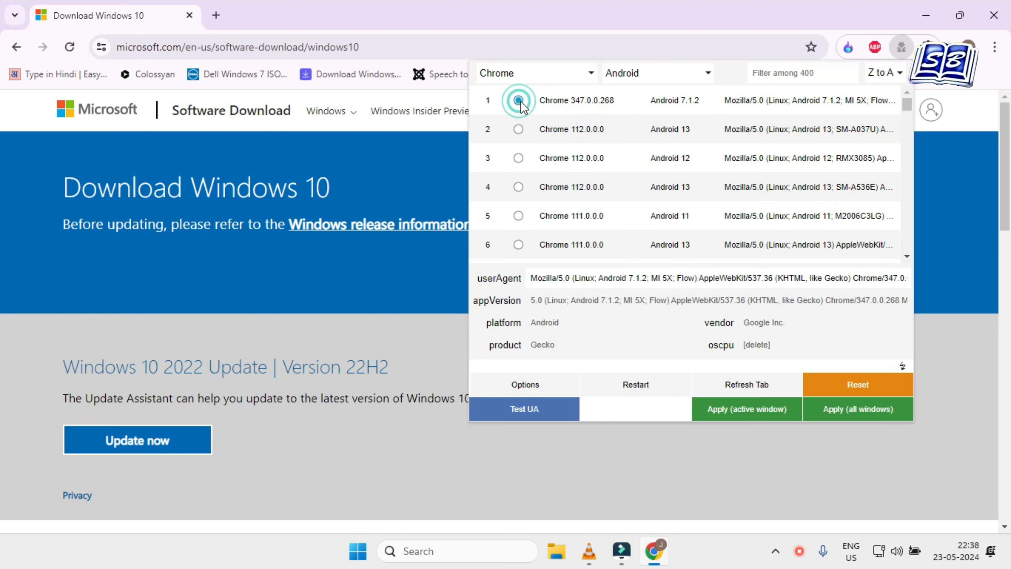
click(888, 416)
click(773, 413)
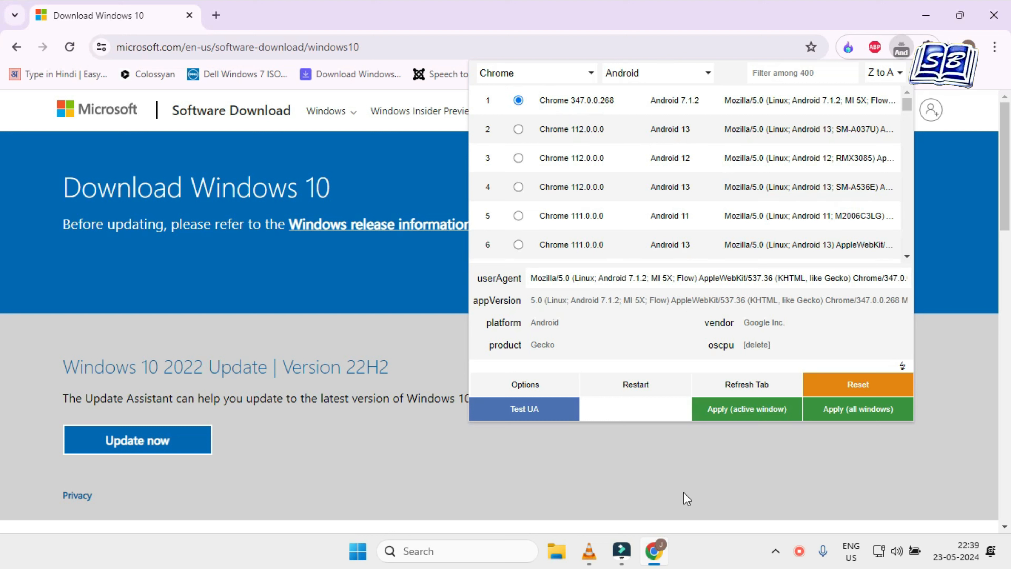
Step: Reload the Microsoft download page and confirm Windows 10 (multi-edition ISO) as the edition
click(71, 47)
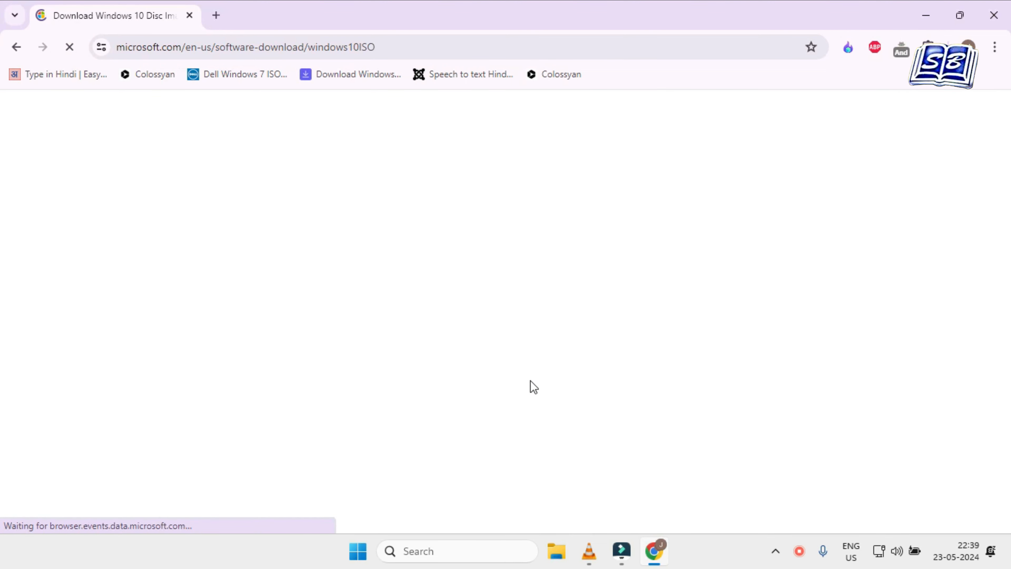
scroll(400, 319, down, 2)
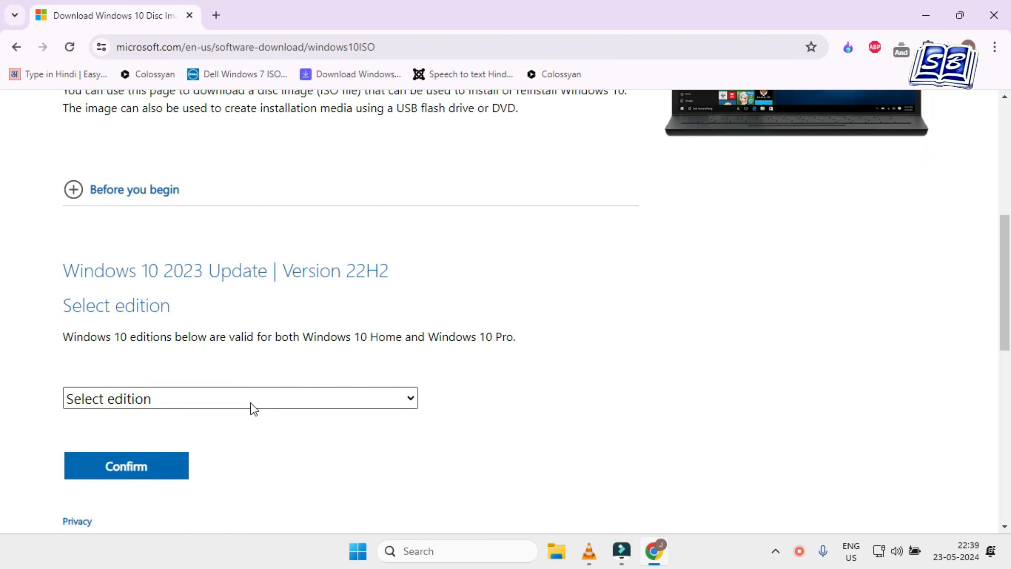
click(203, 400)
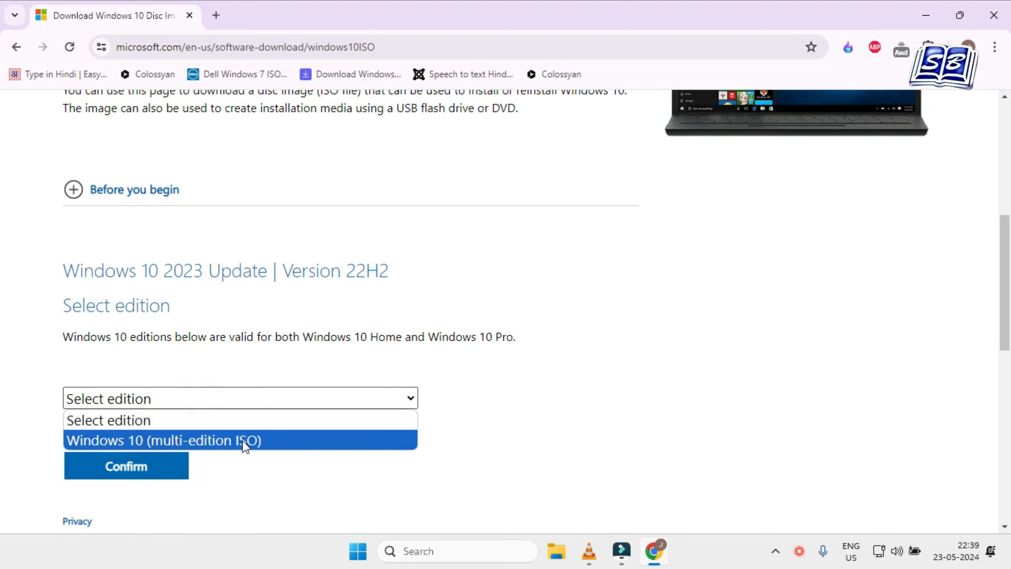
scroll(246, 445, down, 3)
click(390, 290)
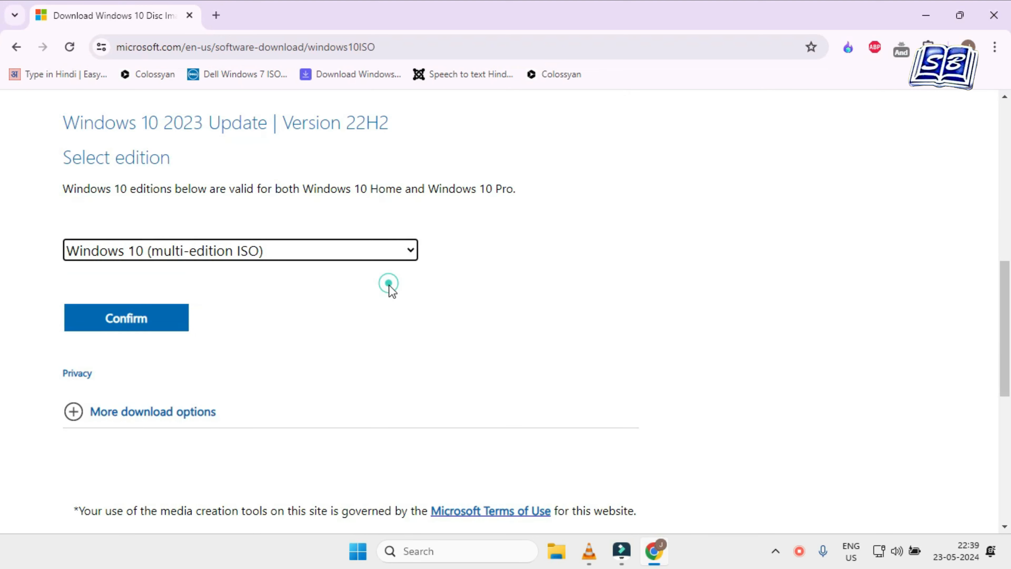
click(177, 321)
scroll(178, 318, down, 2)
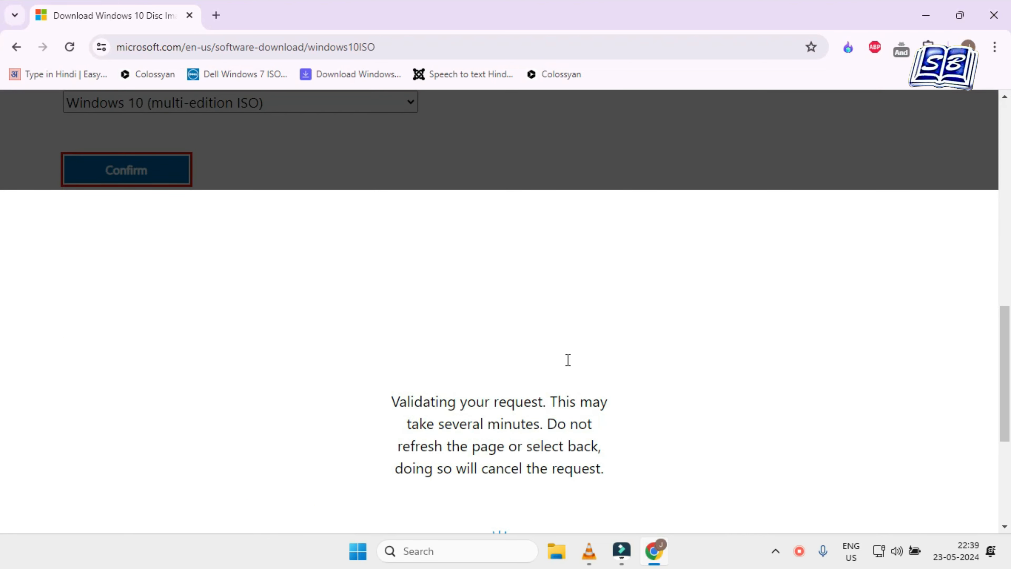
scroll(326, 402, down, 3)
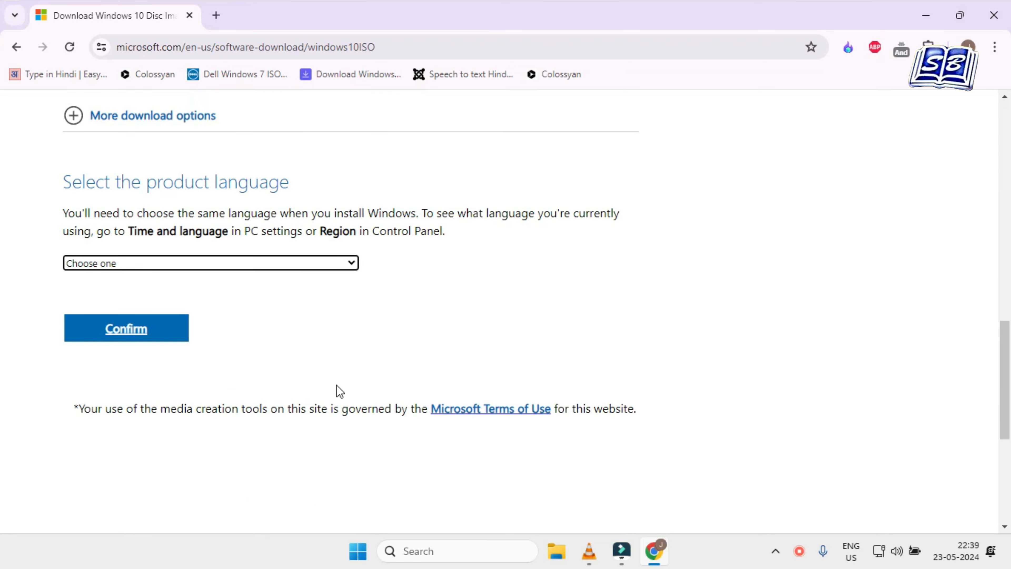
Step: Confirm English (United States) as the product language and start the 64-bit Windows 10 download
click(350, 263)
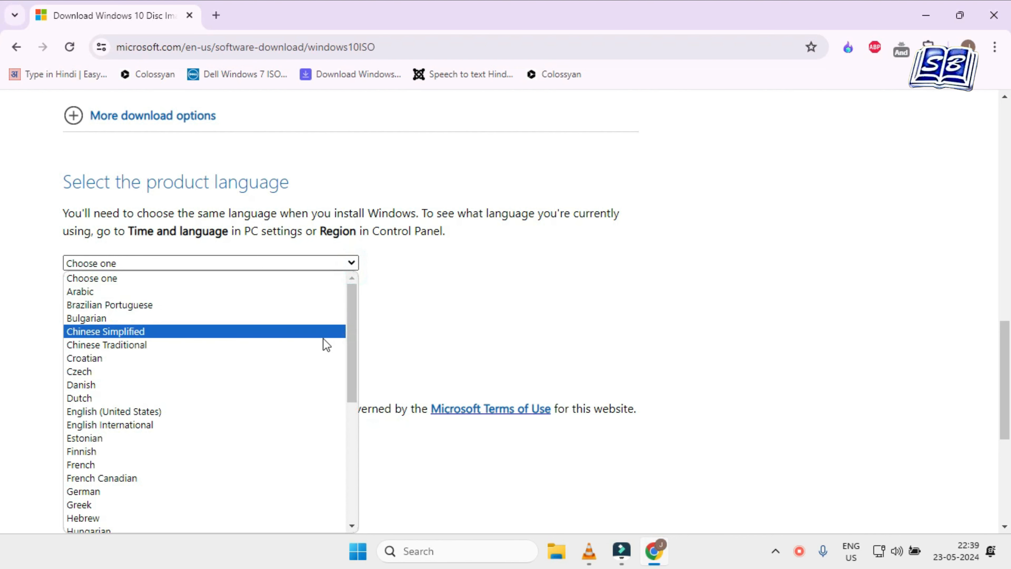
click(298, 410)
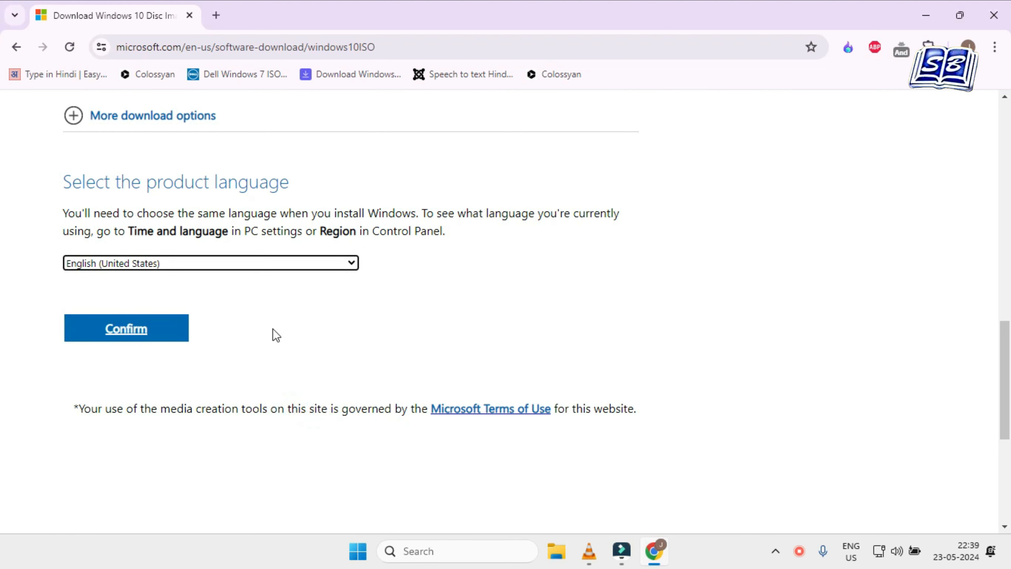
click(144, 337)
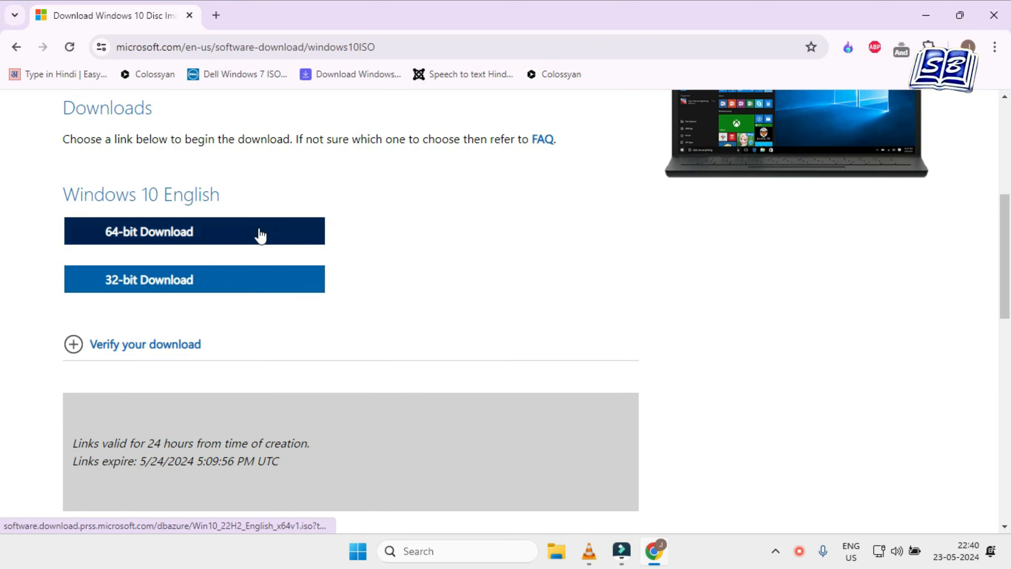
click(253, 230)
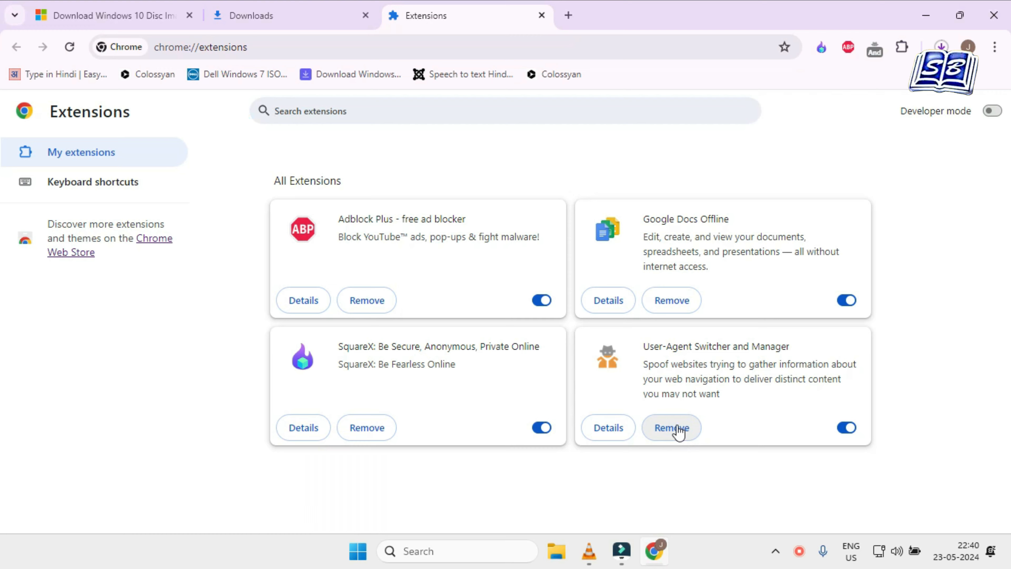
Step: Remove the User-Agent Switcher and Manager extension from the browser and return to the Download Windows 10 page
click(677, 428)
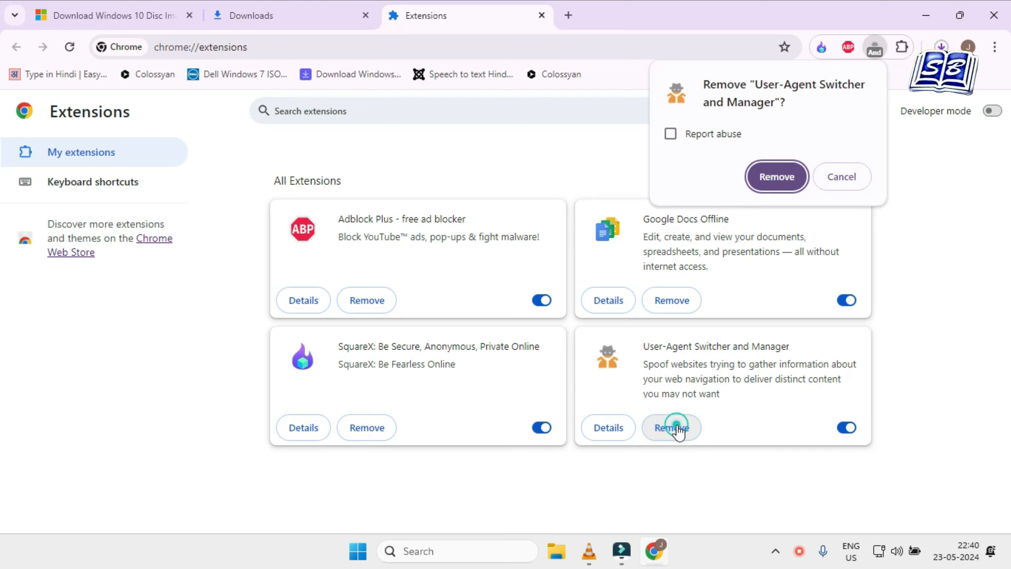
click(767, 190)
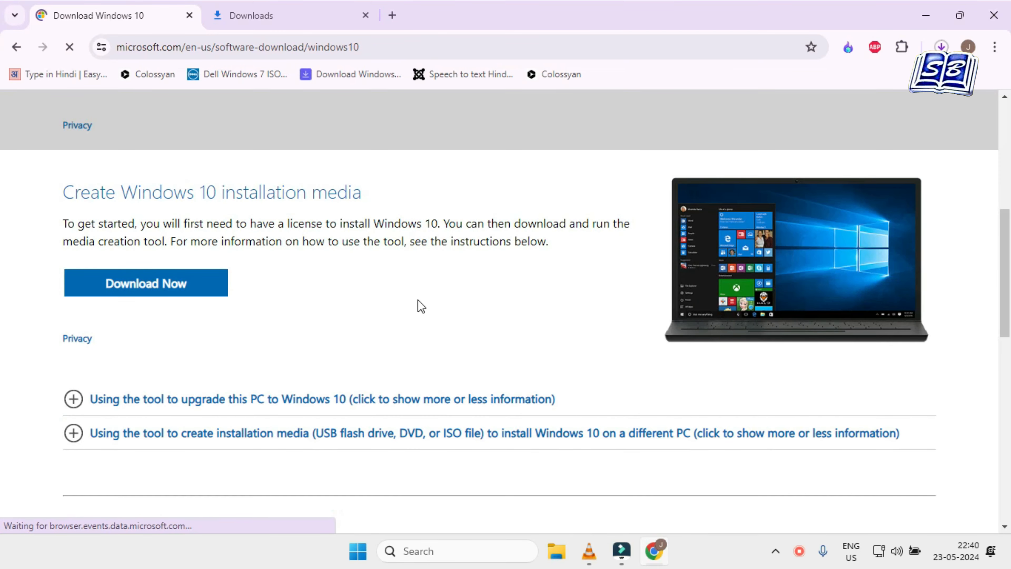
scroll(424, 304, up, 10)
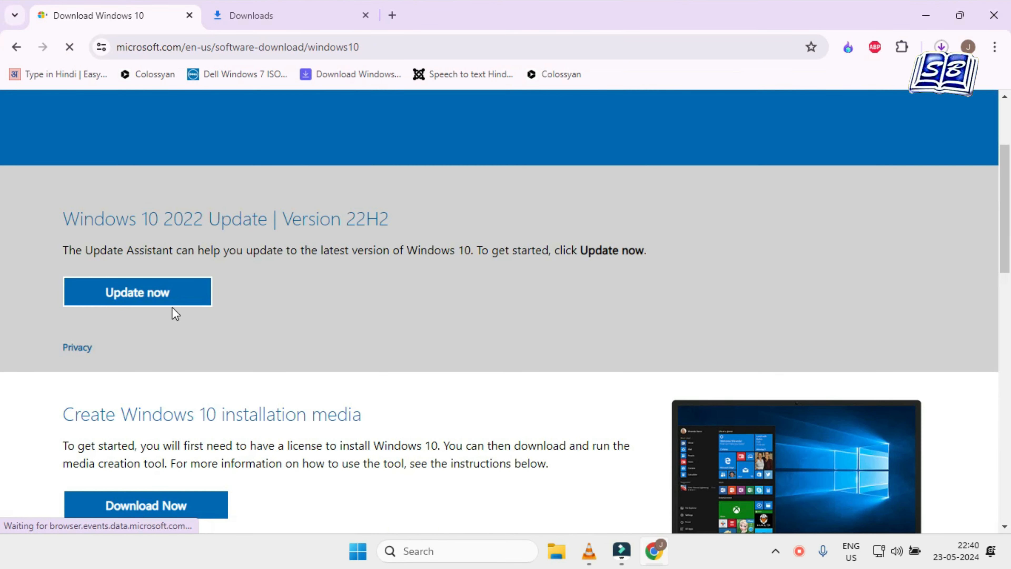
scroll(189, 313, down, 5)
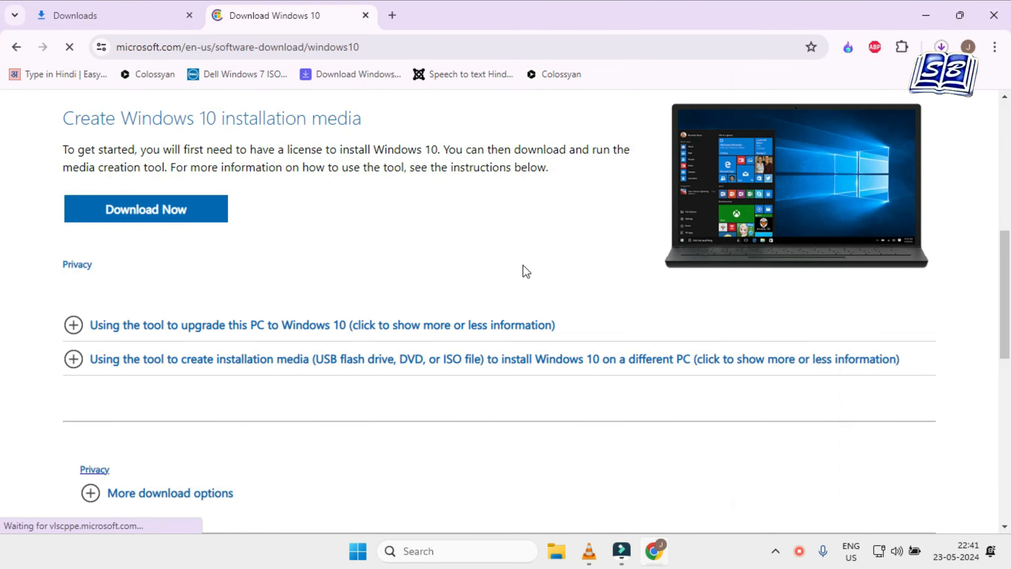
Step: Inspect the Download Windows 10 page and open the developer tools' Network conditions
right_click(524, 268)
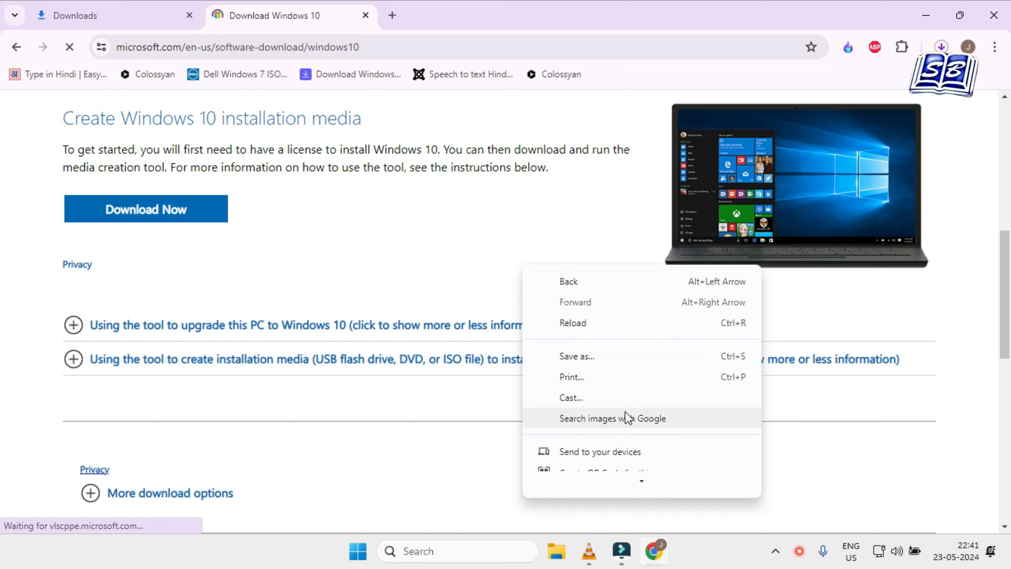
scroll(614, 433, down, 3)
scroll(637, 394, down, 2)
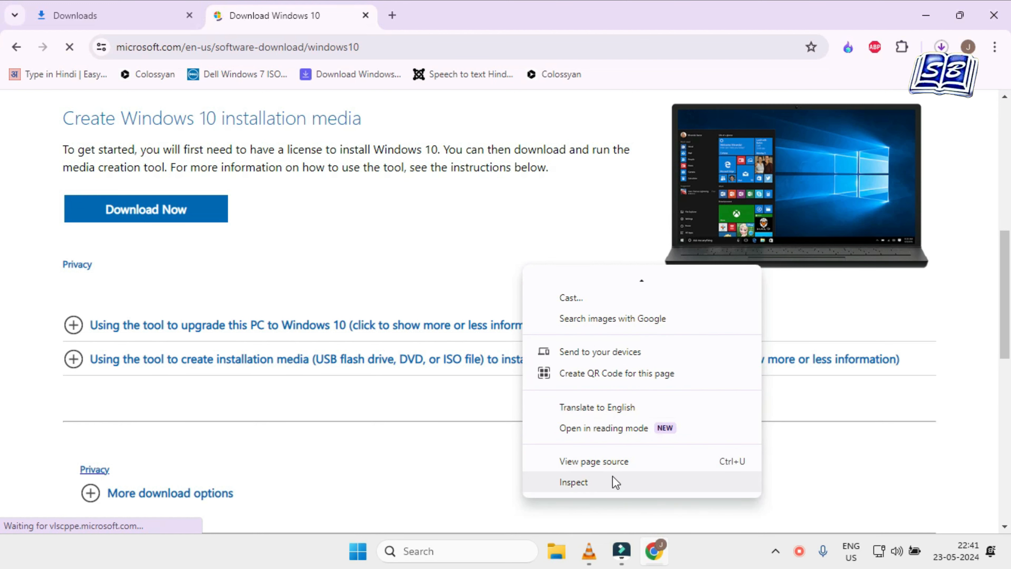
click(612, 485)
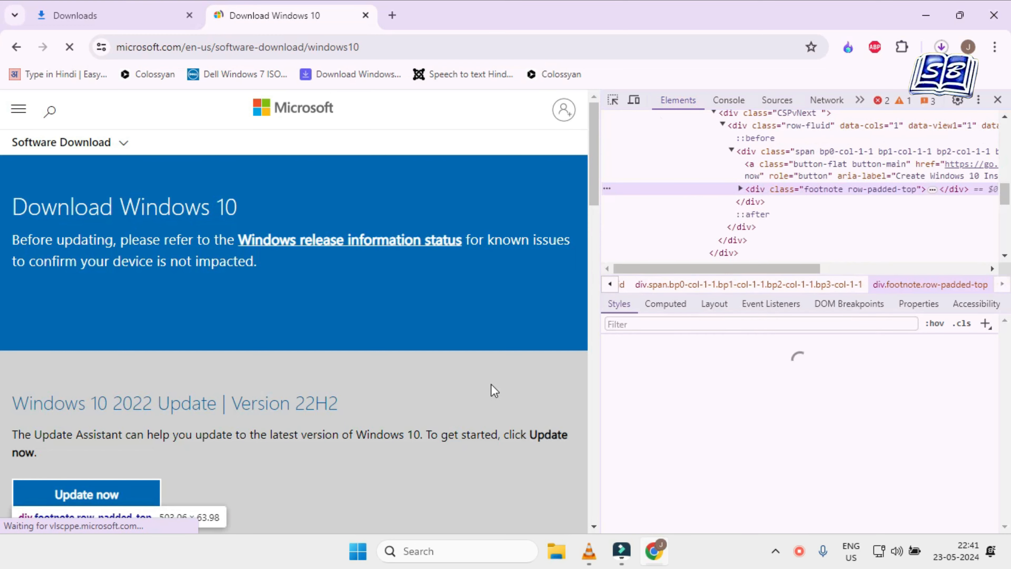
click(979, 101)
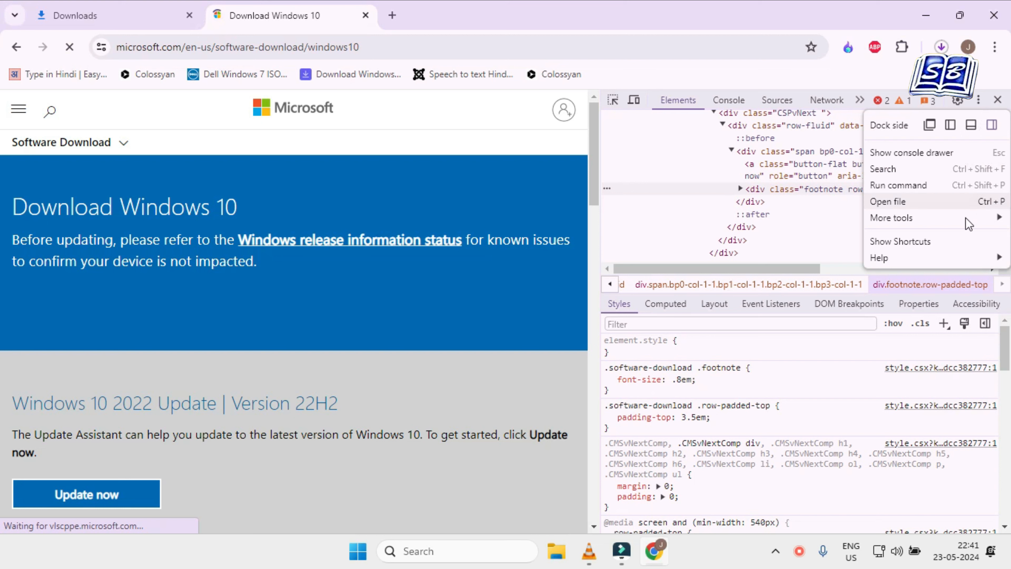
mouse_move(966, 218)
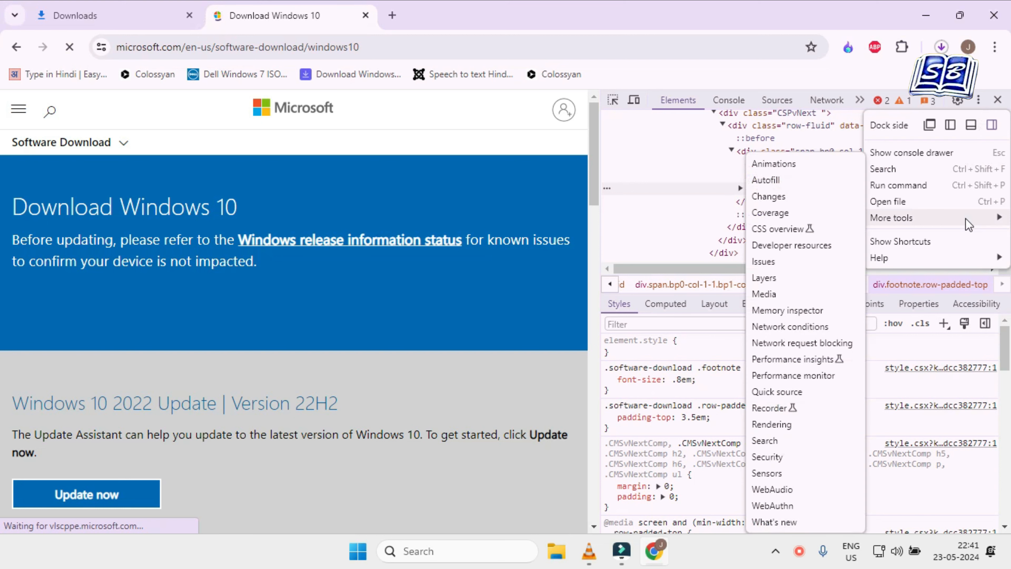
click(824, 323)
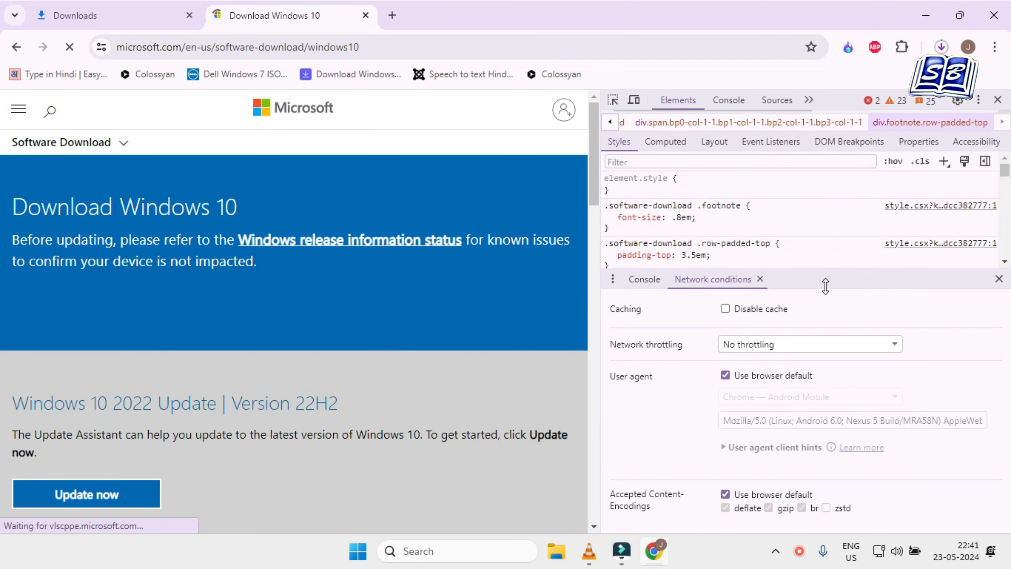
Step: Override the browser's default user agent with Chrome — Android Mobile and reload the page
drag(826, 286, 820, 206)
click(725, 295)
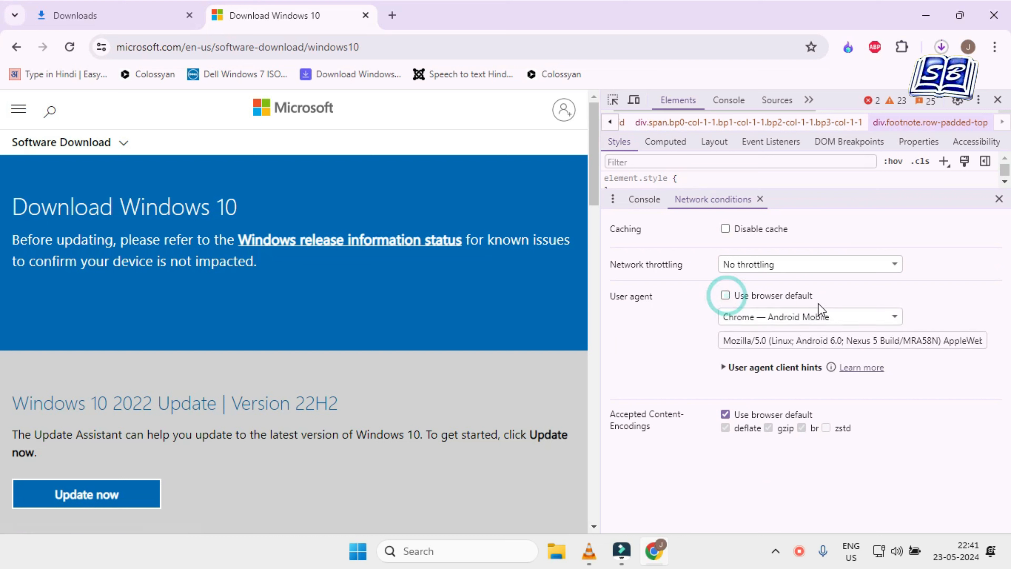
click(855, 312)
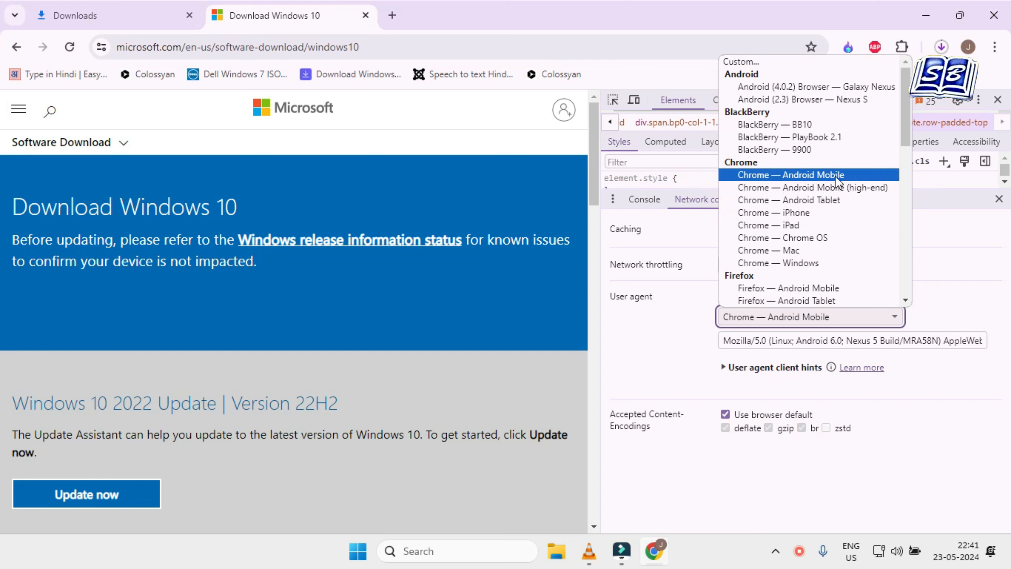
click(803, 175)
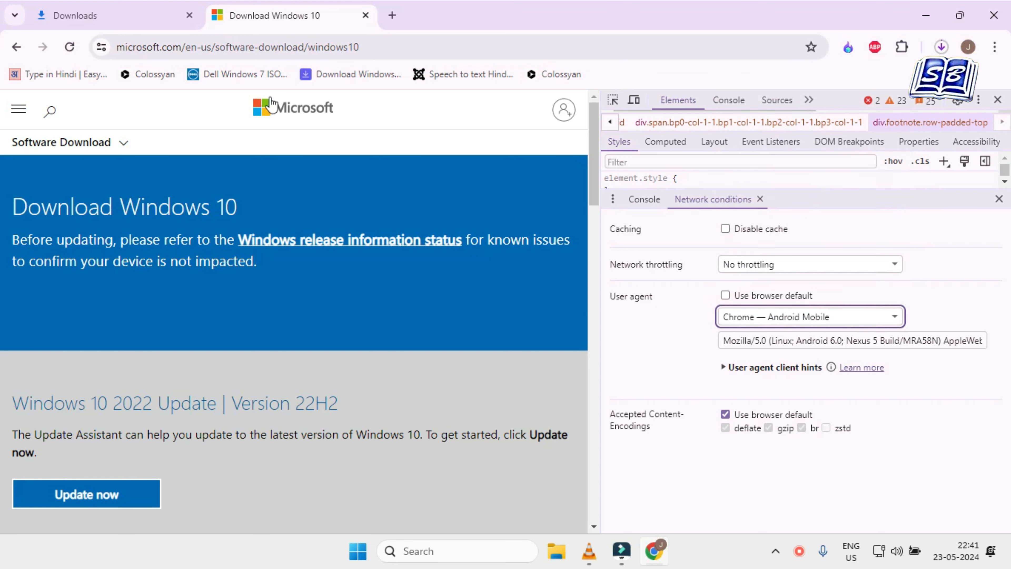
click(69, 47)
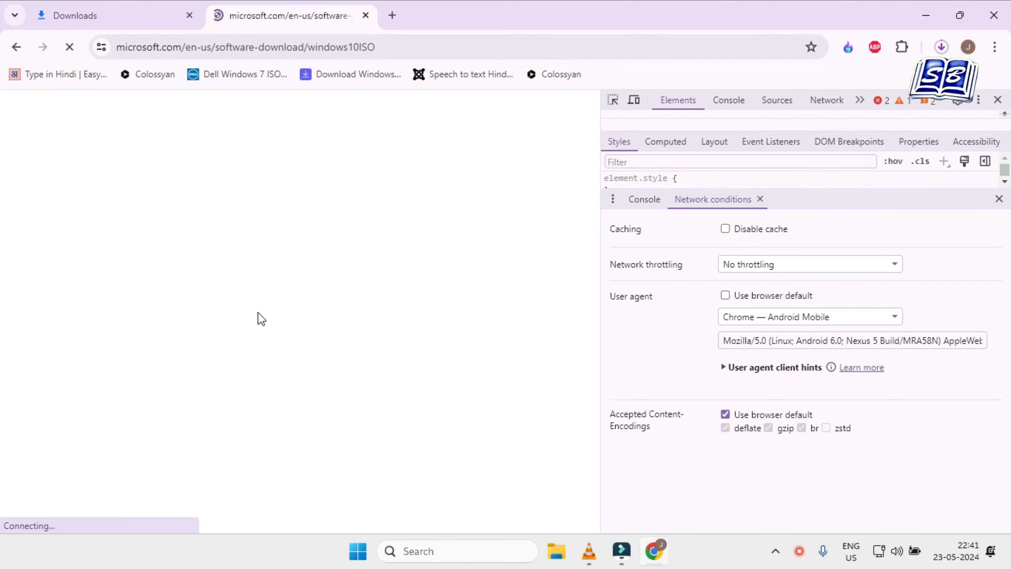
Step: Choose Windows 10 (multi-edition ISO) as the edition on the reloaded ISO download page
scroll(354, 301, down, 15)
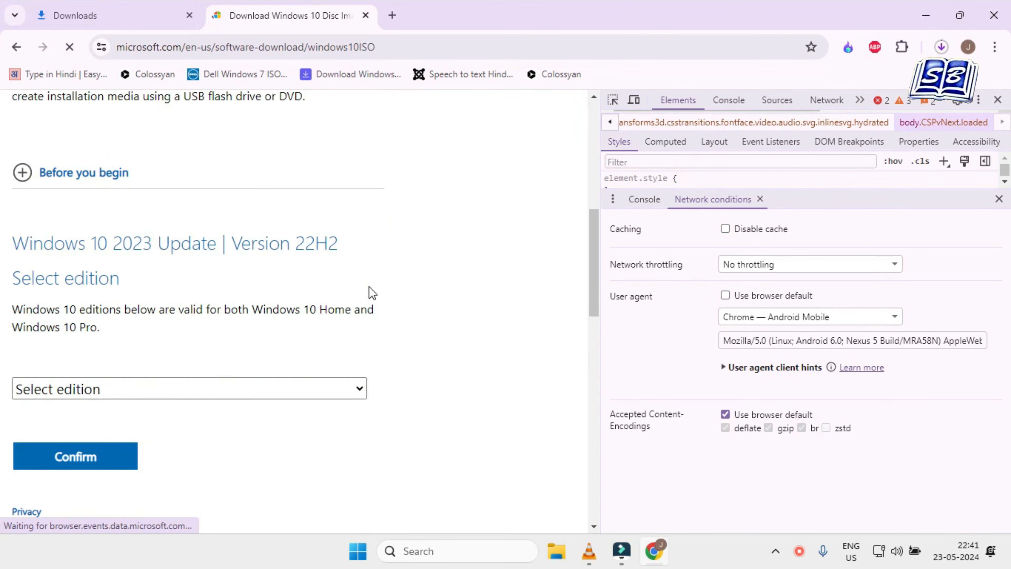
click(353, 244)
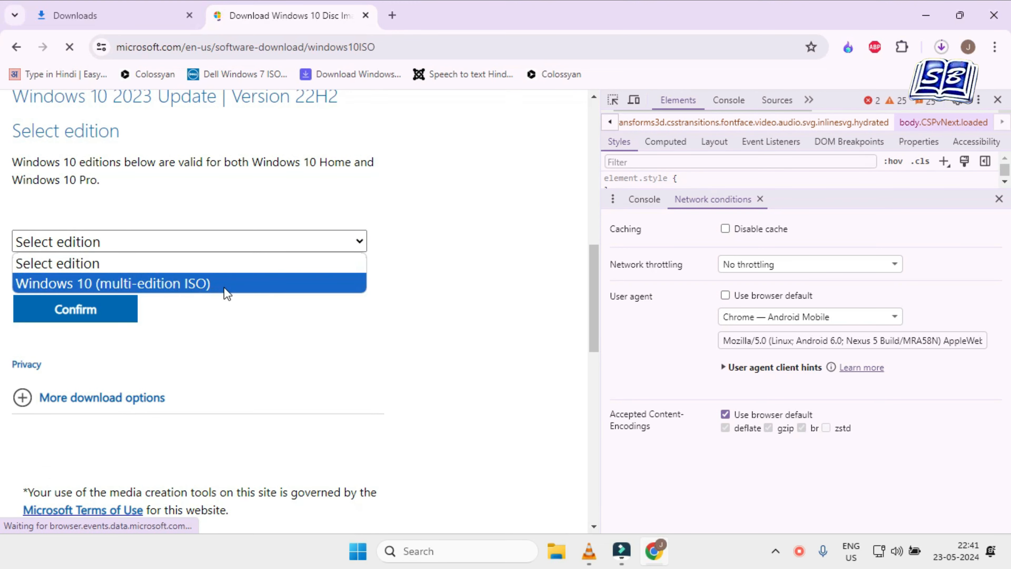
click(206, 289)
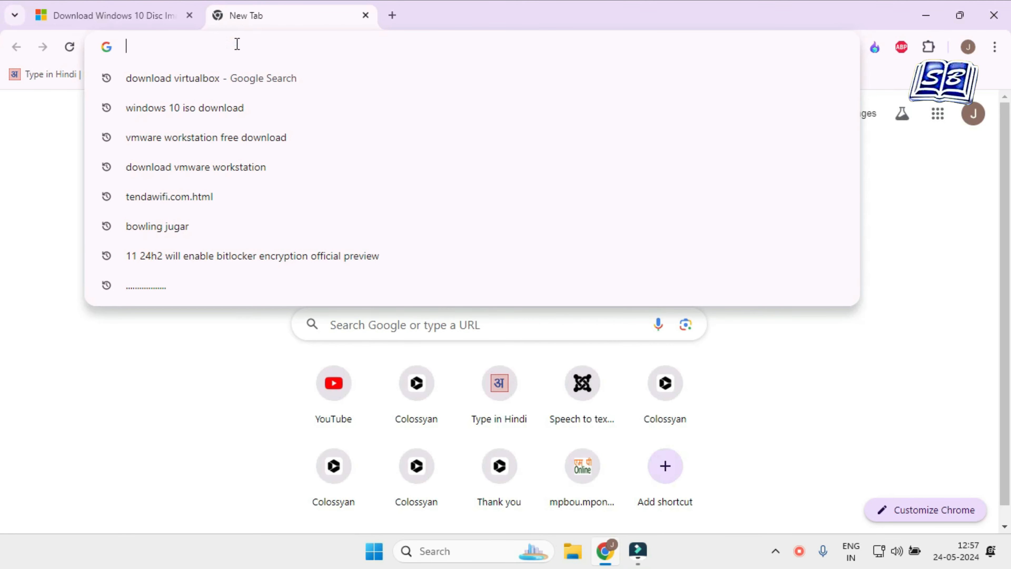
Step: Search Google for "download virtualbox", open the Oracle VM VirtualBox downloads page and download the Windows hosts package
click(236, 78)
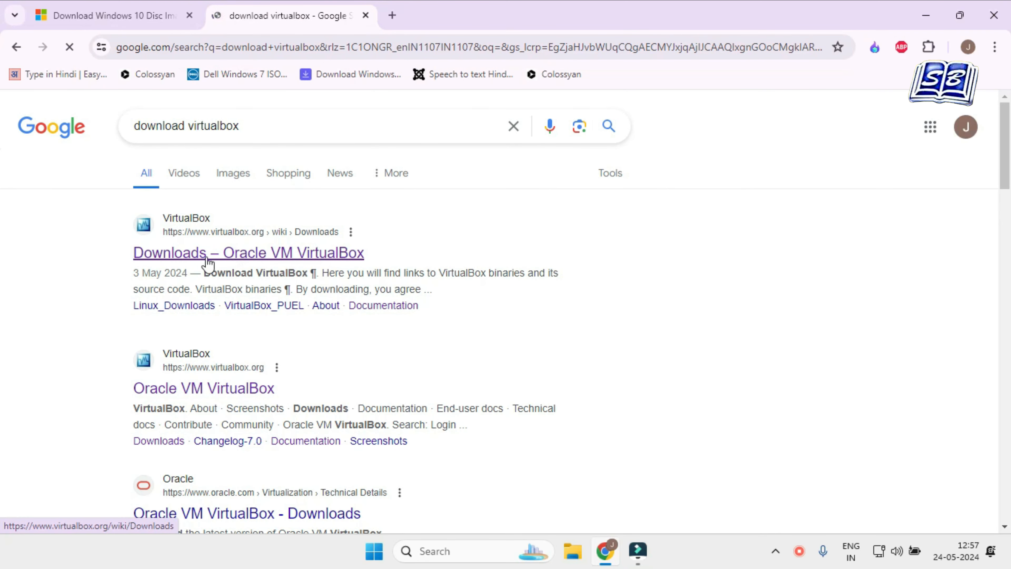
click(314, 256)
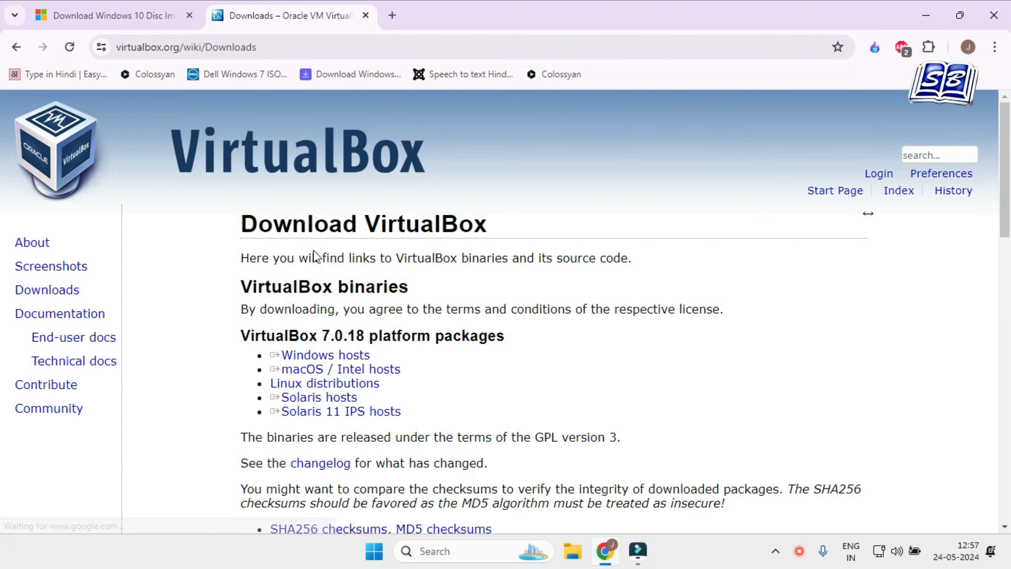
scroll(310, 259, down, 1)
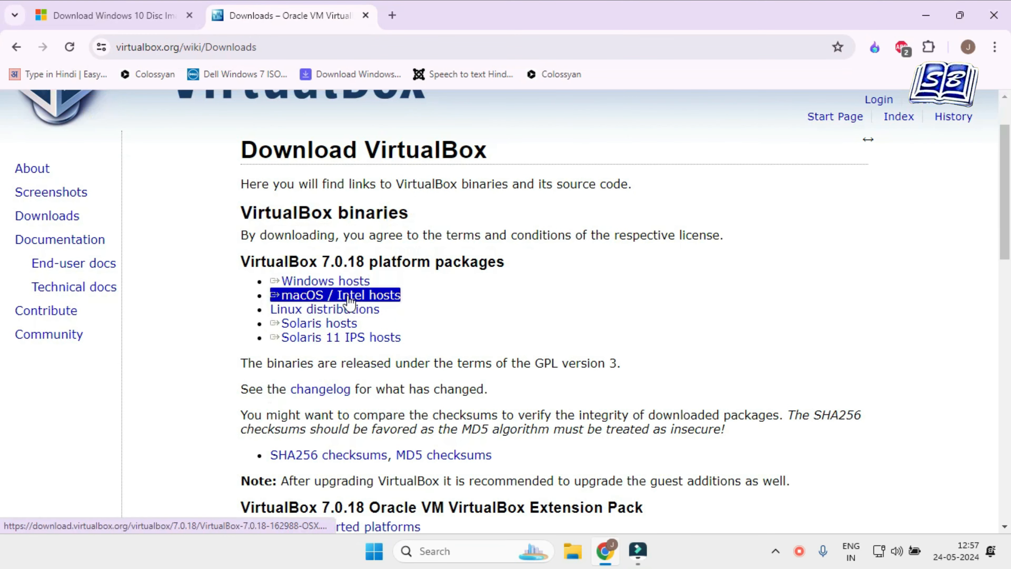
click(338, 281)
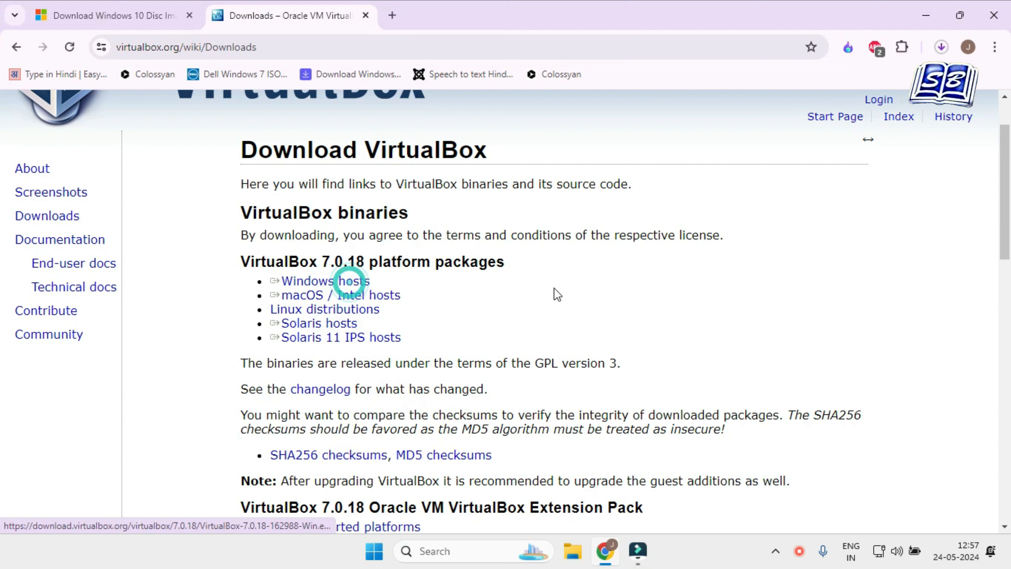
click(941, 46)
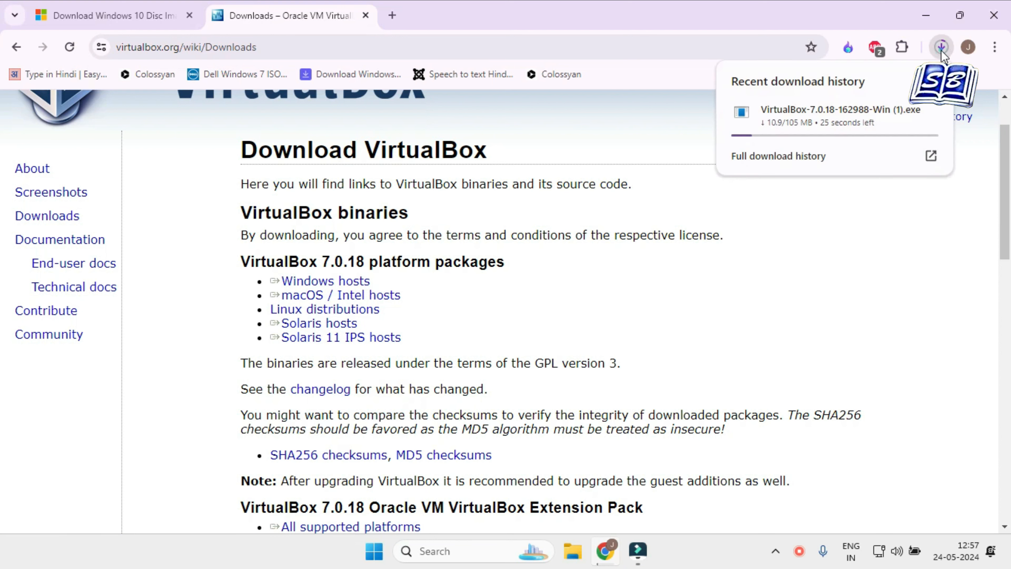
click(822, 274)
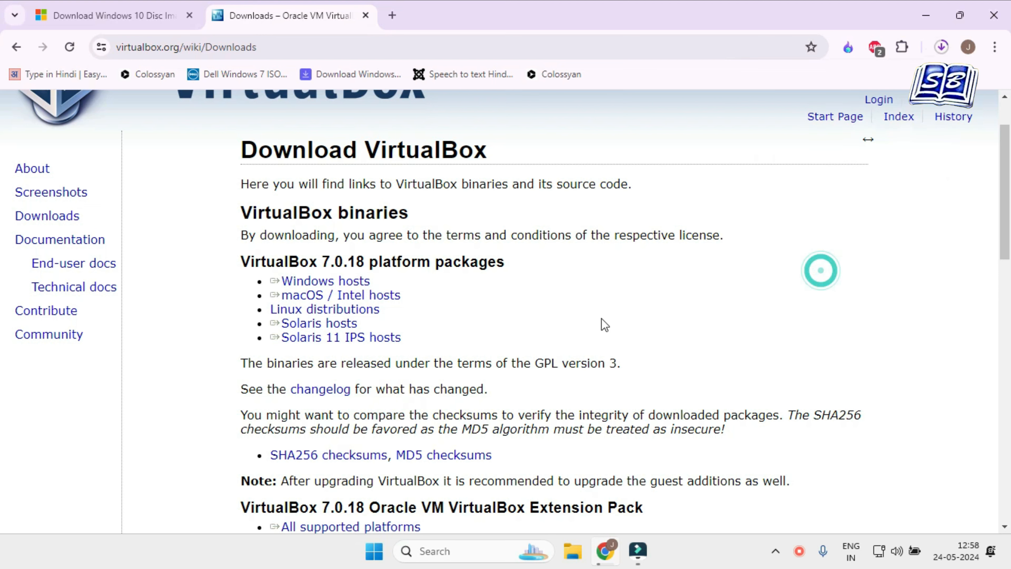
Step: Download the VirtualBox 7.0.18 Oracle VM VirtualBox Extension Pack for all supported platforms and check the recent downloads
scroll(563, 326, down, 3)
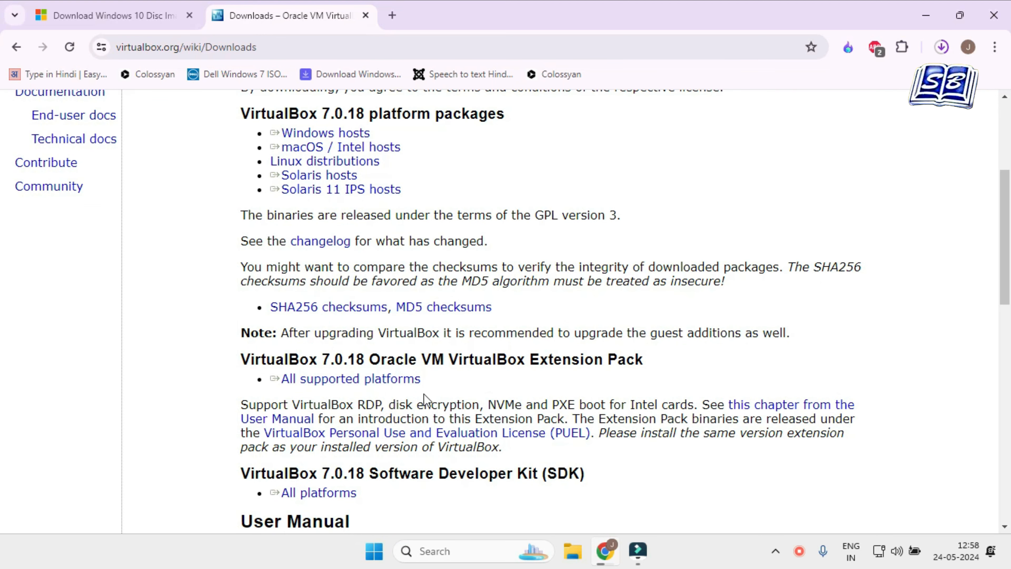
drag(217, 350, 349, 379)
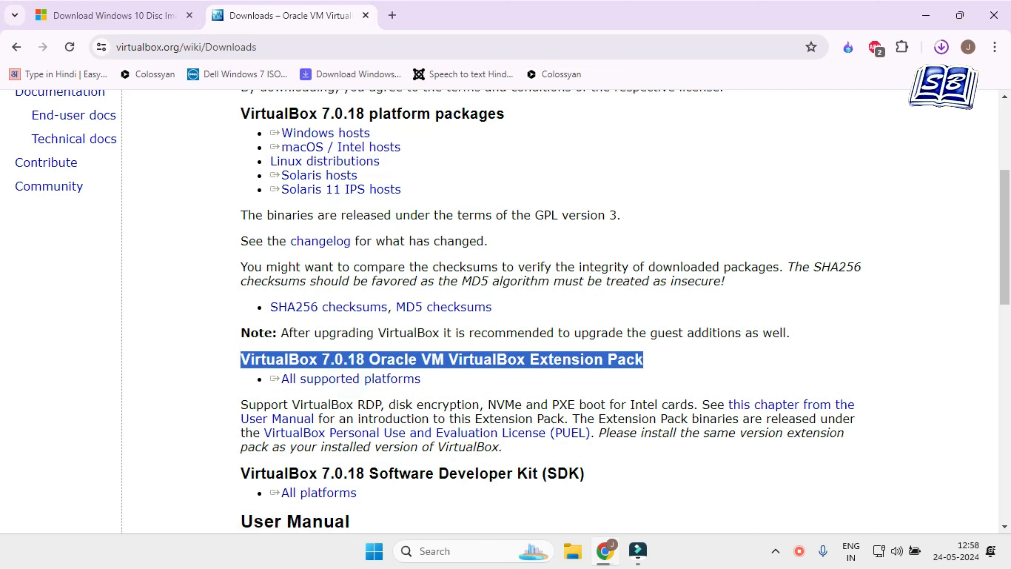
click(941, 46)
click(804, 210)
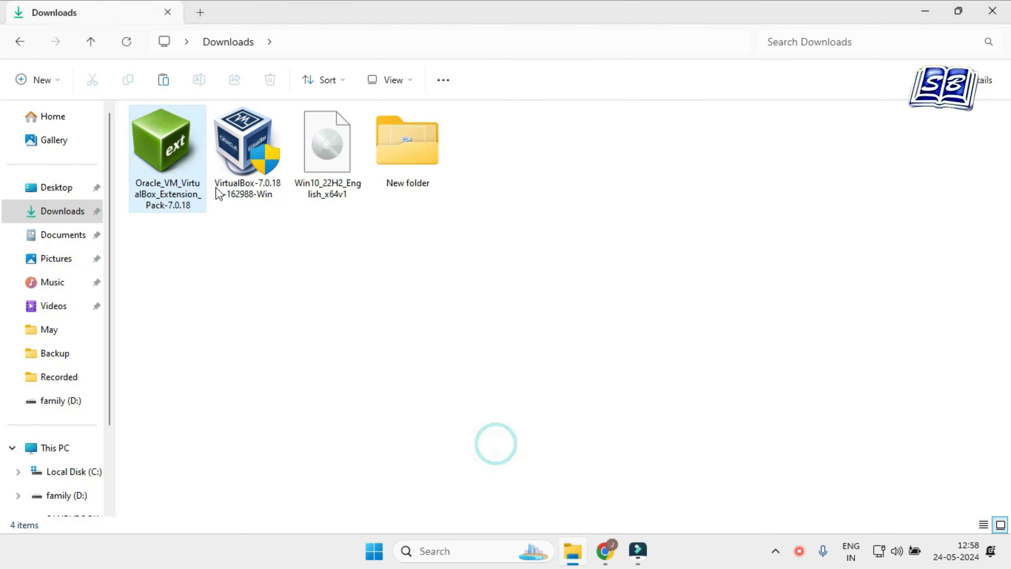
Step: In File Explorer's Downloads folder, check the VirtualBox installer, the Extension Pack and the Win10_22H2_English_x64v1 image
click(248, 192)
click(198, 174)
click(259, 164)
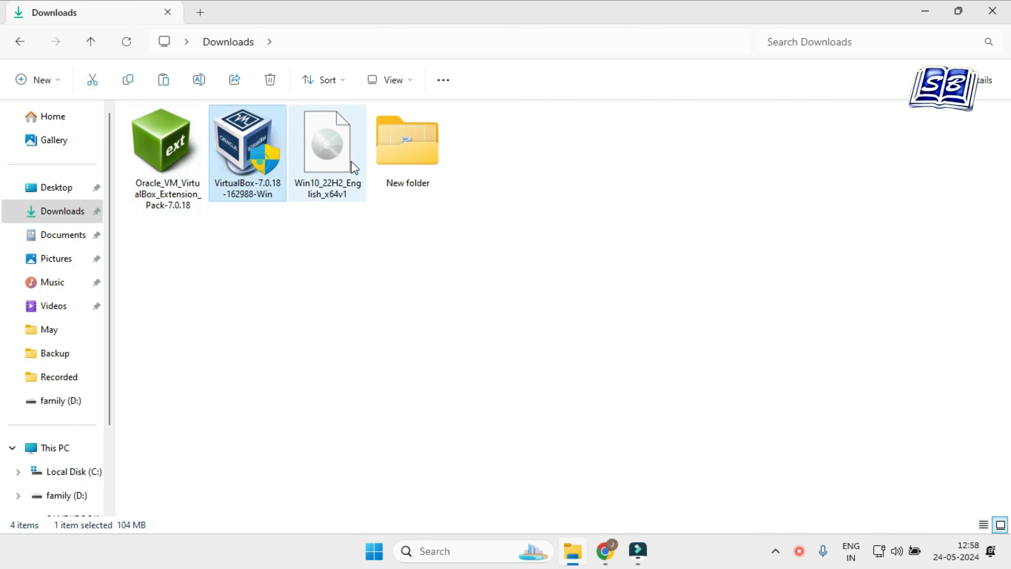
click(350, 161)
click(357, 358)
Step: Install Oracle VM VirtualBox 7.0.18 from the downloaded installer with the default setup options and start it after installation
click(249, 141)
double_click(249, 141)
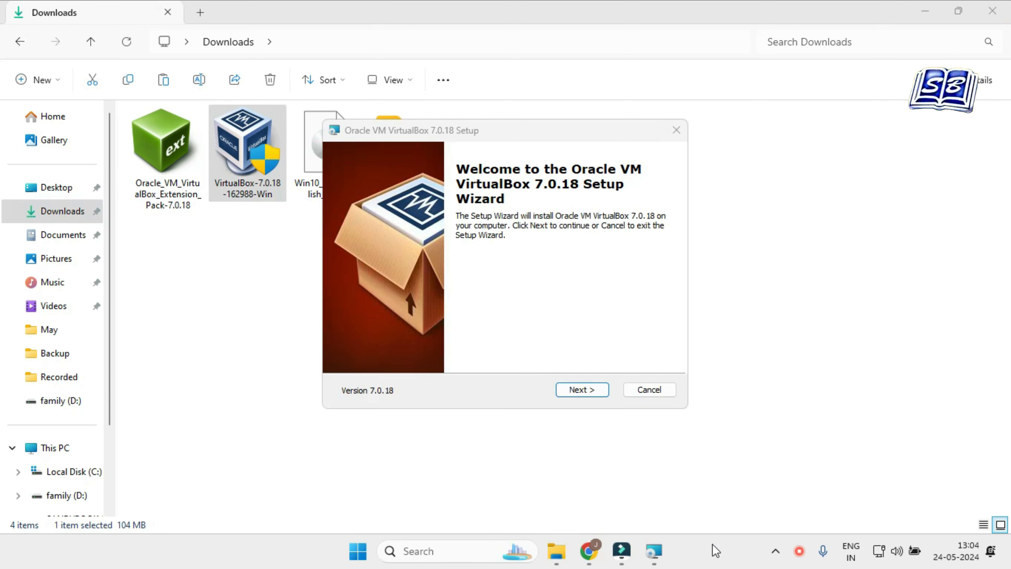
click(599, 393)
click(597, 393)
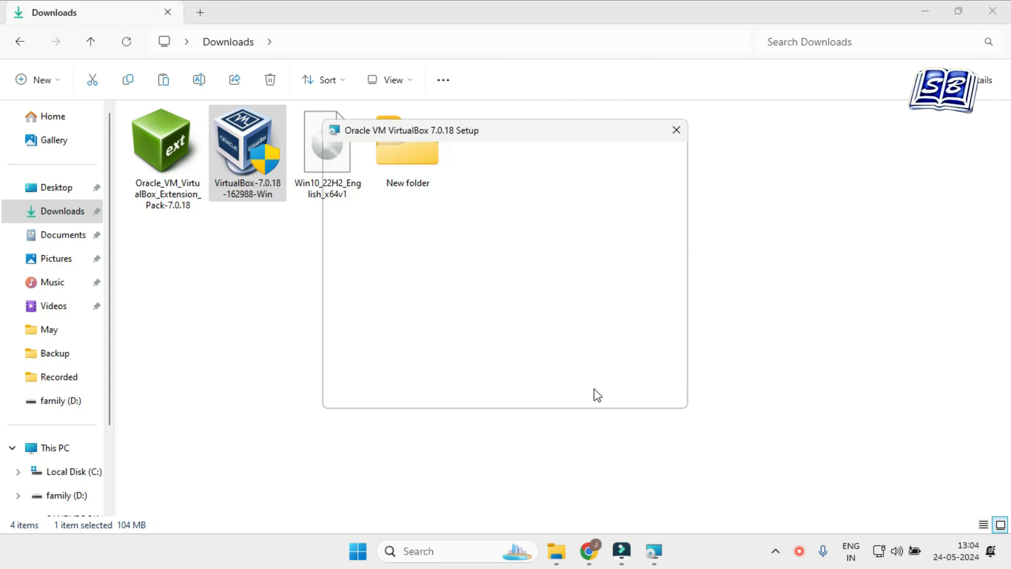
click(596, 391)
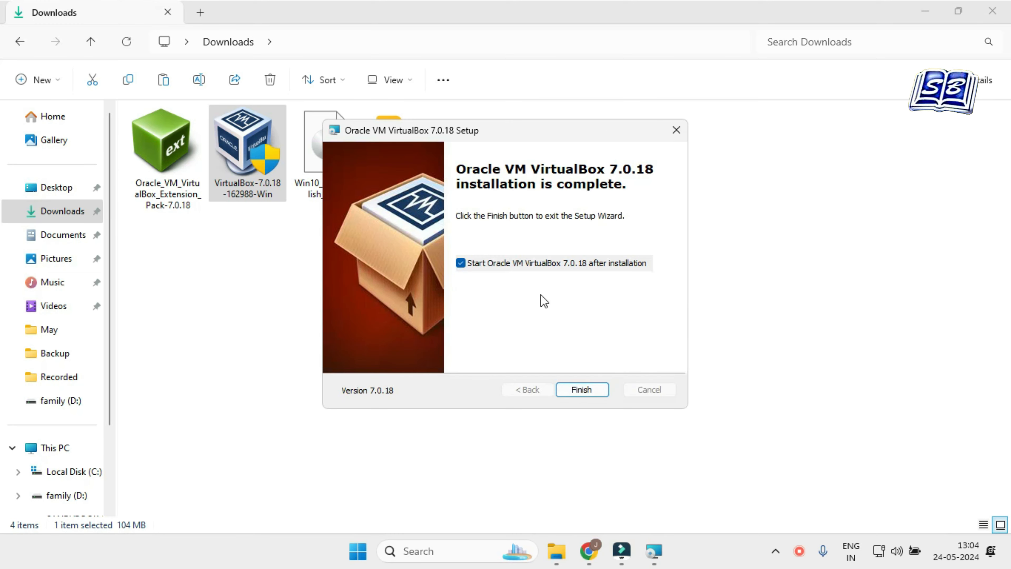
click(593, 393)
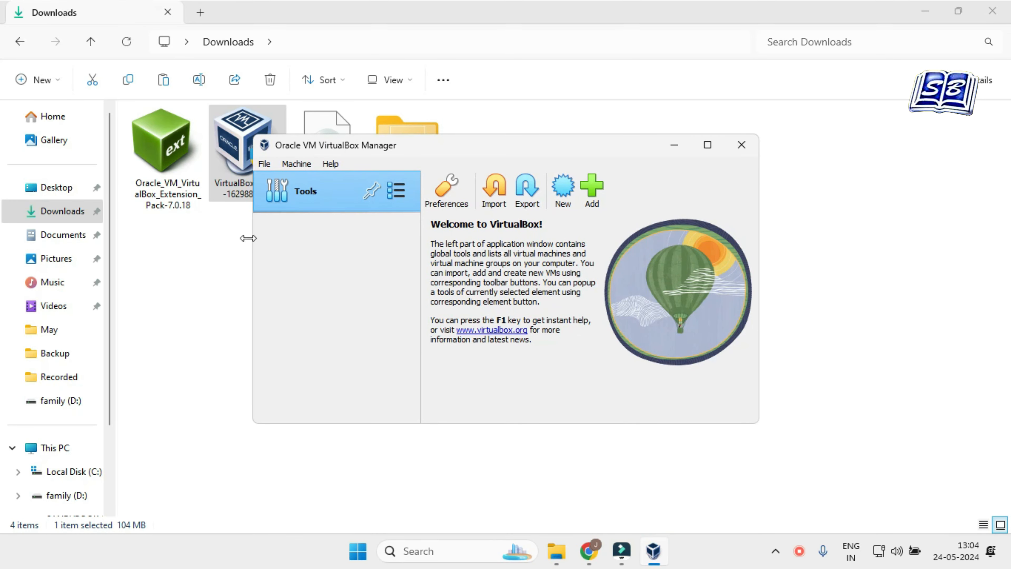
Step: Install the downloaded VirtualBox 7.0.18 Extension Pack, accepting its license, and check it in VirtualBox's list of extensions
double_click(166, 157)
scroll(530, 378, down, 20)
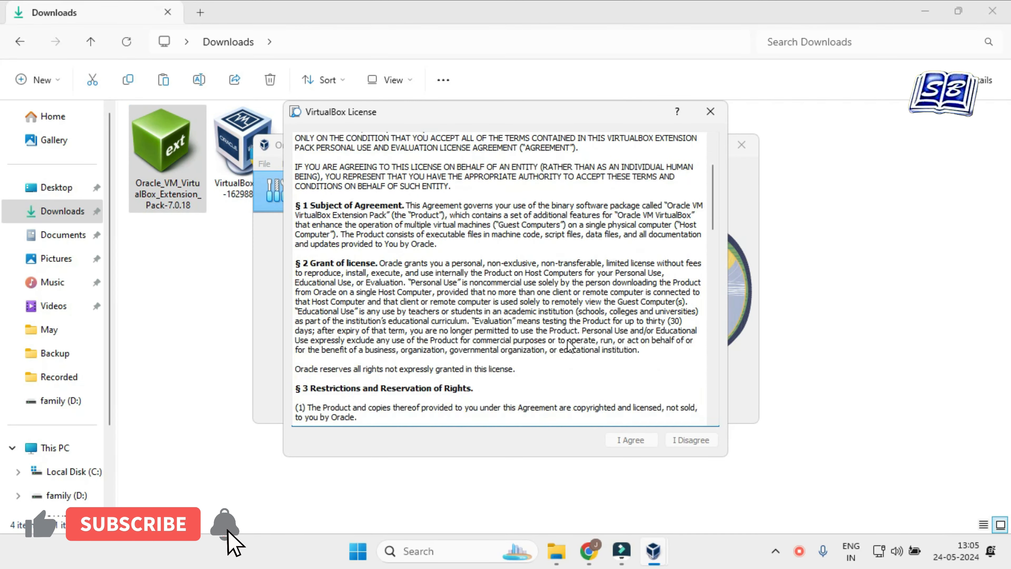
click(632, 441)
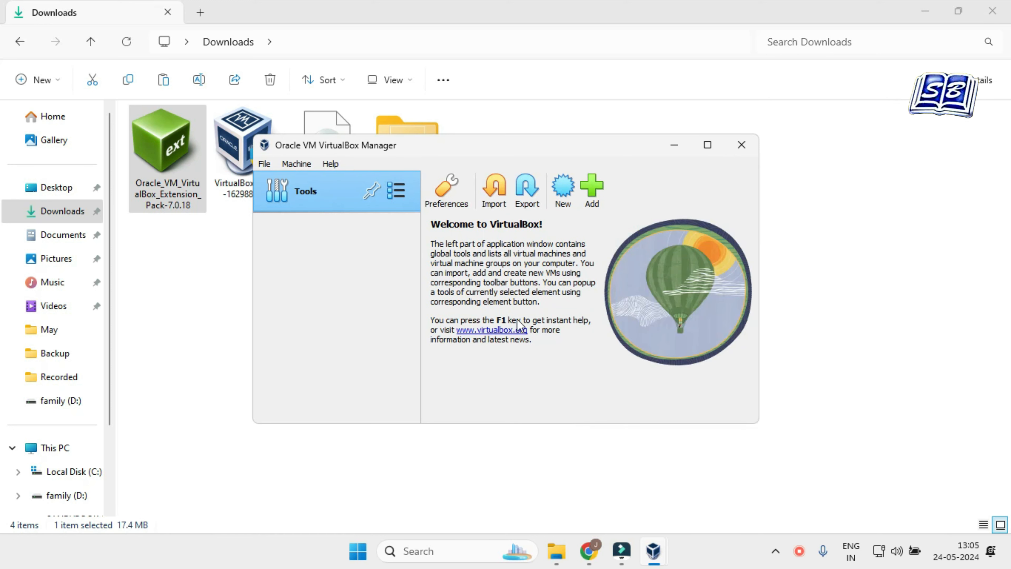
click(396, 190)
click(462, 233)
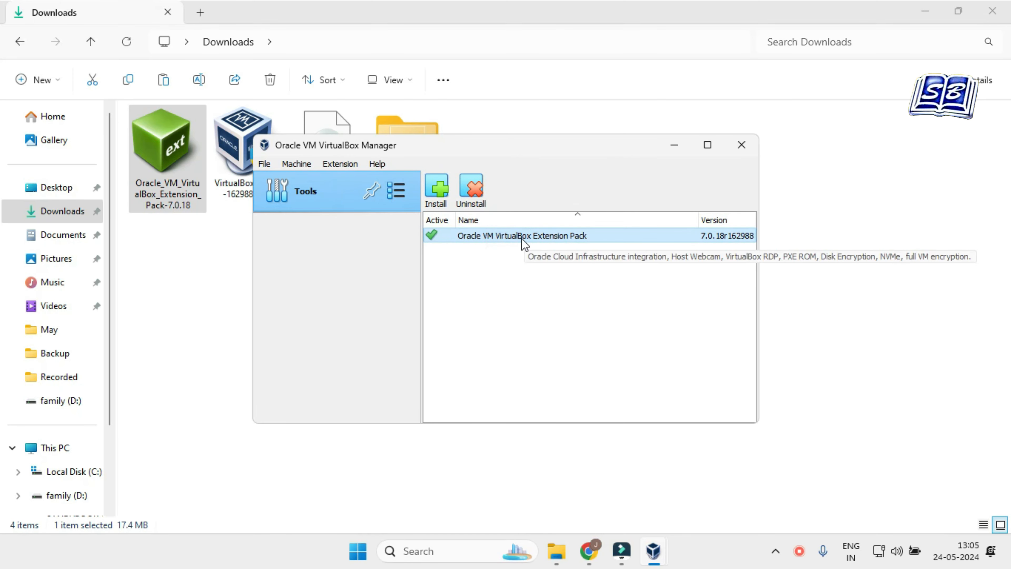
key(alt+F4)
Step: Cut the Win10_22H2_English_x64v1 image from the Downloads folder and close the folder window
click(350, 162)
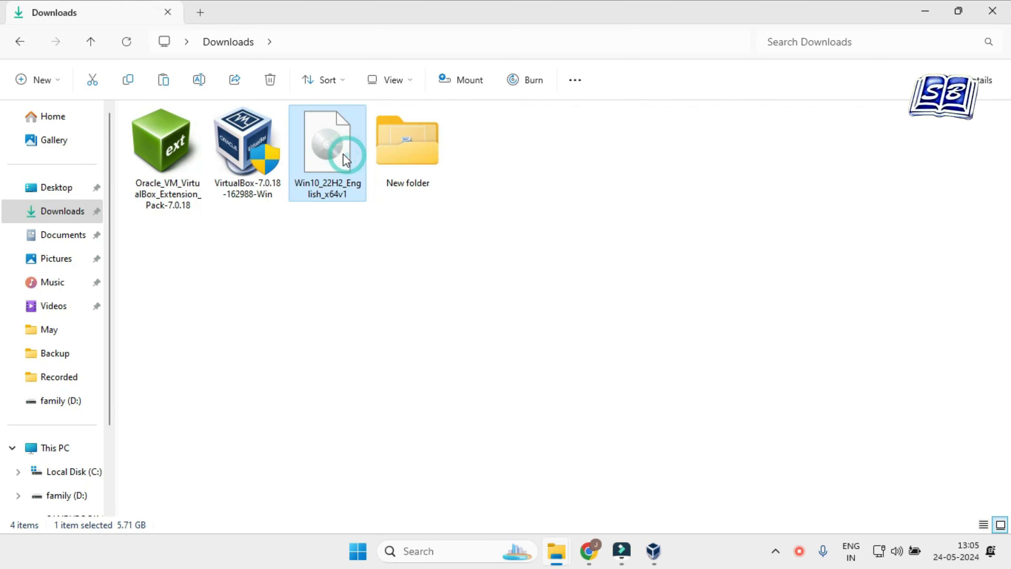
right_click(345, 157)
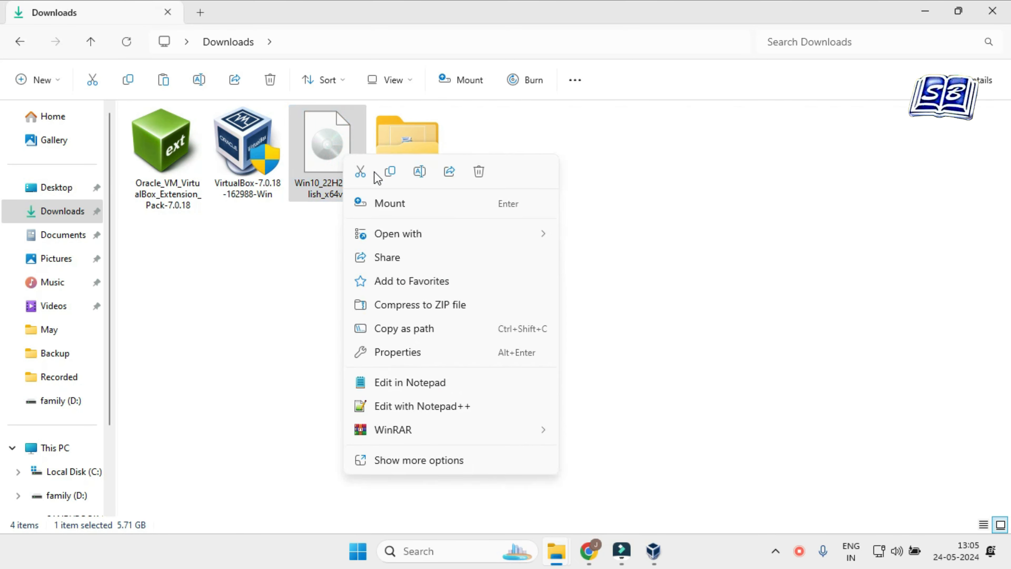
click(360, 172)
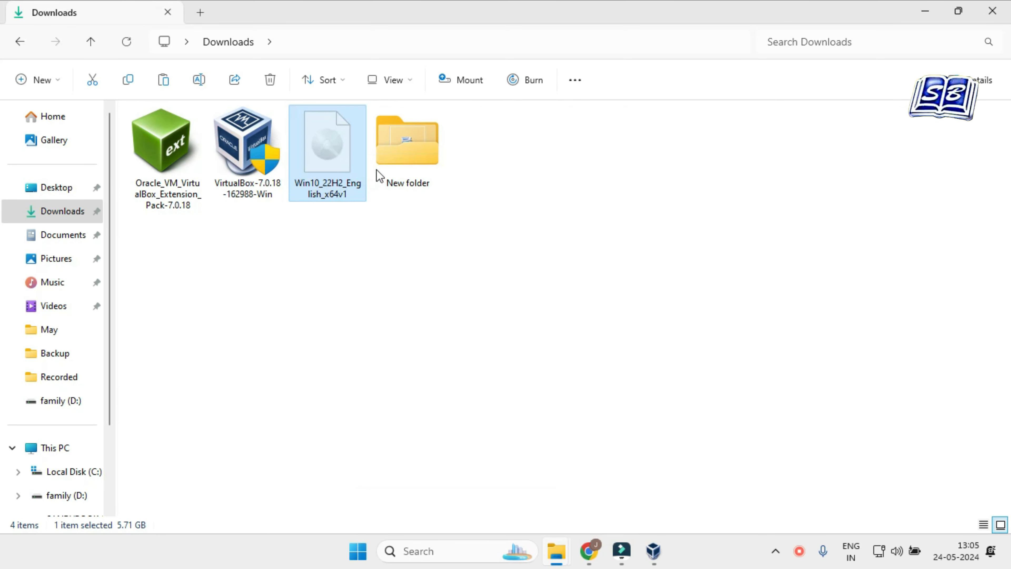
click(1005, 14)
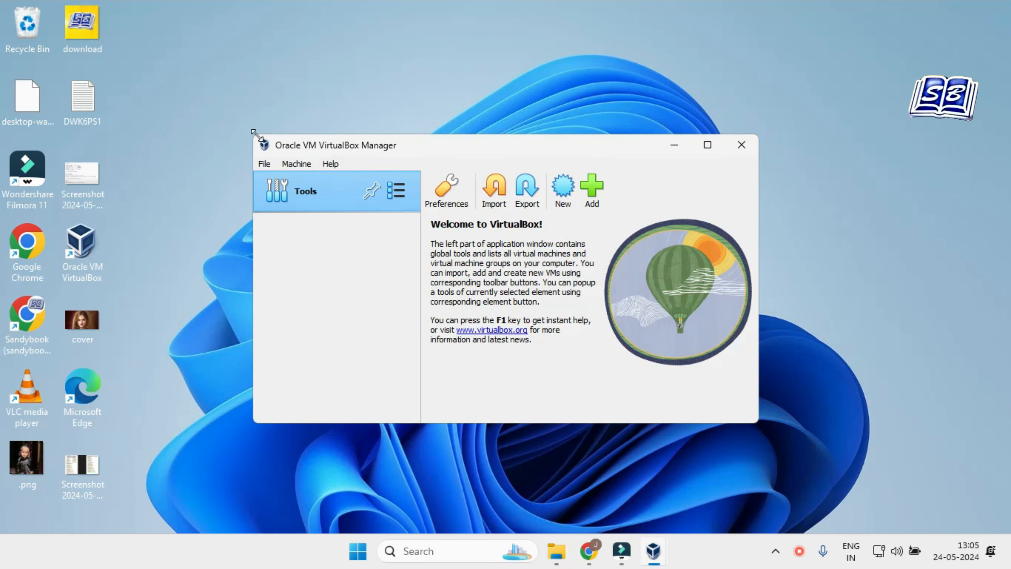
Step: Create a new folder named "shareVM" on the desktop
click(193, 98)
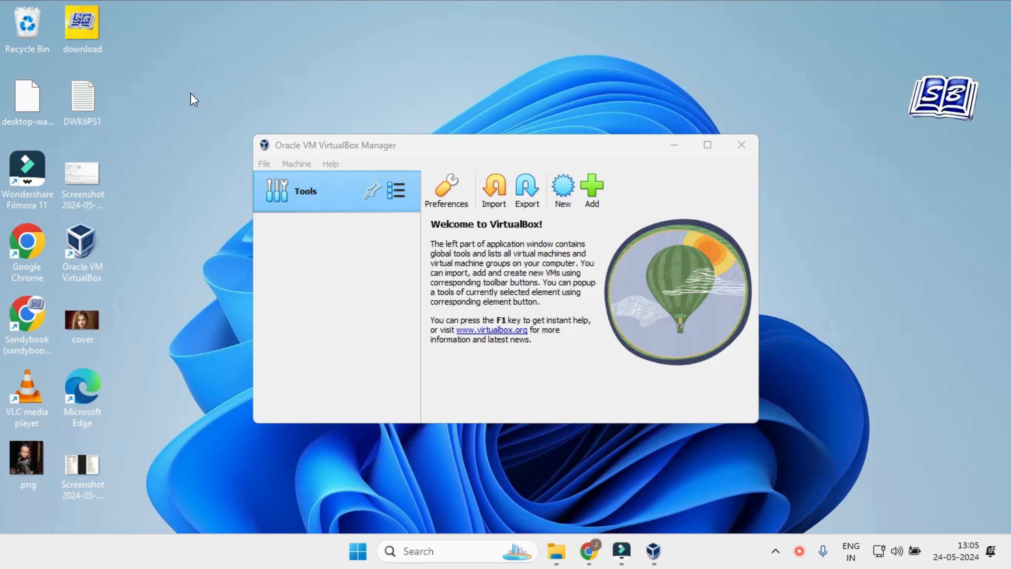
right_click(229, 115)
mouse_move(283, 153)
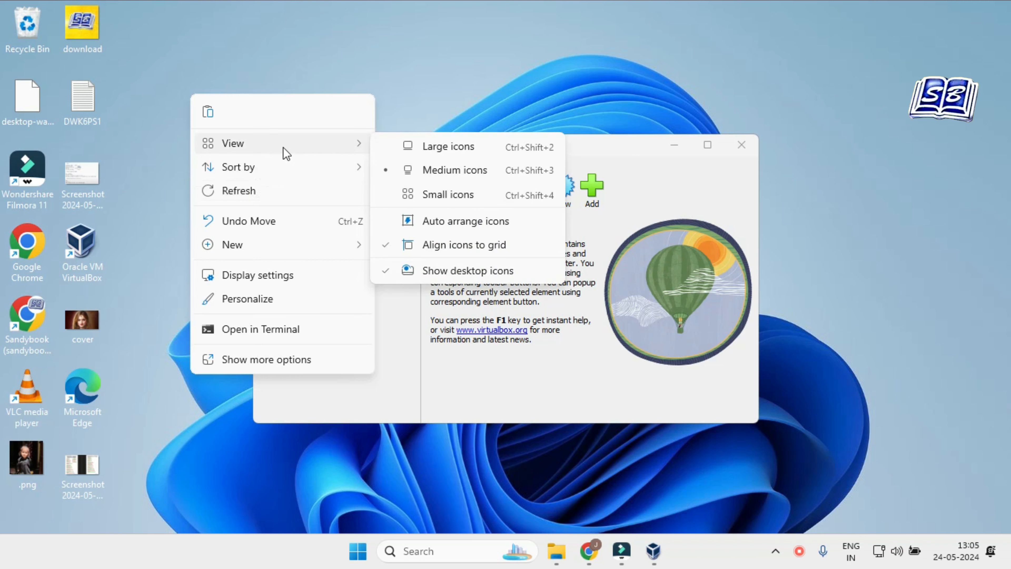
mouse_move(313, 251)
click(393, 246)
text(share)
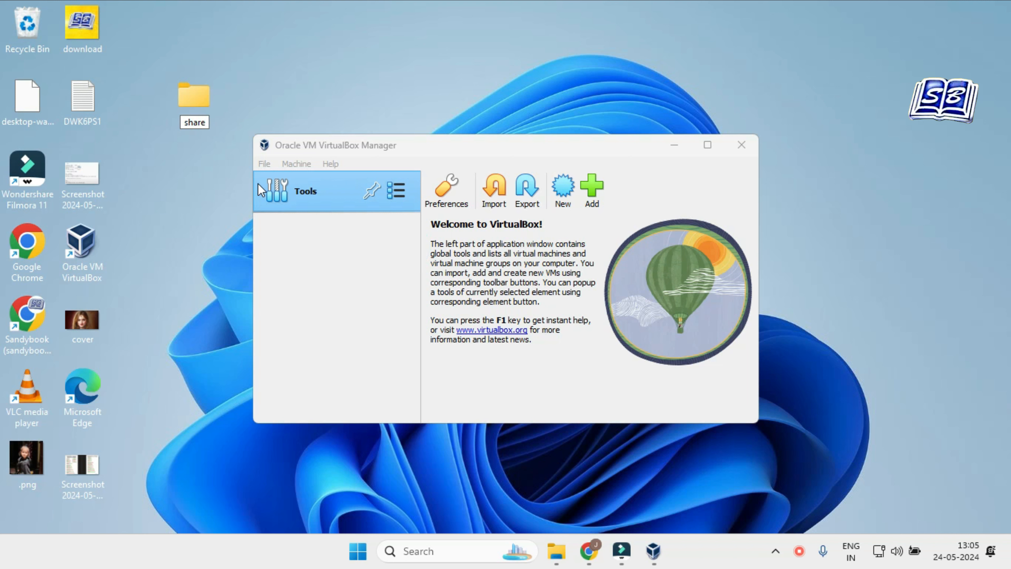
text(VM)
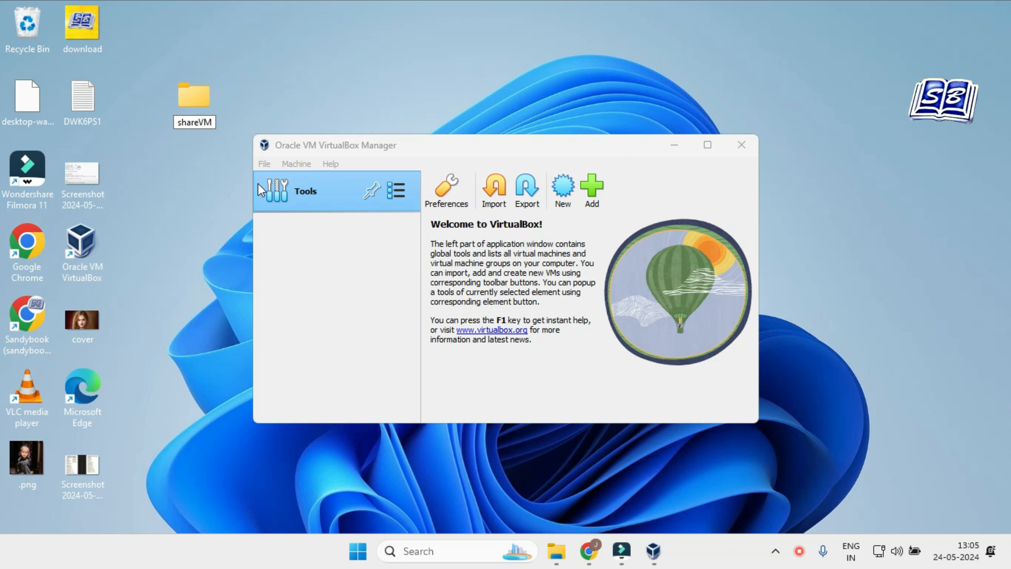
key(Return)
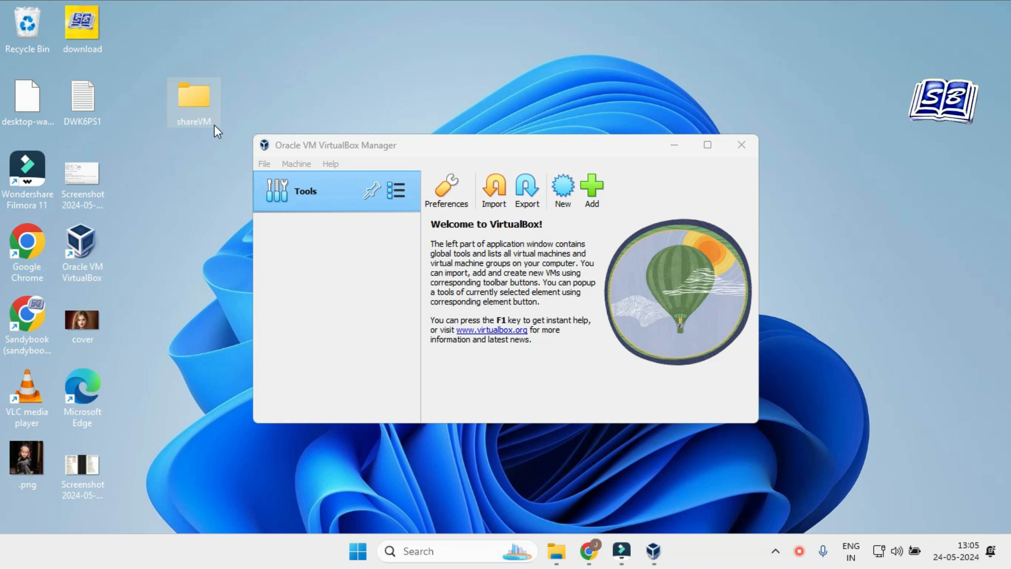
Step: Paste the cut Windows 10 image into the shareVM folder and close the folder window
double_click(190, 104)
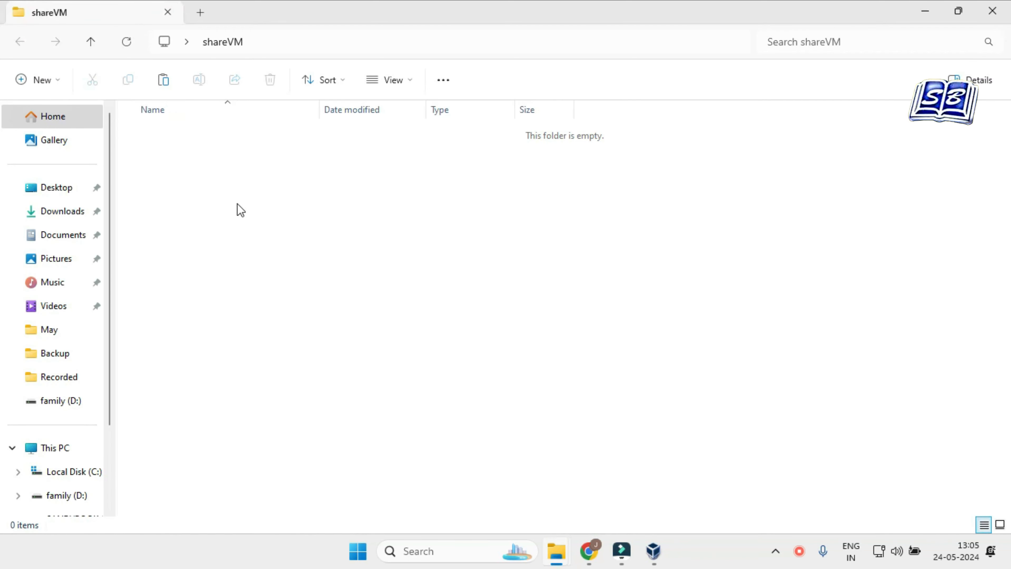
right_click(268, 199)
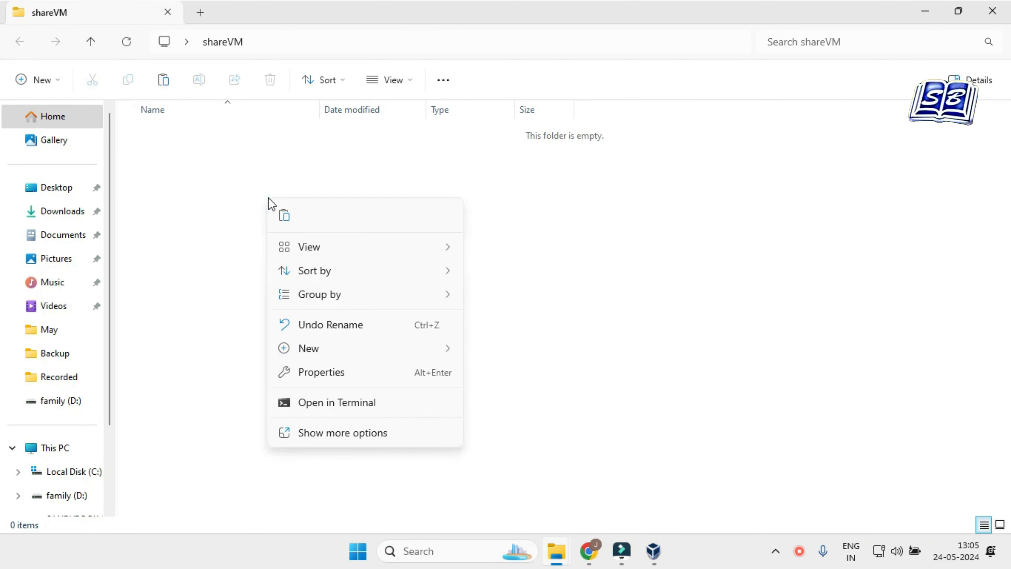
click(286, 216)
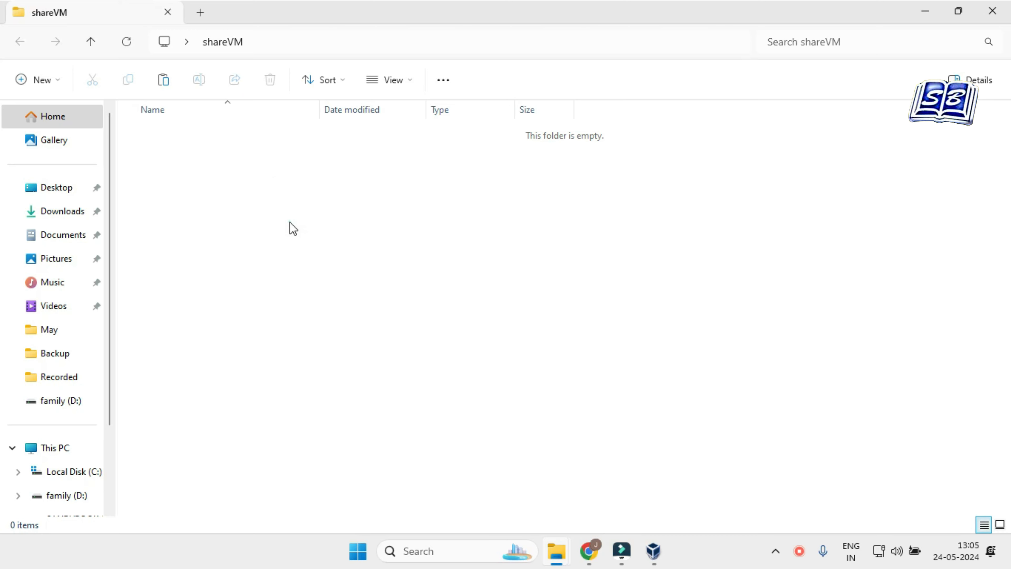
click(476, 345)
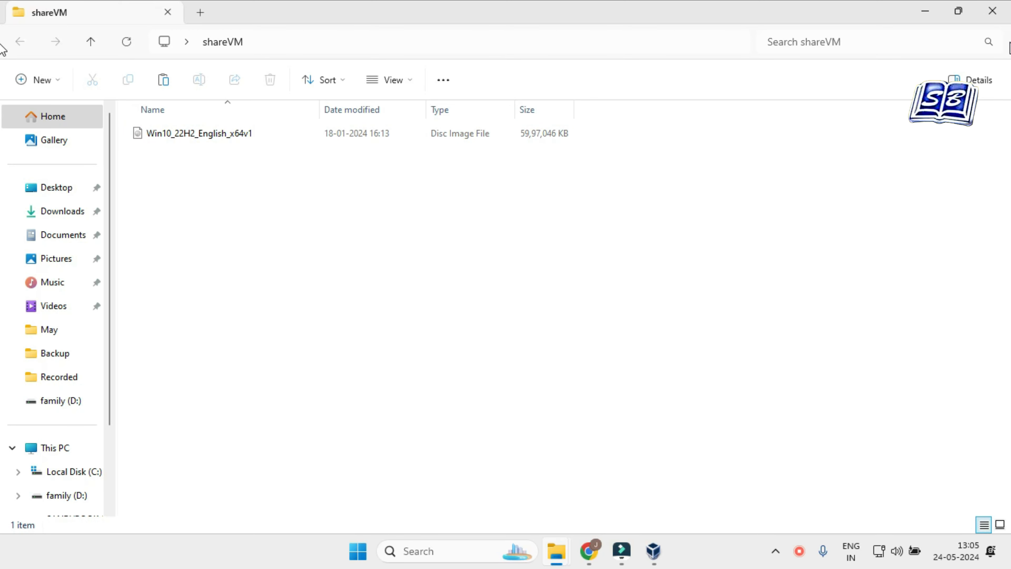
click(992, 11)
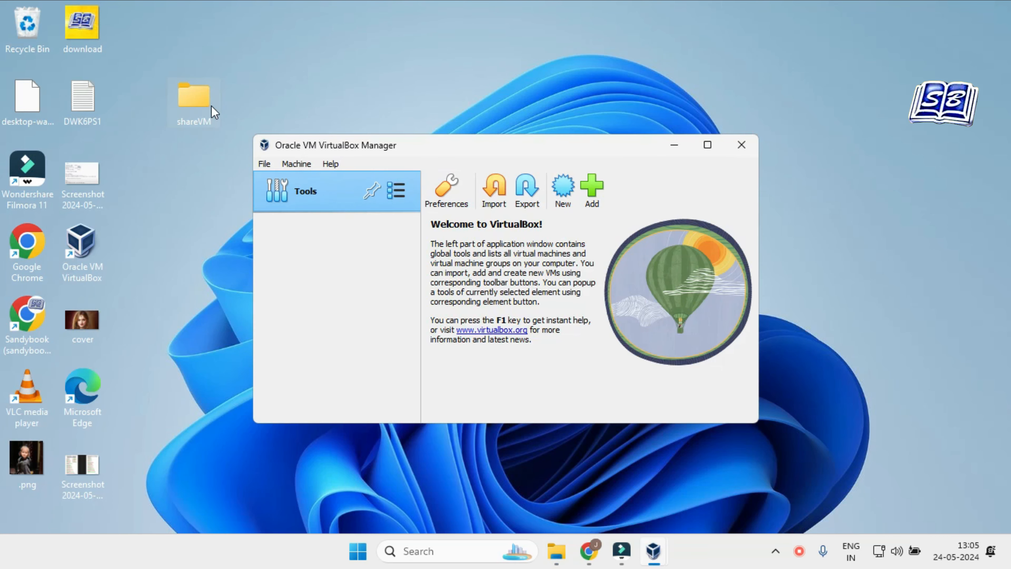
click(195, 98)
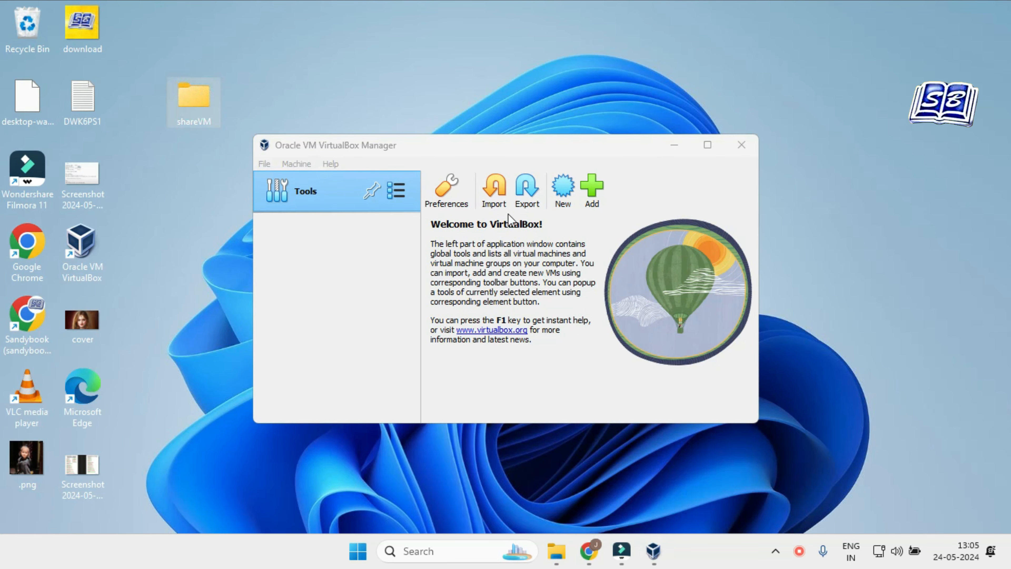
Step: Start a new virtual machine named "windows 10" with Win10_22H2_English_x64v1 from shareVM as its ISO image, skipping unattended installation
click(568, 192)
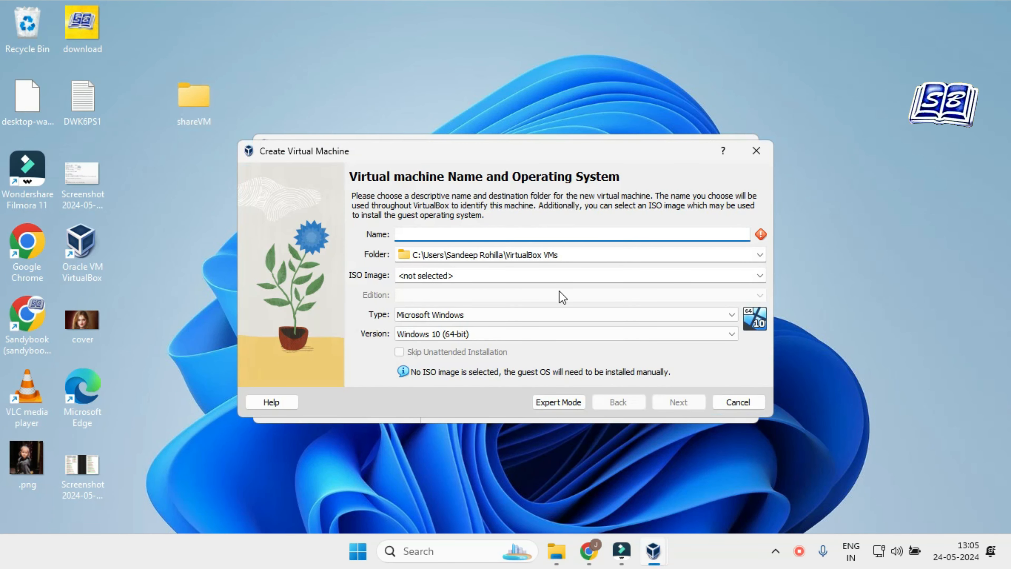
text(windows 10)
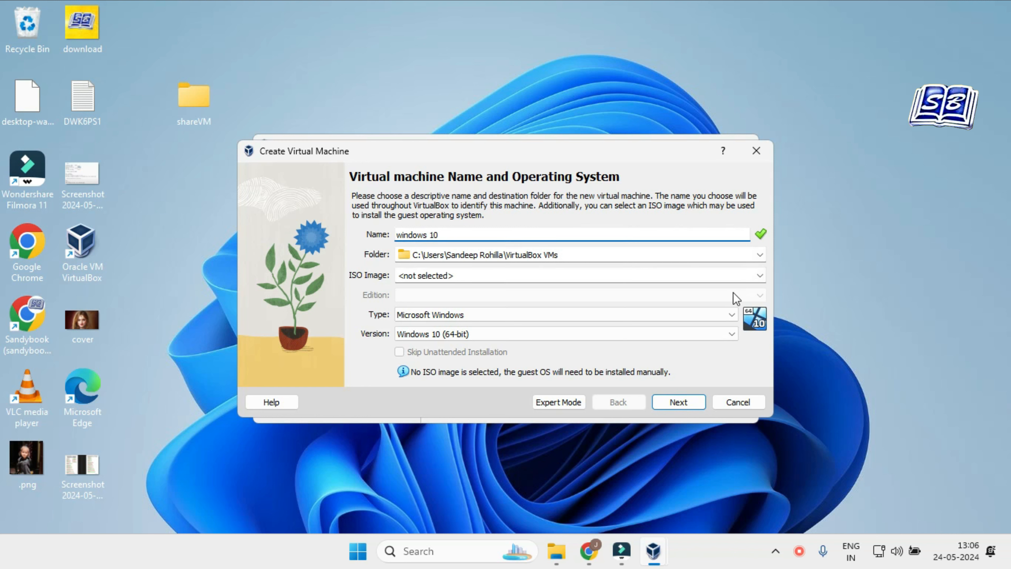
click(760, 275)
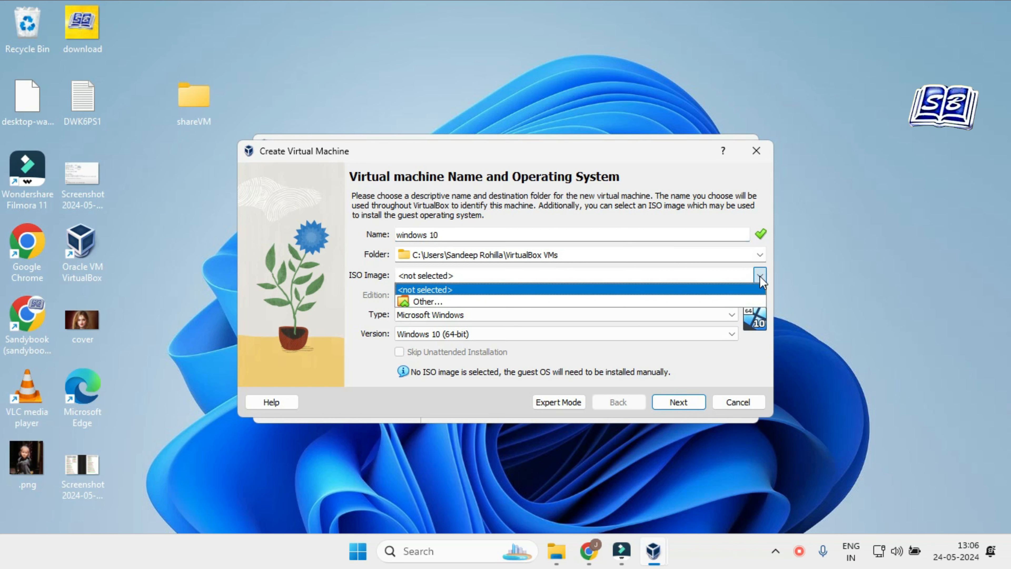
click(702, 301)
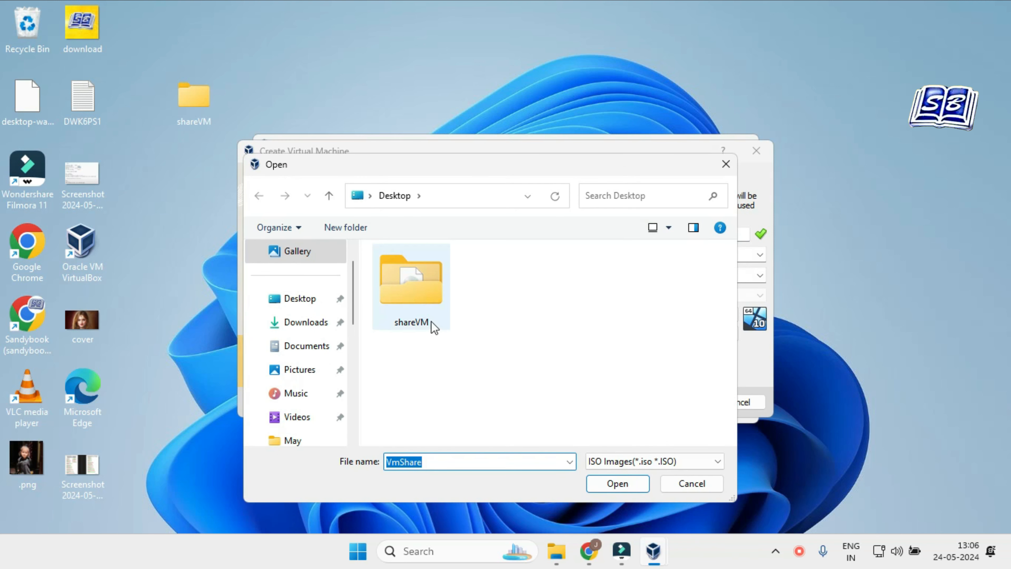
double_click(420, 302)
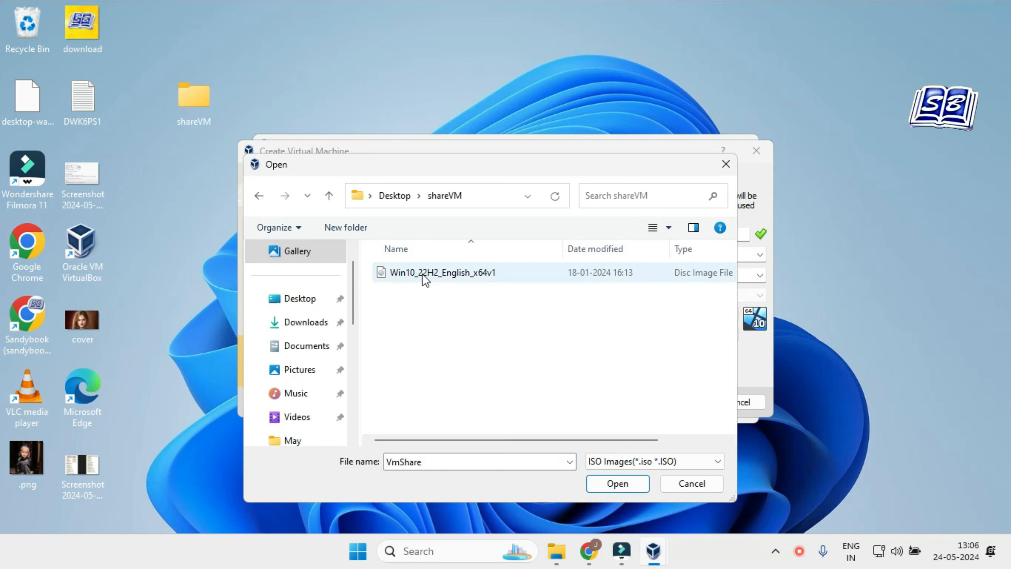
click(442, 277)
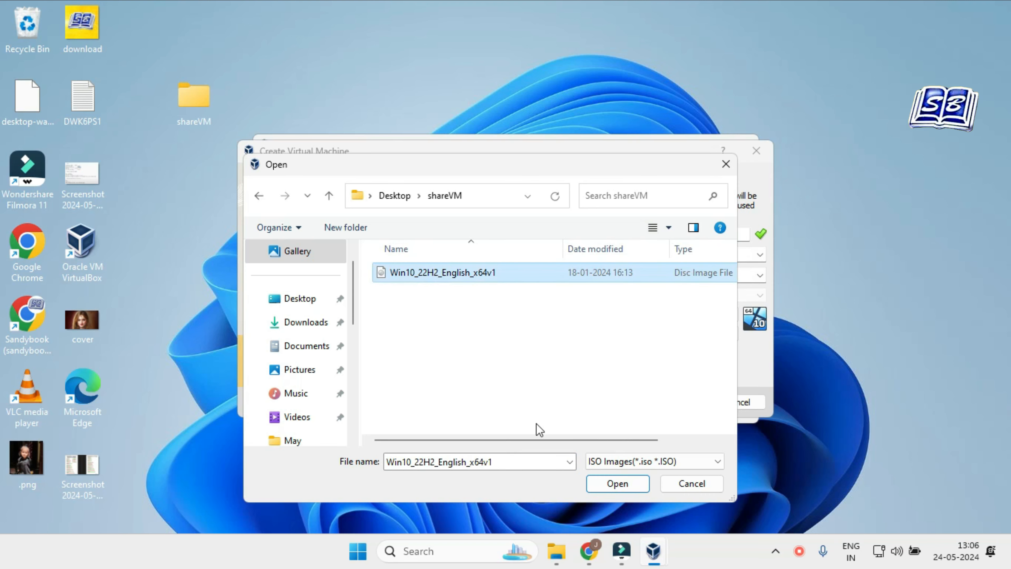
click(615, 483)
click(399, 352)
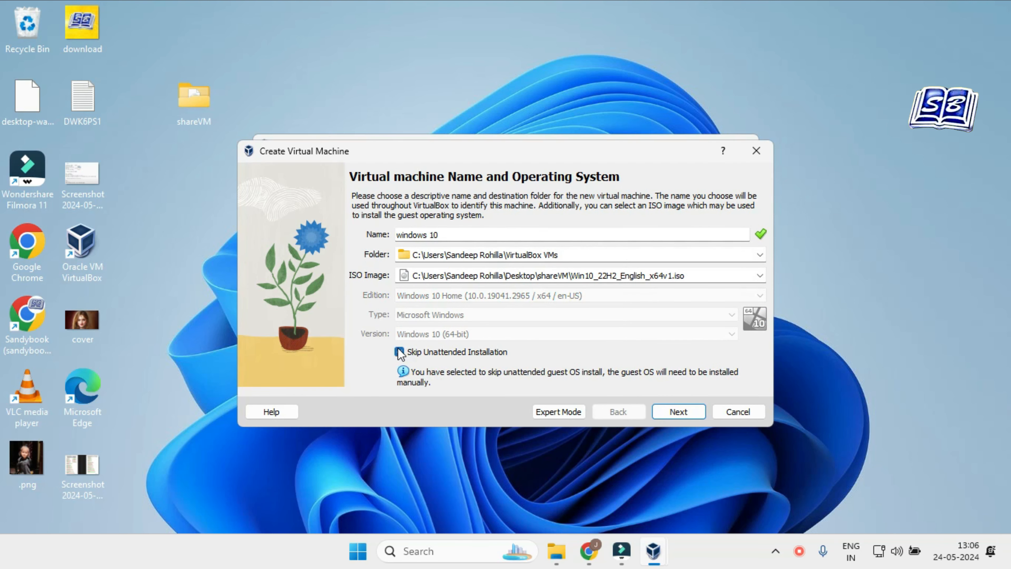
click(671, 410)
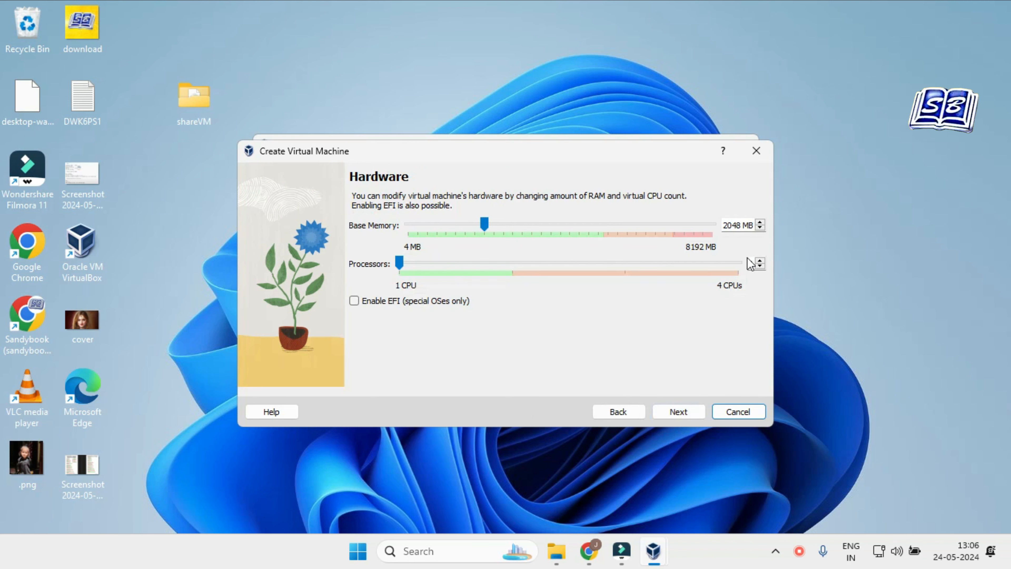
Step: Set the base memory to 4096 MB, keep 1 processor and a new 50 GB virtual hard disk, and finish creating the machine
click(555, 222)
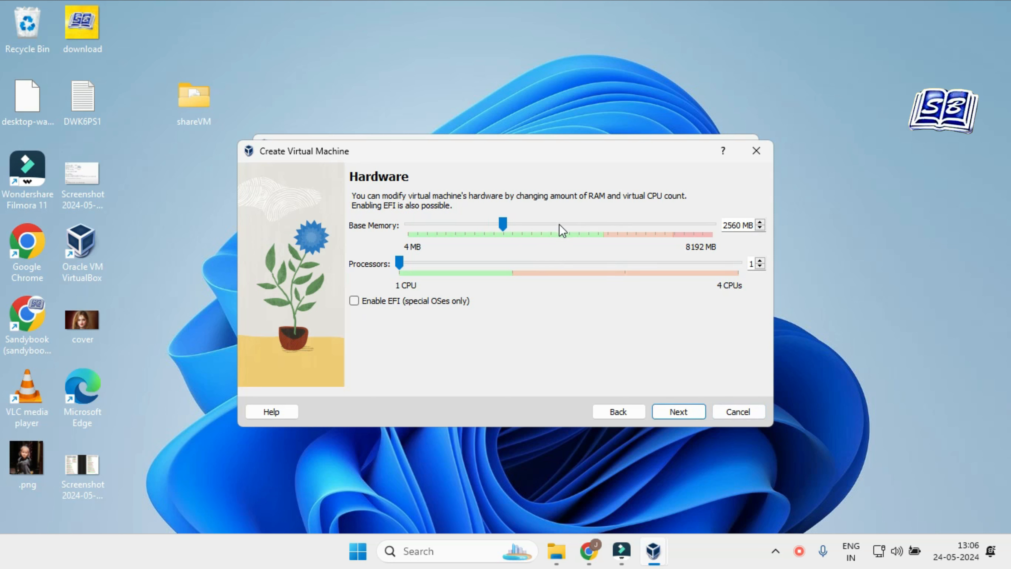
click(679, 416)
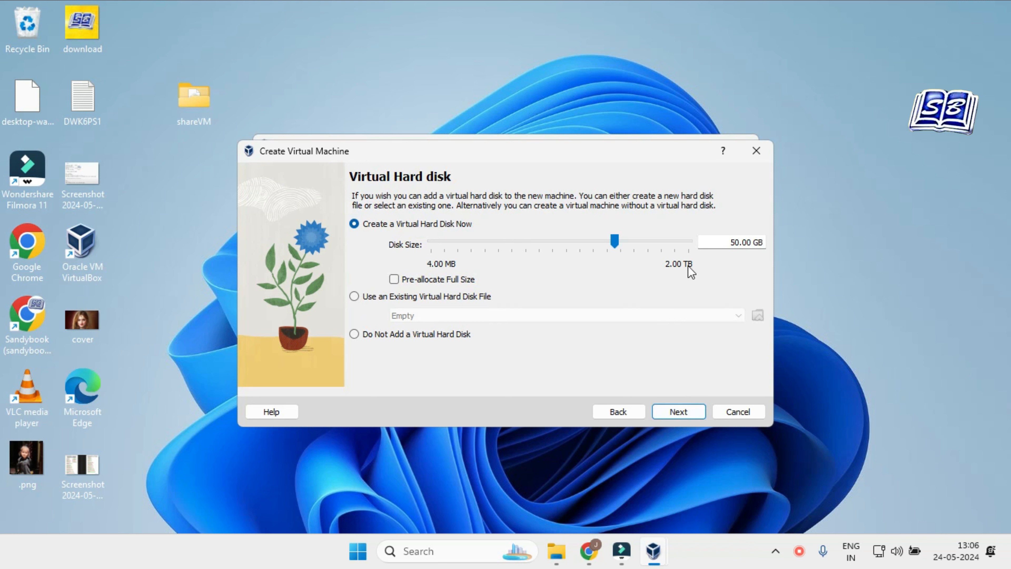
click(683, 409)
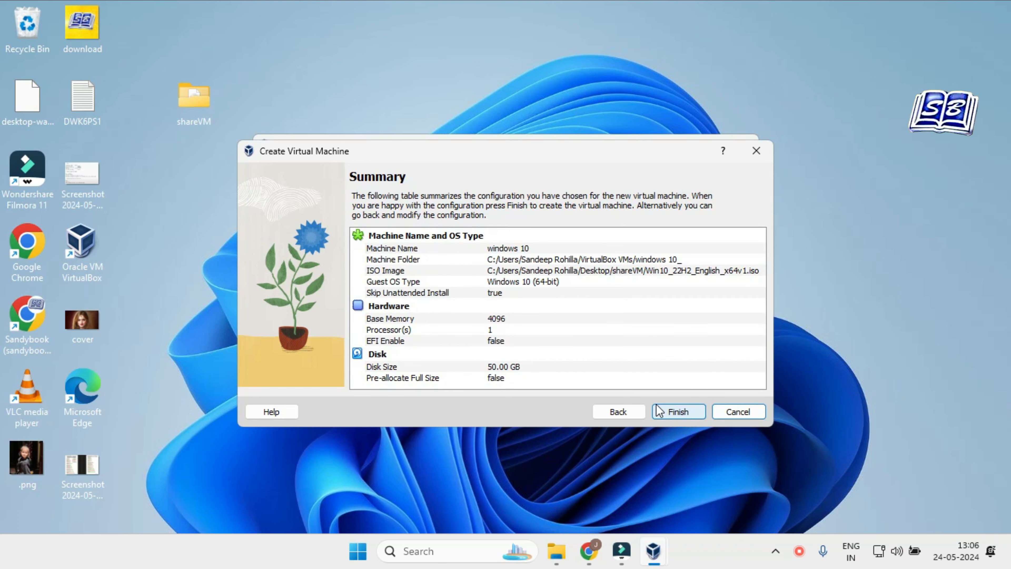
click(679, 411)
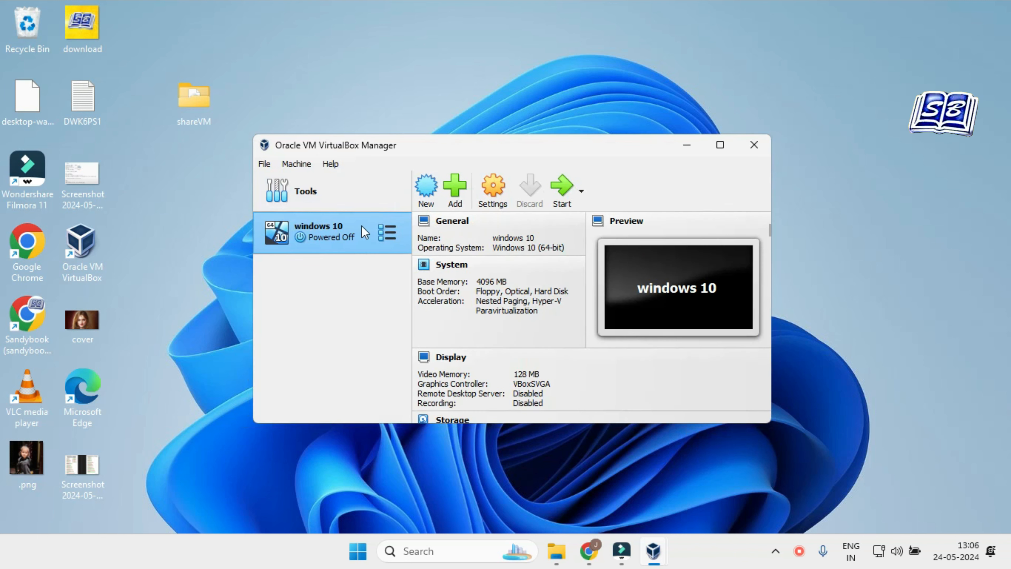
Step: Start the windows 10 machine and begin Windows Setup with the default English (United States) and US keyboard settings, continuing without a product key
click(571, 195)
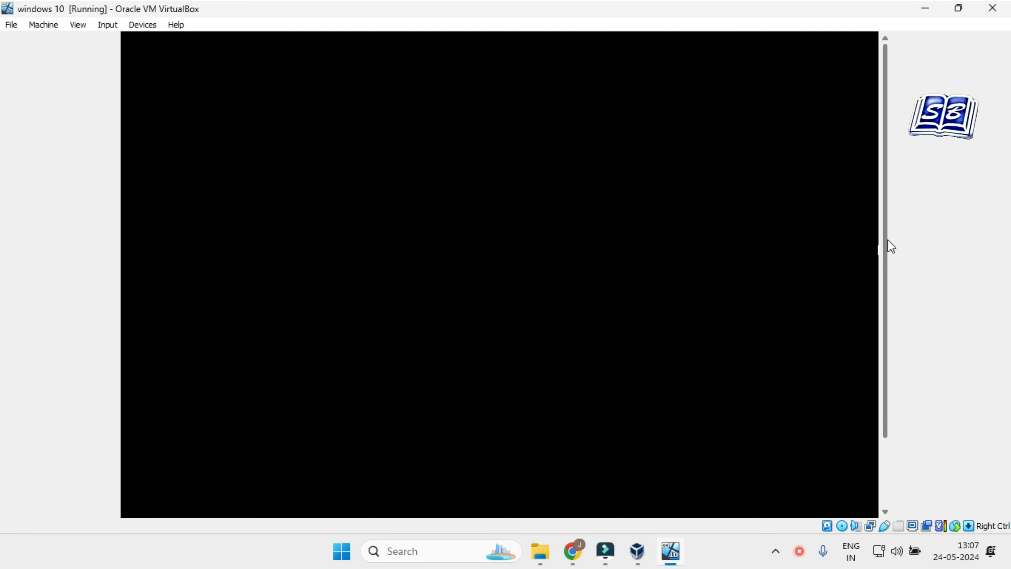
drag(880, 305, 888, 234)
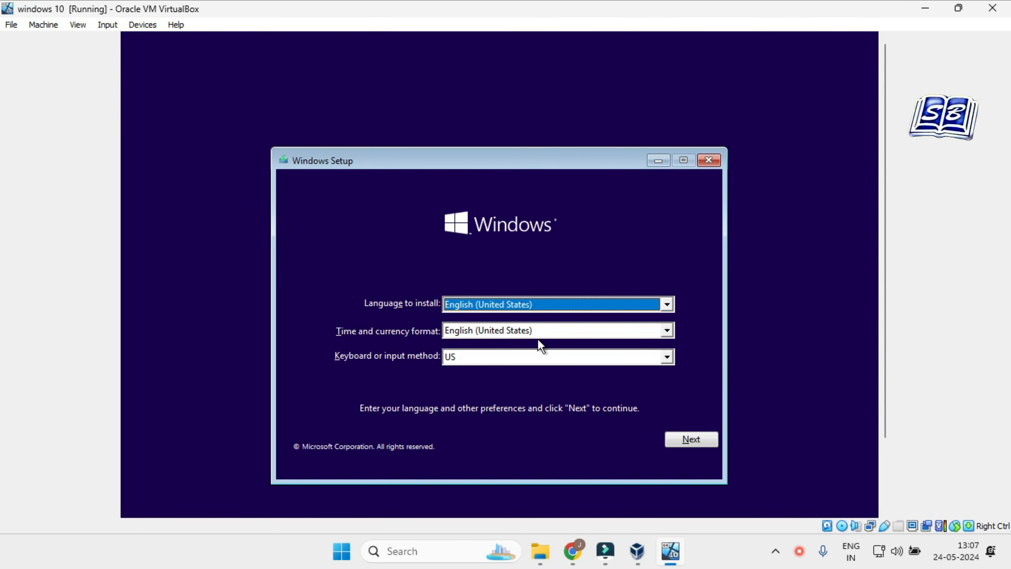
click(684, 439)
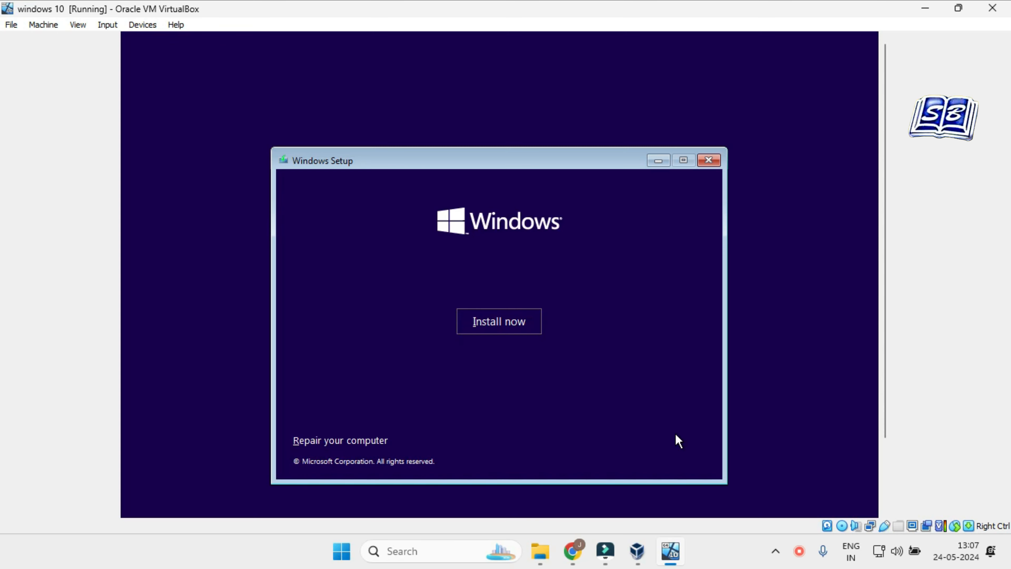
click(502, 327)
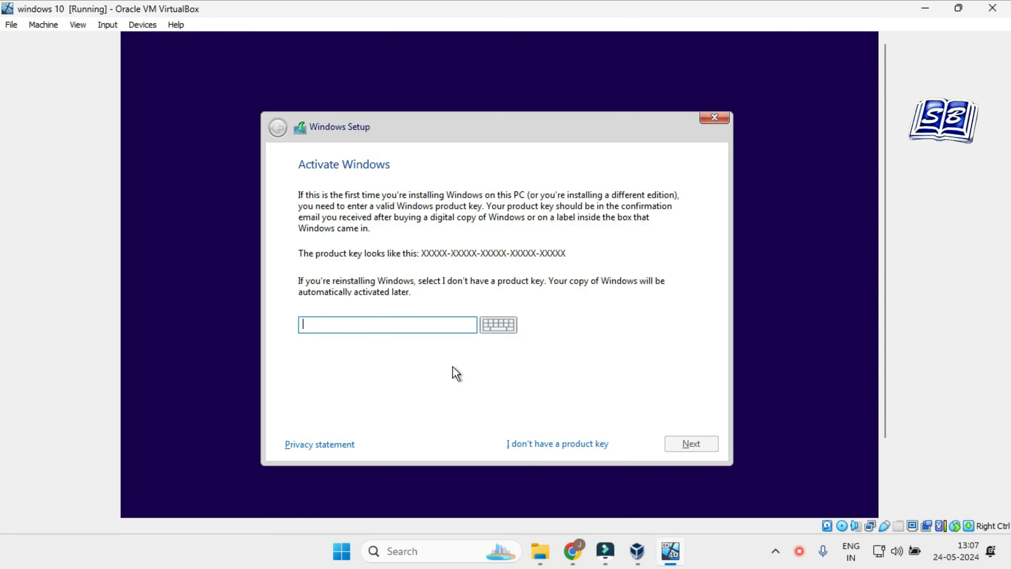
click(542, 443)
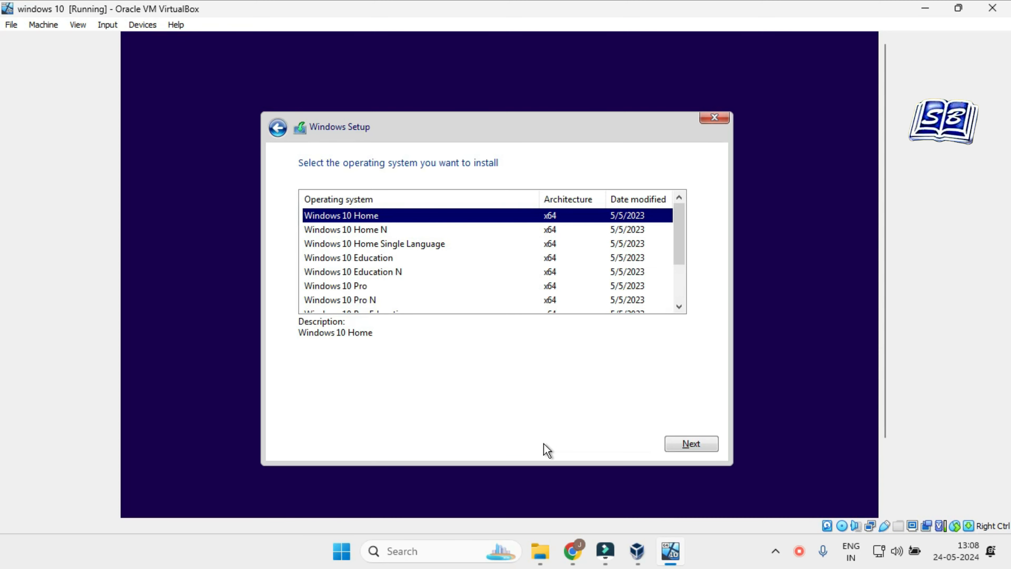
Step: Choose Windows 10 Pro as the operating system to install and accept the license terms
click(339, 287)
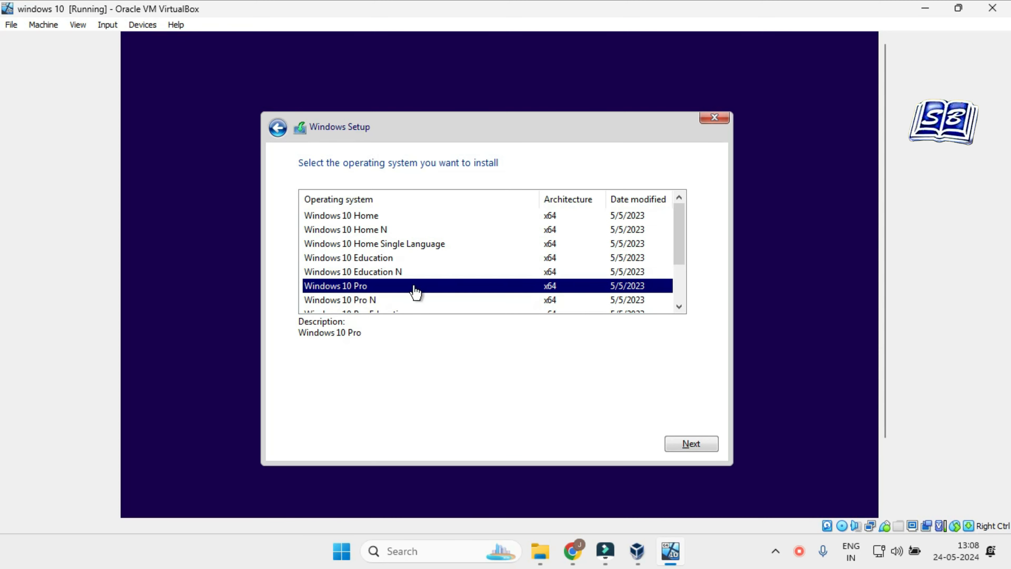
click(683, 443)
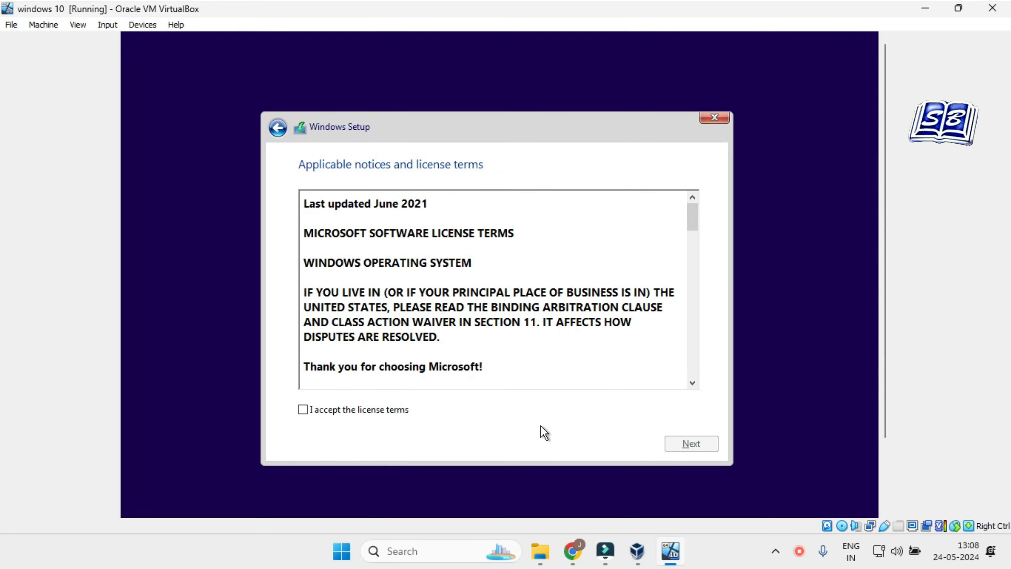
click(366, 413)
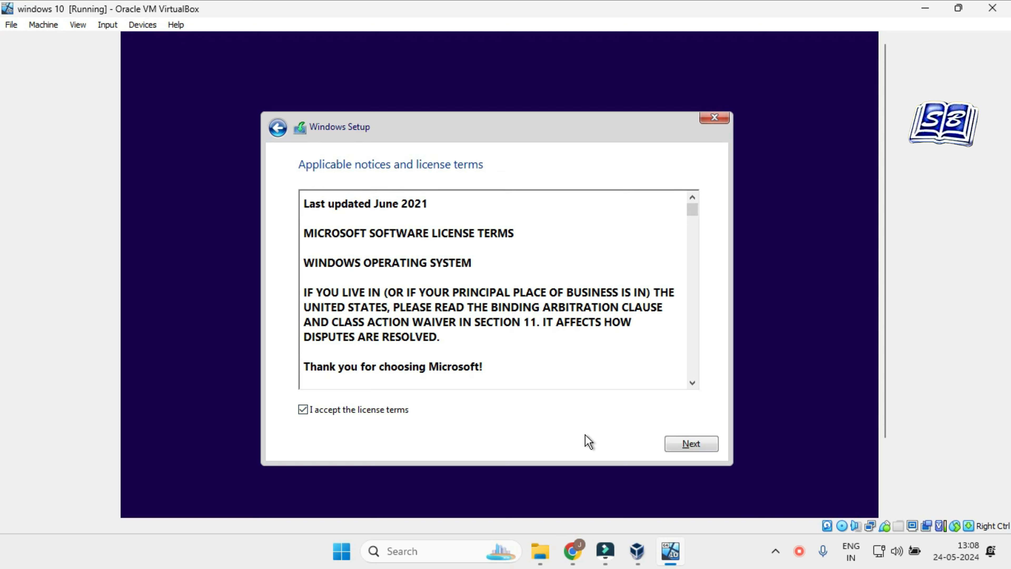
click(693, 445)
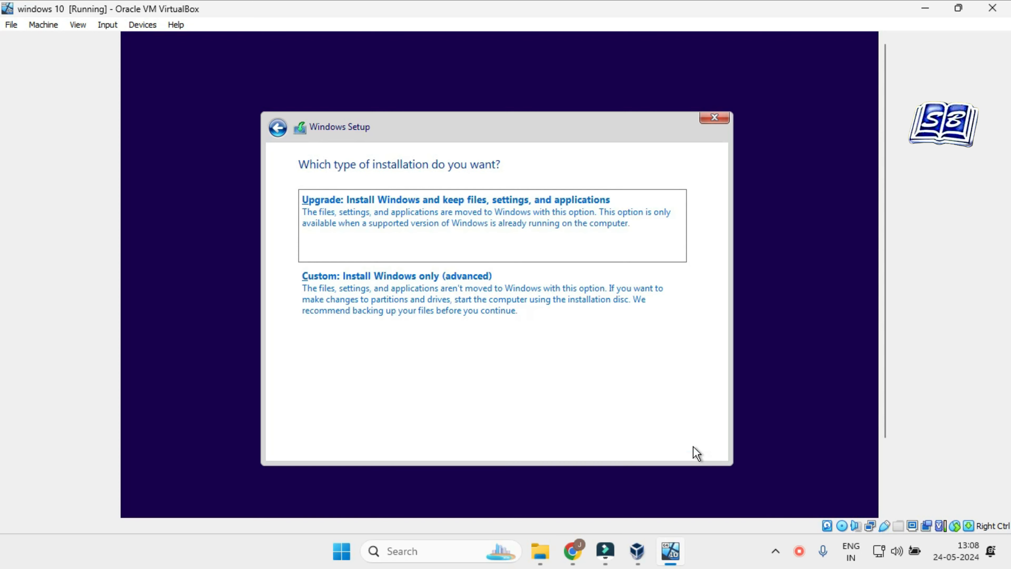
Step: Choose the custom Windows-only installation and create a 51200 MB partition in Drive 0's unallocated space, allowing additional system partitions
click(512, 307)
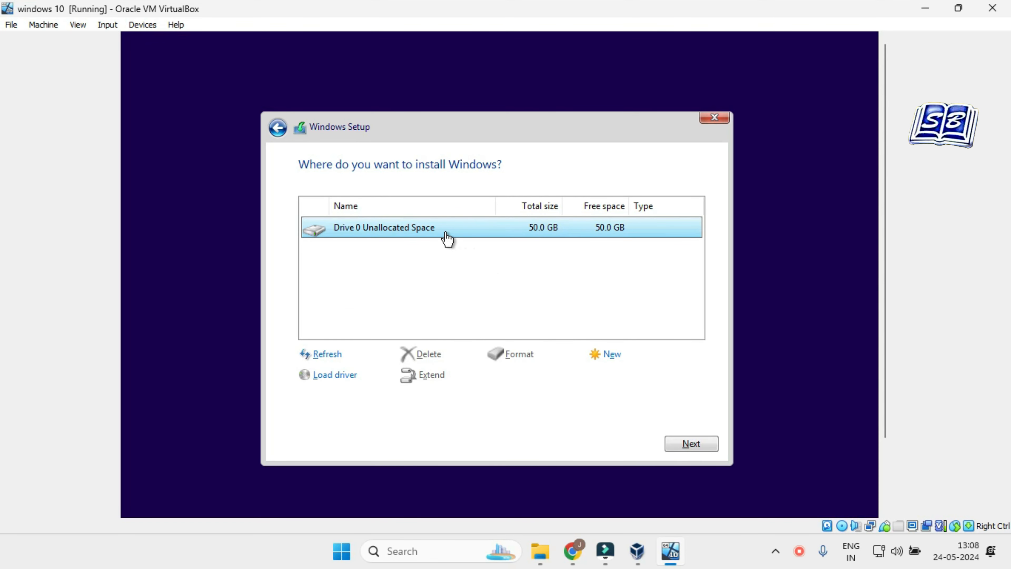
click(602, 358)
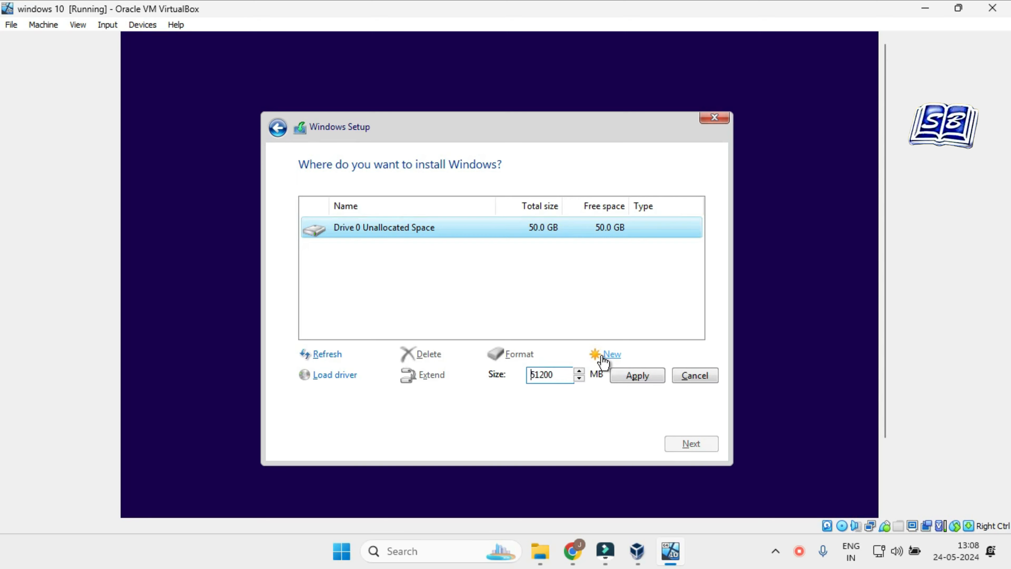
click(639, 379)
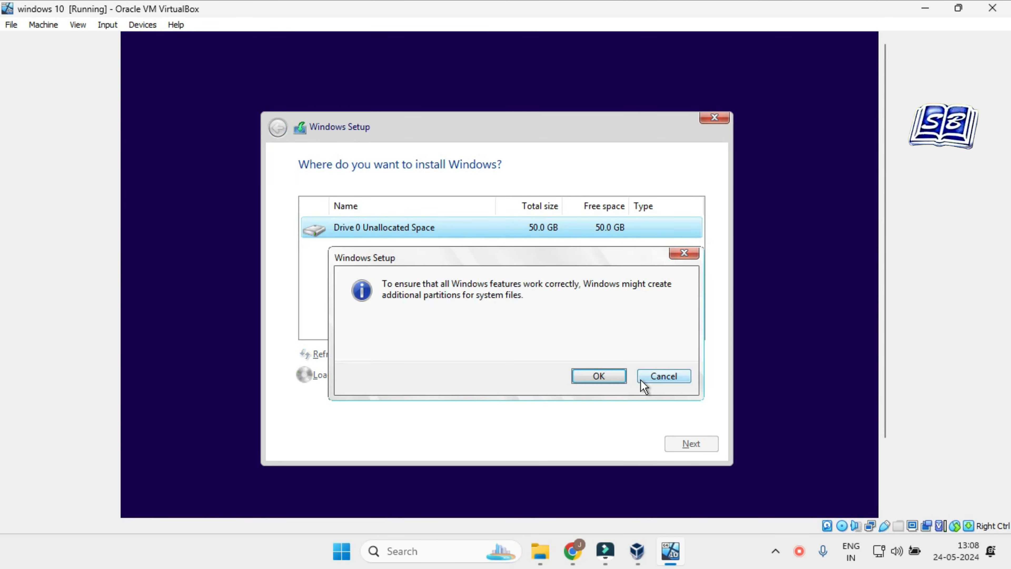
click(599, 376)
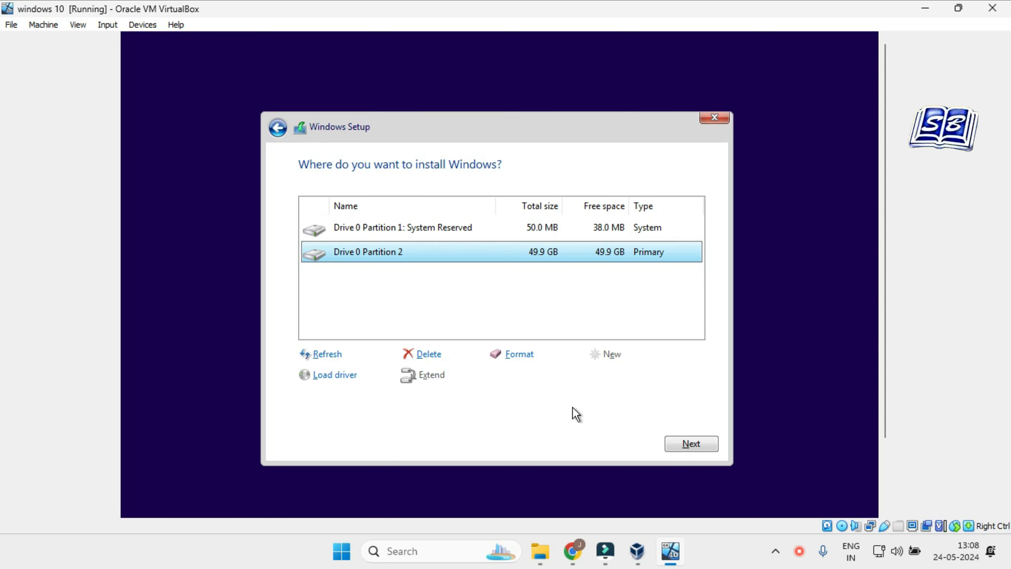
Step: Format Drive 0 Partition 2 and start installing Windows on it
click(518, 354)
click(609, 383)
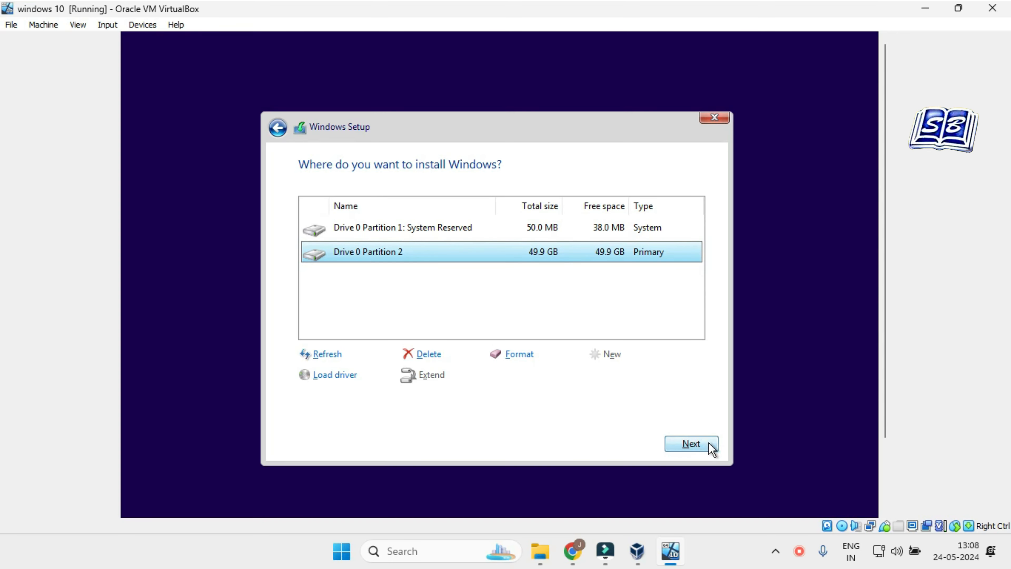
click(692, 444)
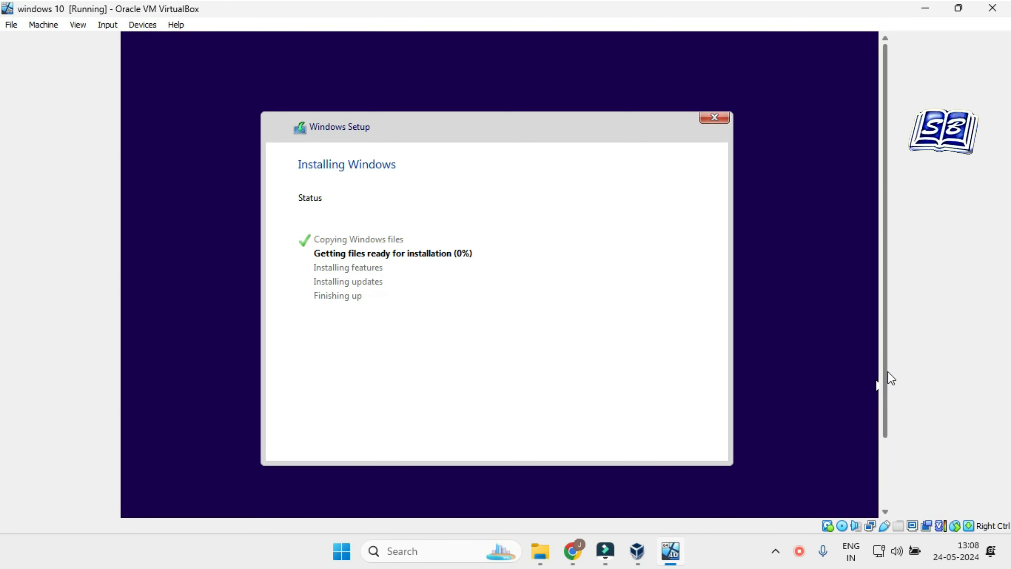
Step: Switch the virtual machine display to scaled mode and maximize its window
drag(886, 376, 887, 402)
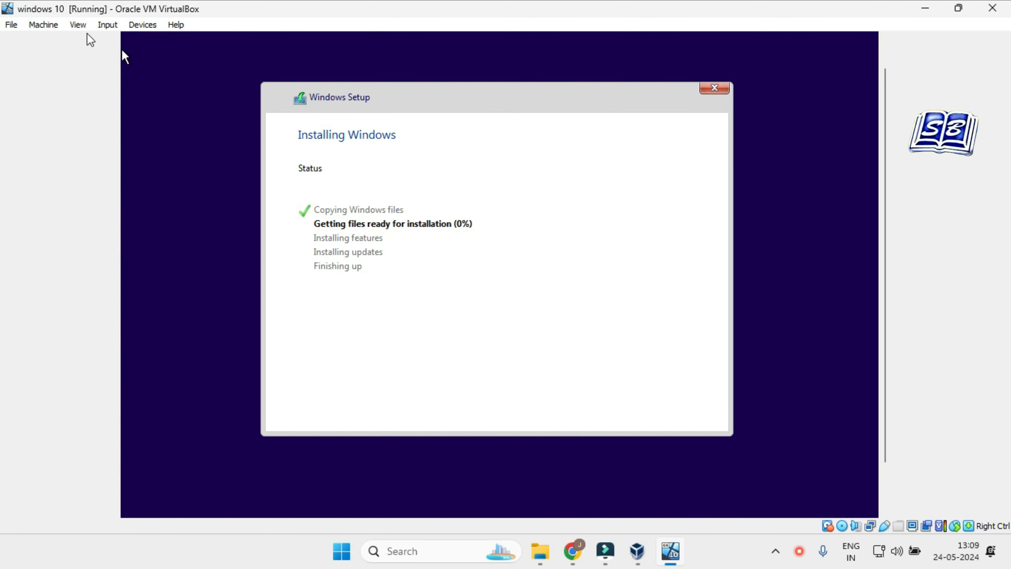
click(79, 26)
click(126, 76)
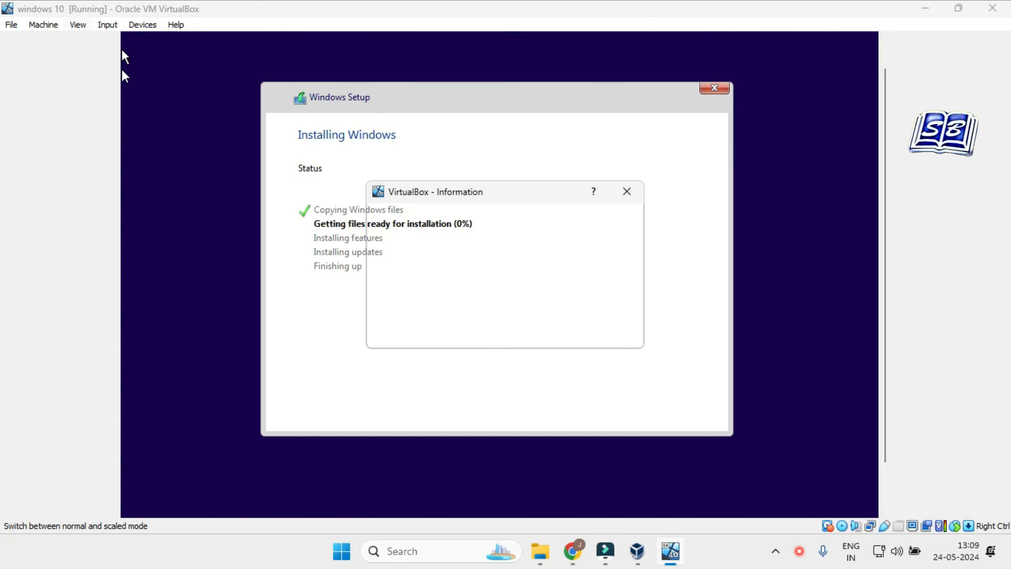
click(476, 332)
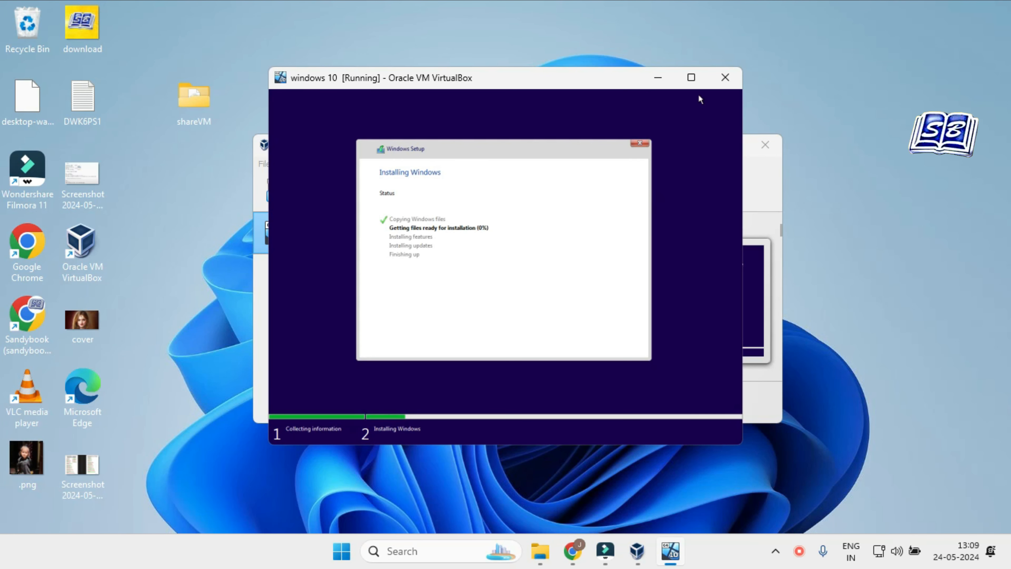
click(691, 78)
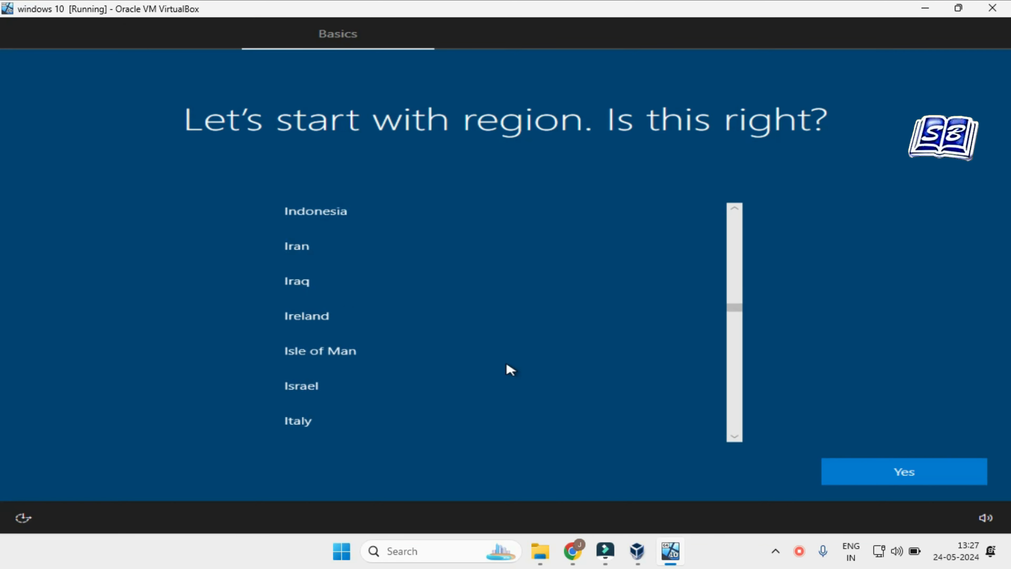
Step: Set the region to India and choose to set up Windows for personal use
scroll(508, 369, up, 2)
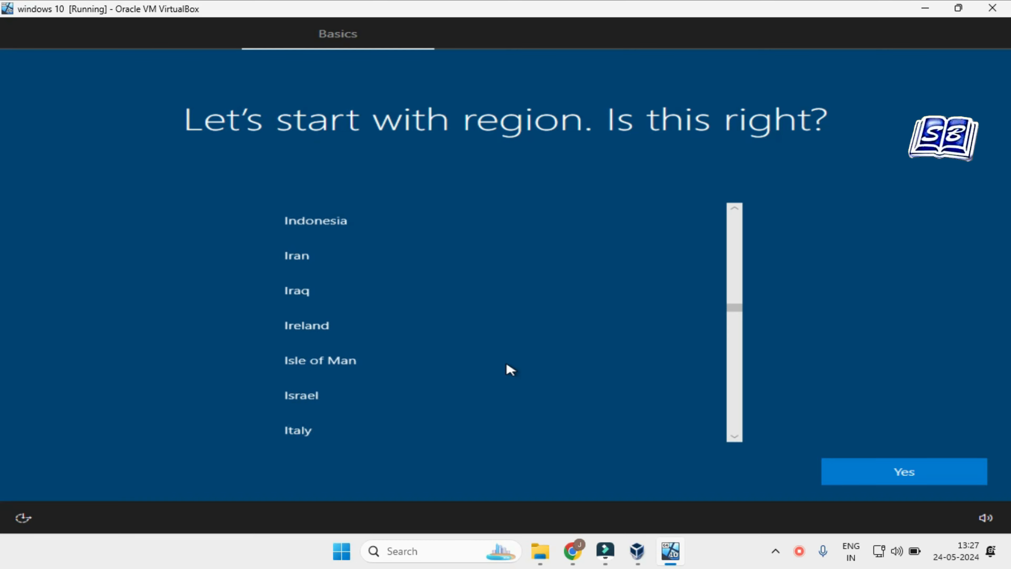
click(461, 254)
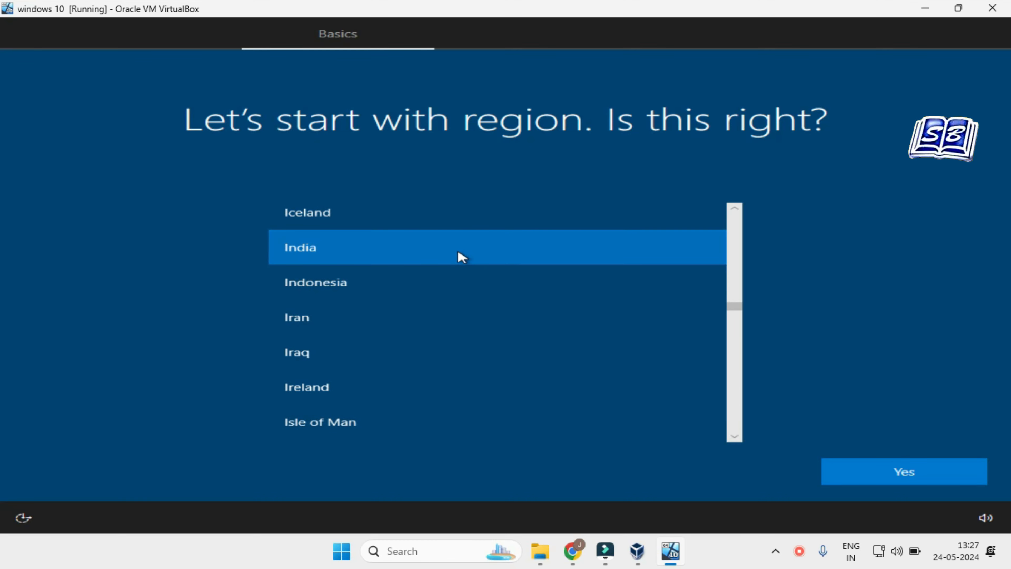
click(871, 472)
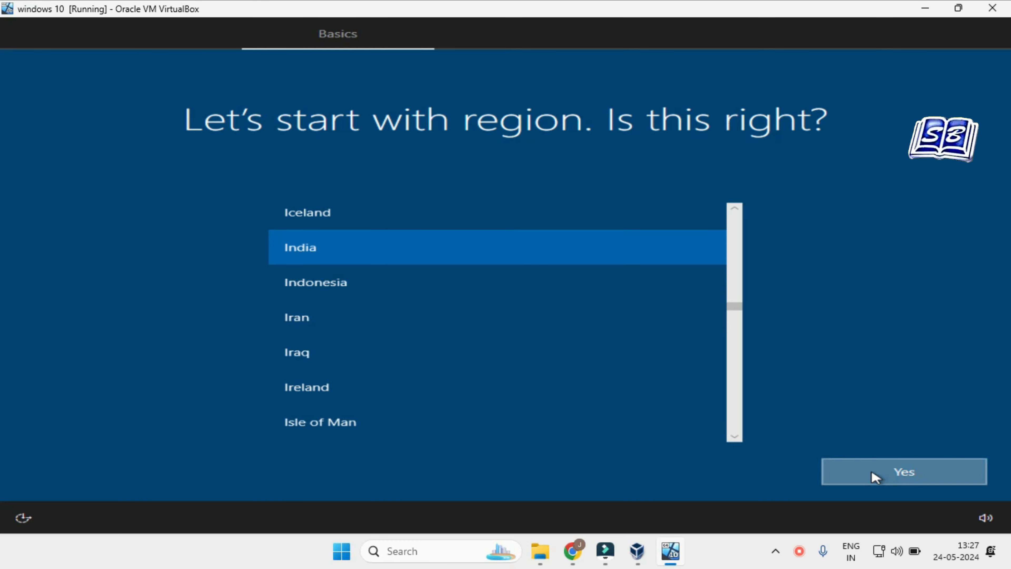
click(719, 556)
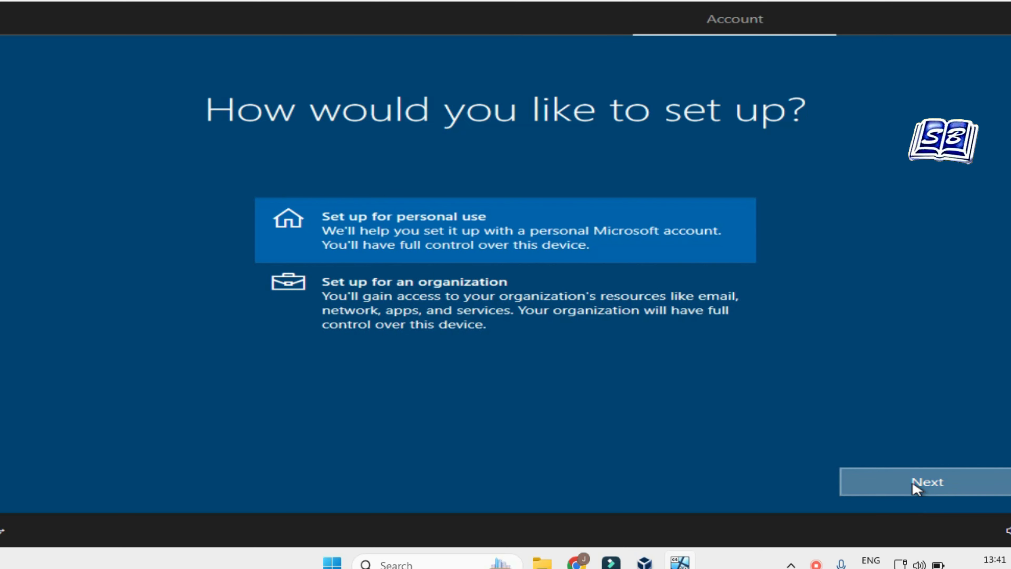
click(914, 487)
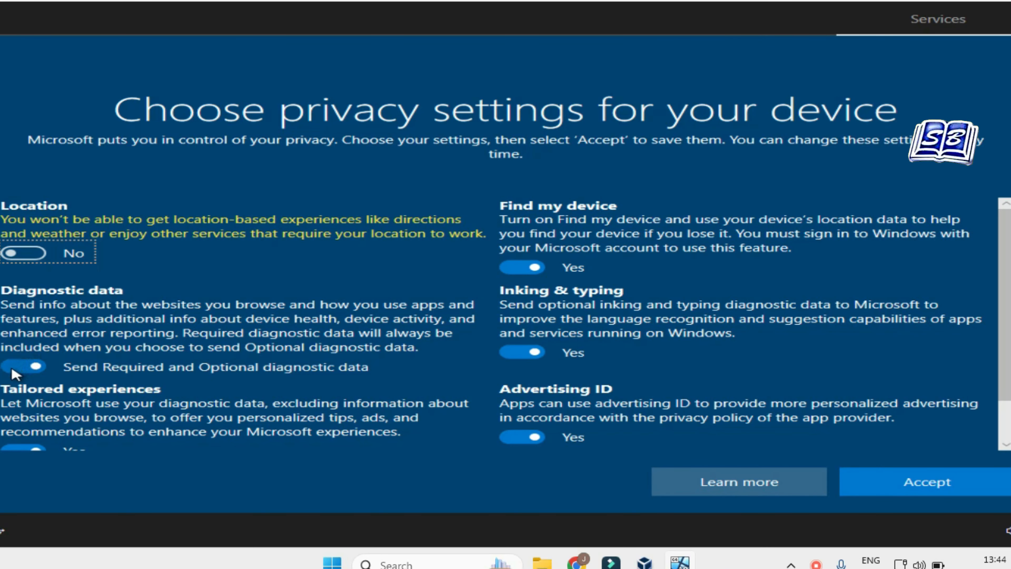
Step: Send only required diagnostic data, turn off Find my device, Inking & typing, Tailored experiences and Advertising ID, accept the settings, and decline Cortana for now
click(23, 366)
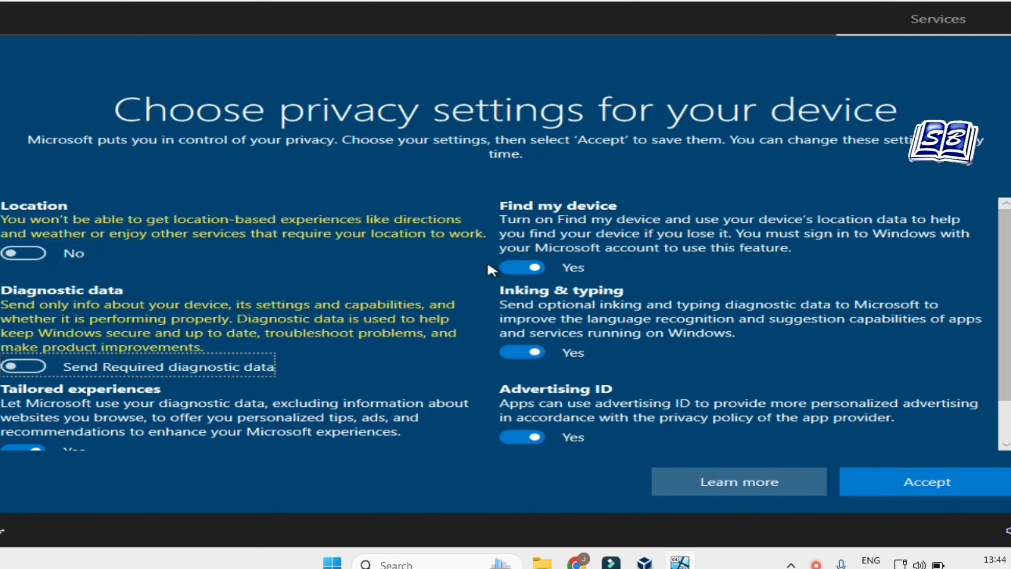
click(515, 266)
click(521, 338)
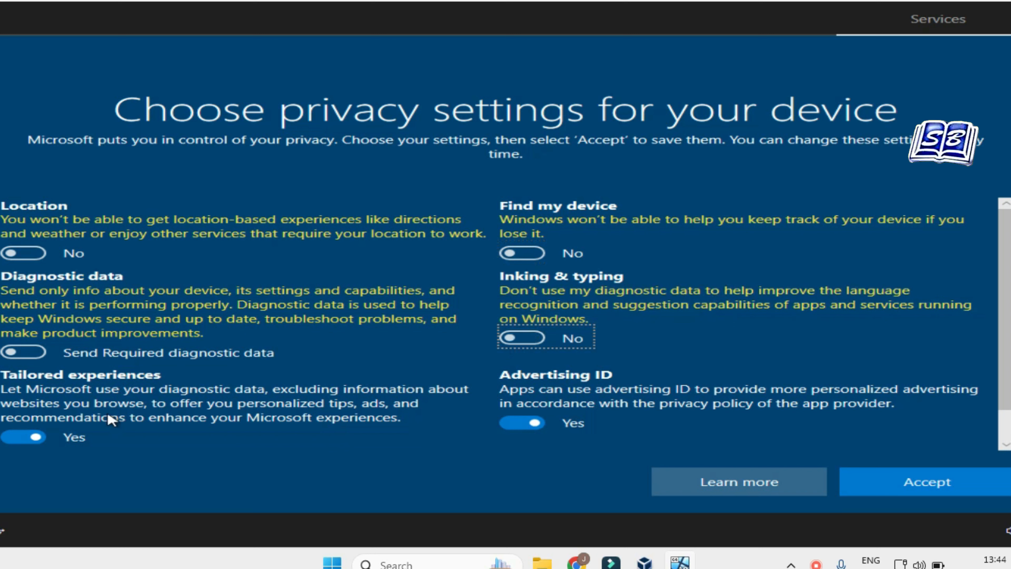
click(24, 437)
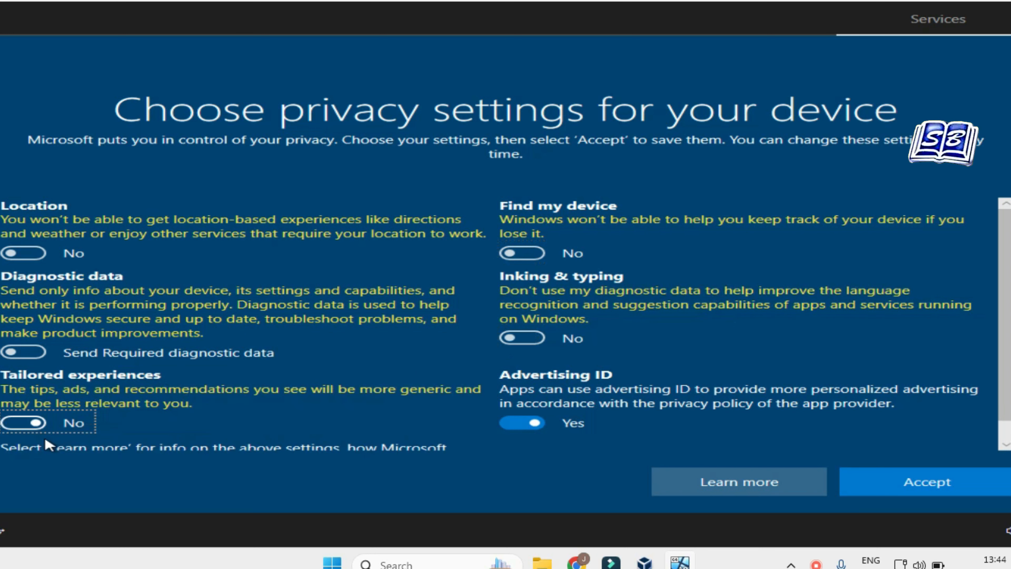
click(512, 430)
click(906, 484)
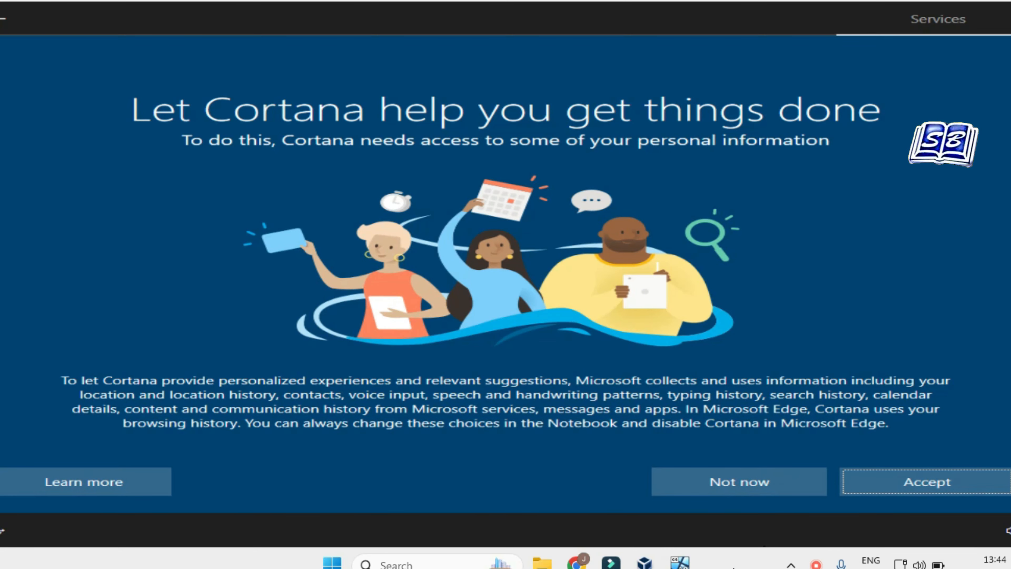
click(756, 483)
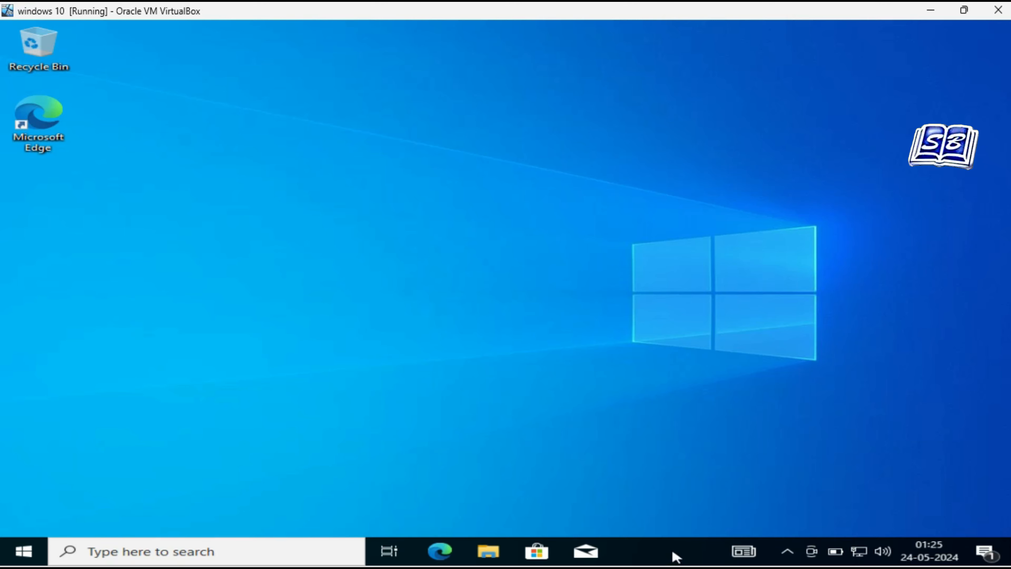
Step: Check the virtual machine's CPU and memory performance in Task Manager, and close it
right_click(675, 556)
click(727, 480)
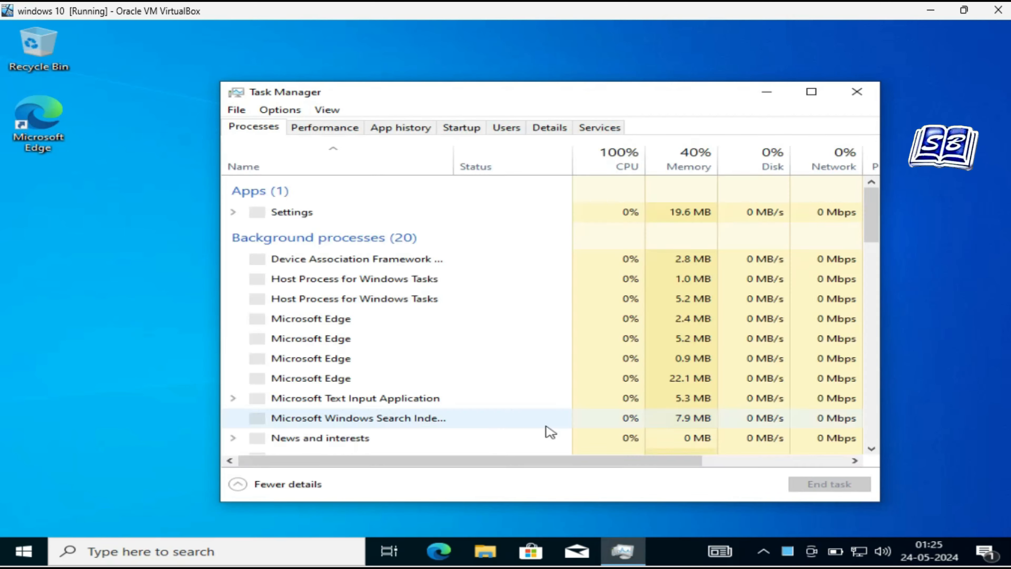
click(322, 134)
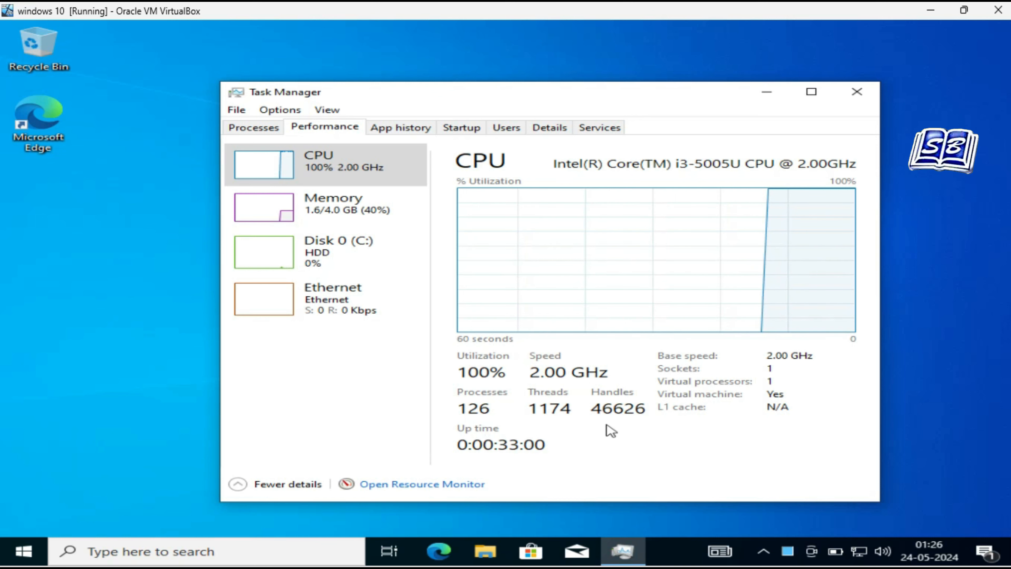
click(866, 102)
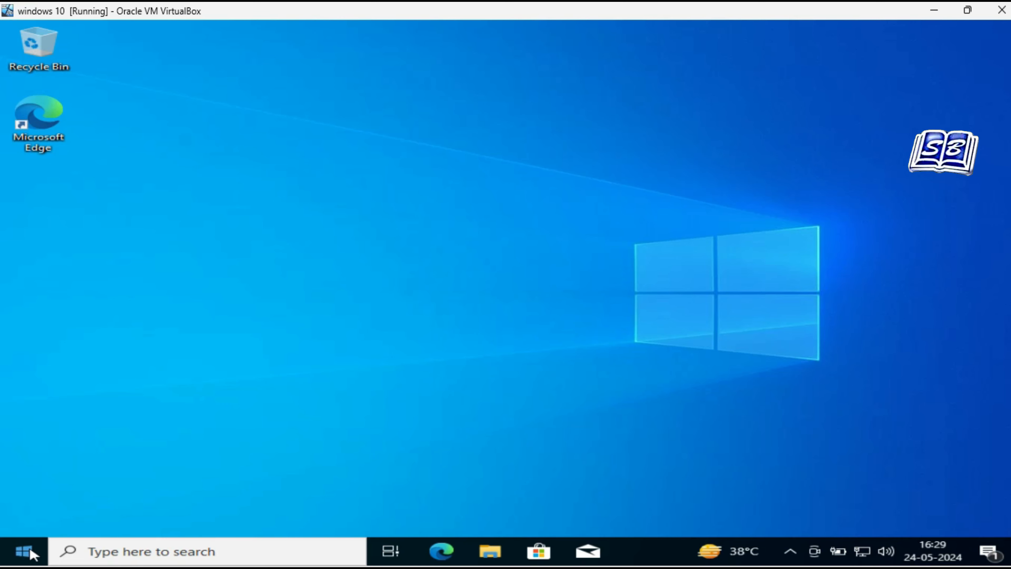
right_click(35, 549)
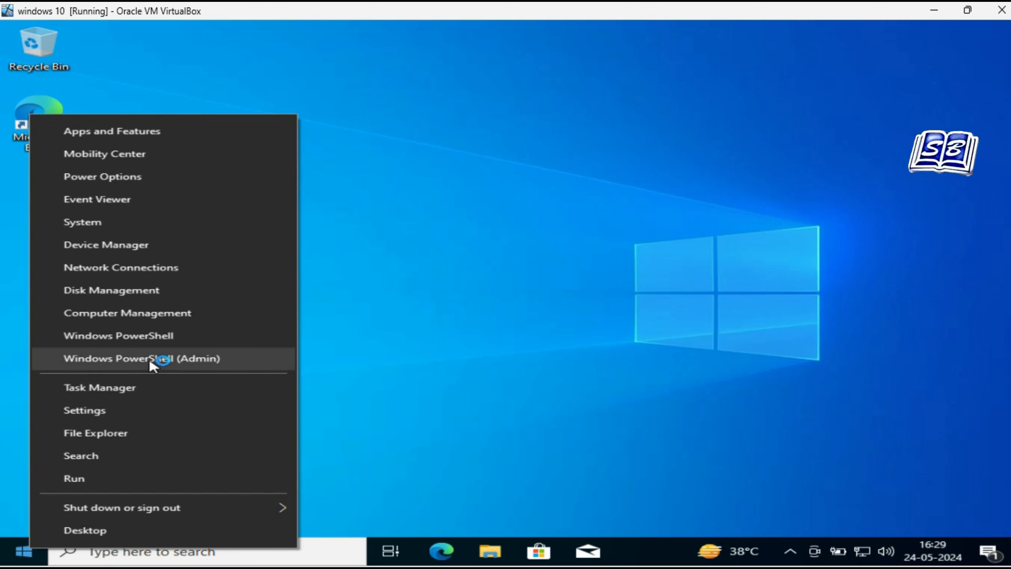
click(197, 358)
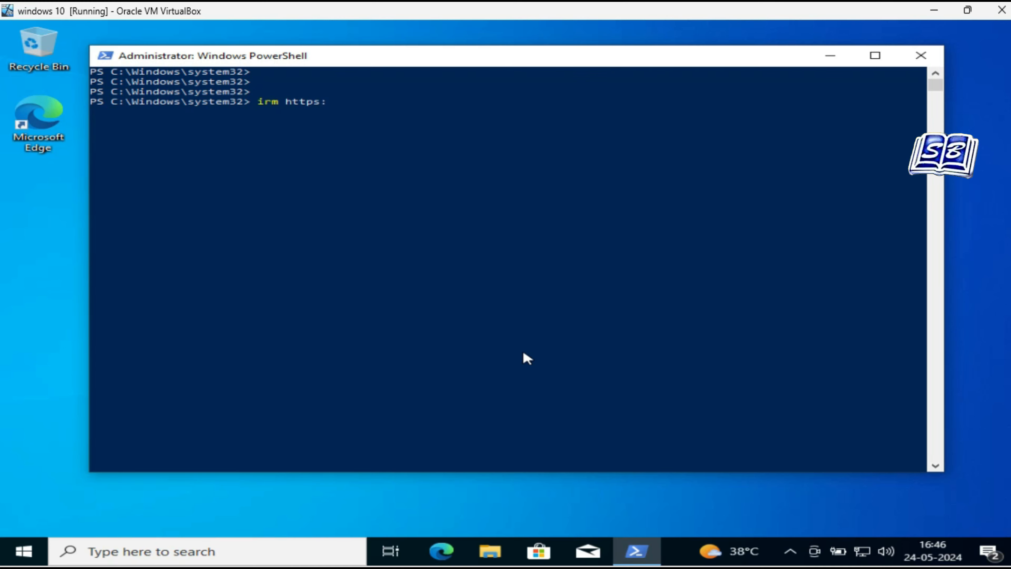
text(//)
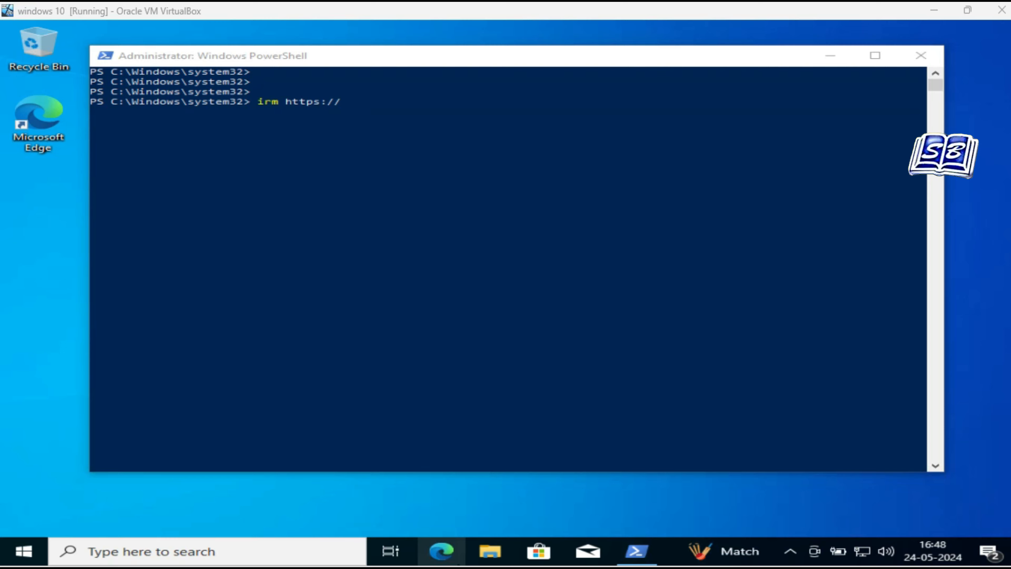
click(339, 104)
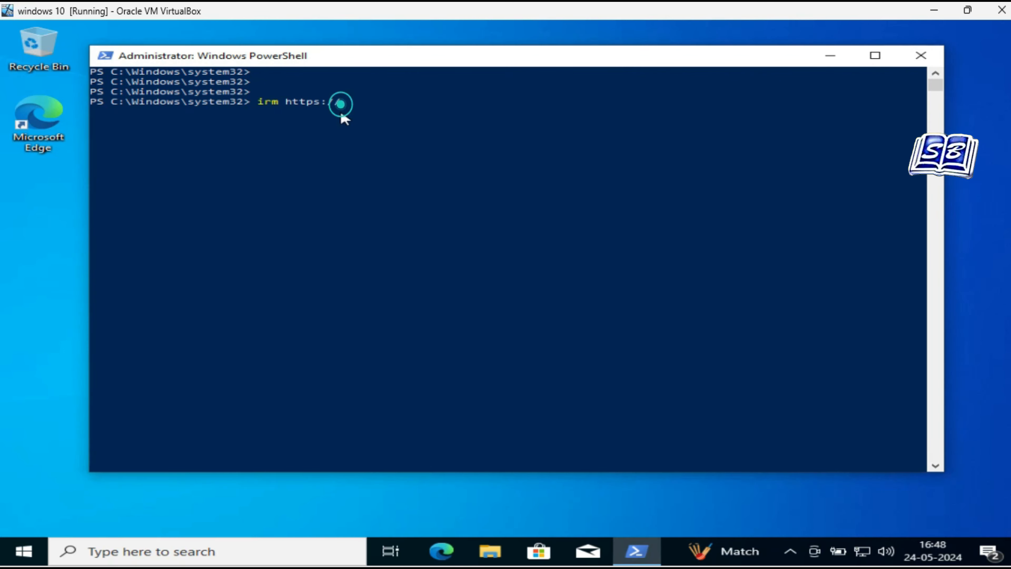
text(www.c)
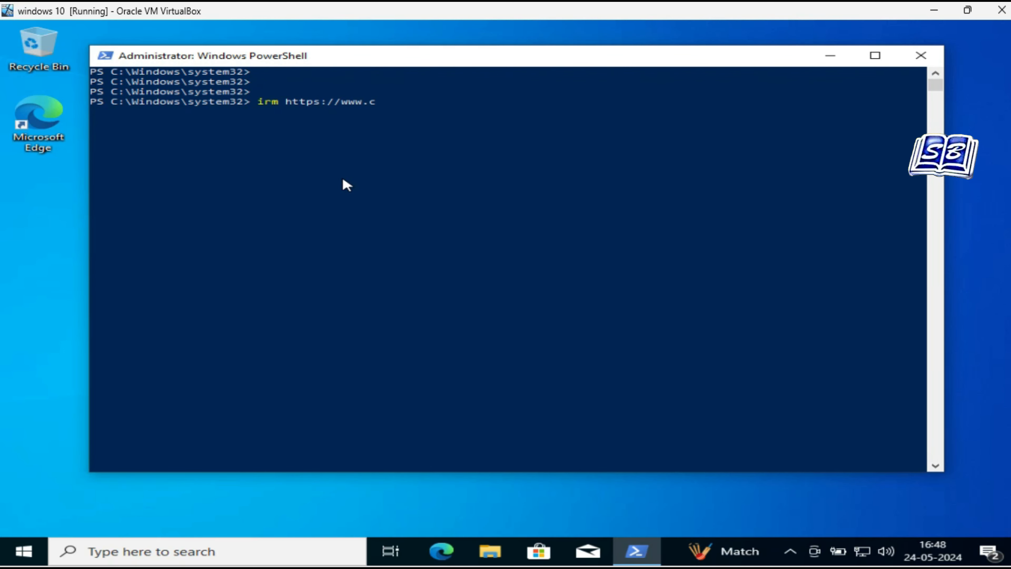
text(hristitus.com/win)
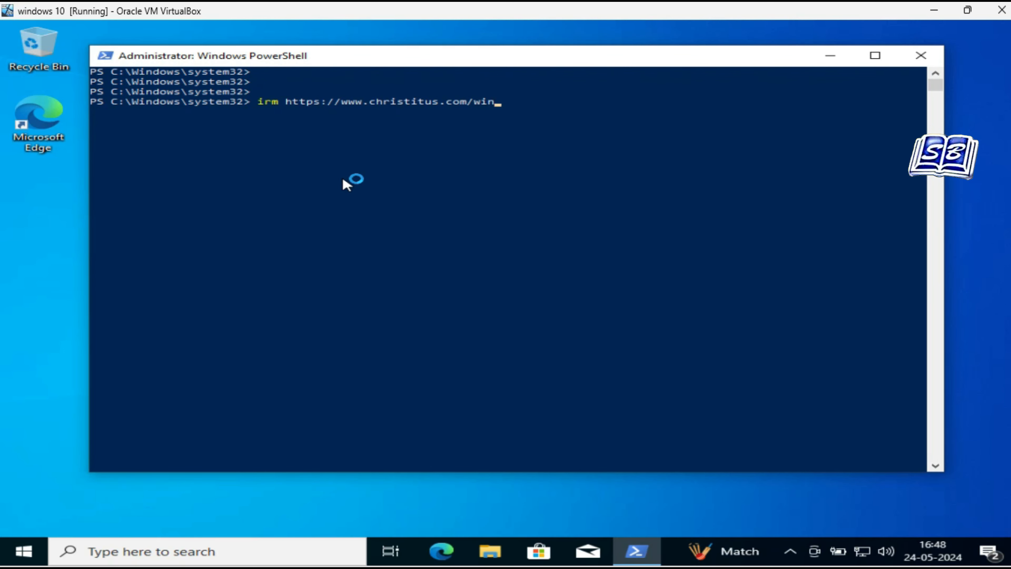
text( | iex)
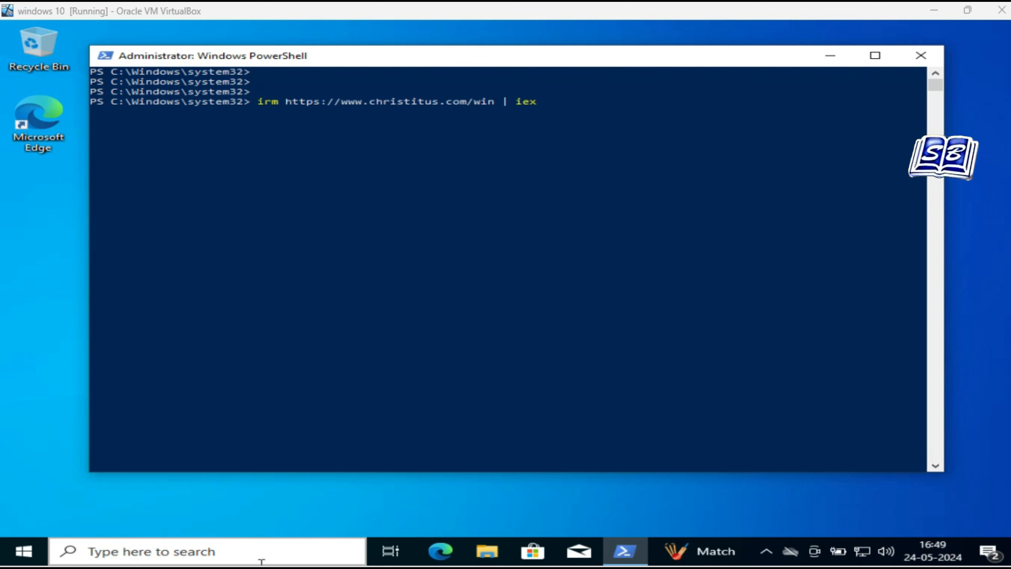
key(Return)
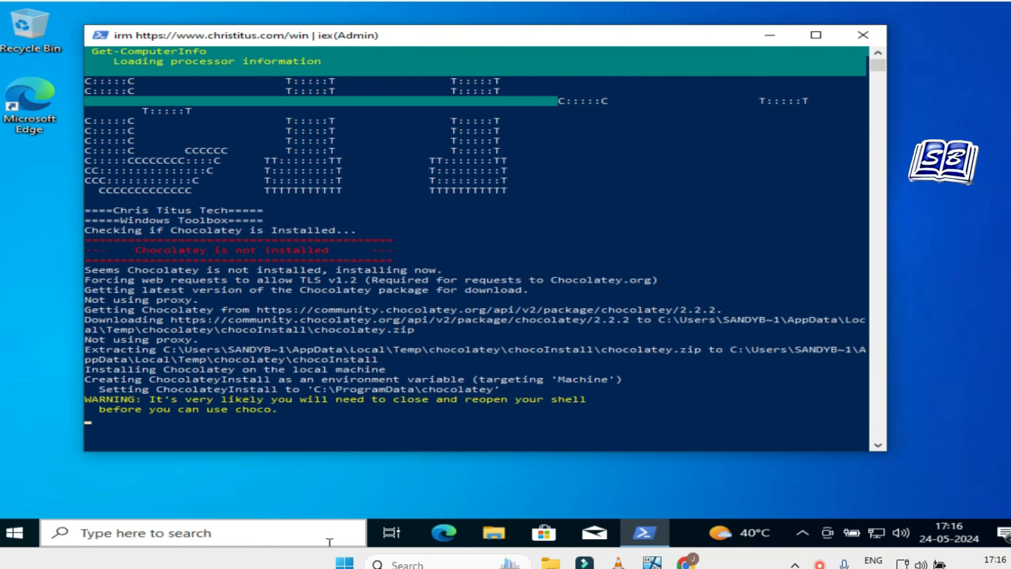
Step: Apply the Security (Recommended) update settings in the Windows toolbox and dismiss the notice
click(230, 438)
key(Escape)
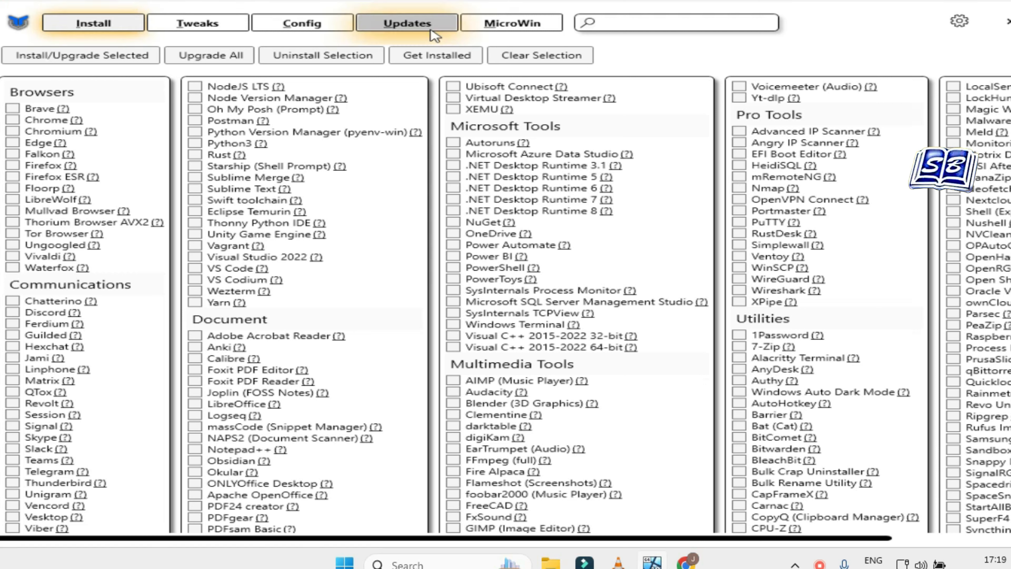
click(404, 28)
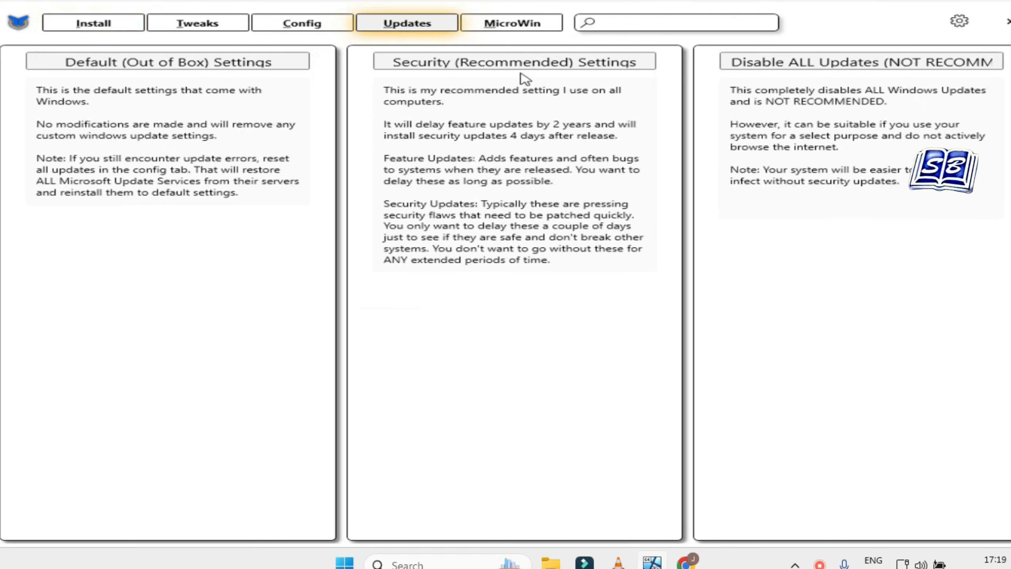
click(498, 66)
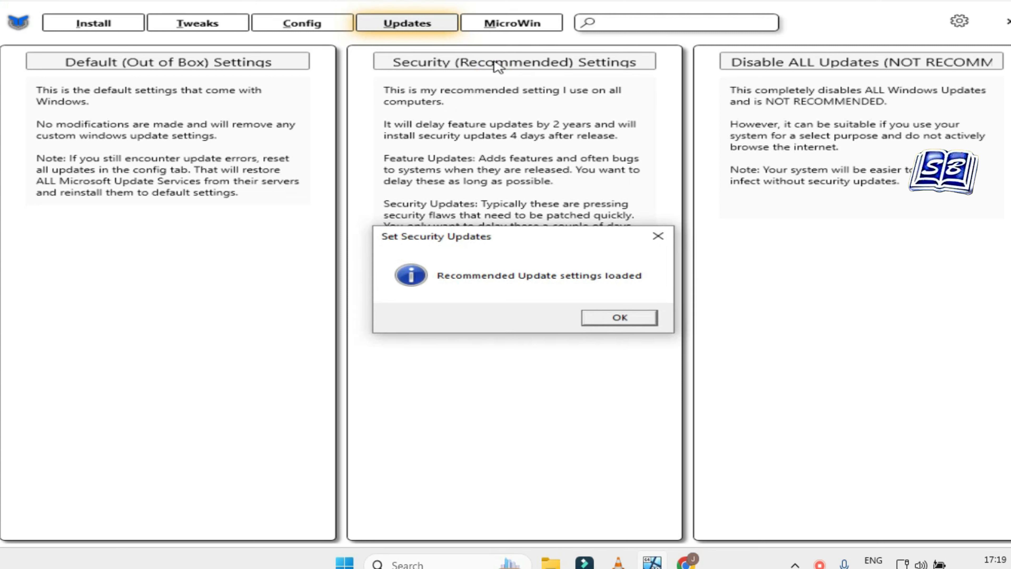
click(607, 321)
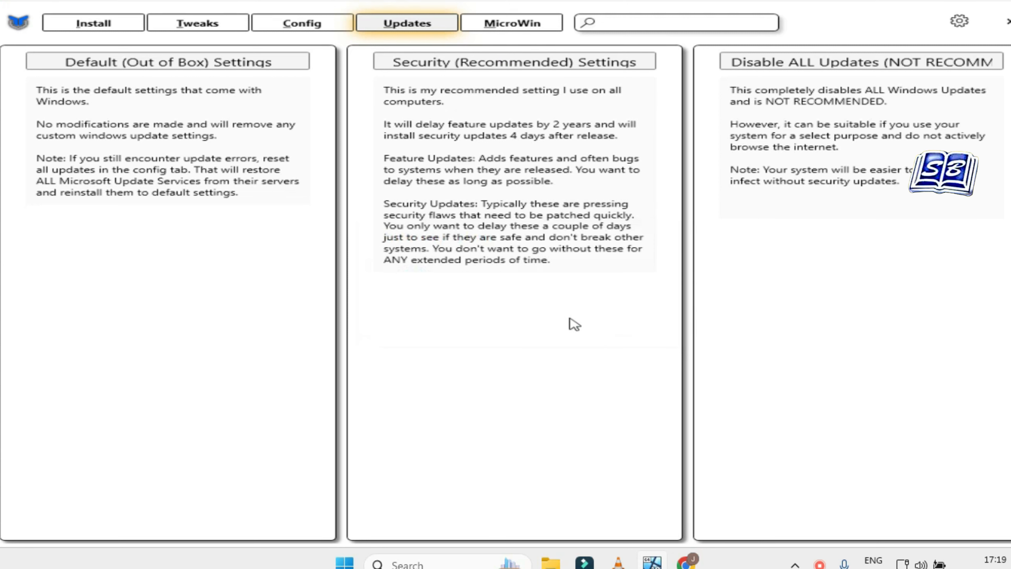
Step: Select the Desktop recommended tweaks plus Set Display for Performance, Disable Notification Tray/Calendar, Remove ALL MS Store Apps and Remove Microsoft Edge
click(197, 23)
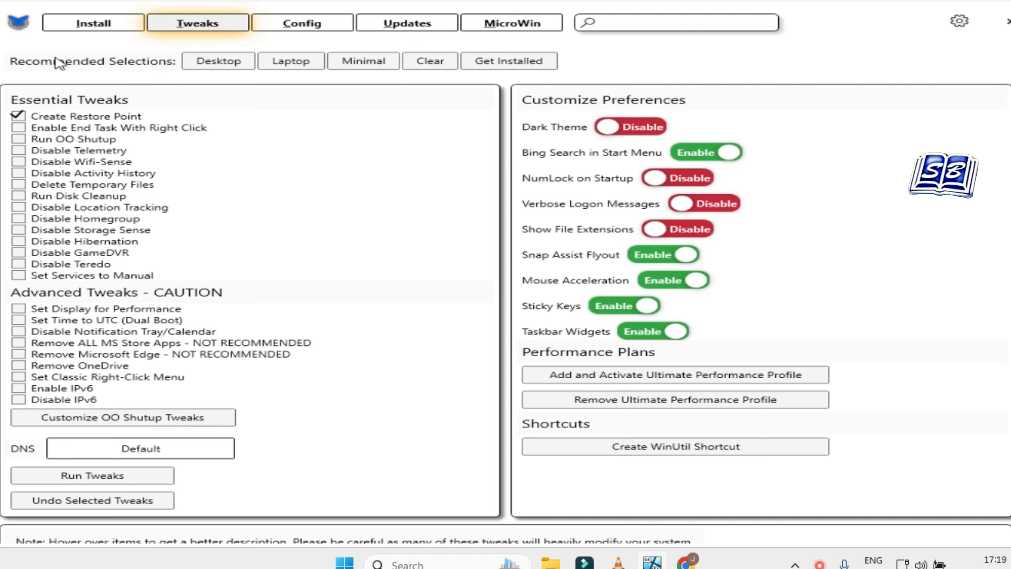
click(212, 64)
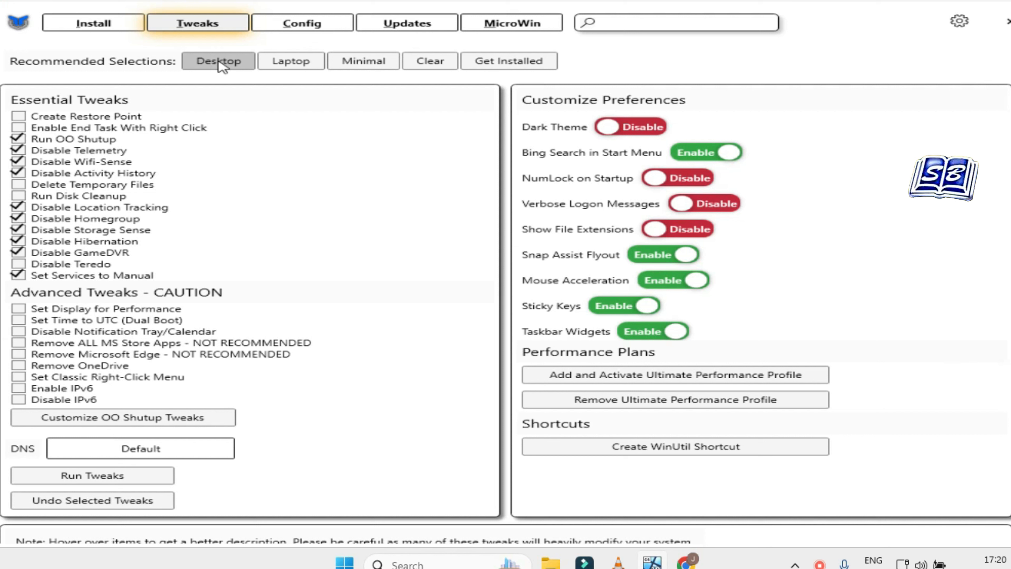
click(19, 309)
click(19, 331)
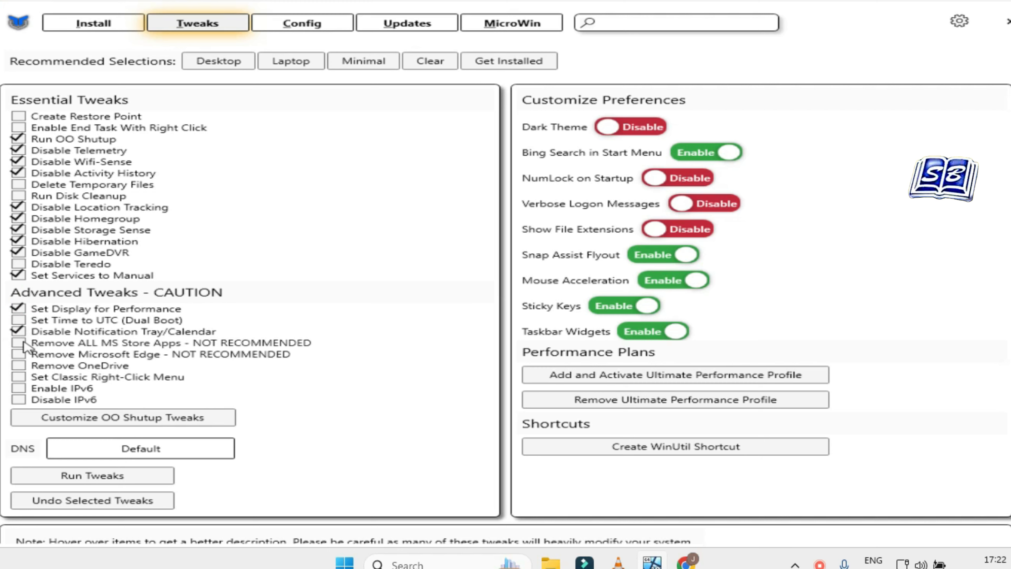
click(19, 342)
click(20, 353)
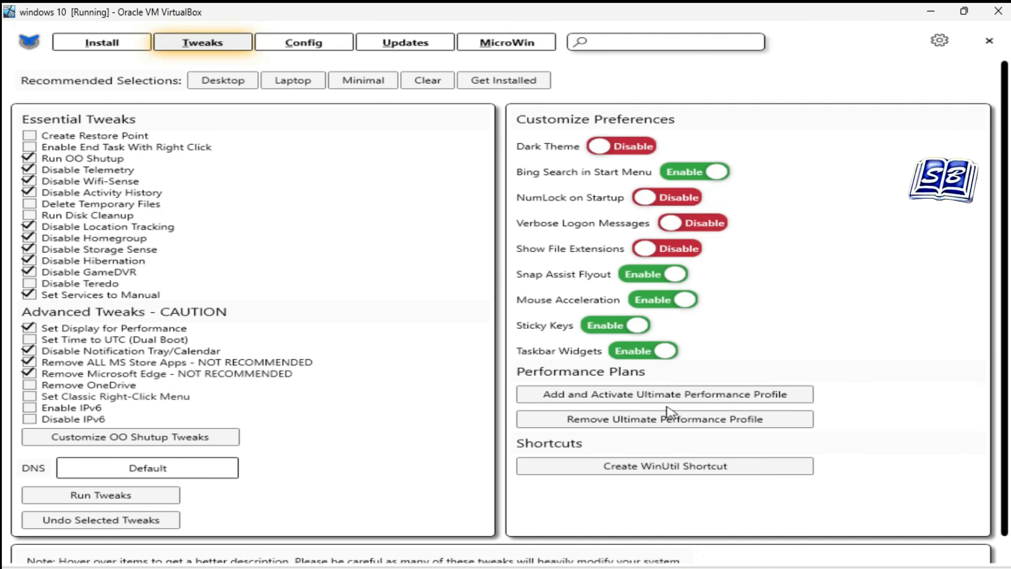
Step: Add and activate the Ultimate Performance profile, and select Ultimate Performance as the power plan in the virtual machine's Power Options
click(662, 396)
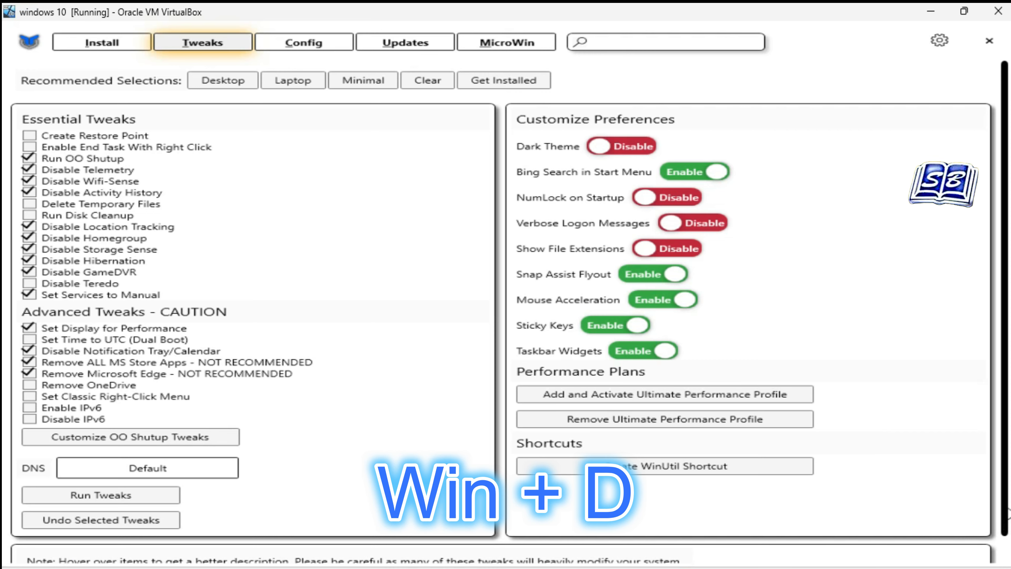
key(super+d)
click(120, 553)
text(power pla)
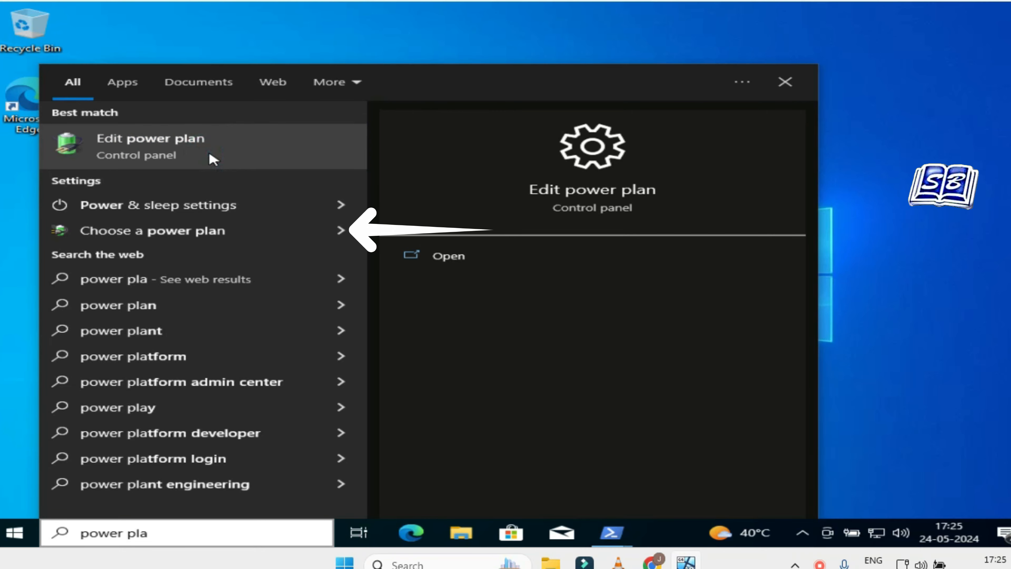
click(214, 159)
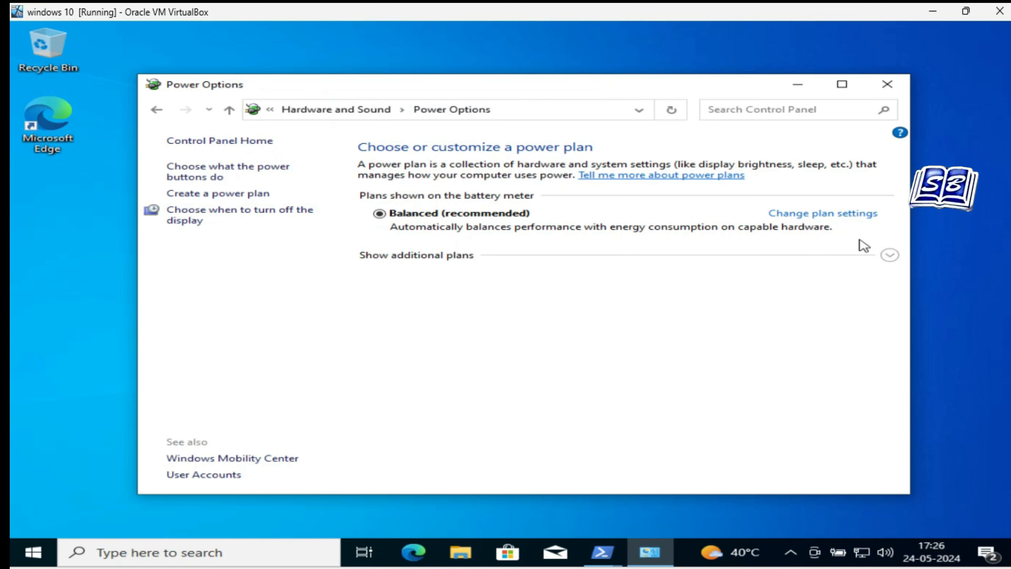
click(889, 258)
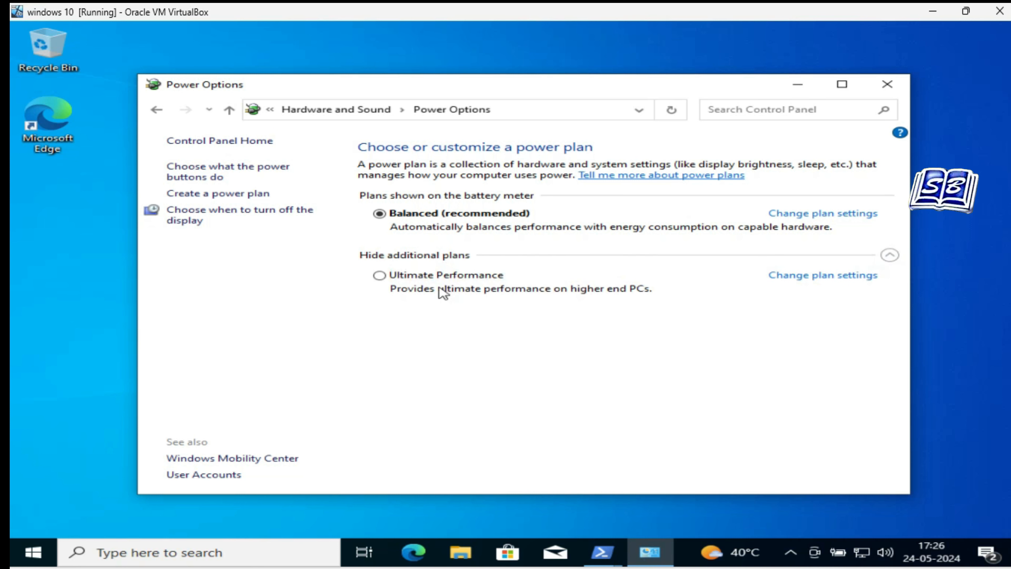
click(382, 280)
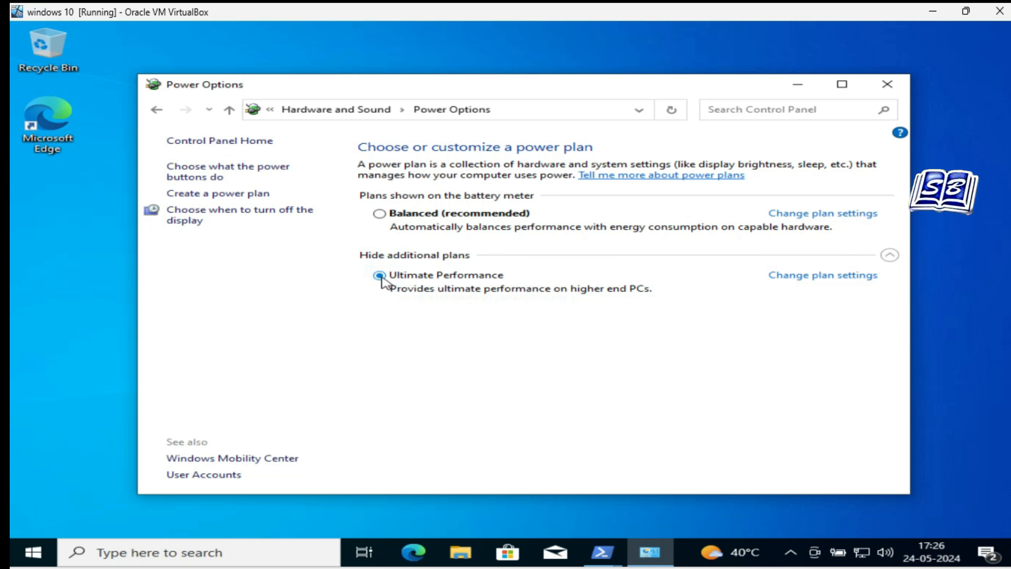
Step: Set the Ultimate Performance plan to never turn off the display on battery or plugged in, save the changes and close Power Options
click(801, 277)
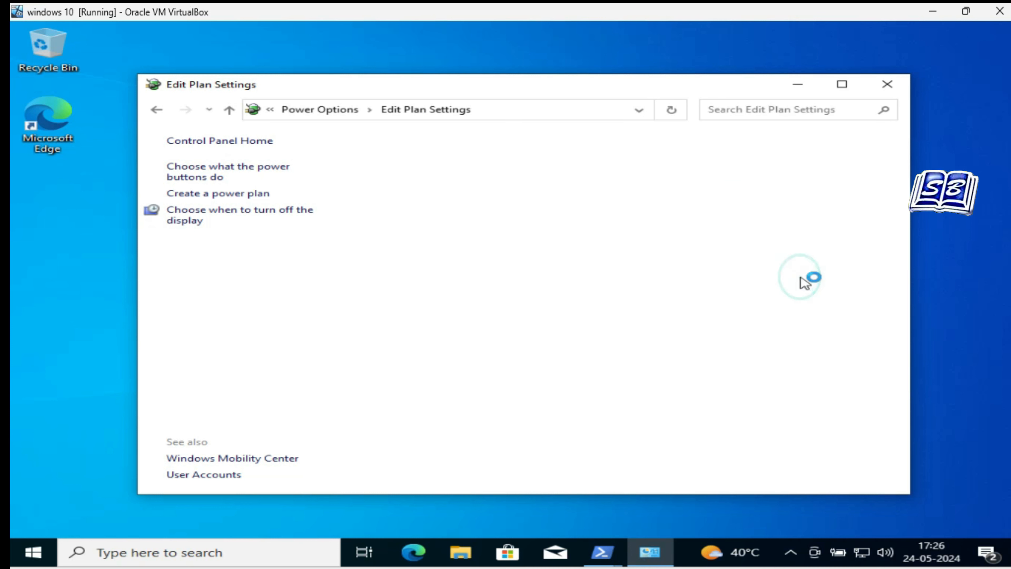
click(517, 221)
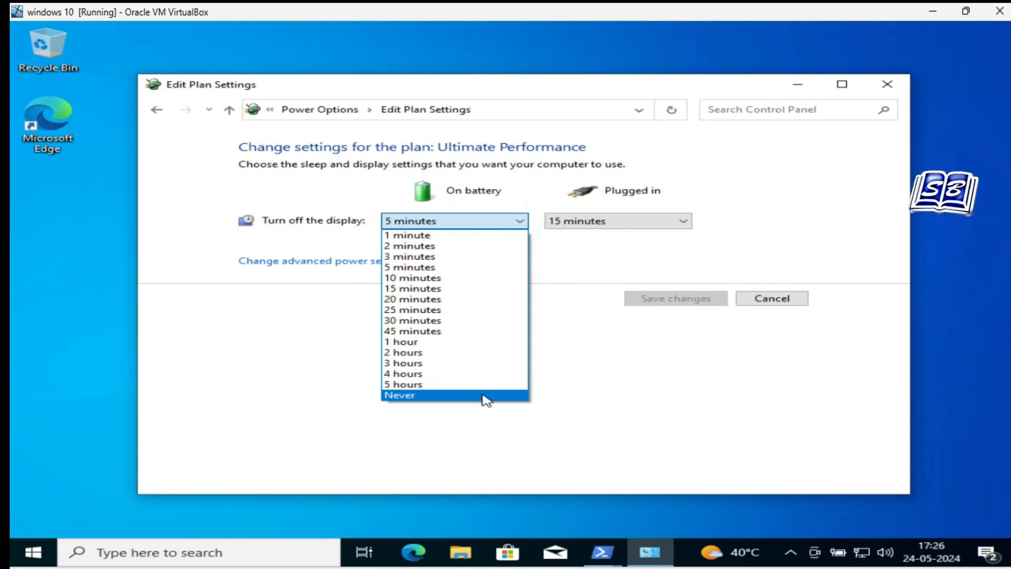
click(485, 395)
click(683, 220)
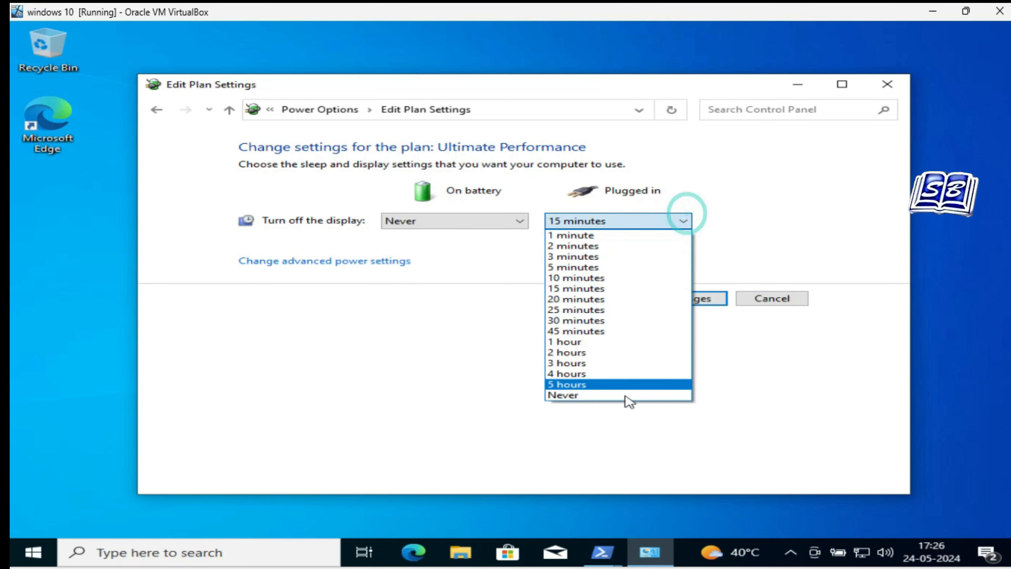
click(626, 396)
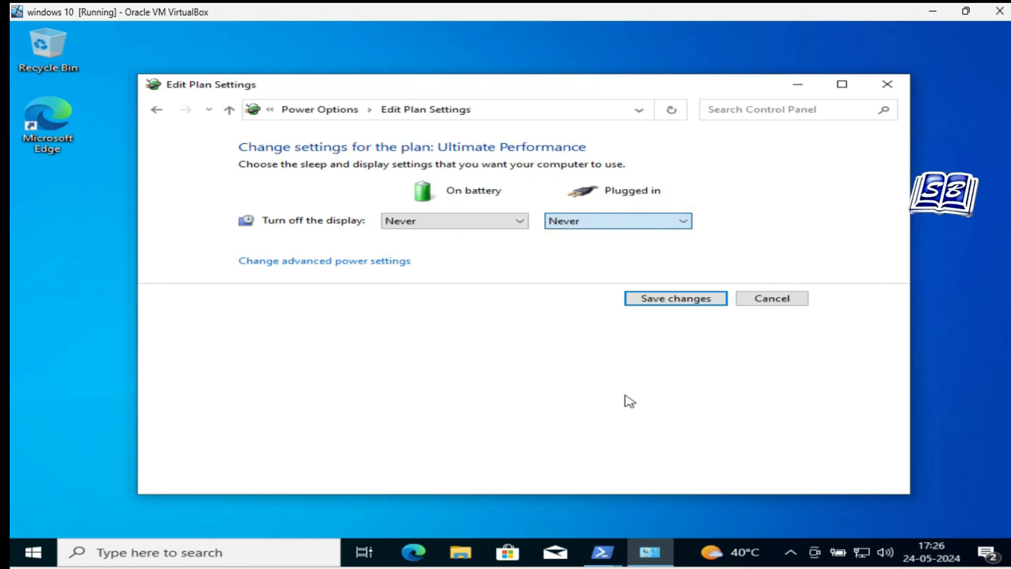
click(698, 304)
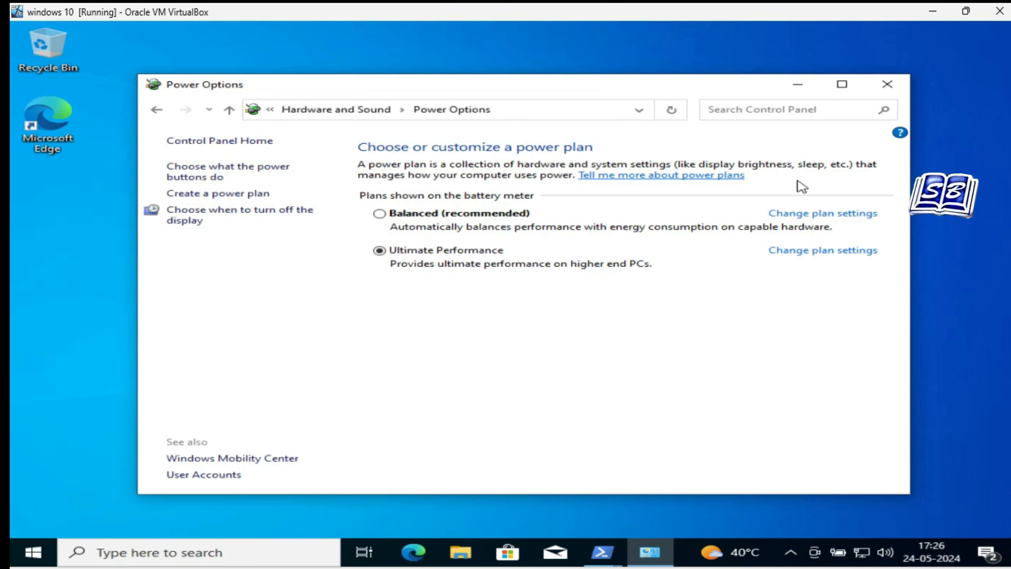
click(883, 86)
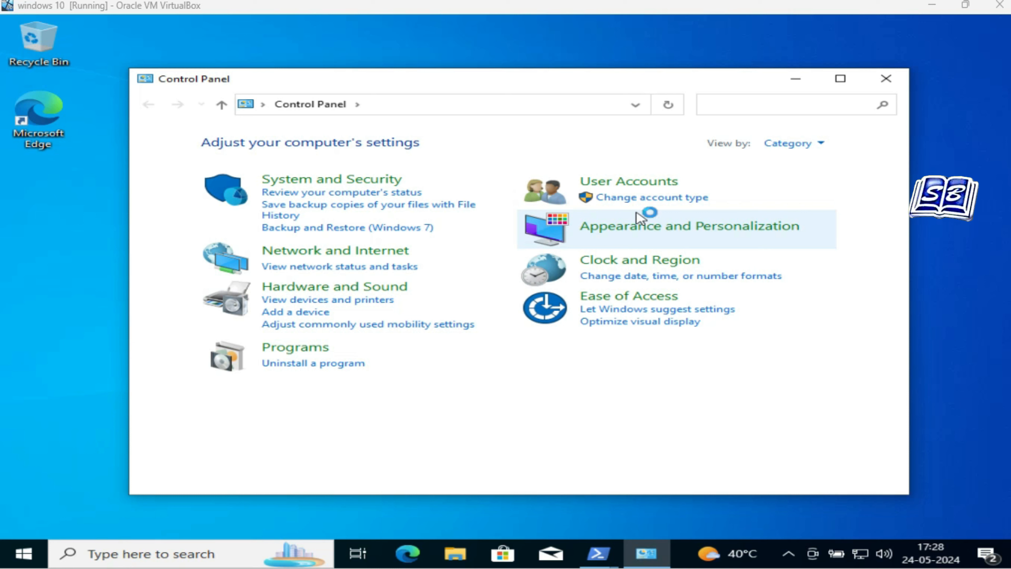
Step: Show the Control Panel items as large icons and maximize the window
click(792, 143)
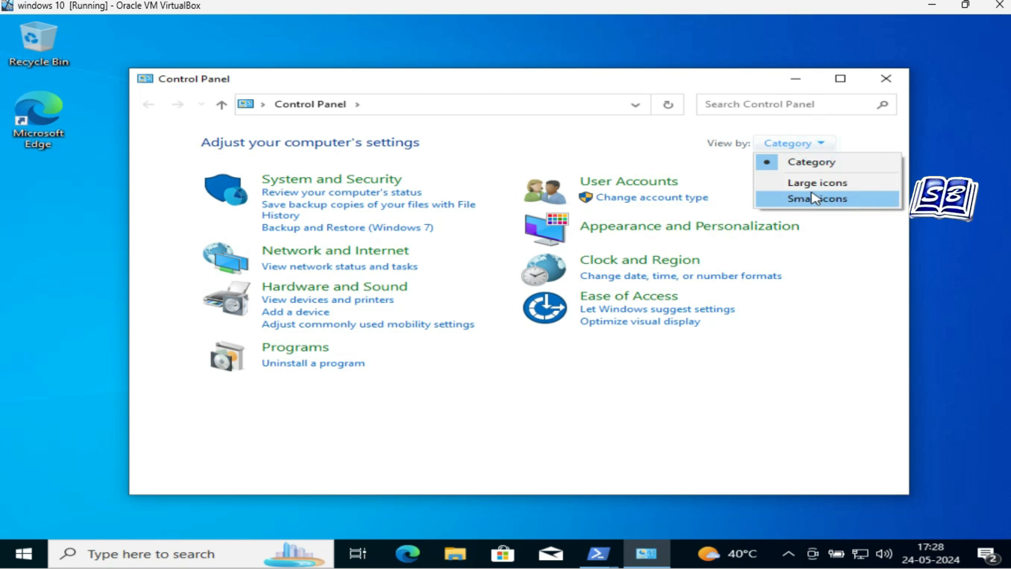
click(816, 184)
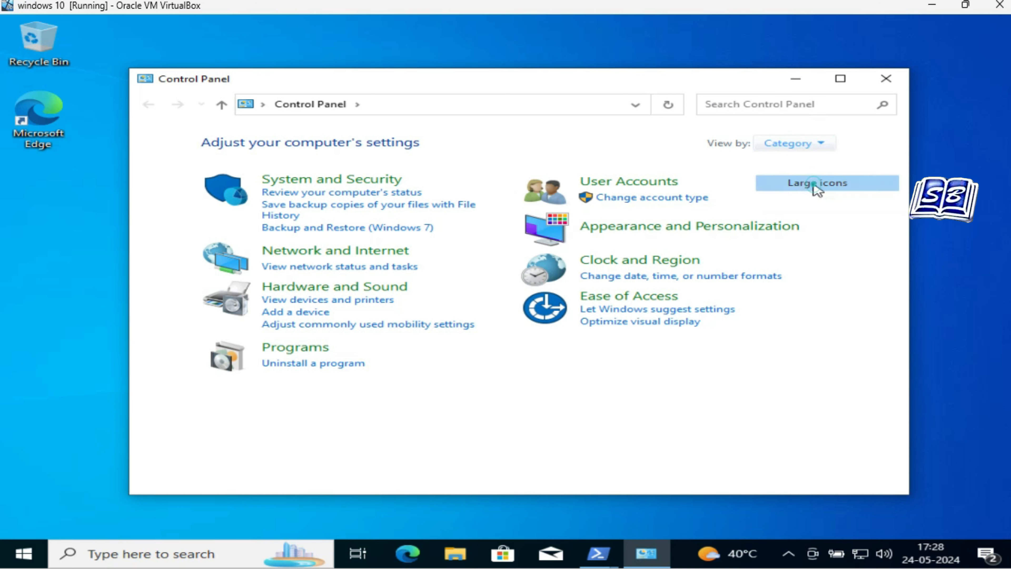
click(840, 82)
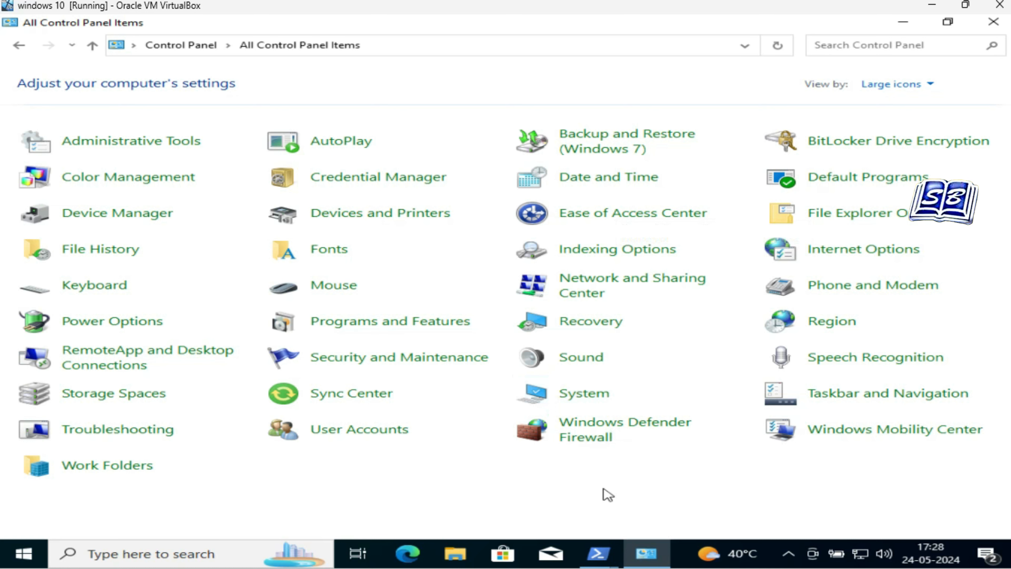
Step: Set User Account Control to Never notify in the User Accounts settings, approve the change and close Control Panel
click(372, 429)
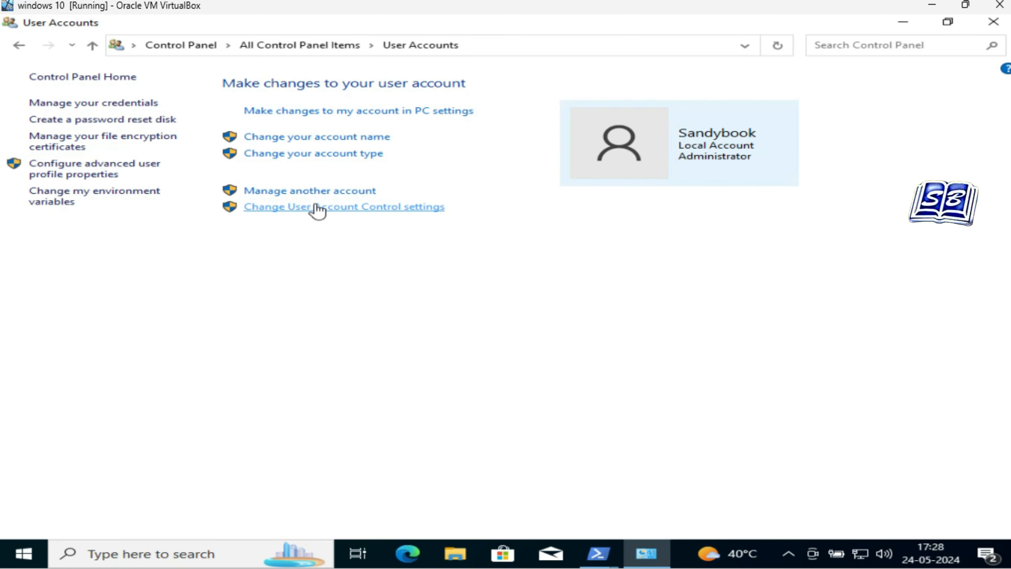
click(327, 205)
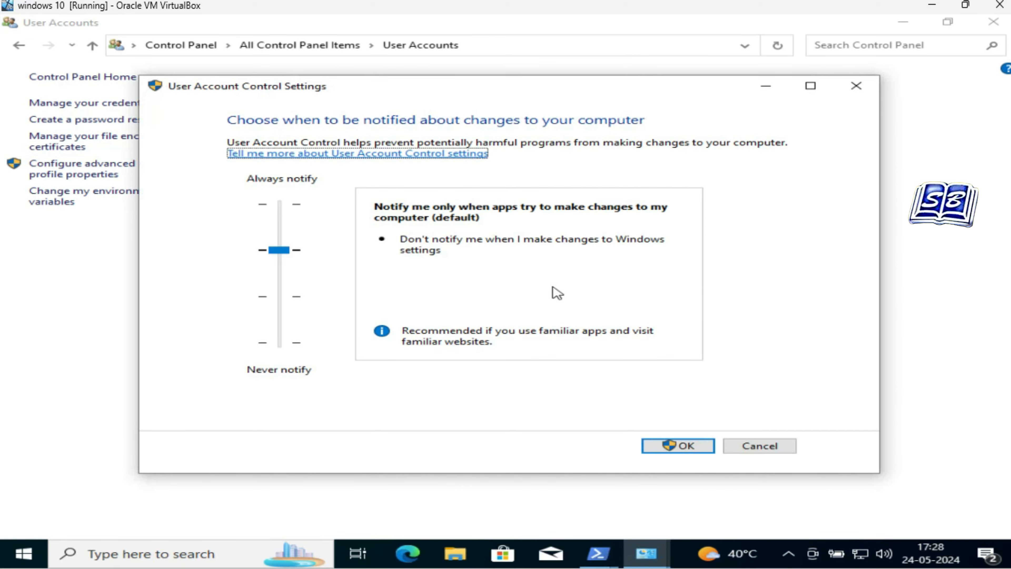
drag(284, 255, 284, 361)
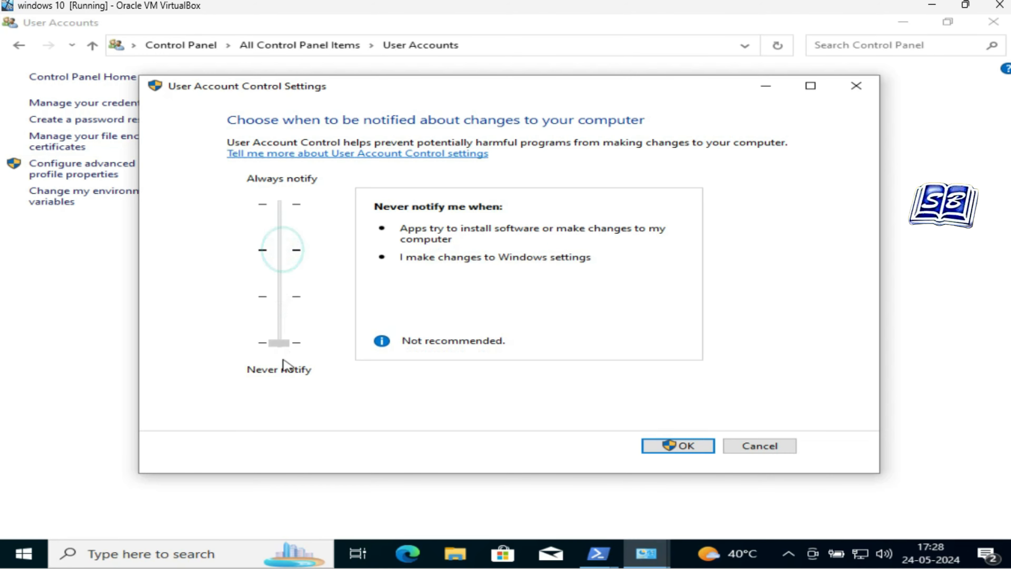
click(678, 445)
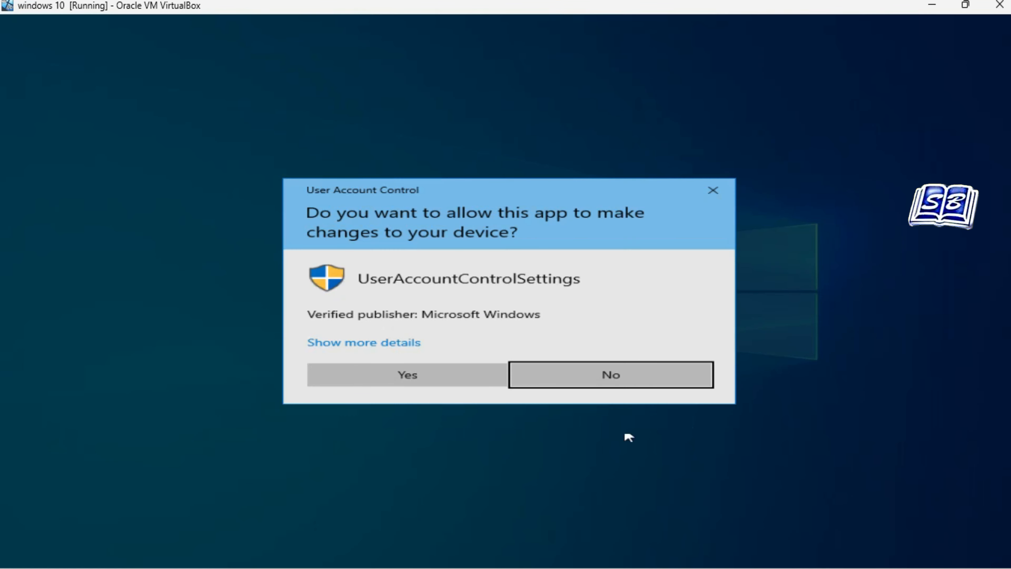
click(450, 382)
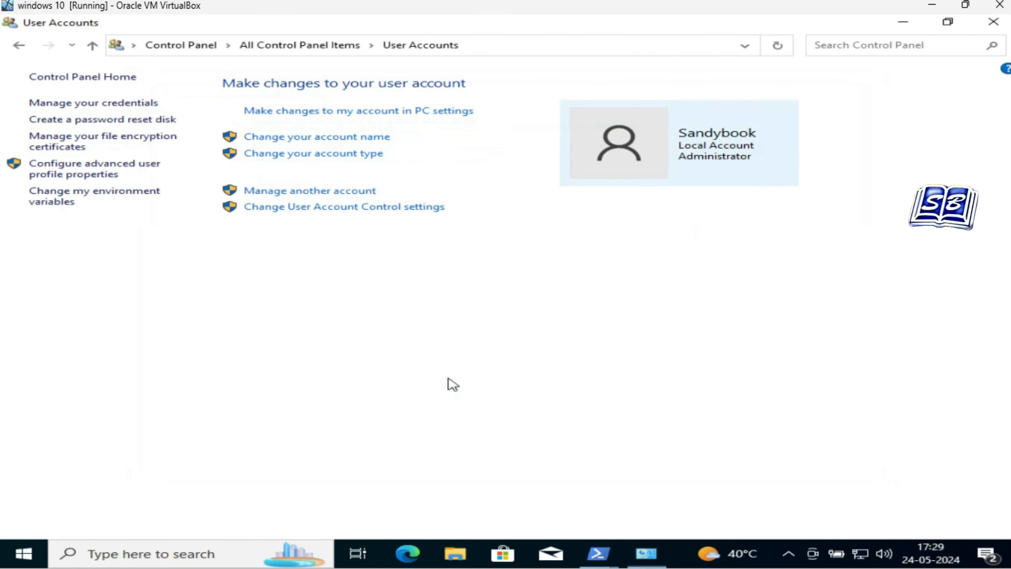
click(993, 22)
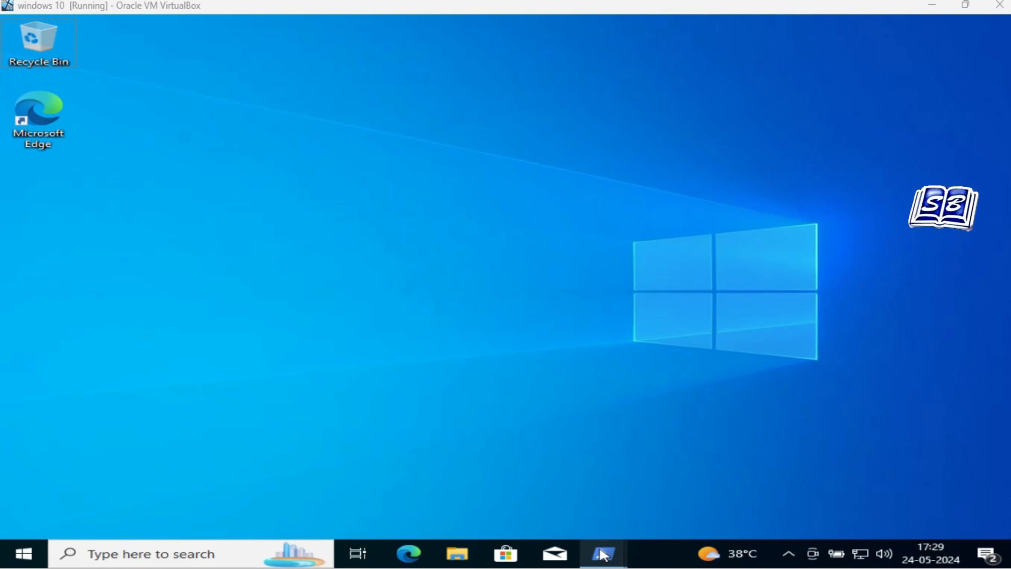
Step: Return to the Chris Titus toolbox, add Remove OneDrive to the selected tweaks and run them
mouse_move(603, 555)
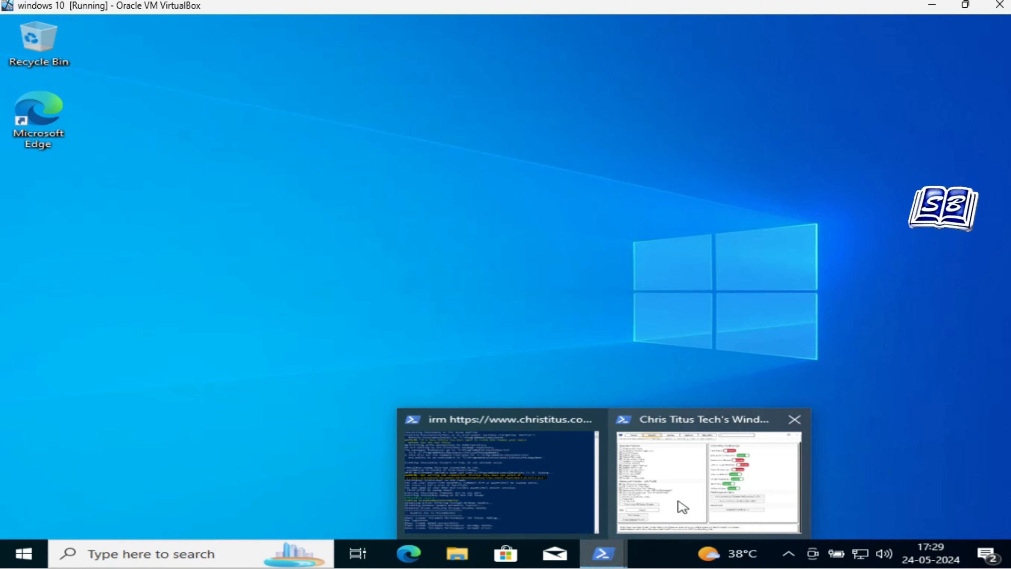
click(679, 506)
click(22, 358)
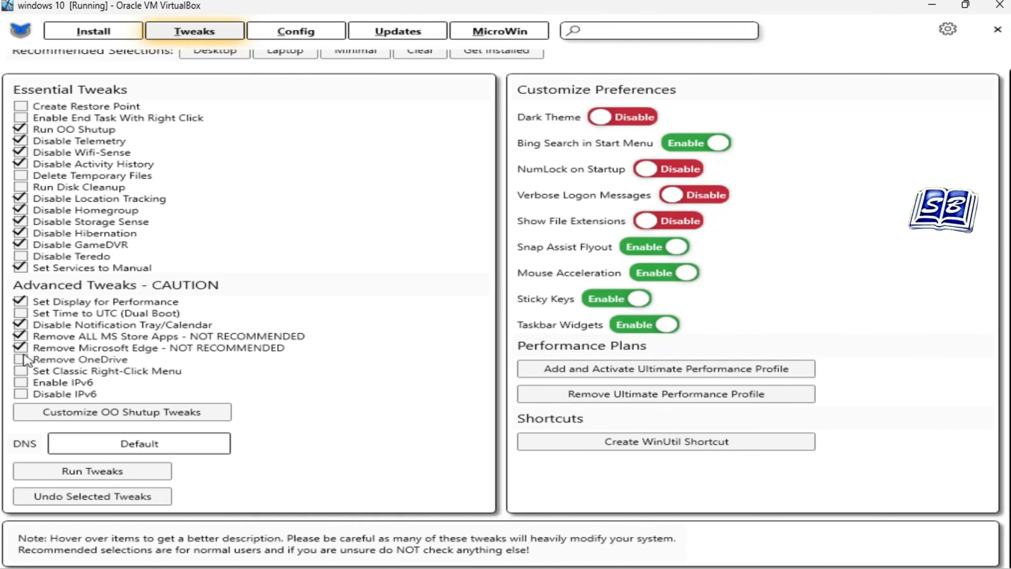
click(22, 359)
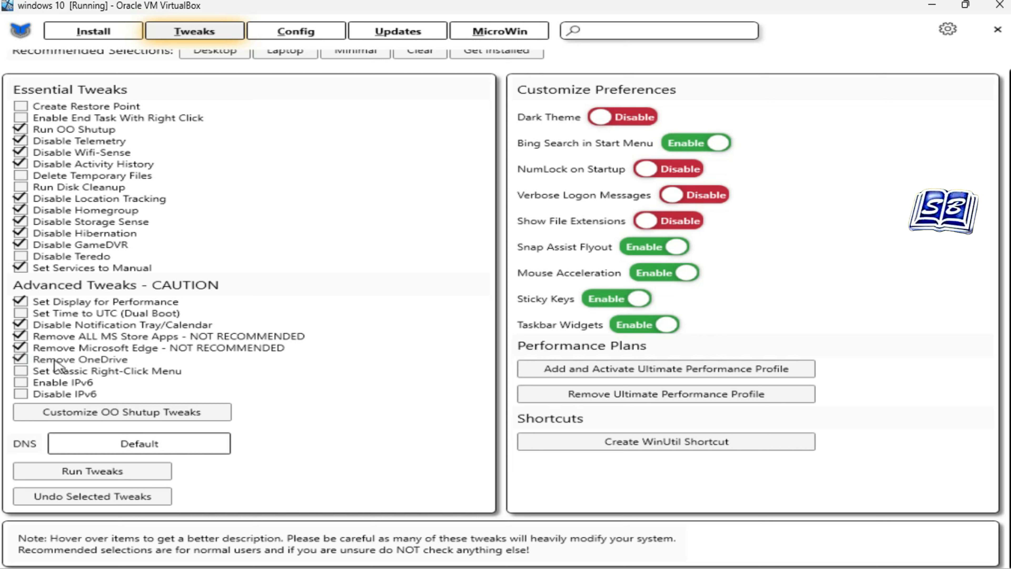
click(123, 473)
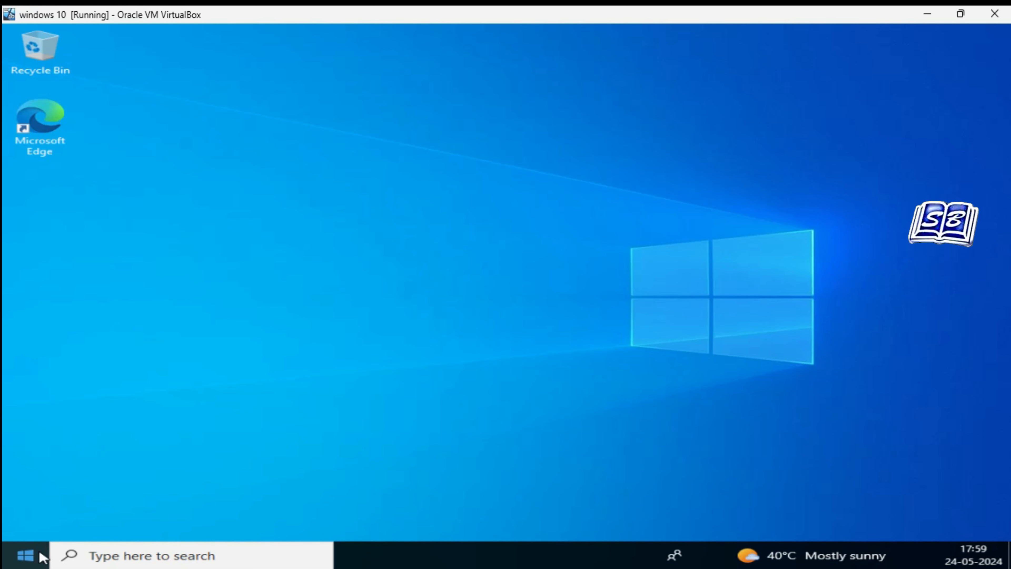
right_click(43, 556)
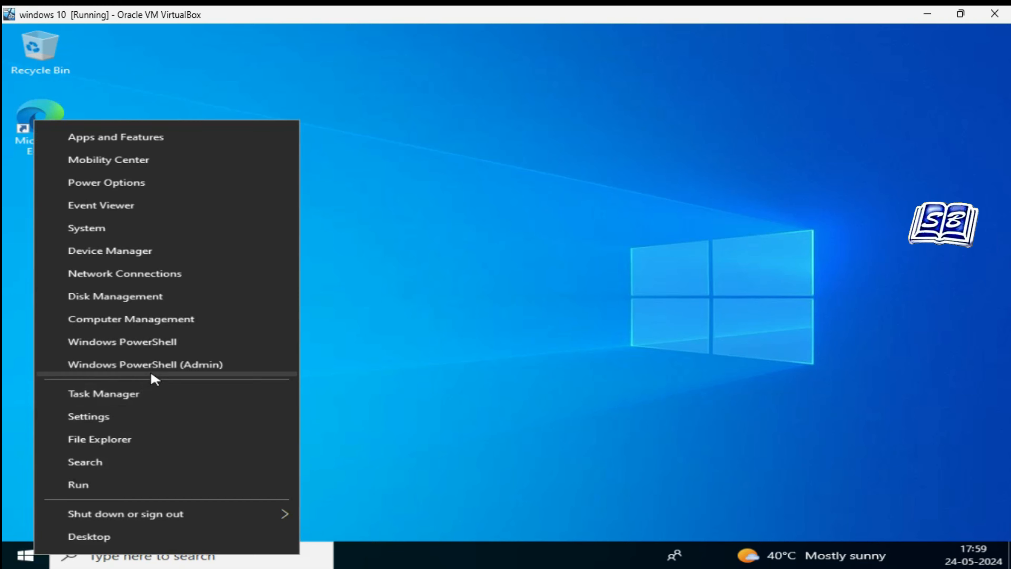
click(159, 368)
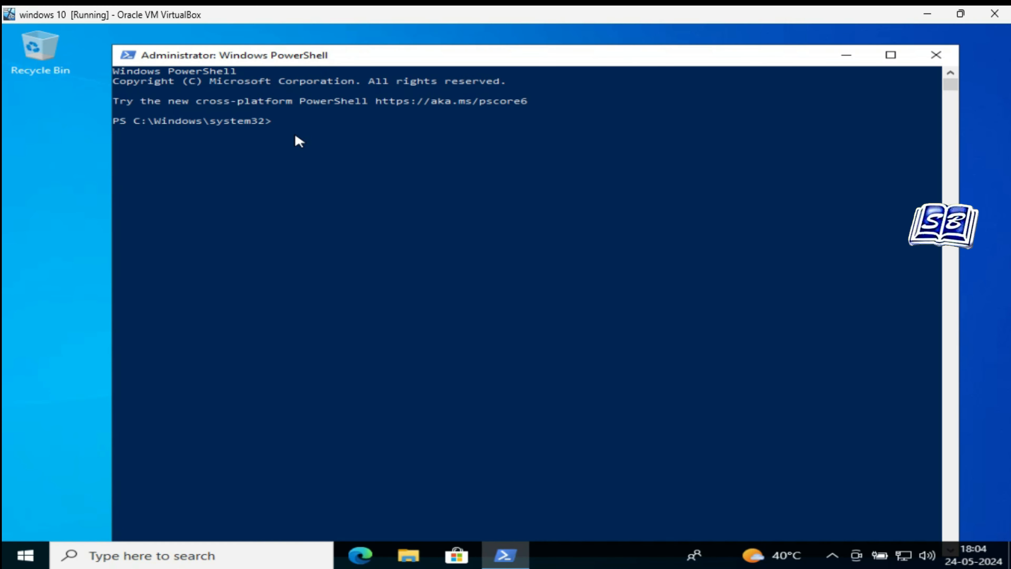
key(Escape)
text(irm )
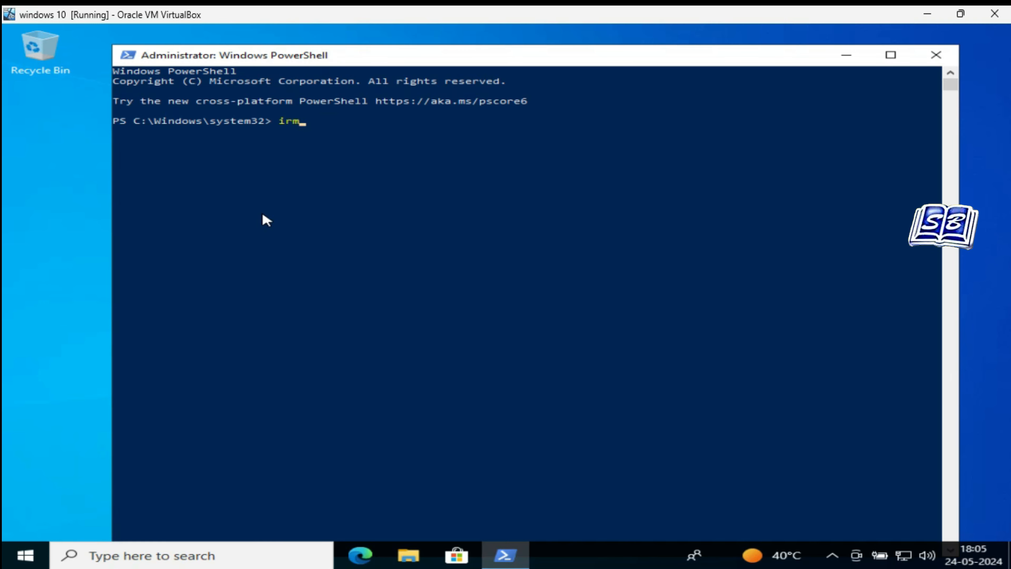
text(www.chris)
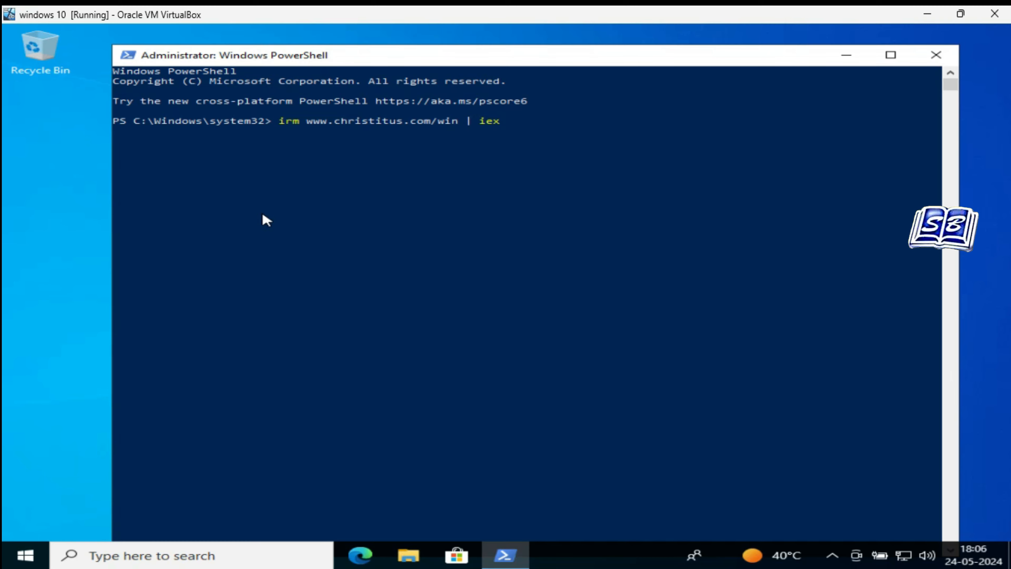
text(titus.com/win | iex)
key(Return)
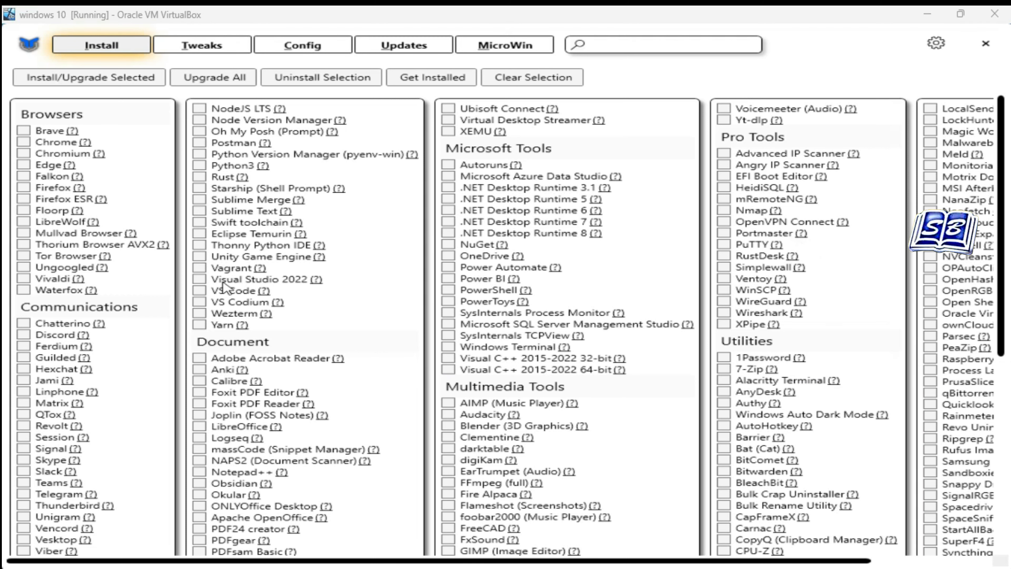
Step: Select Thorium Browser AVX2 and Floorp in the toolbox, install them and bring up the PowerShell window running the installation
click(26, 246)
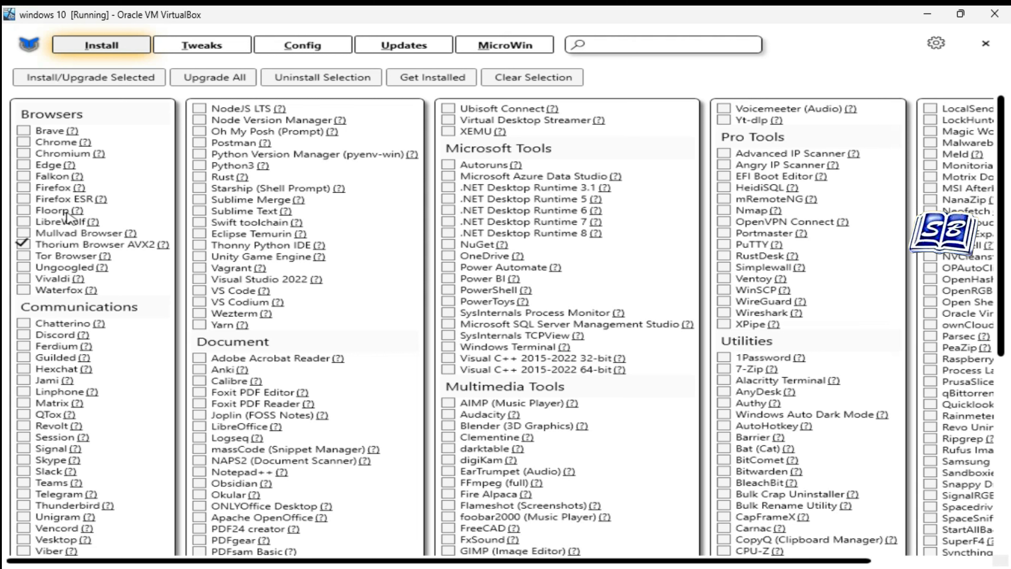
click(26, 211)
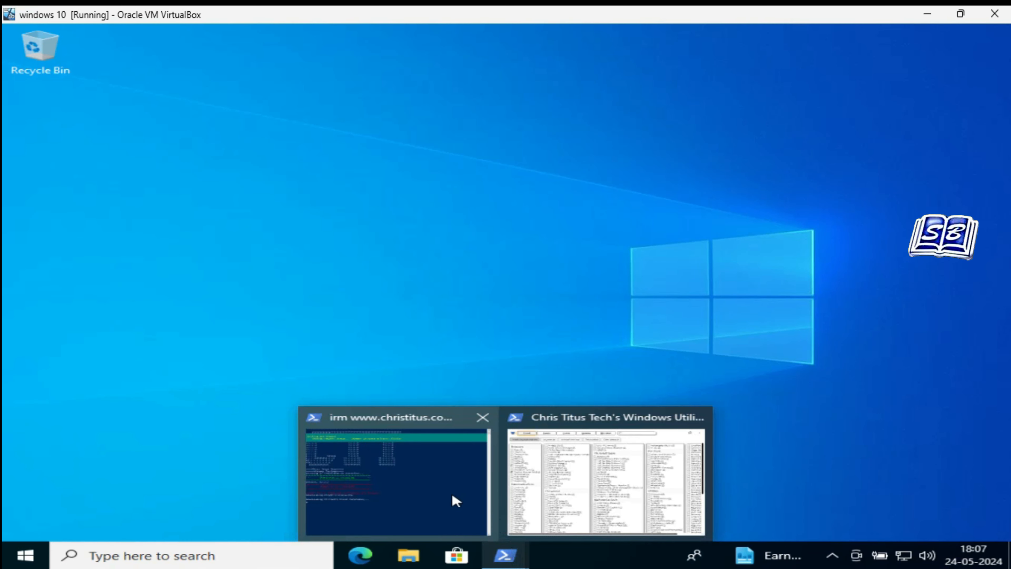
click(447, 499)
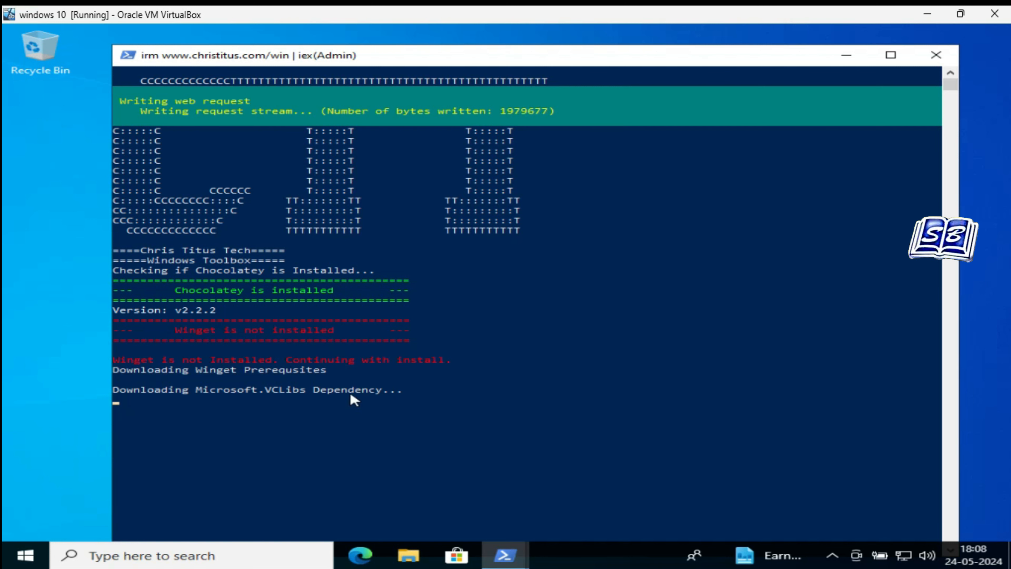
drag(581, 57, 535, 58)
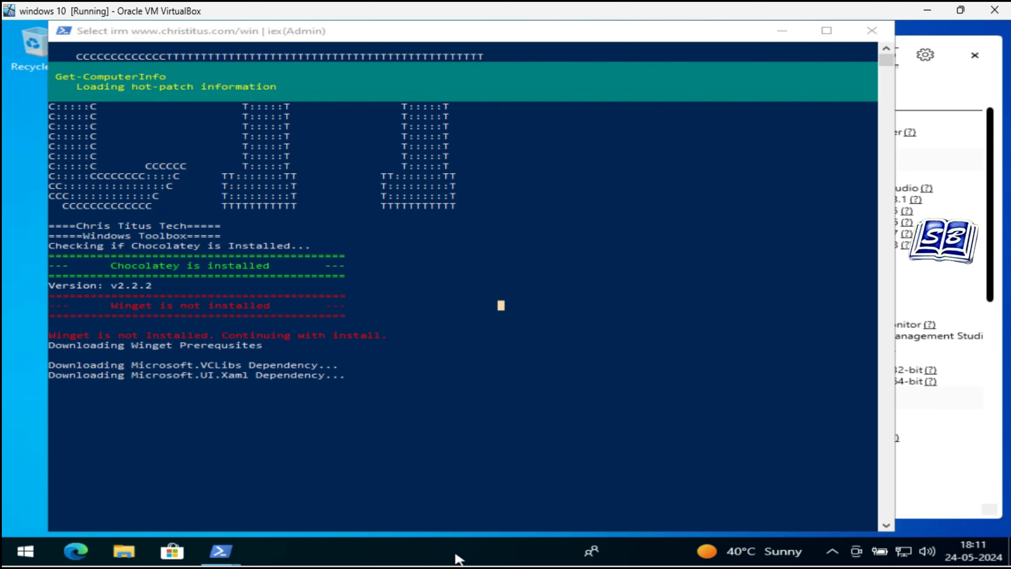
Step: Show search as an icon on the taskbar and unpin Microsoft Edge from it
right_click(456, 555)
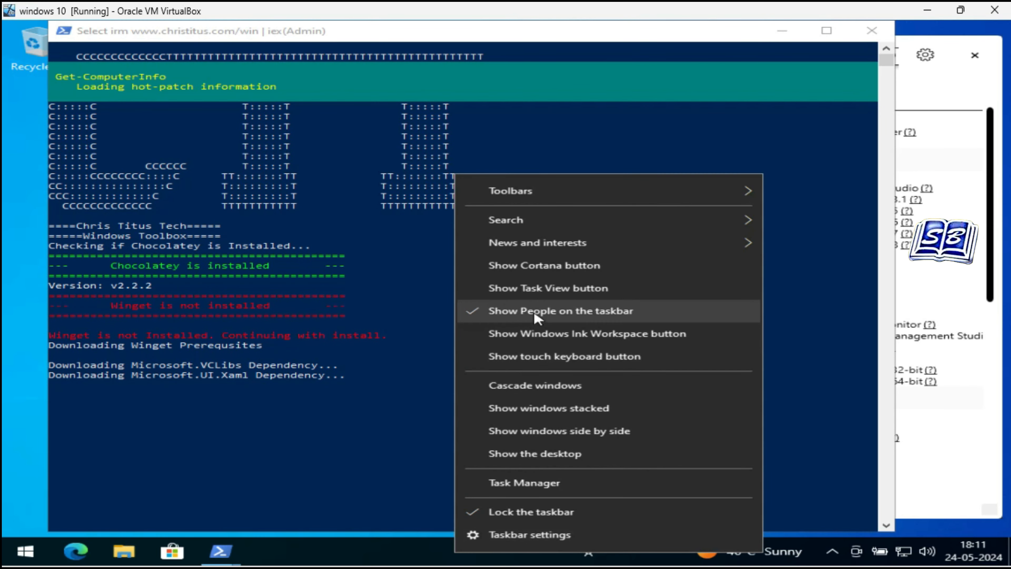
mouse_move(567, 227)
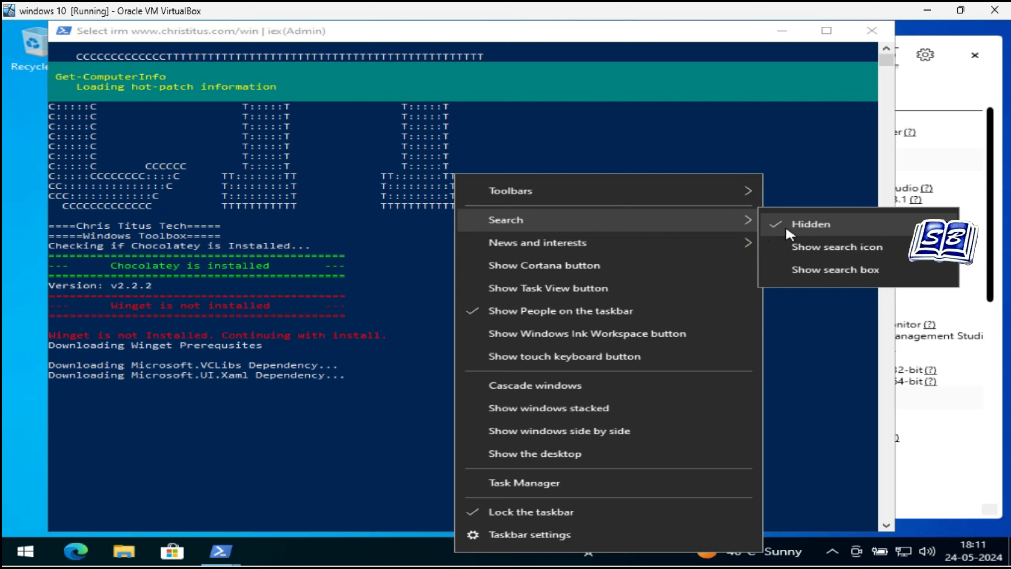
click(821, 248)
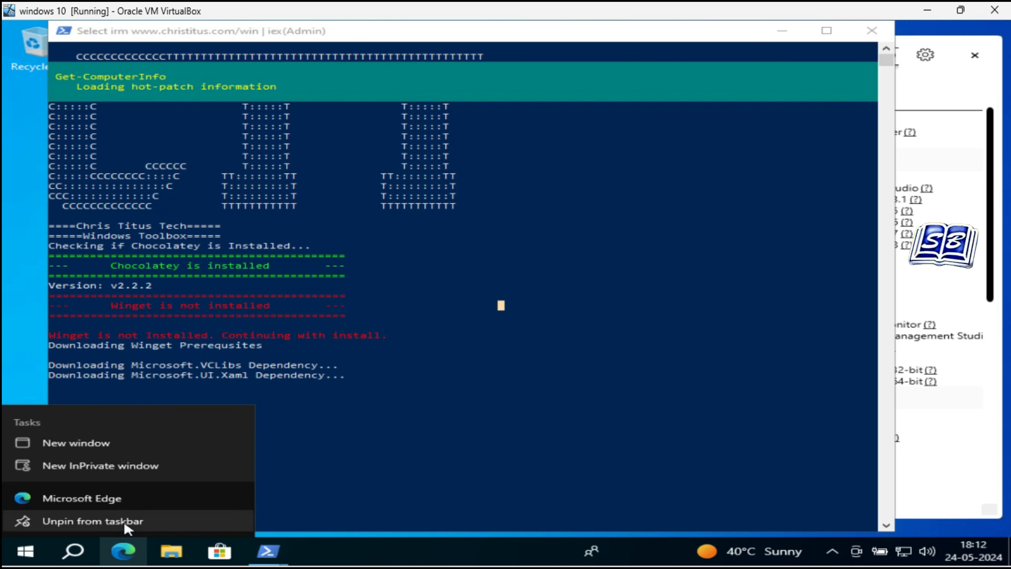
click(126, 525)
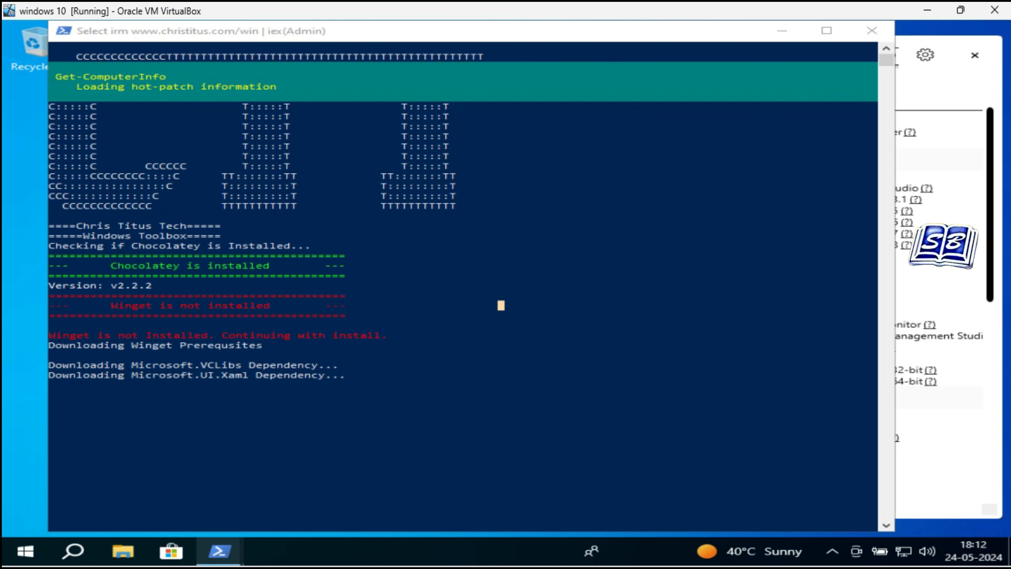
Step: Remove People, Microsoft Store and Meet Now from the taskbar
right_click(401, 555)
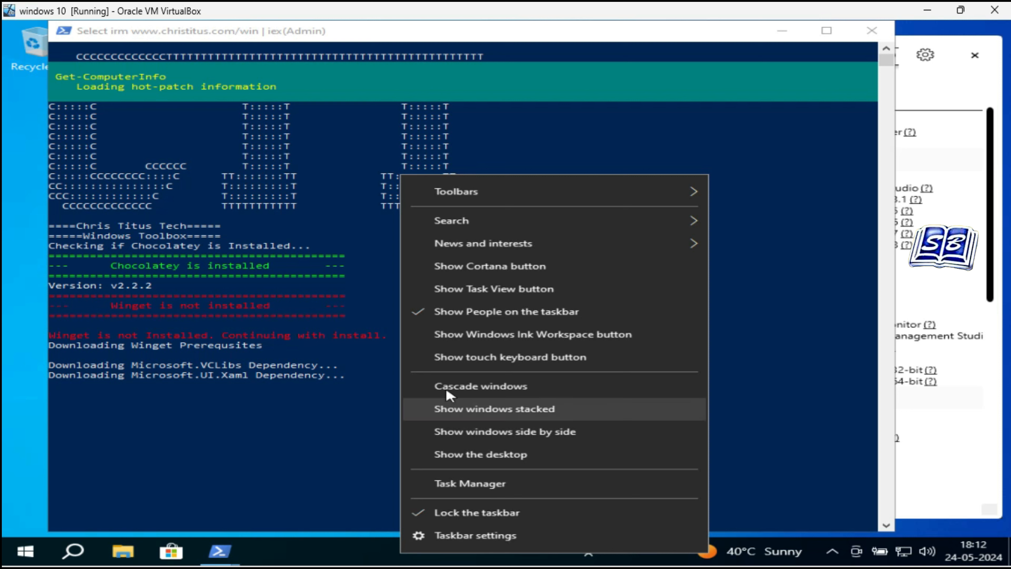
click(551, 311)
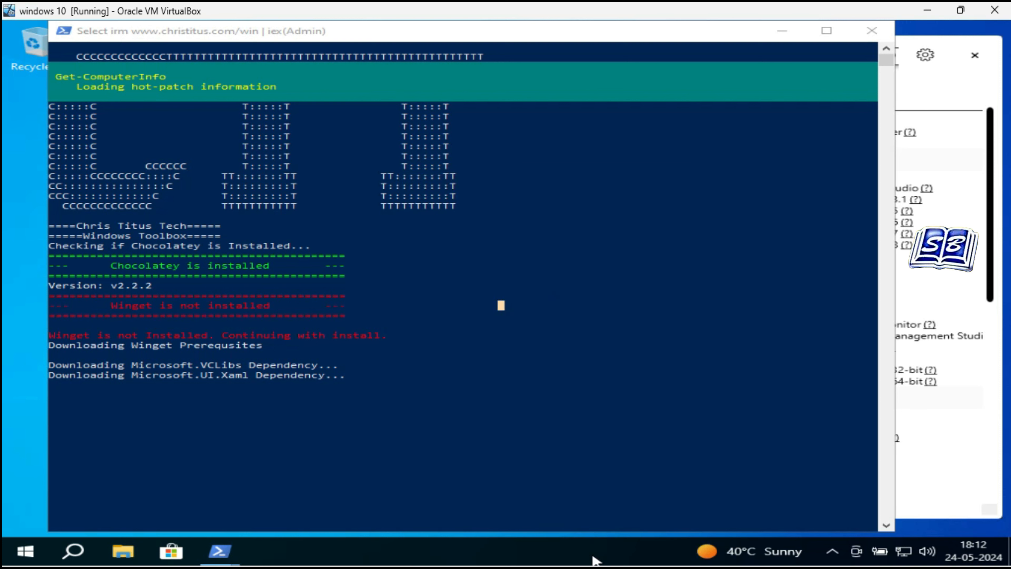
right_click(179, 552)
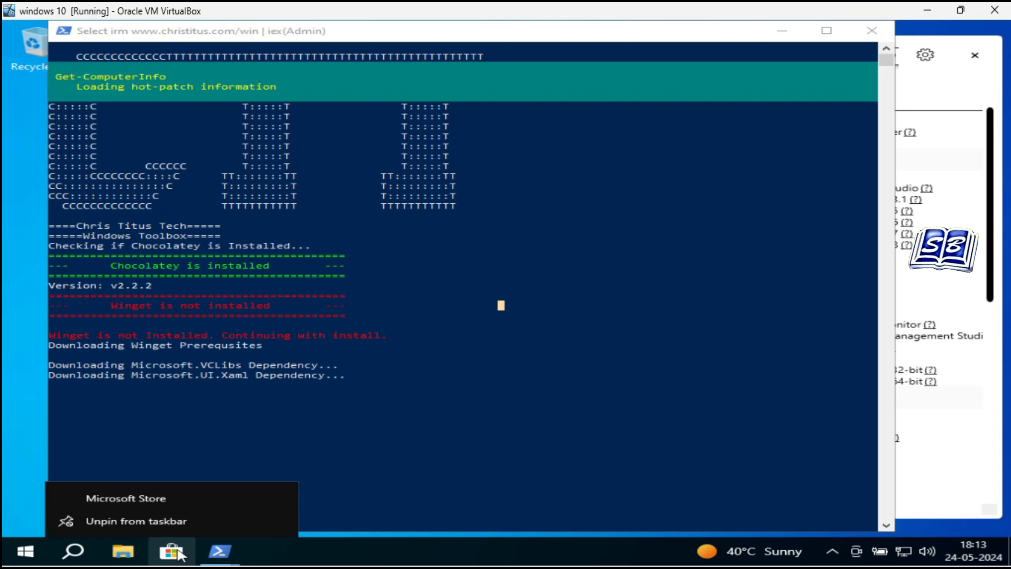
click(165, 522)
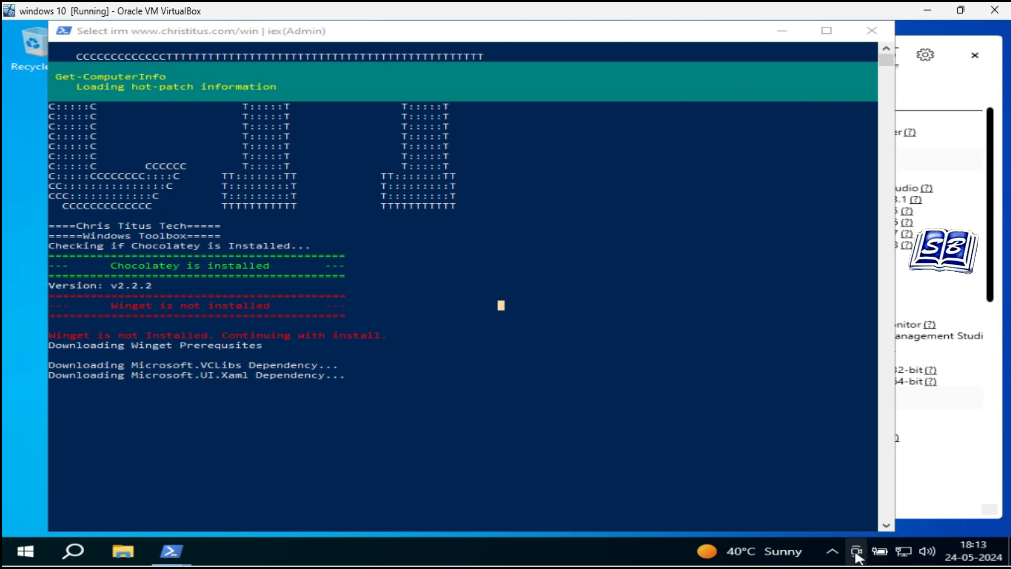
right_click(856, 559)
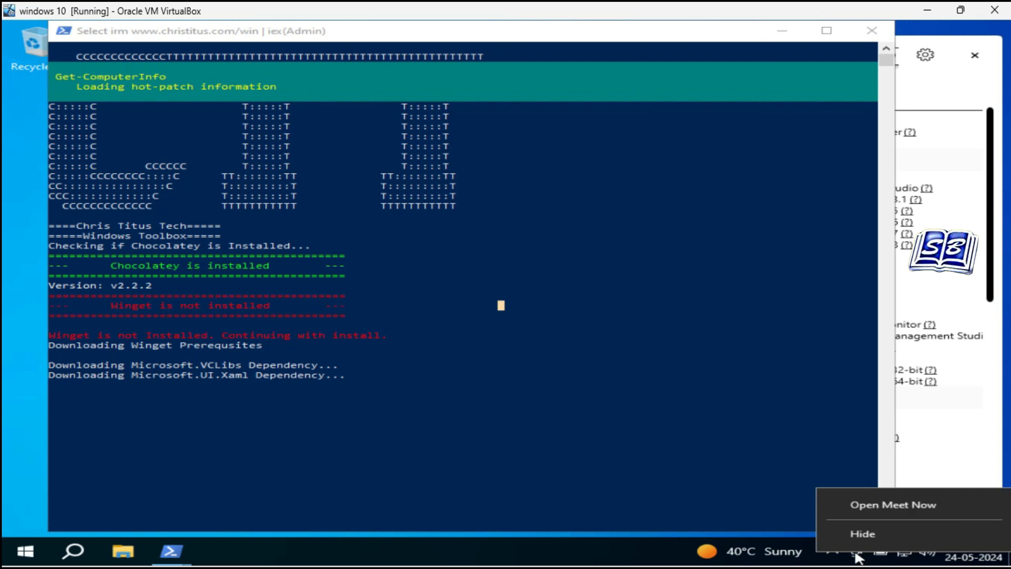
click(862, 533)
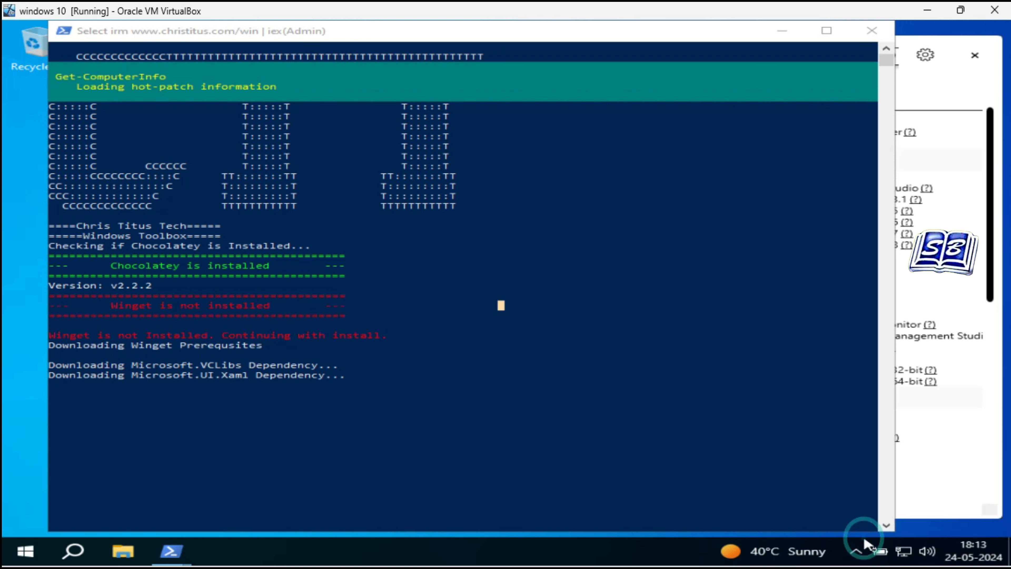
Step: Unpin all the tiles and the tile folder from the Productivity and Explore groups of Start
click(25, 551)
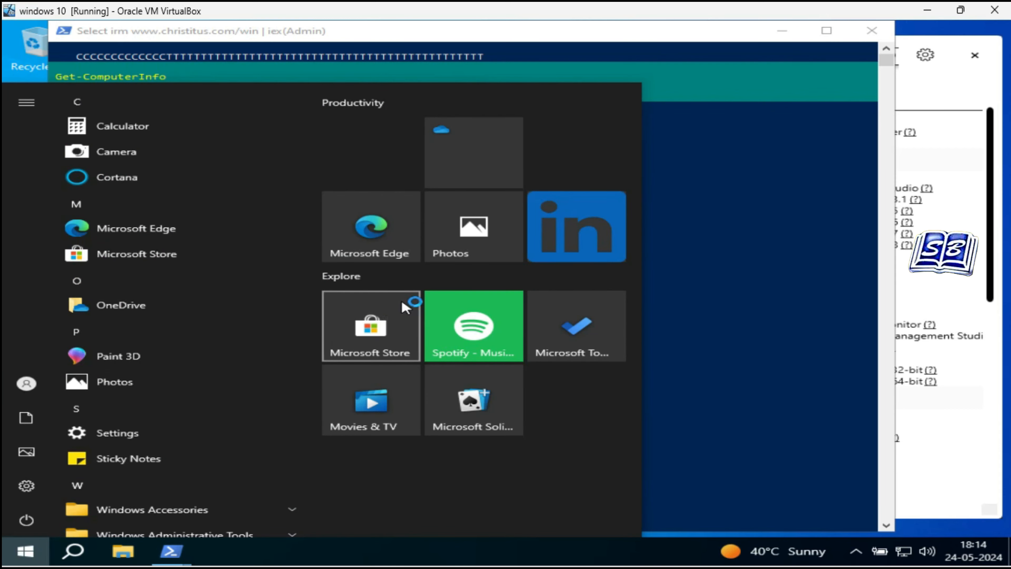
right_click(463, 171)
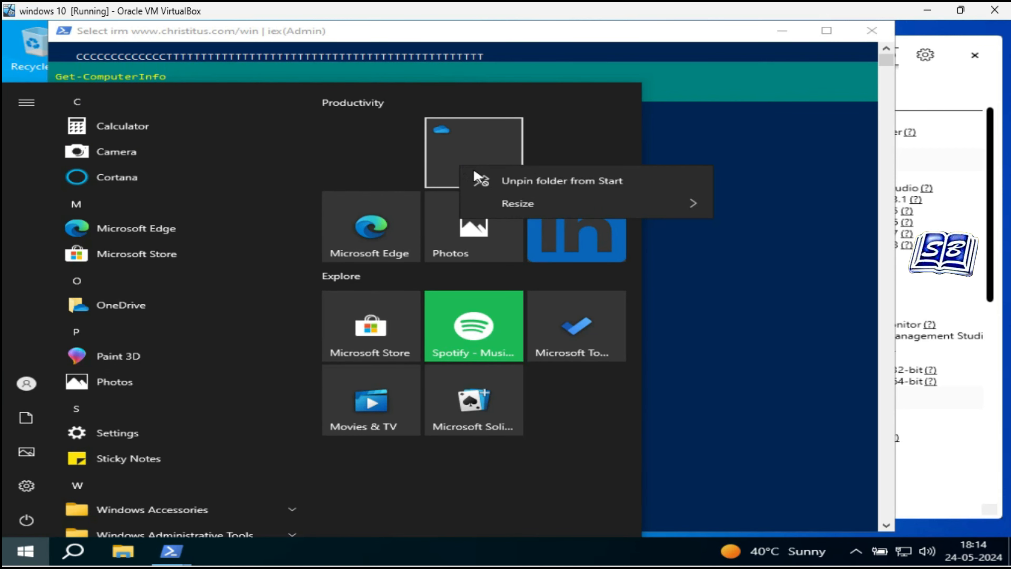
click(502, 180)
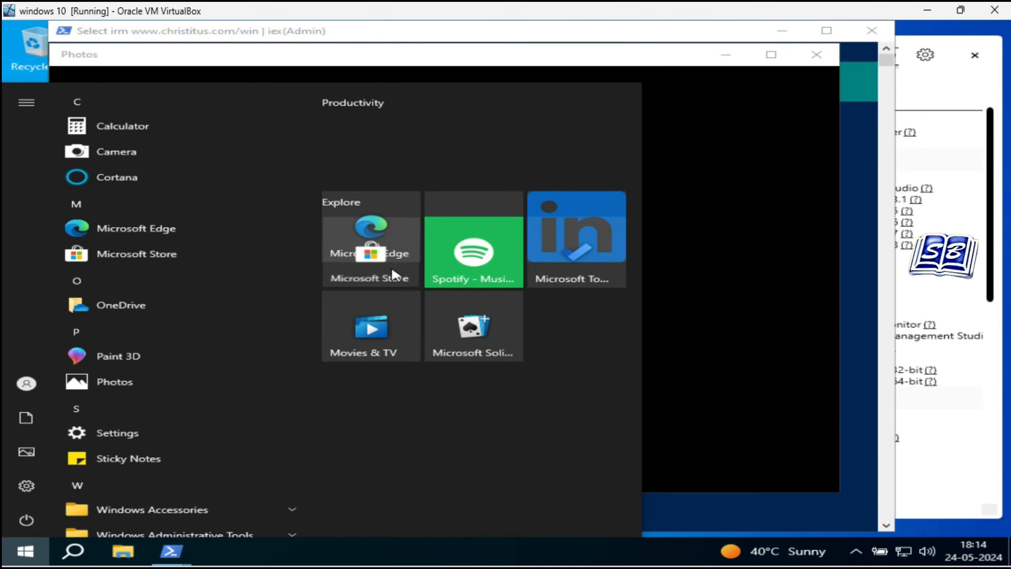
right_click(403, 267)
click(445, 285)
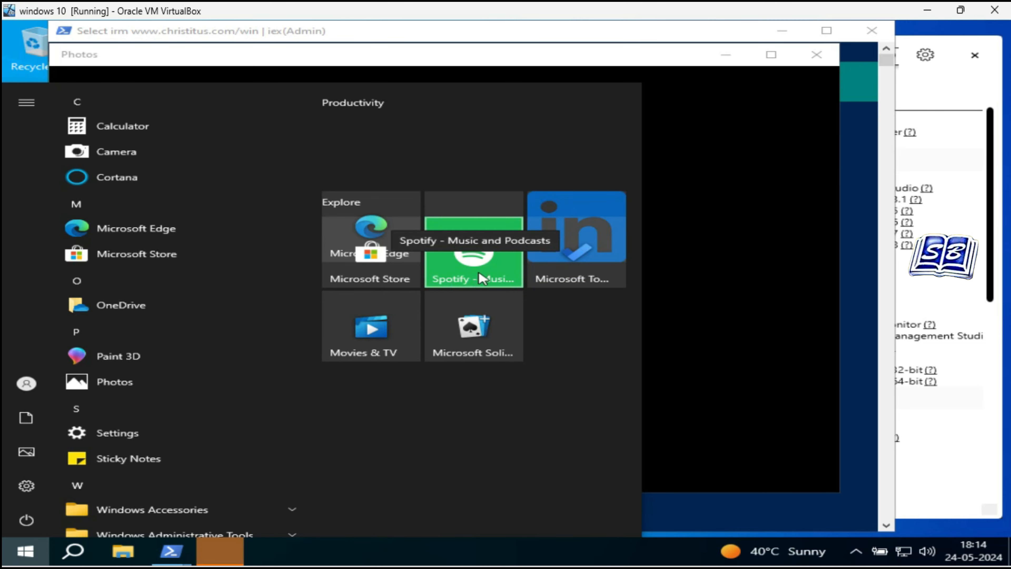
right_click(555, 177)
click(573, 190)
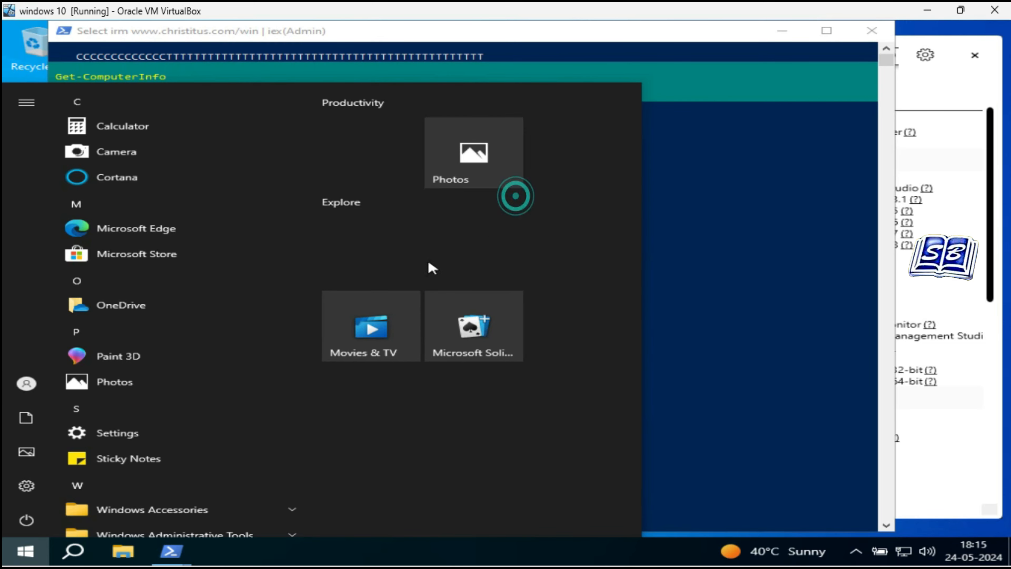
right_click(412, 259)
click(422, 259)
right_click(478, 180)
click(485, 180)
Step: Open the file location of the Microsoft Edge Start entry, delete its shortcut from the Programs folder and close the folder
click(28, 551)
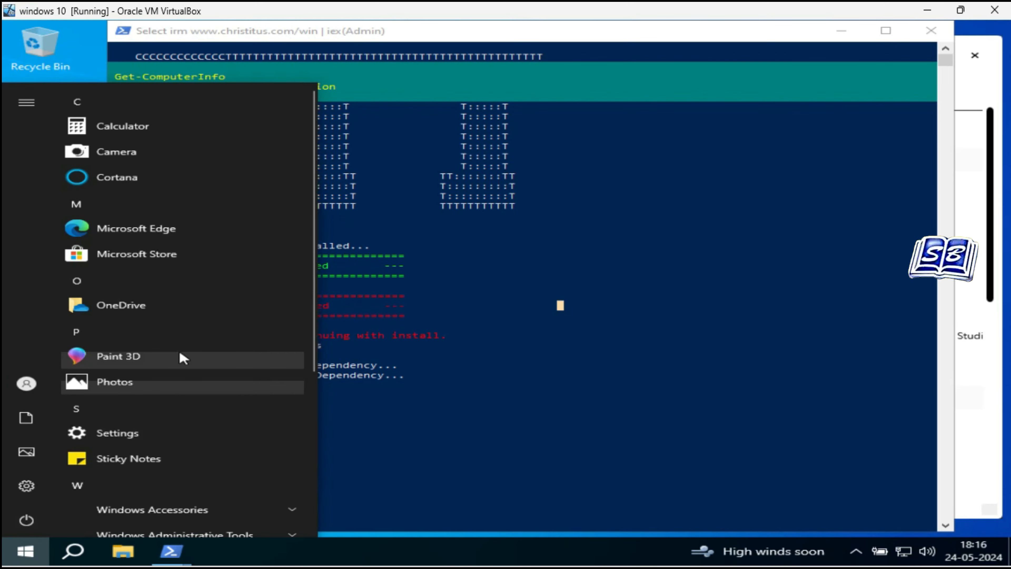
right_click(181, 231)
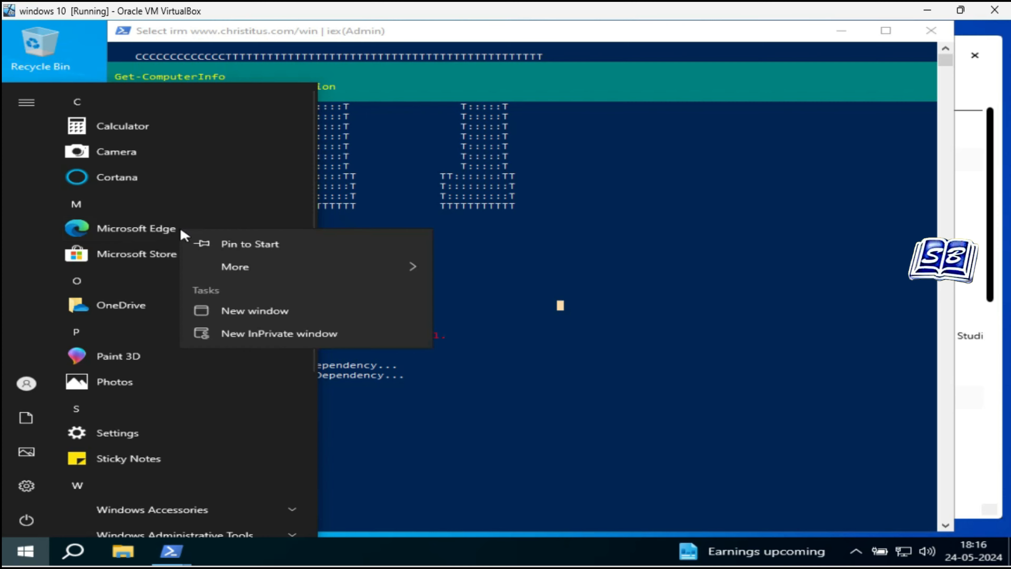
click(244, 271)
click(503, 317)
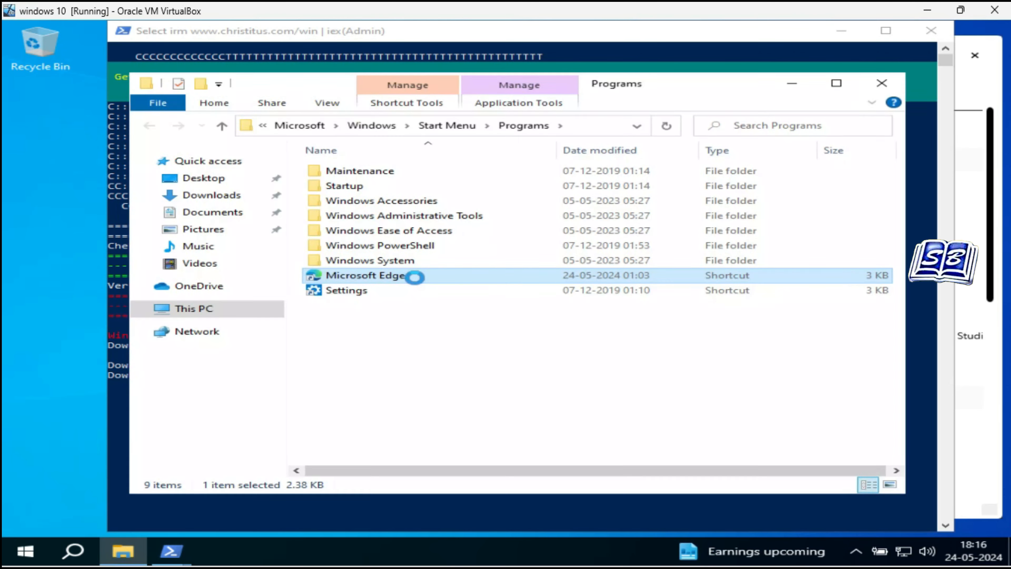
right_click(410, 274)
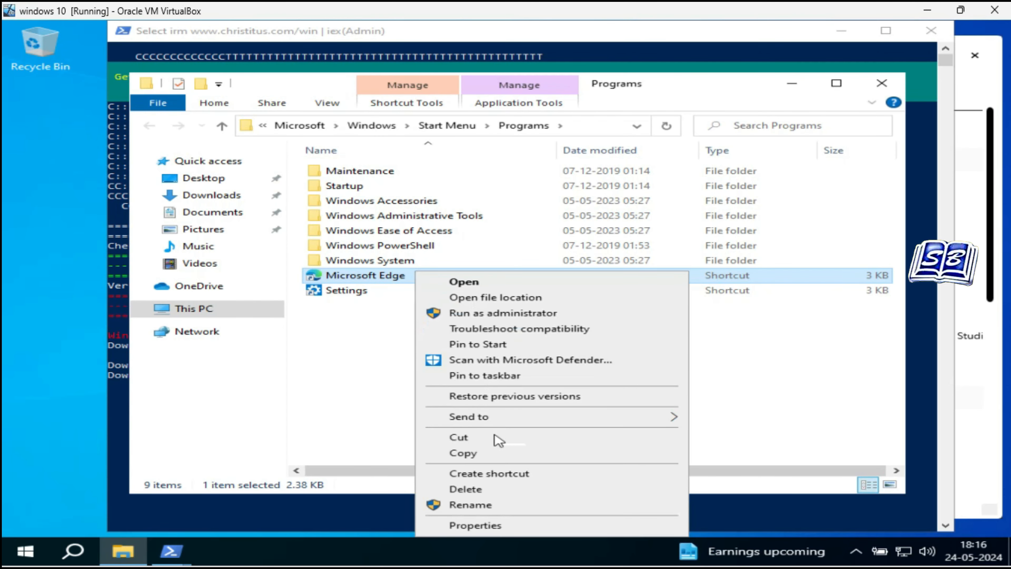
click(502, 493)
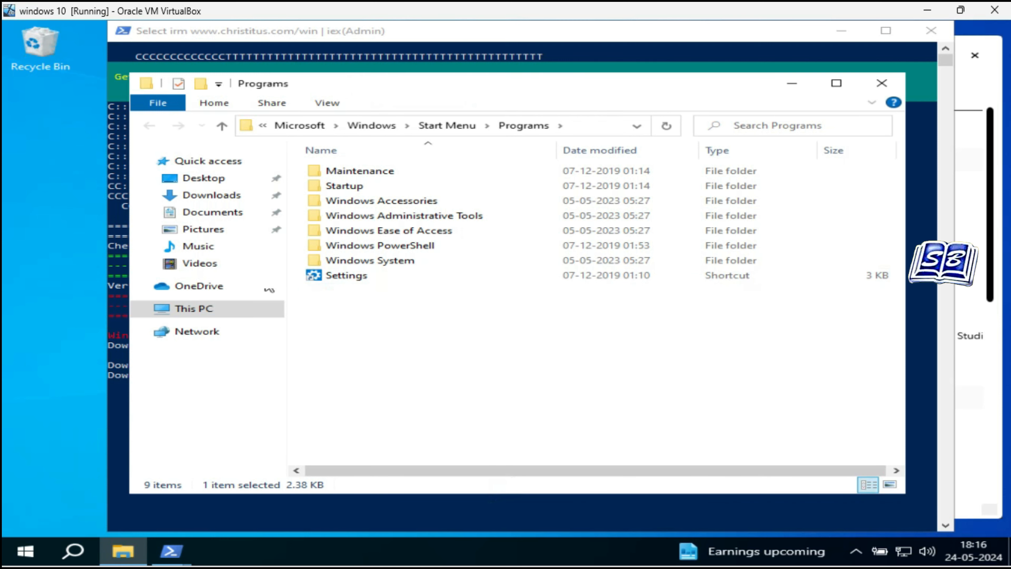
click(893, 90)
Step: Empty the Recycle Bin and confirm the permanent deletion
right_click(47, 52)
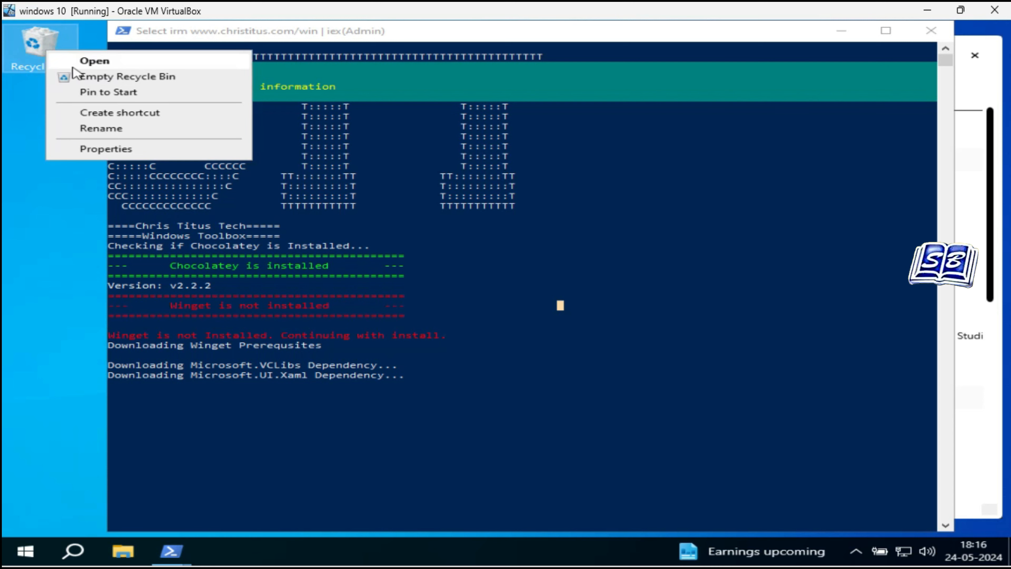
click(75, 75)
click(580, 344)
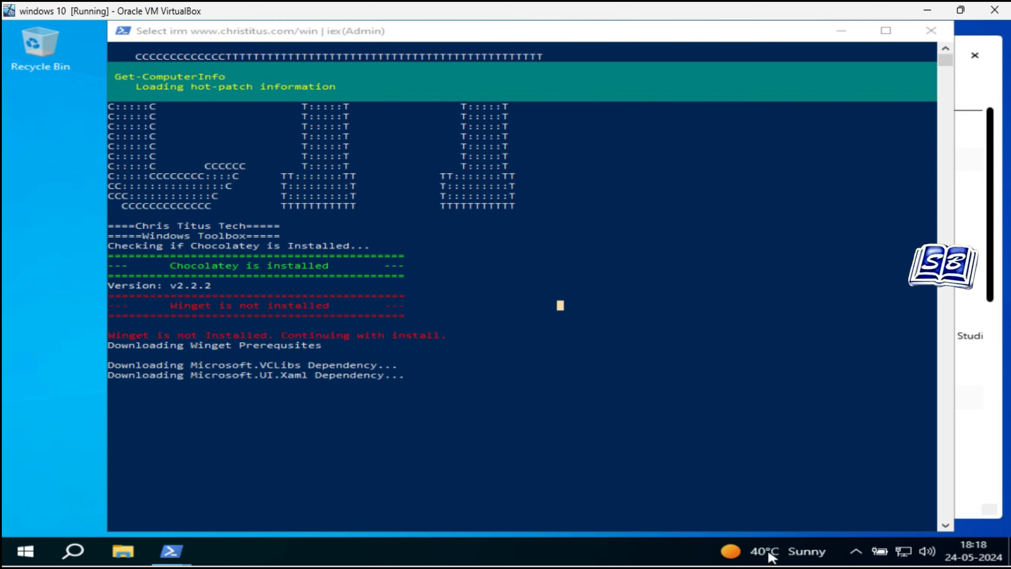
Step: Turn off News and interests on the taskbar
right_click(771, 557)
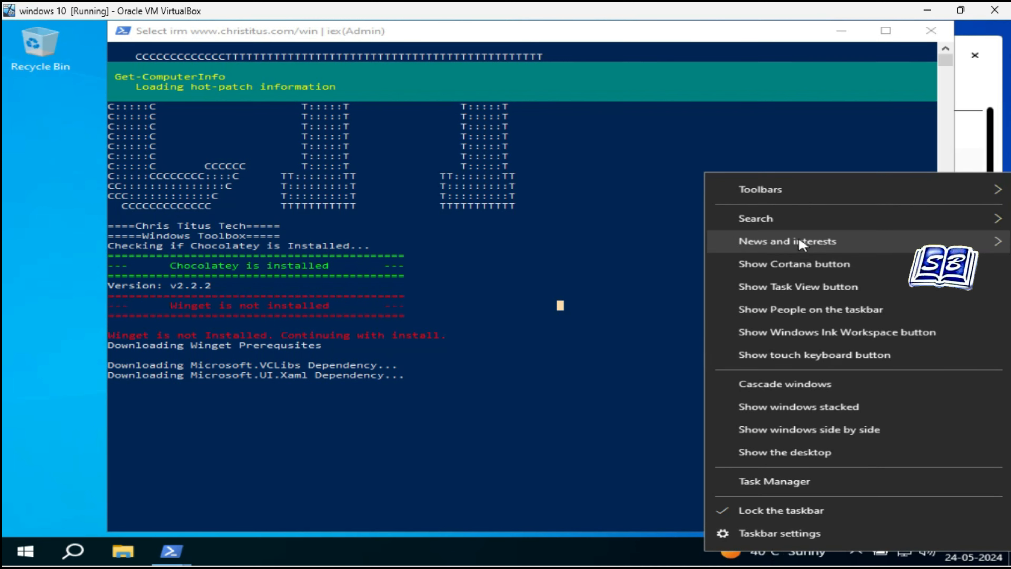
mouse_move(801, 244)
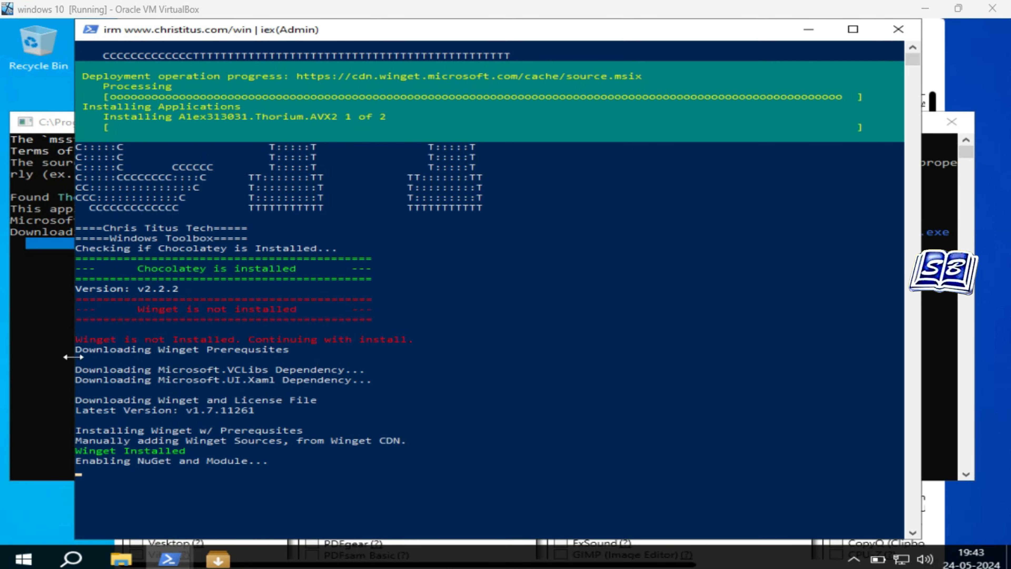
Step: Check the Thorium and Floorp installation output in the console windows, highlighting the final status line
click(45, 349)
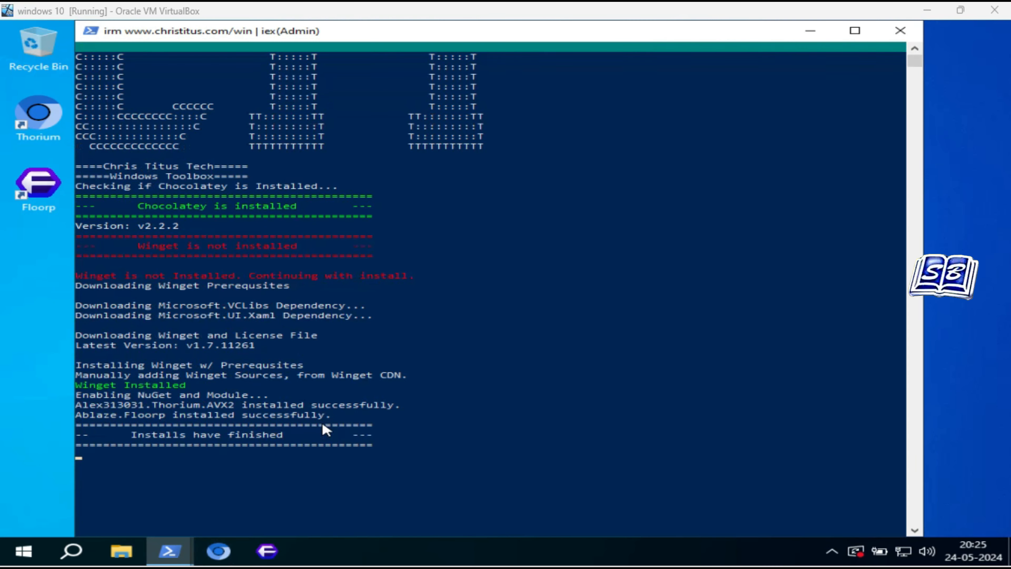
drag(140, 434, 297, 435)
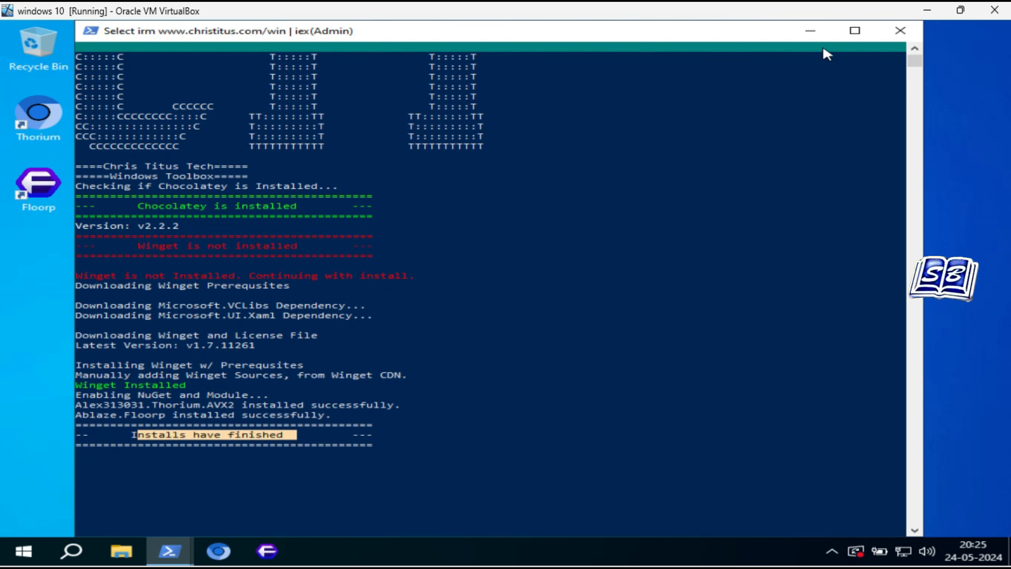
Step: Close the toolbox console window and review the remaining installed apps in the Start list
click(899, 30)
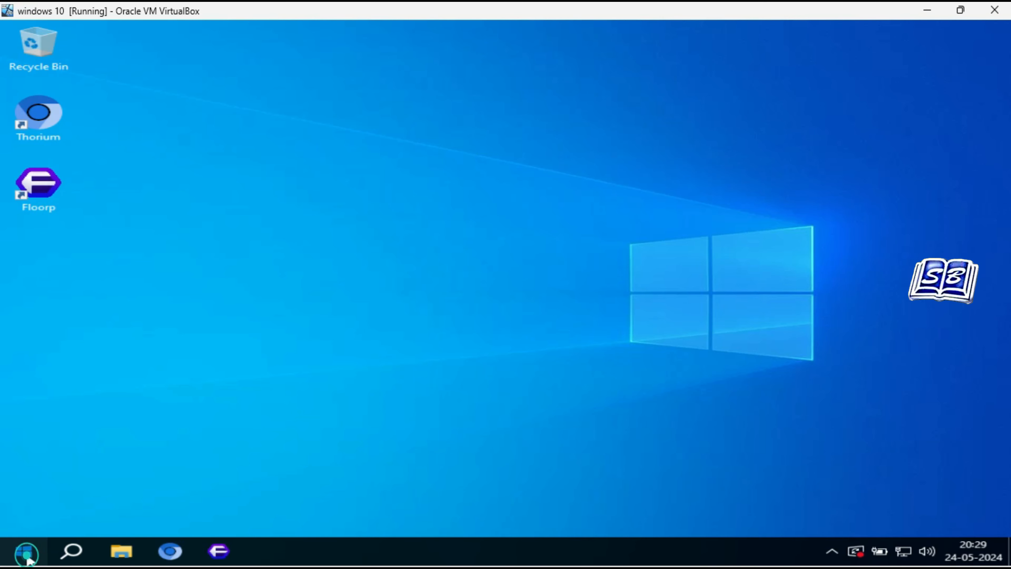
click(29, 558)
scroll(152, 376, down, 3)
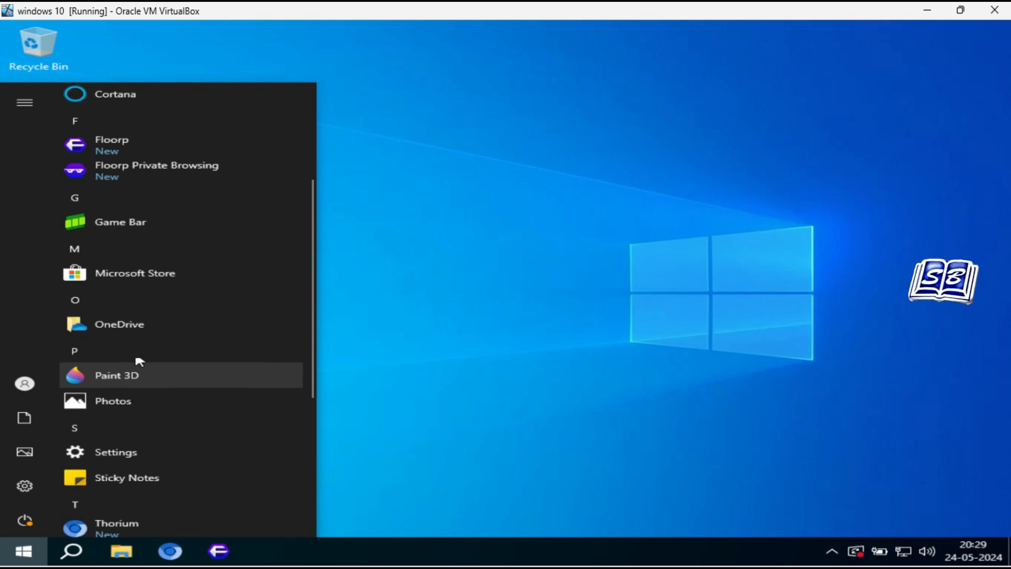
scroll(133, 275, up, 3)
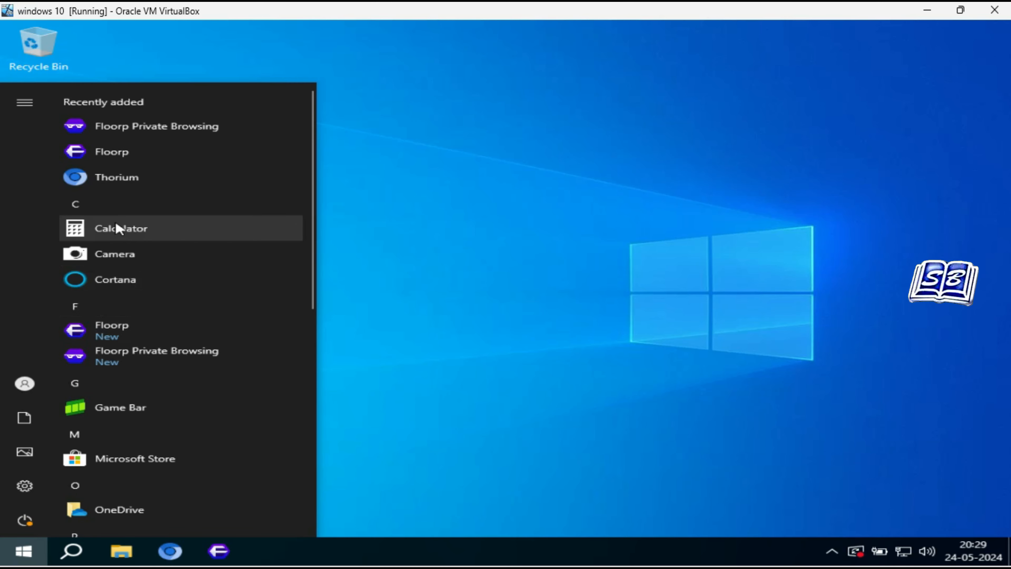
click(476, 312)
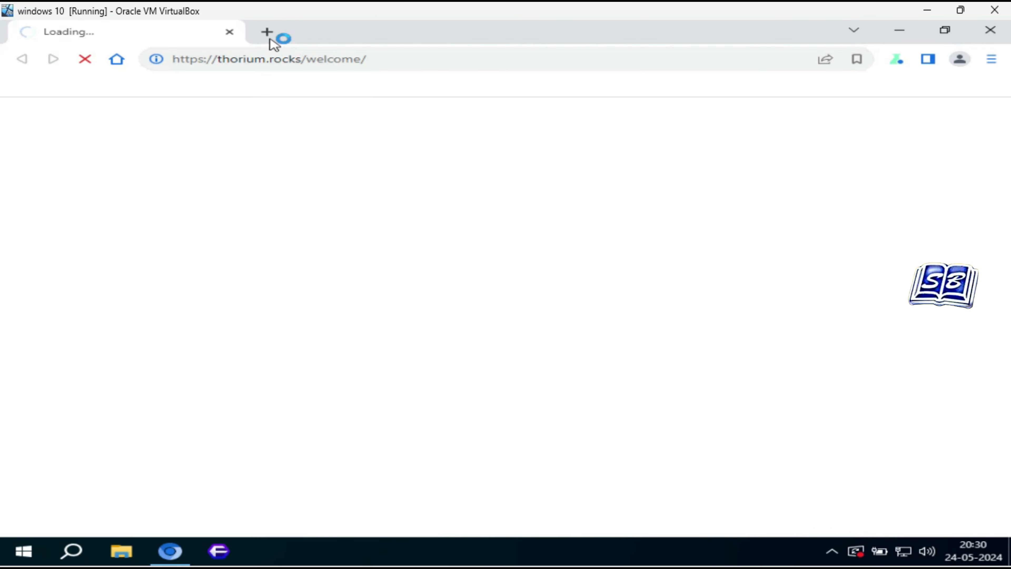
Step: In Thorium, replace the welcome page with a new tab, search for "o&o app buster" and open the O&O AppBuster page
click(269, 36)
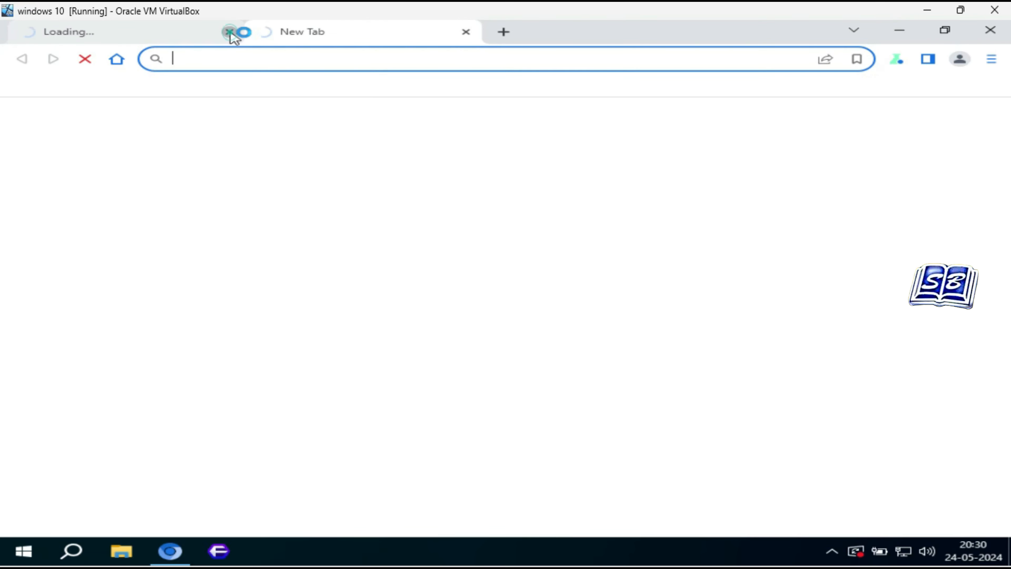
click(229, 31)
text(o&o app buster)
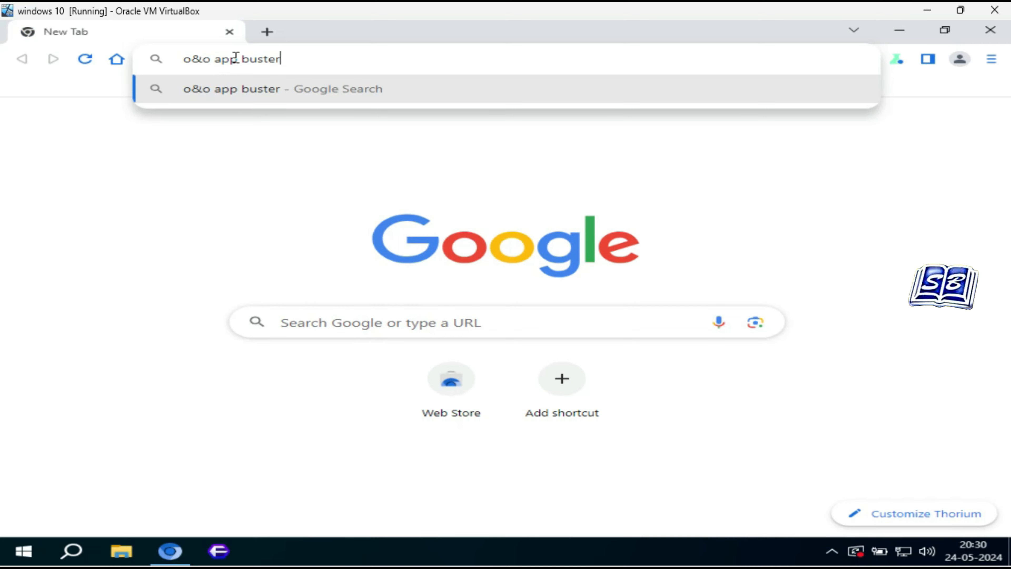
key(Return)
click(275, 257)
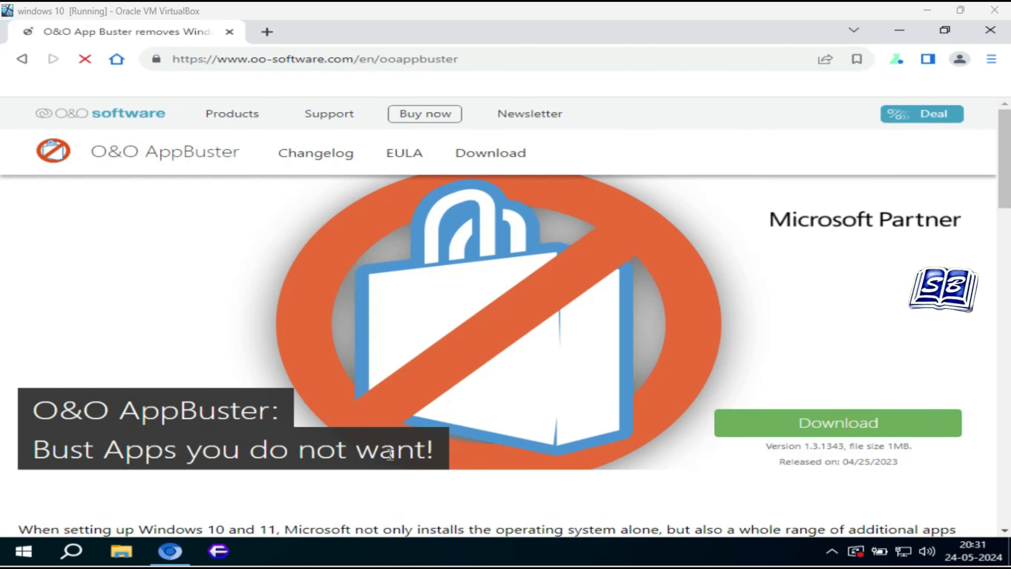
Step: Download OOAPB.exe from the O&O AppBuster page and show the downloaded file in its folder
click(830, 421)
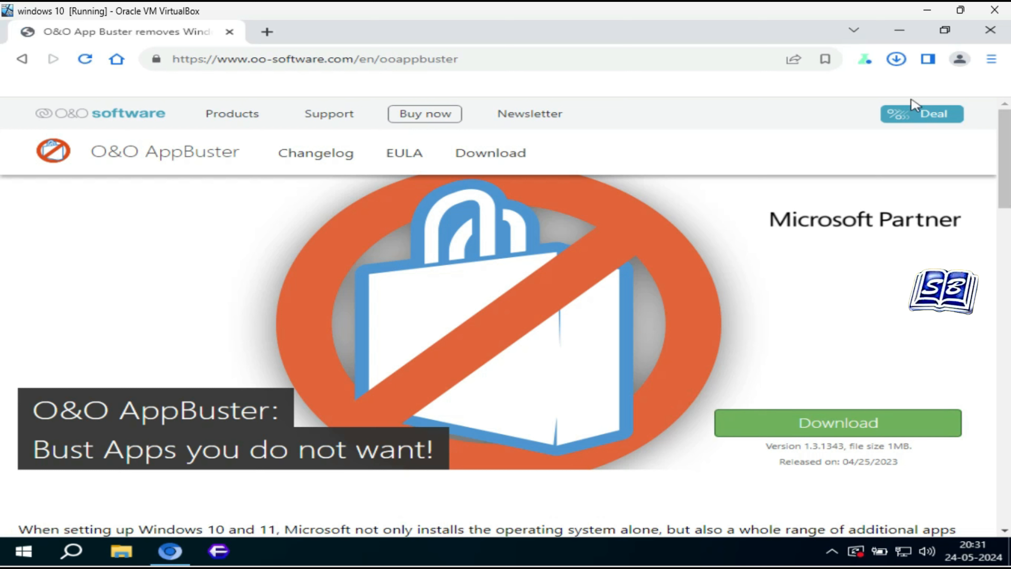
click(896, 59)
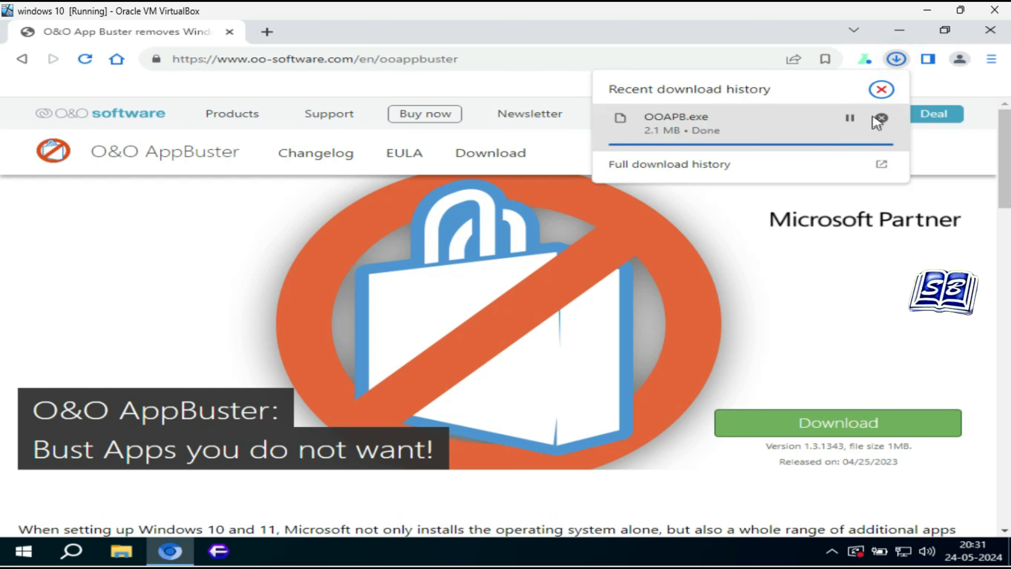
click(742, 170)
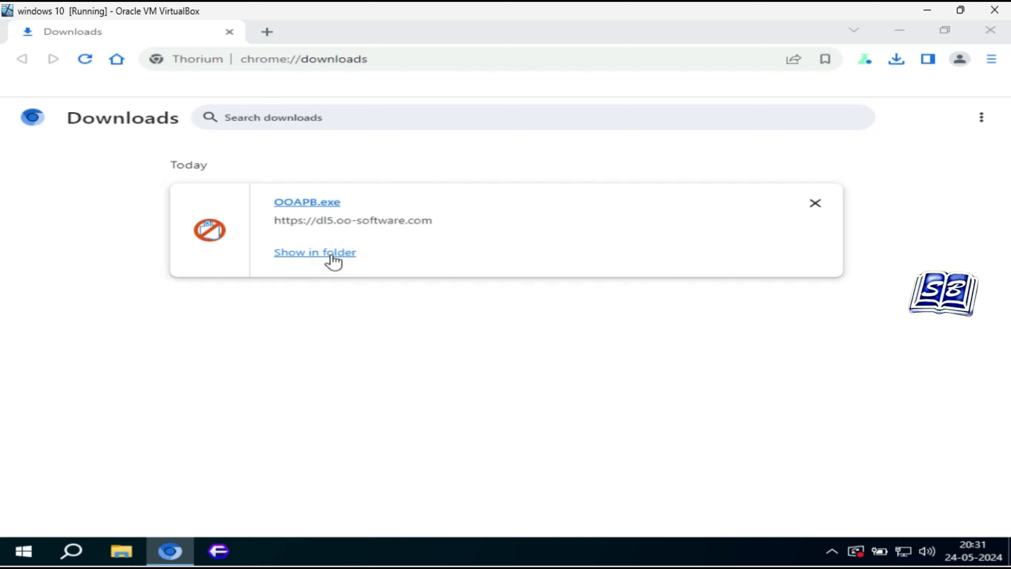
click(334, 255)
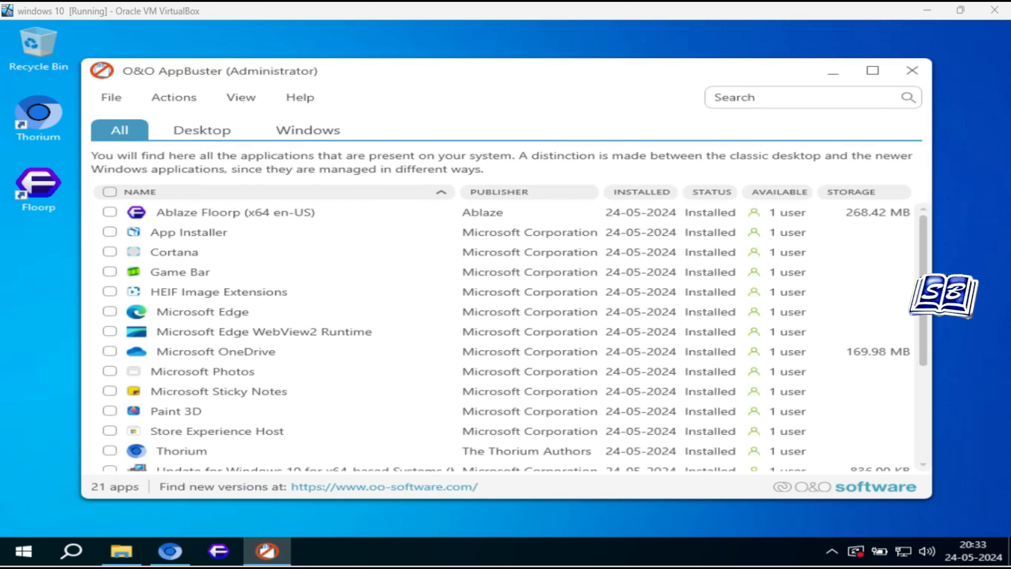
Step: In O&O AppBuster, select all Windows apps and review which entries in the application list are marked
click(182, 98)
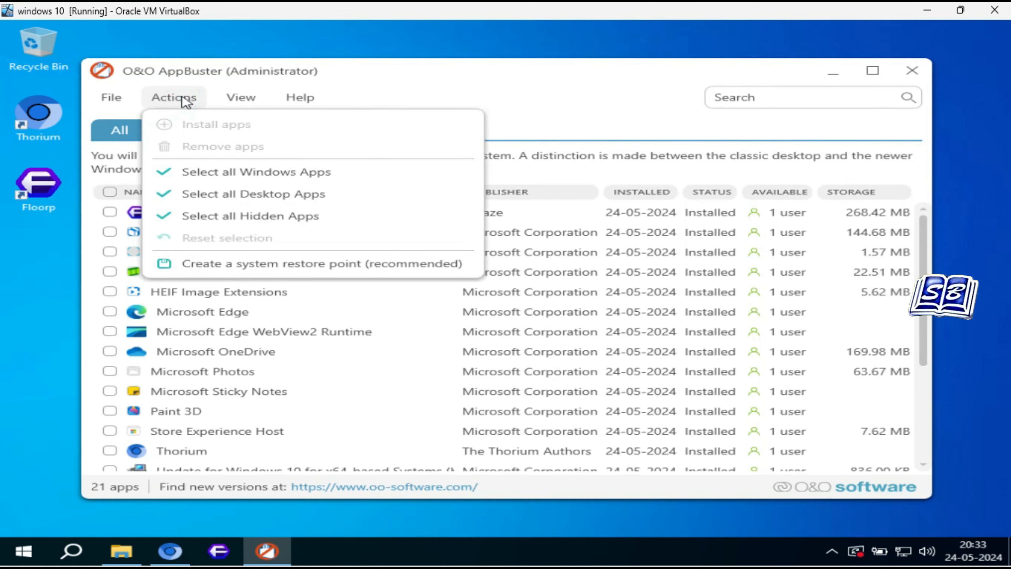
click(301, 178)
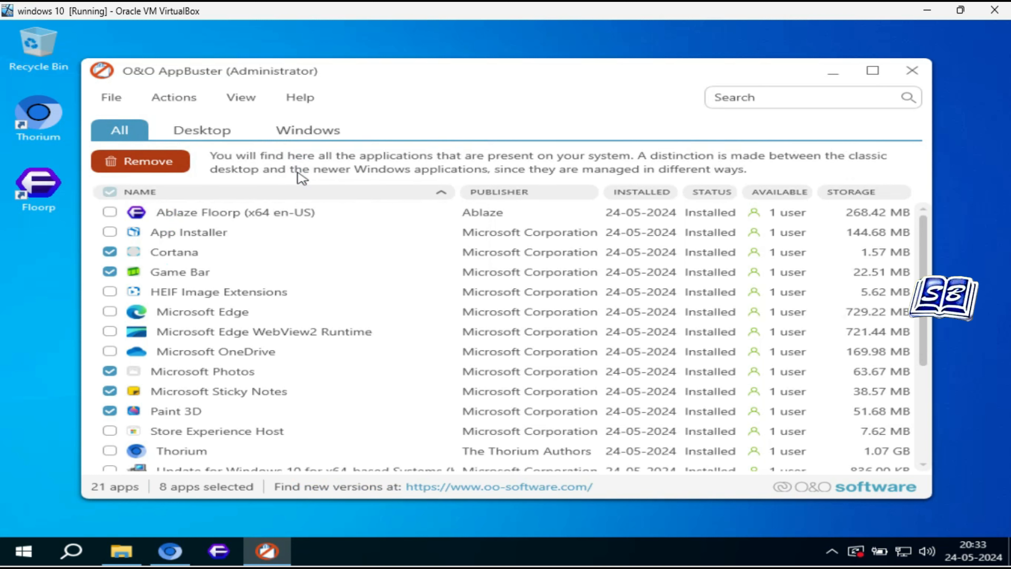
scroll(125, 315, down, 2)
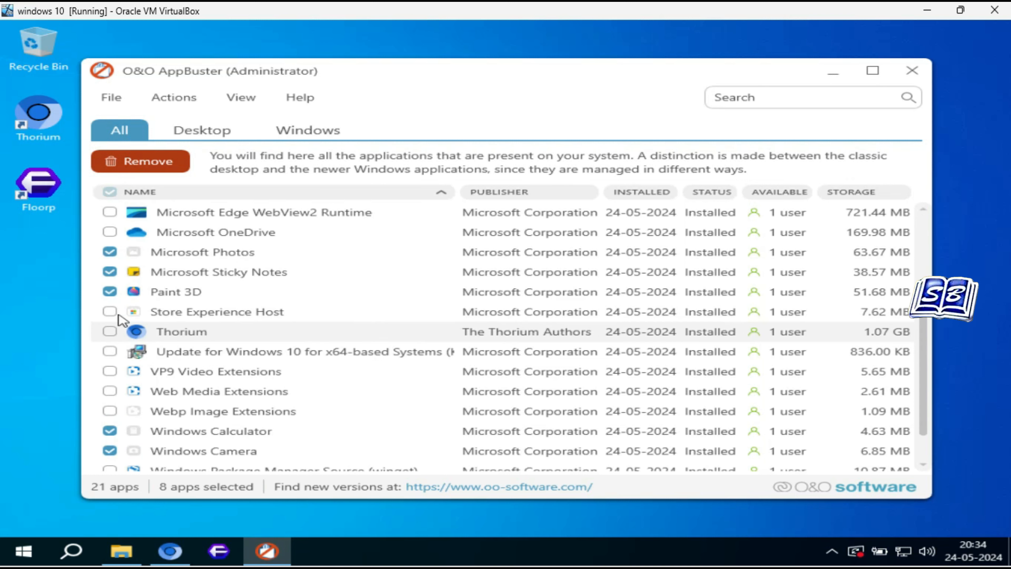
scroll(223, 371, down, 1)
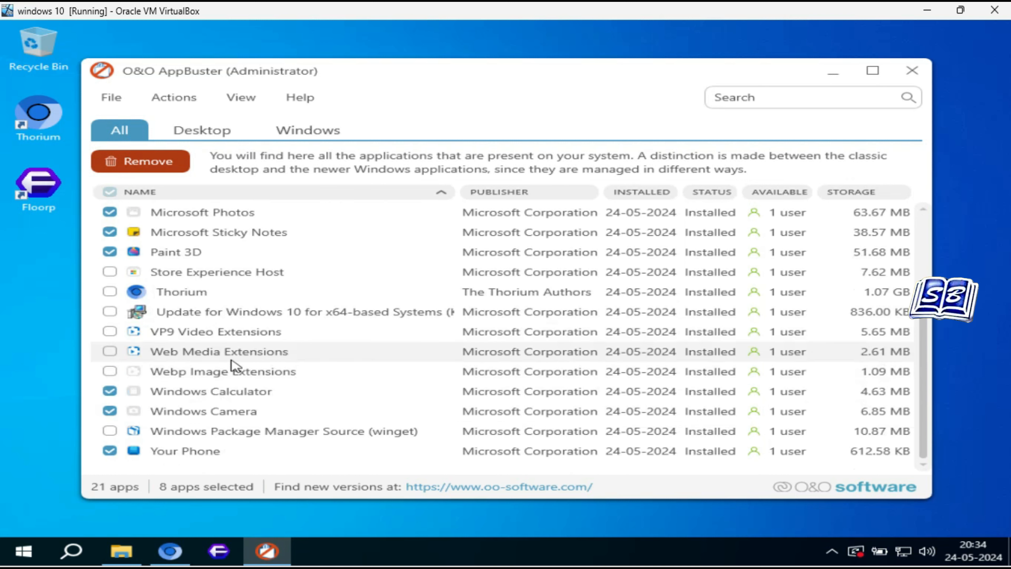
scroll(158, 398, up, 3)
Step: Remove the selected apps for the whole computer, continuing without a system restore point
click(162, 163)
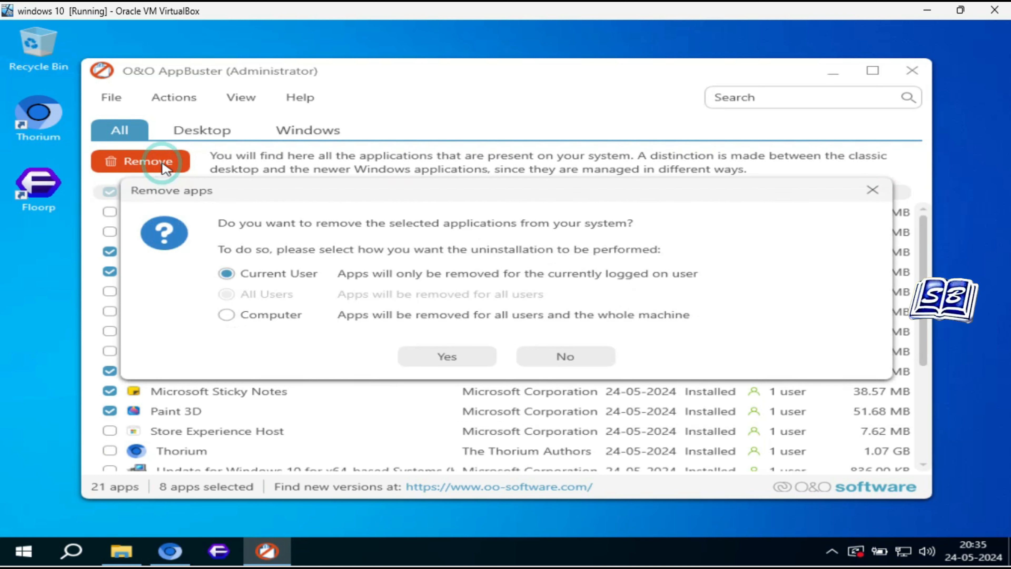
click(227, 316)
click(431, 357)
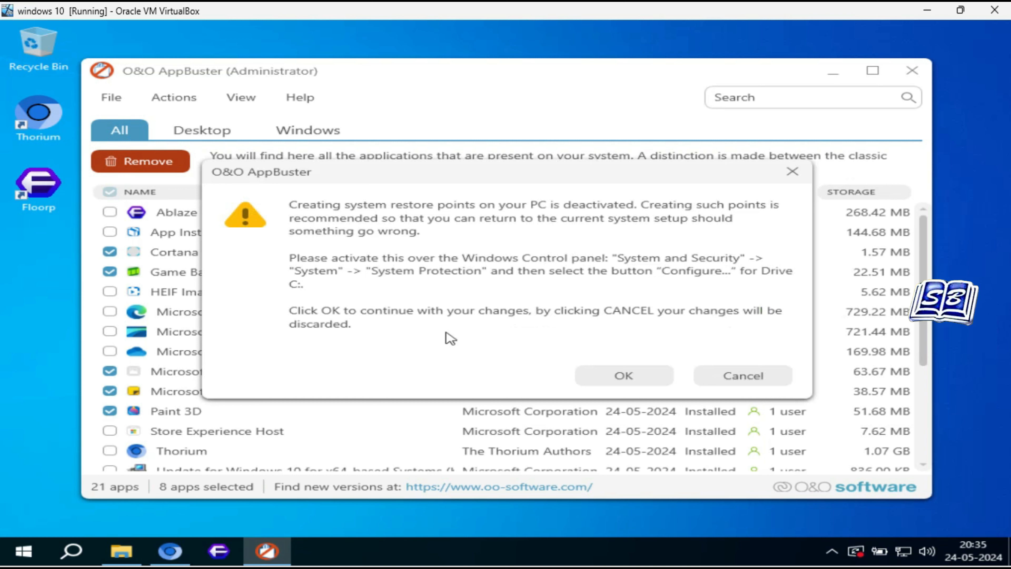
click(606, 375)
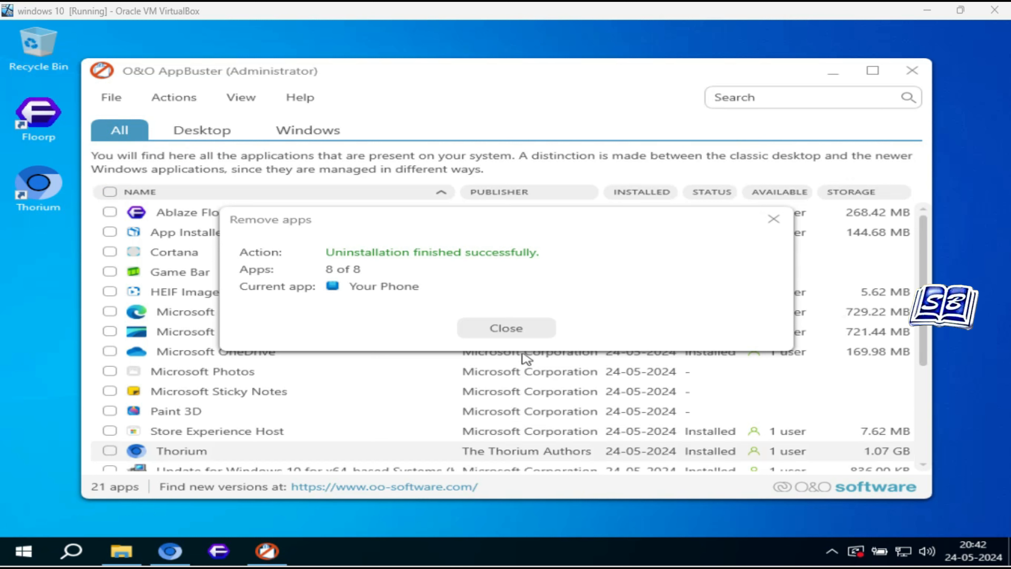
Step: Close the finished app-removal dialog and delete the OOAPB application from the Downloads folder
click(518, 329)
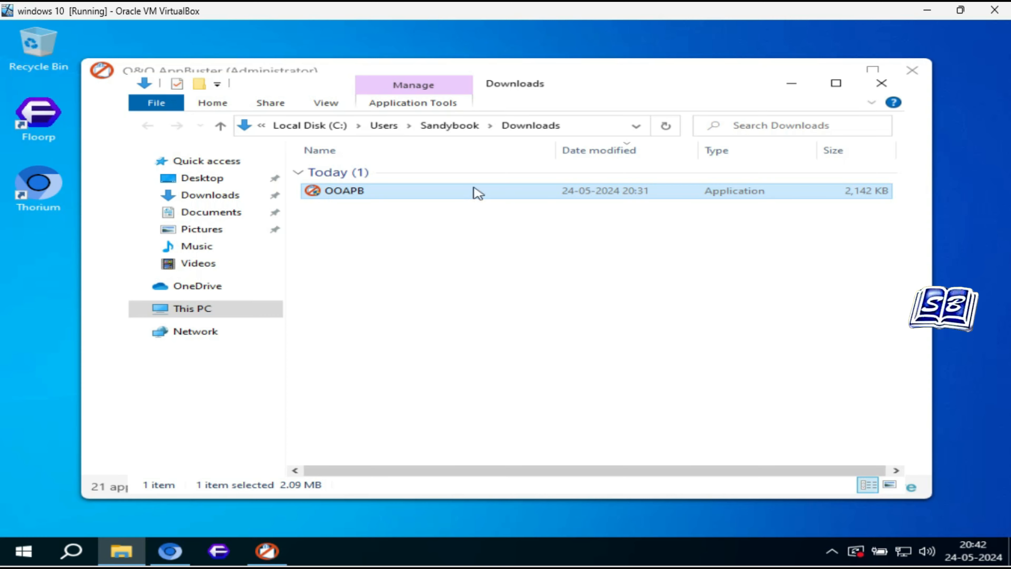
right_click(495, 194)
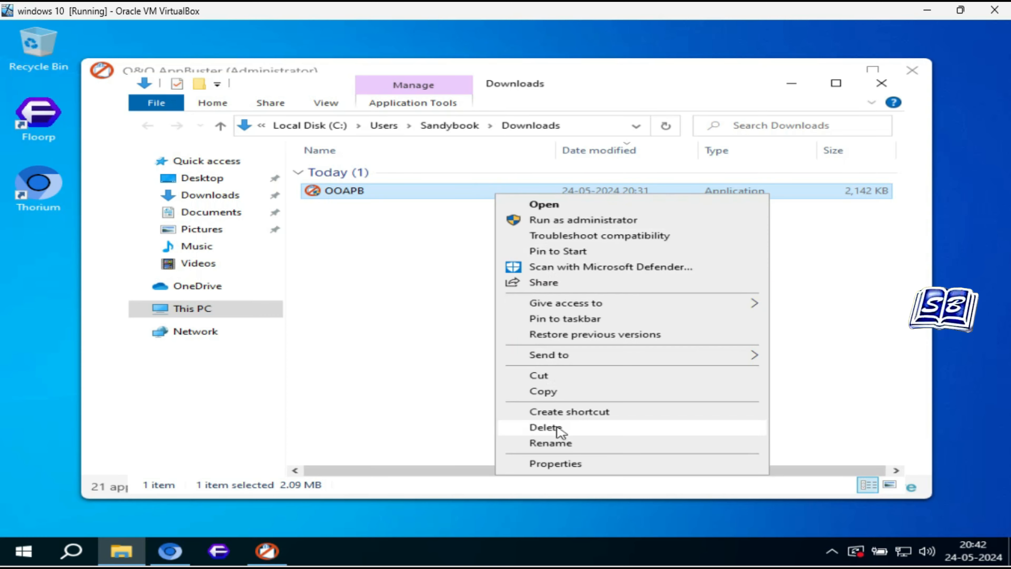
click(545, 427)
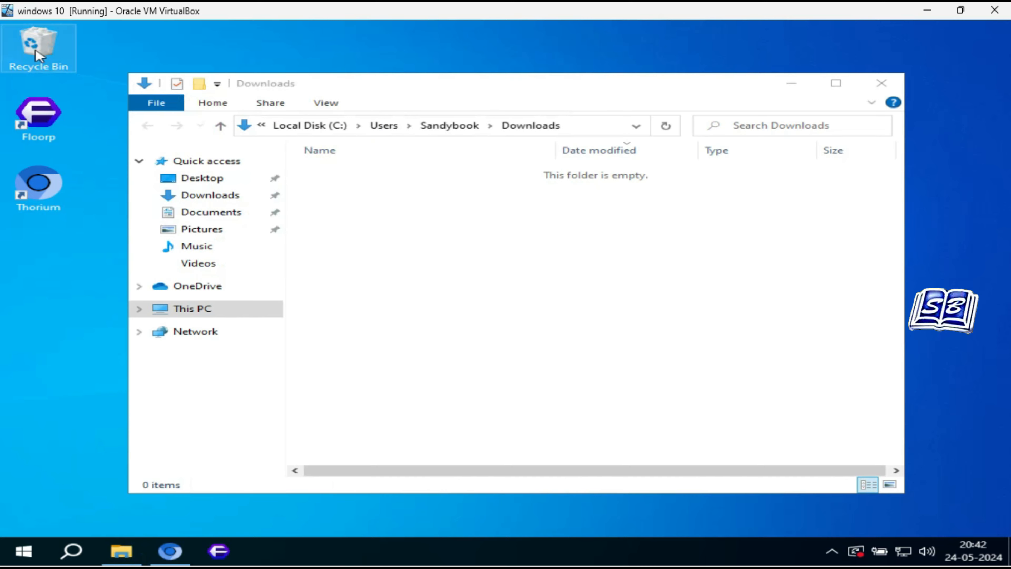
Step: Empty the Recycle Bin and close the Downloads window
right_click(47, 52)
click(65, 74)
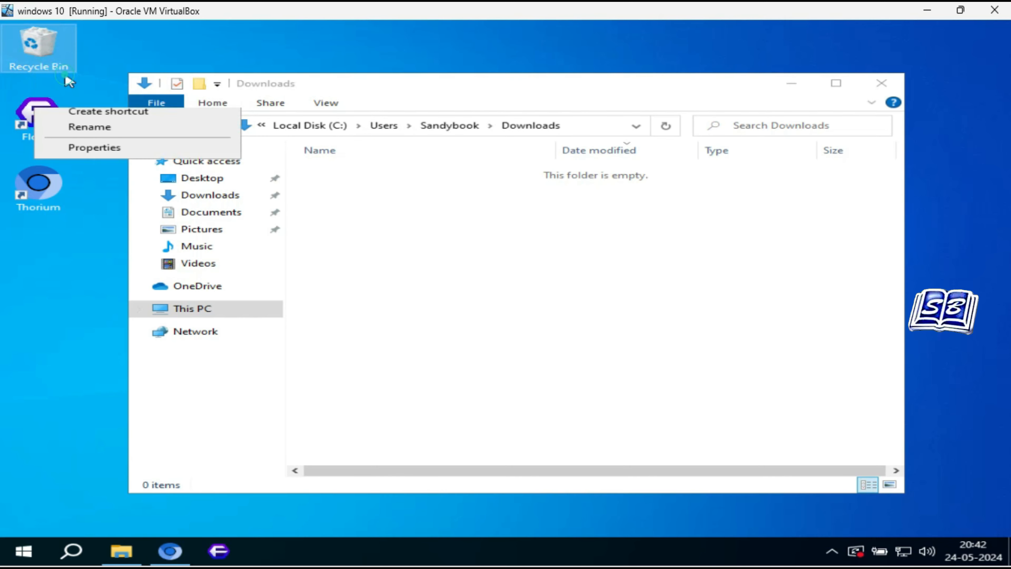
click(583, 342)
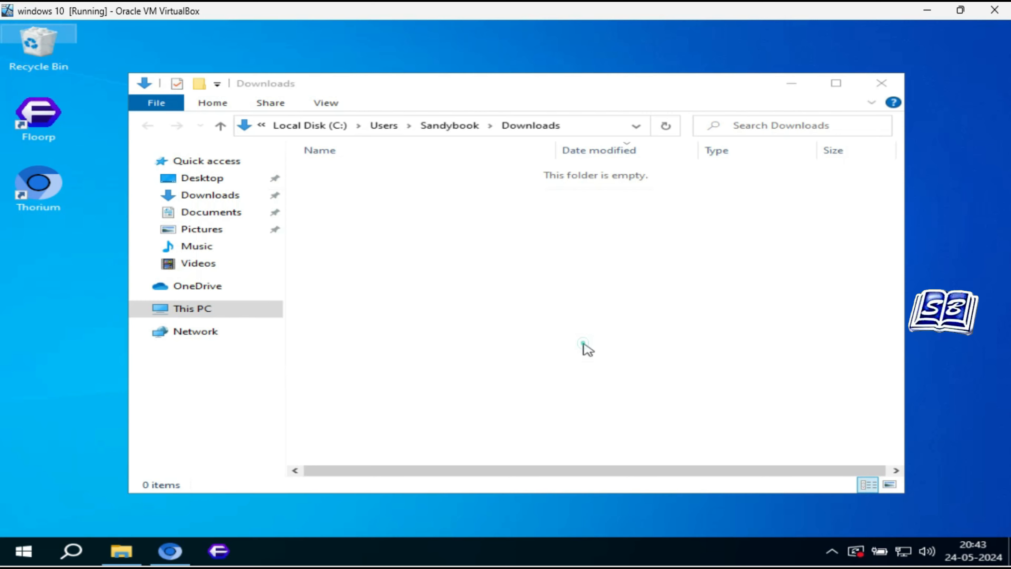
click(882, 85)
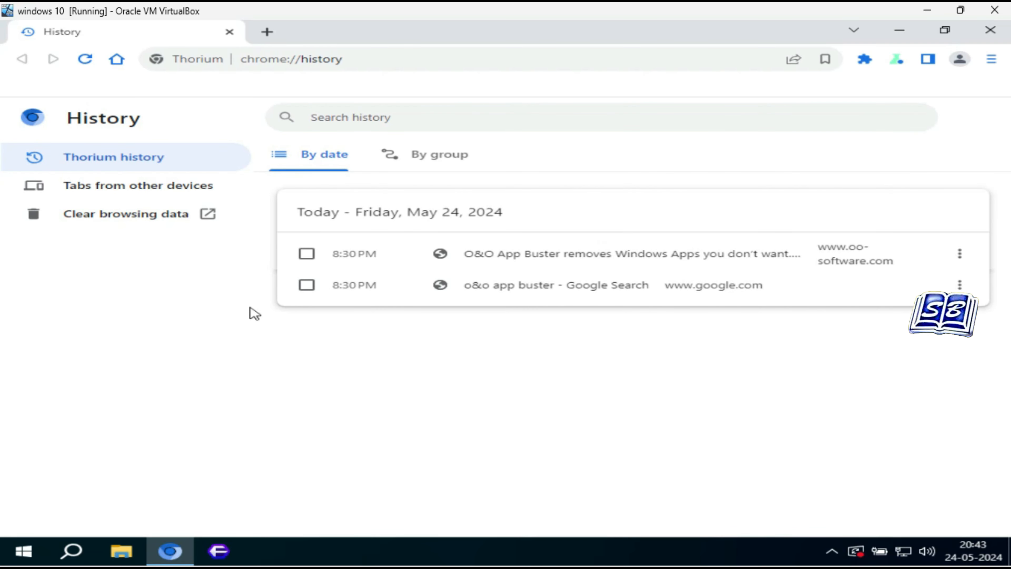
Step: Clear Thorium's browsing history, cookies and cached files for All time, and close the browser
click(159, 215)
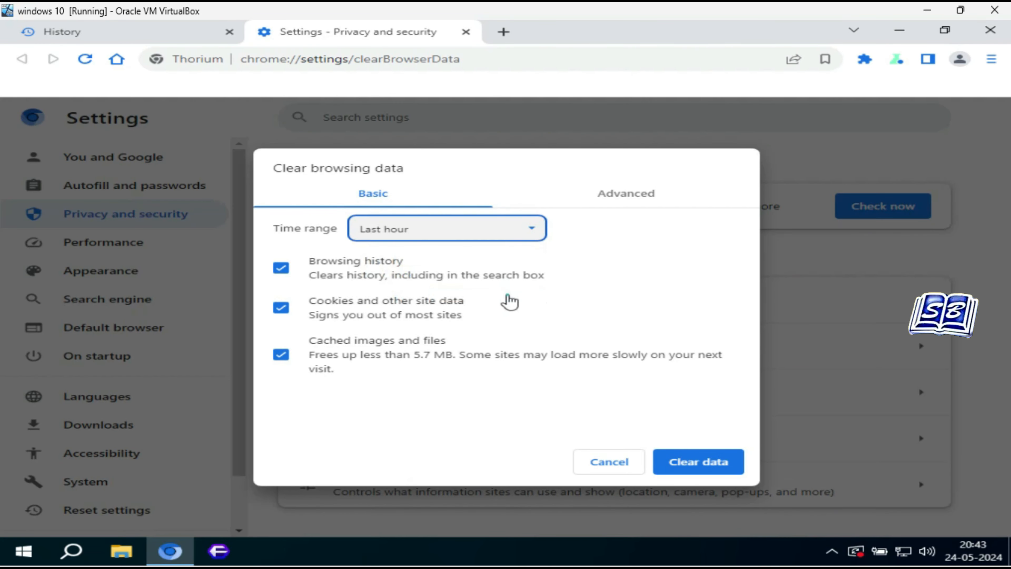
click(506, 291)
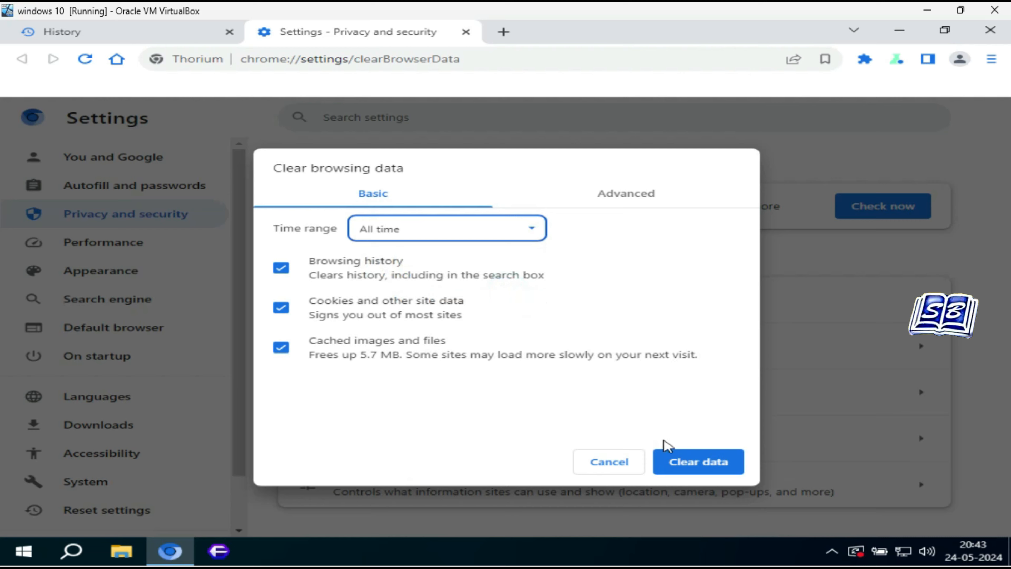
click(686, 462)
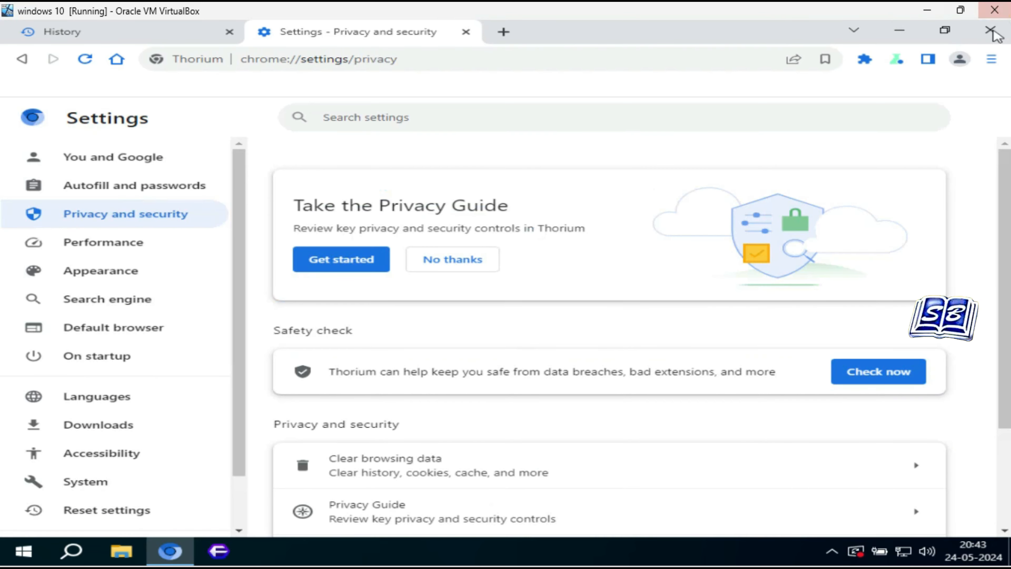
click(990, 30)
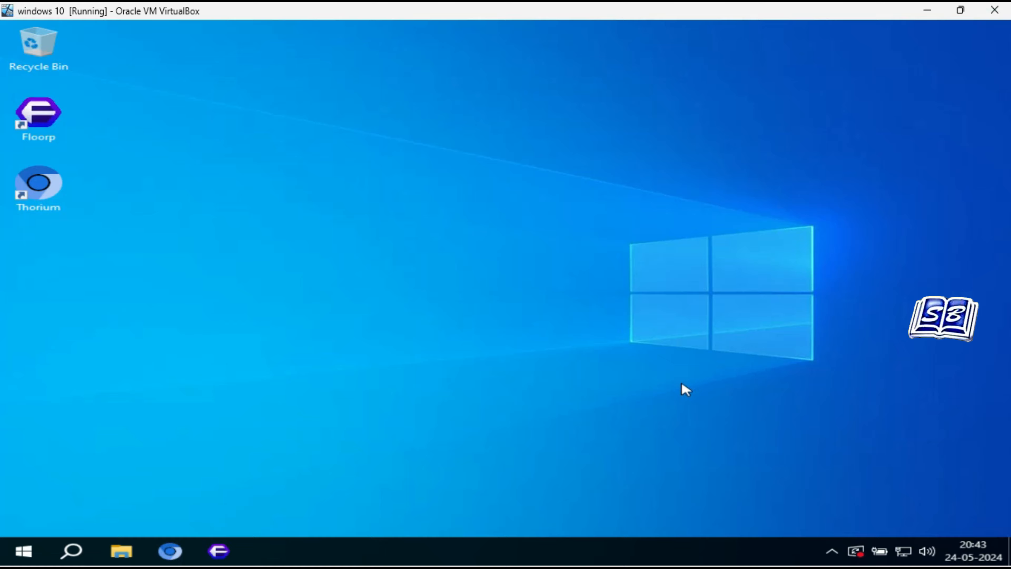
Step: Uninstall Microsoft OneDrive through Programs and Features and close that window
click(24, 551)
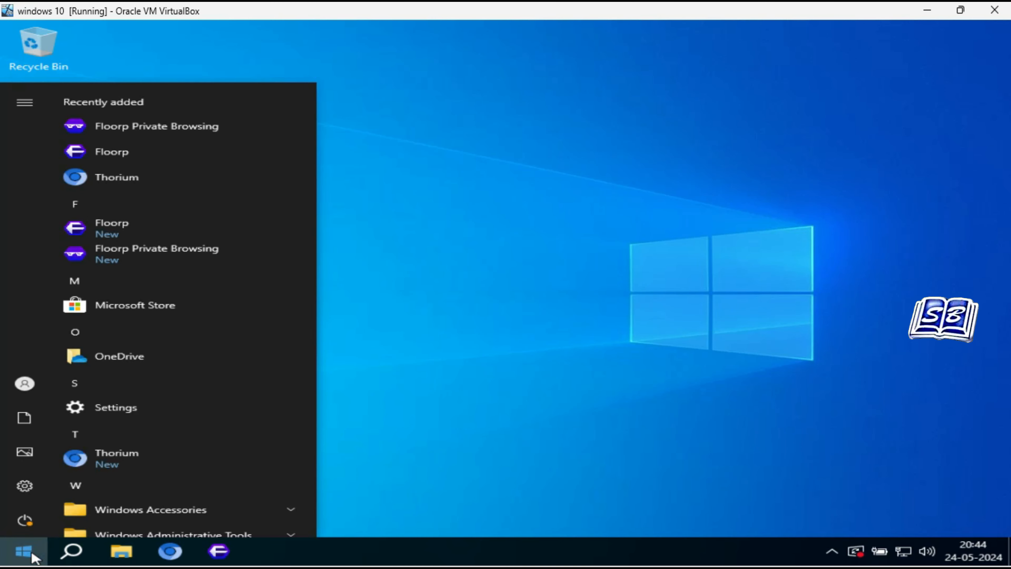
scroll(185, 289, down, 3)
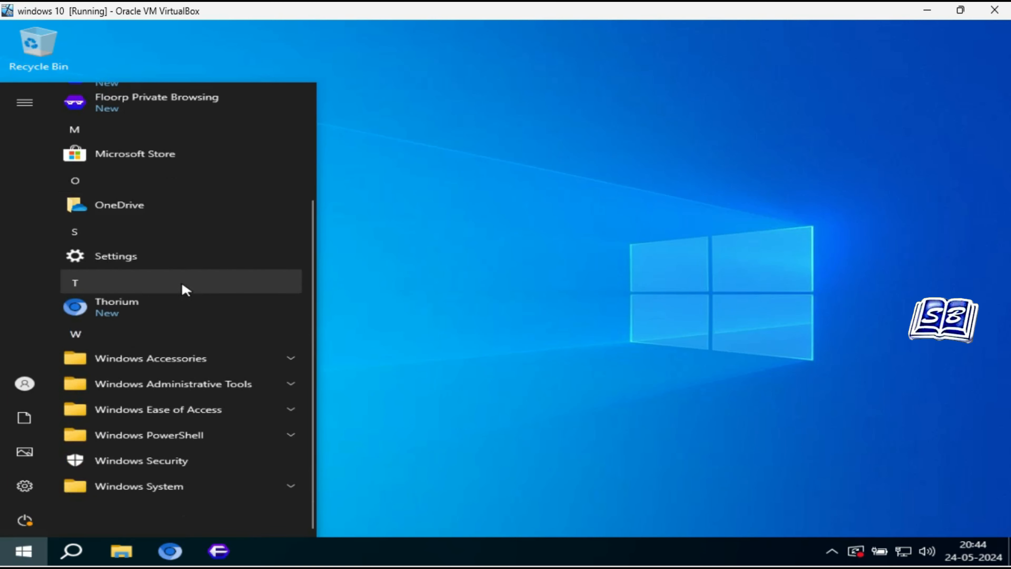
scroll(181, 319, up, 3)
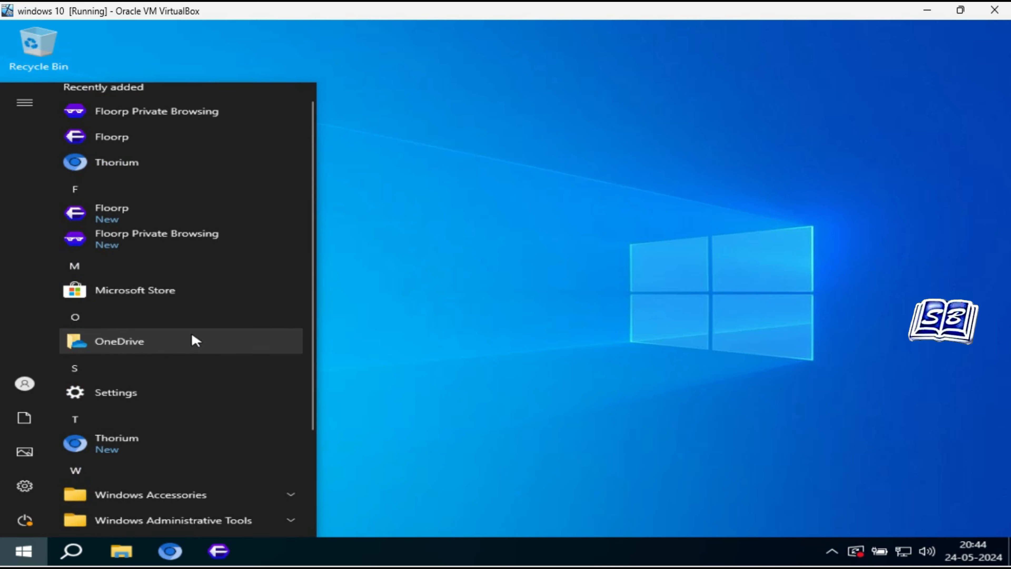
scroll(199, 342, up, 1)
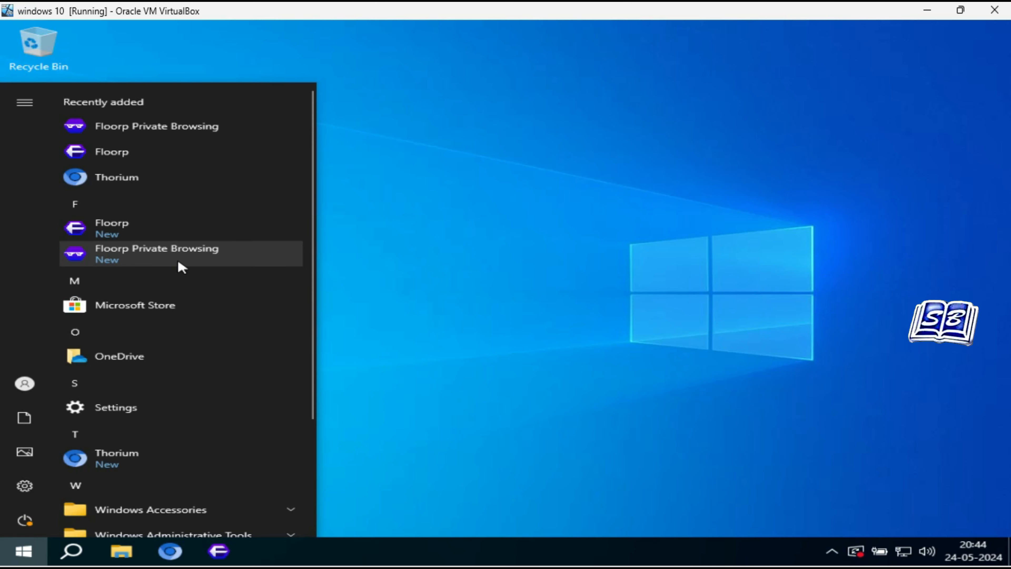
right_click(135, 355)
click(198, 417)
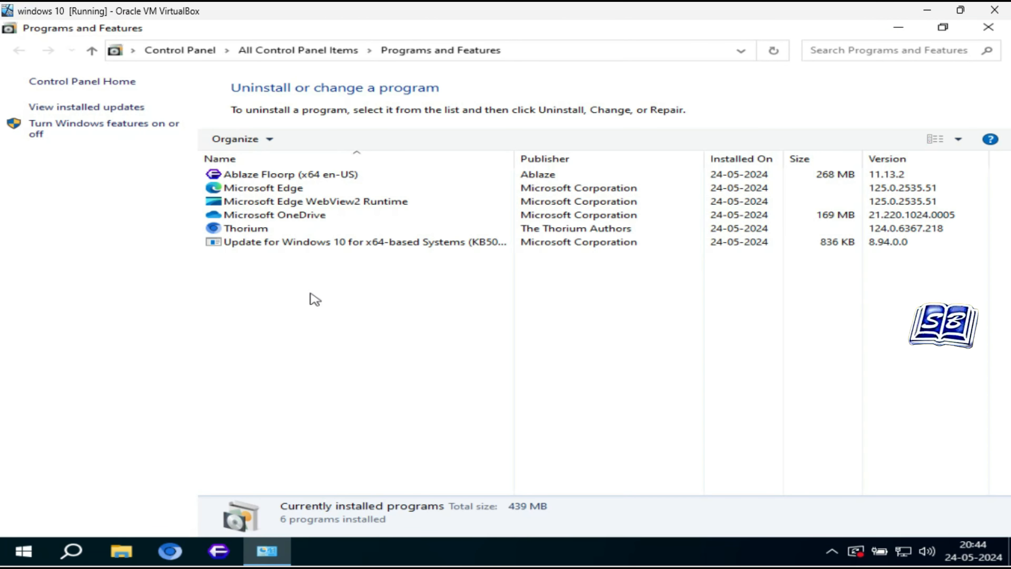
click(329, 216)
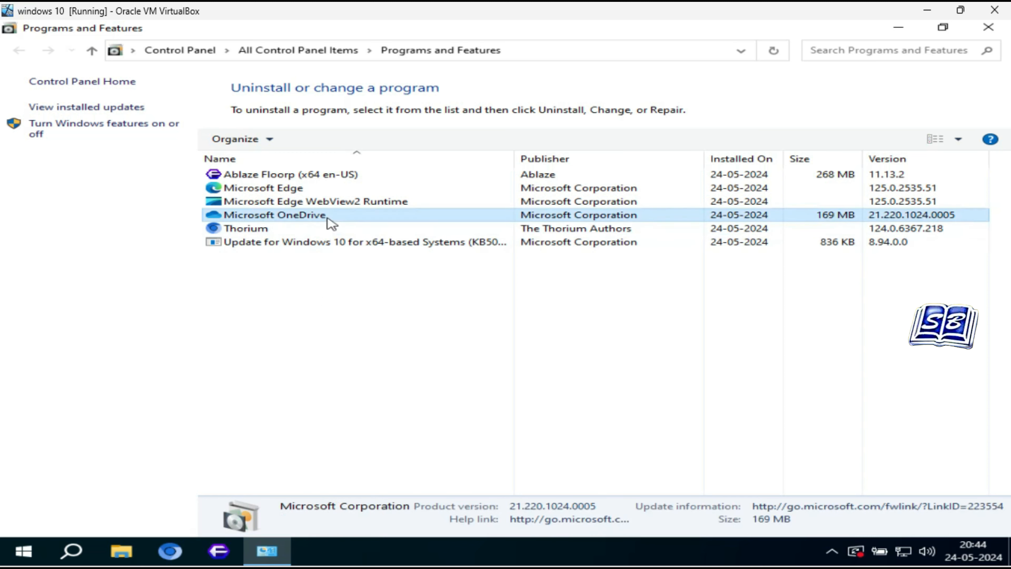
click(316, 139)
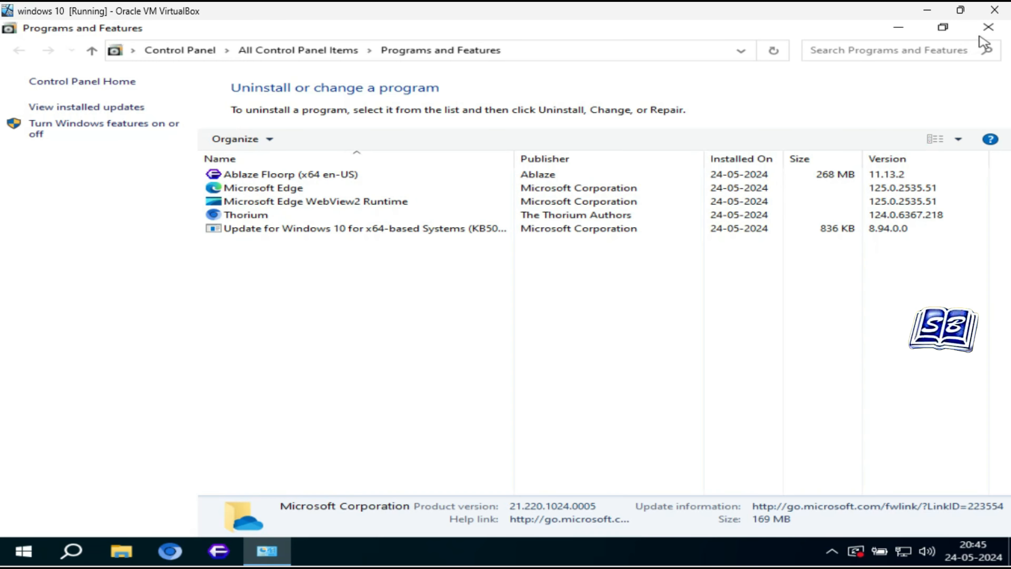
click(987, 27)
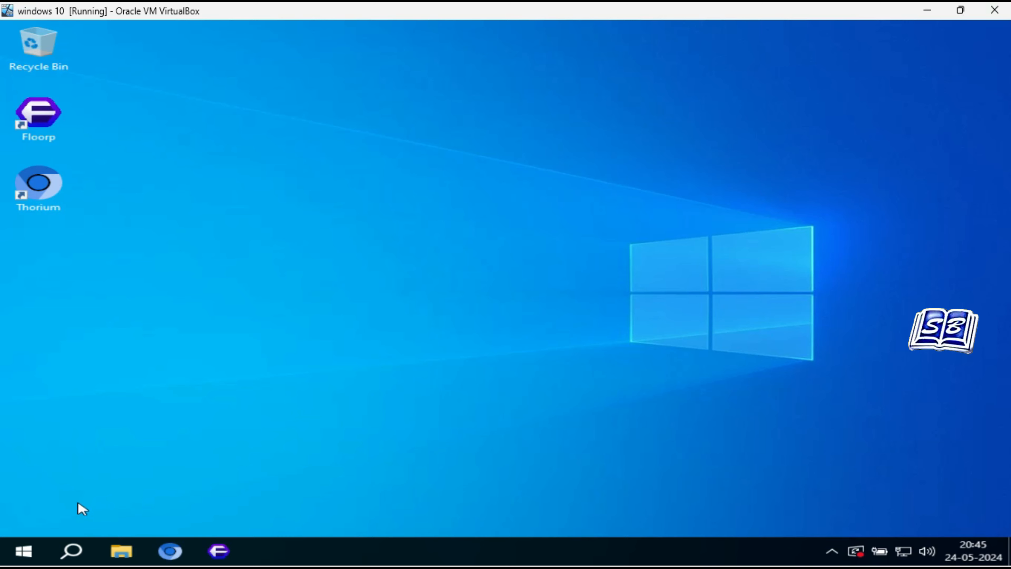
Step: Run Get-AppxPackage *Microsoft.WindowsStore* | Remove-AppxPackage in an administrator Windows PowerShell
right_click(36, 554)
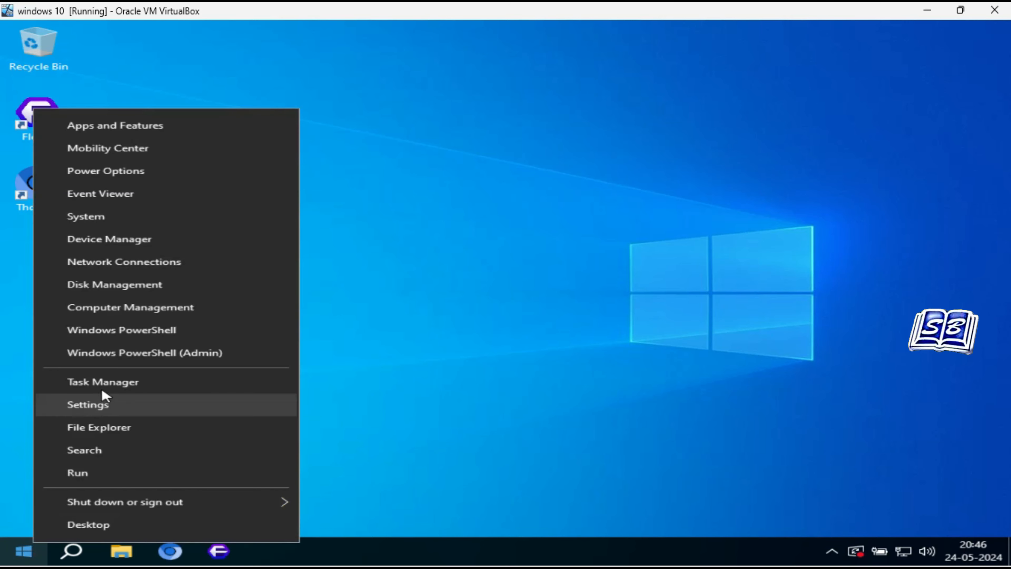
click(158, 352)
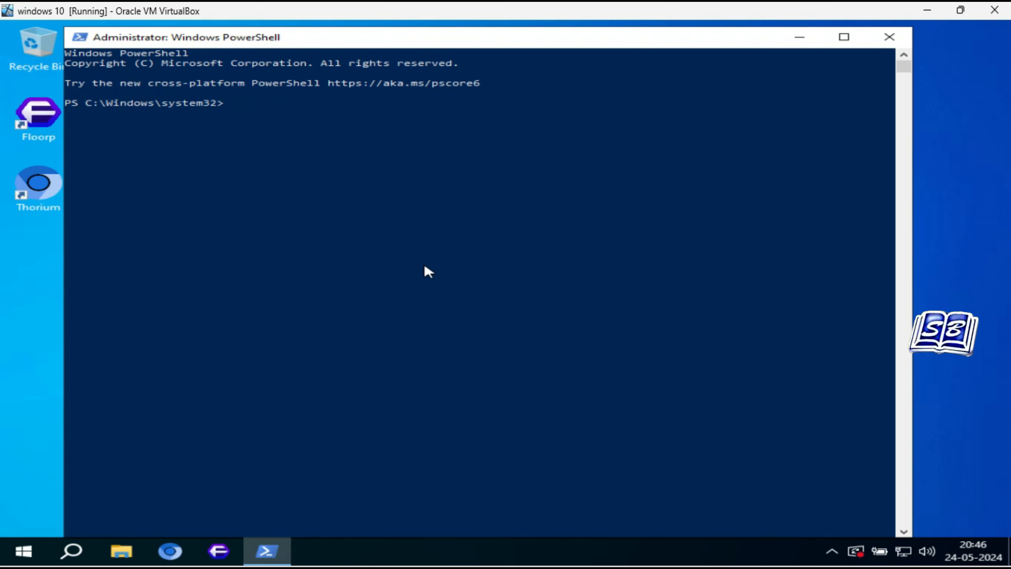
click(232, 102)
right_click(237, 113)
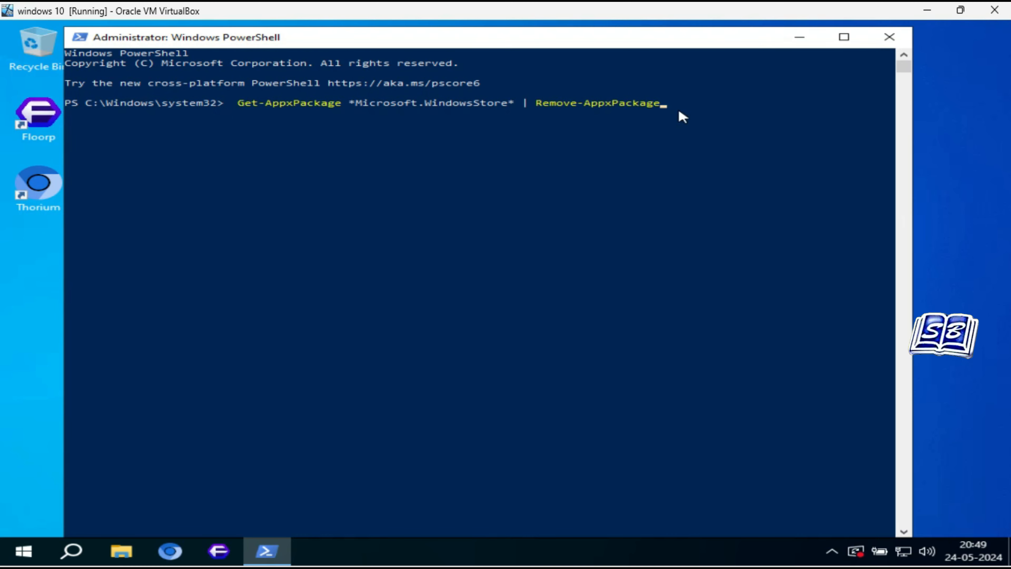
key(Return)
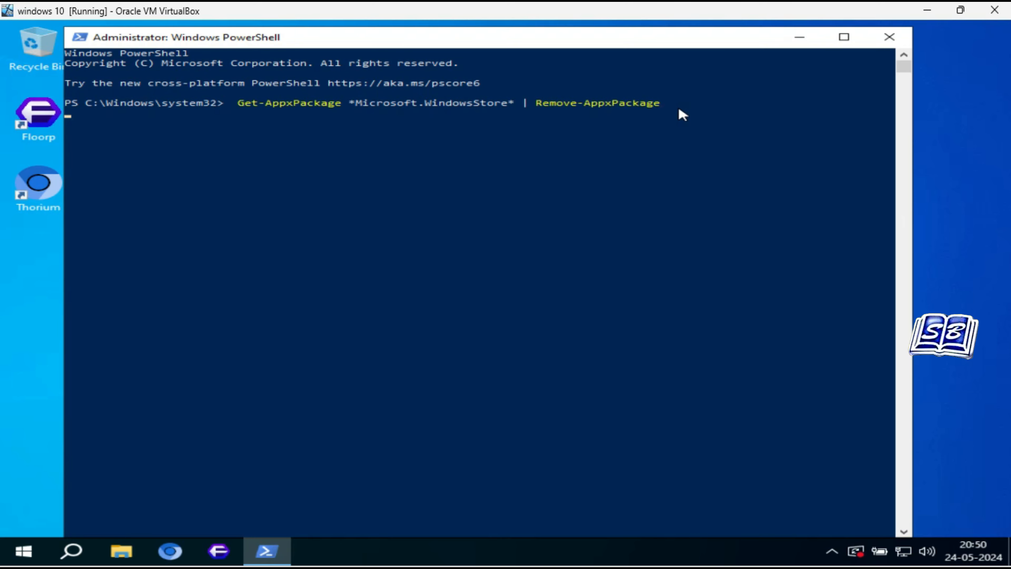
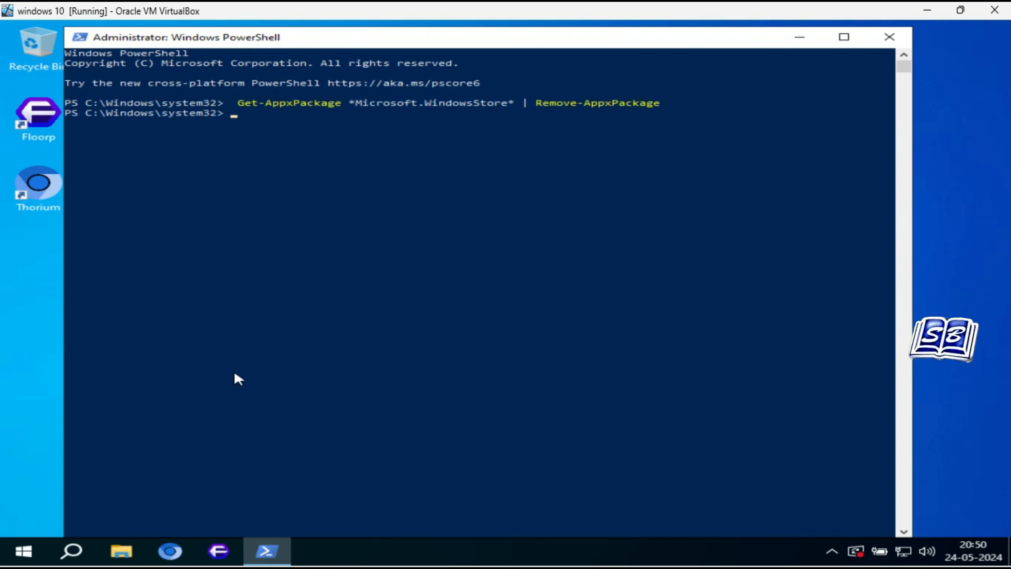
Step: Check the Start app list for Microsoft Store and OneDrive entries, and close PowerShell
click(24, 551)
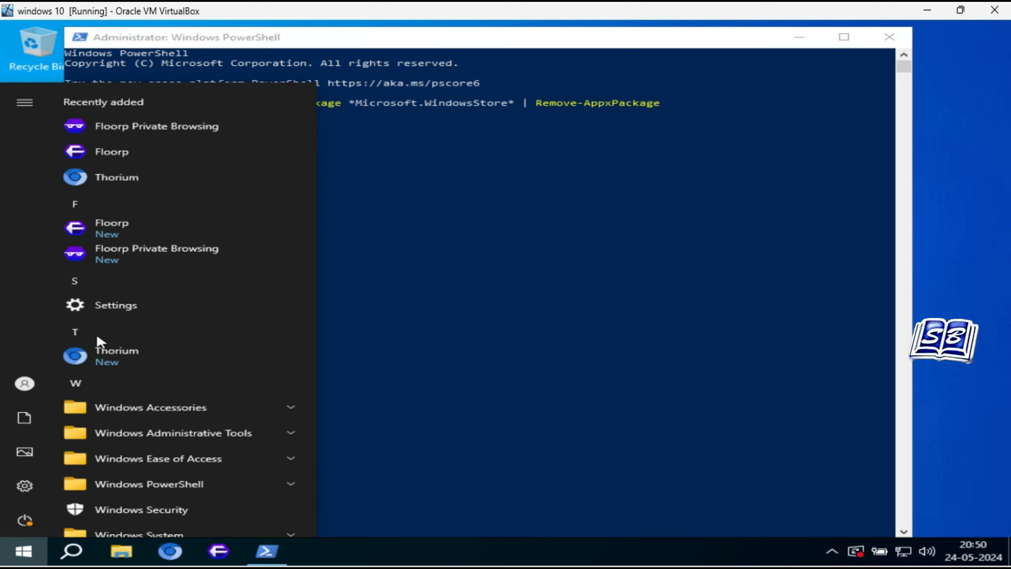
scroll(125, 458, down, 2)
scroll(126, 474, up, 2)
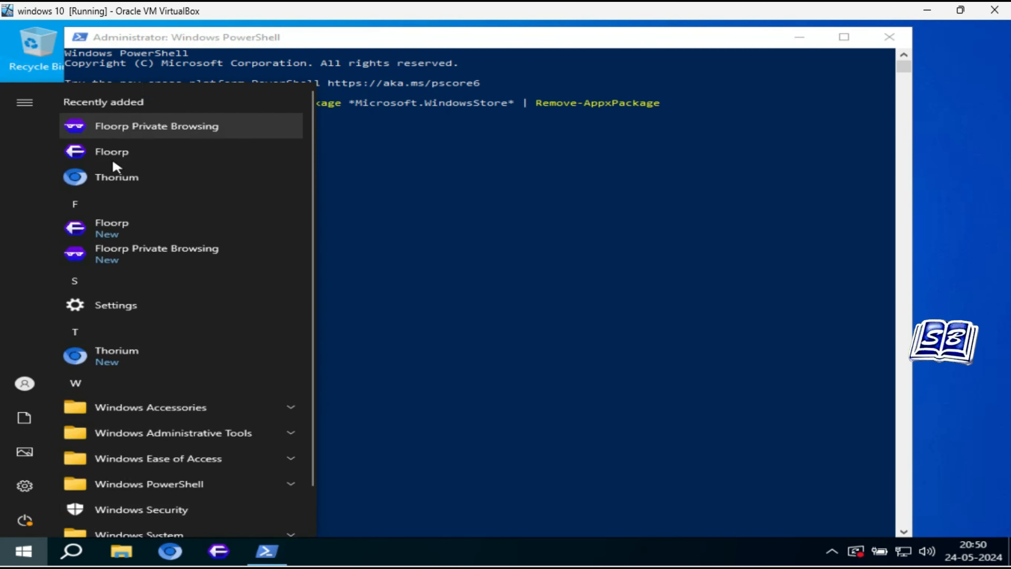
click(878, 90)
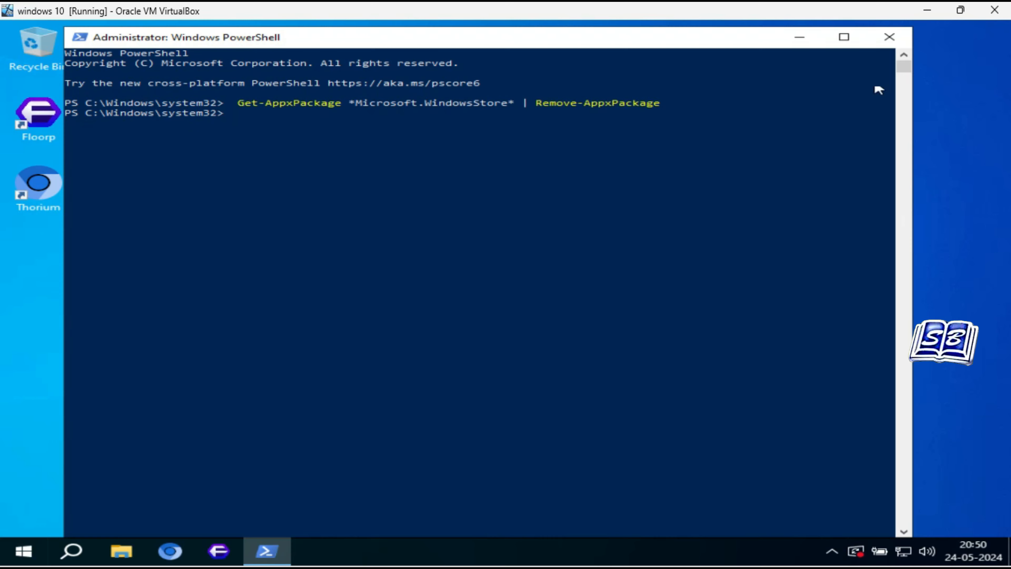
click(889, 37)
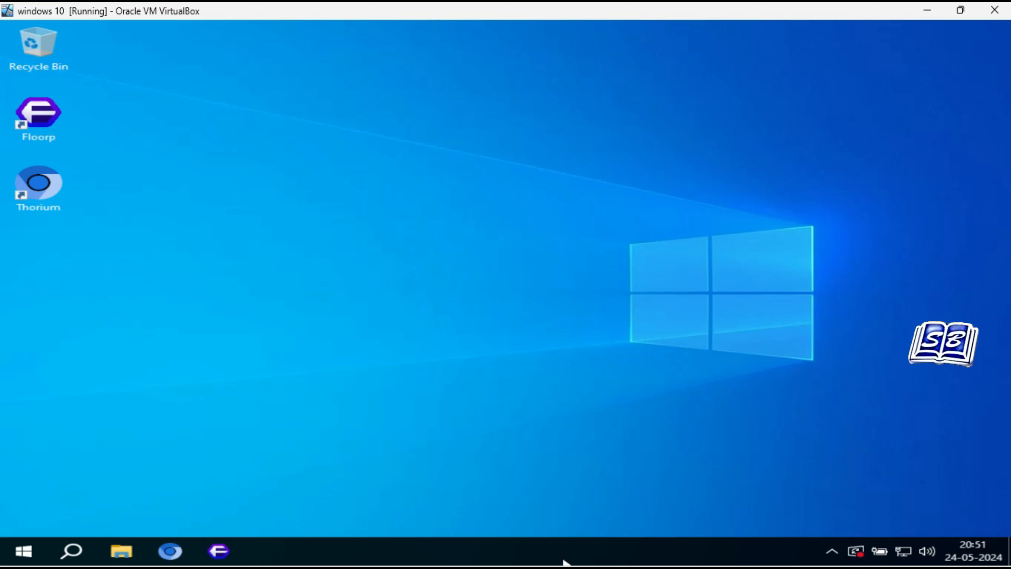
Step: In the Windows system settings, turn off app notifications, lock-screen reminders and VoIP calls, notification sounds and the Windows welcome experience
click(31, 554)
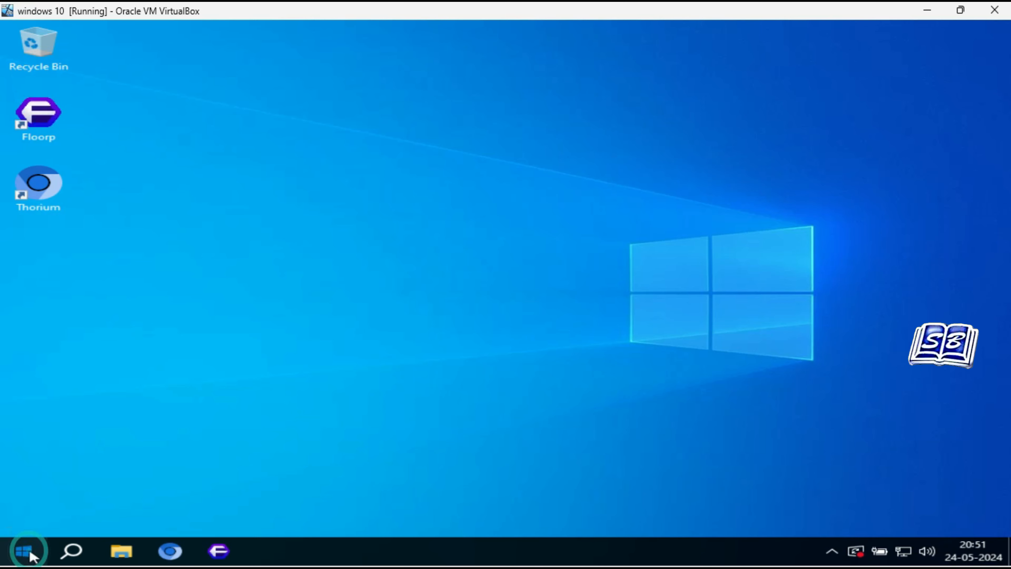
click(31, 486)
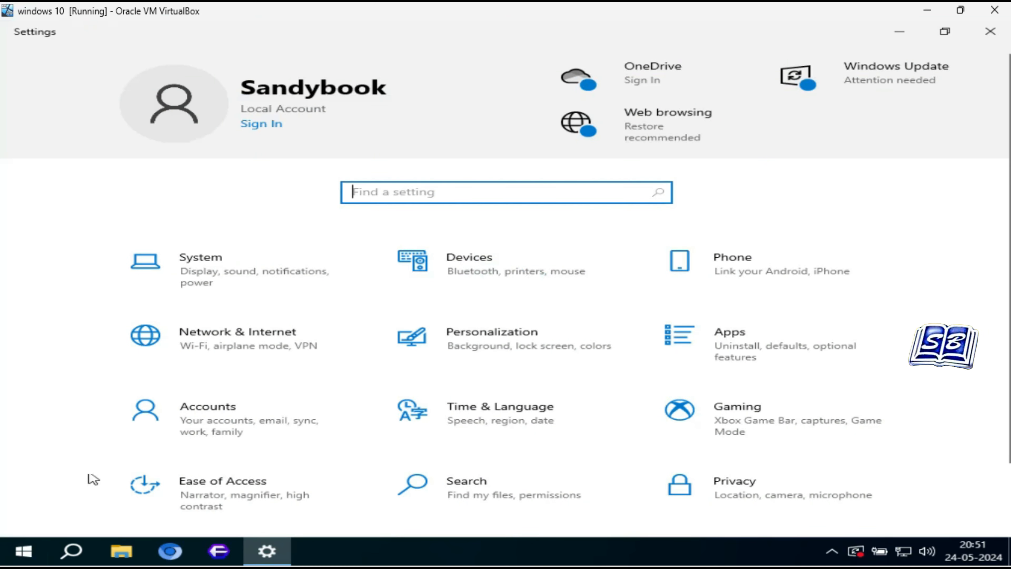
click(219, 273)
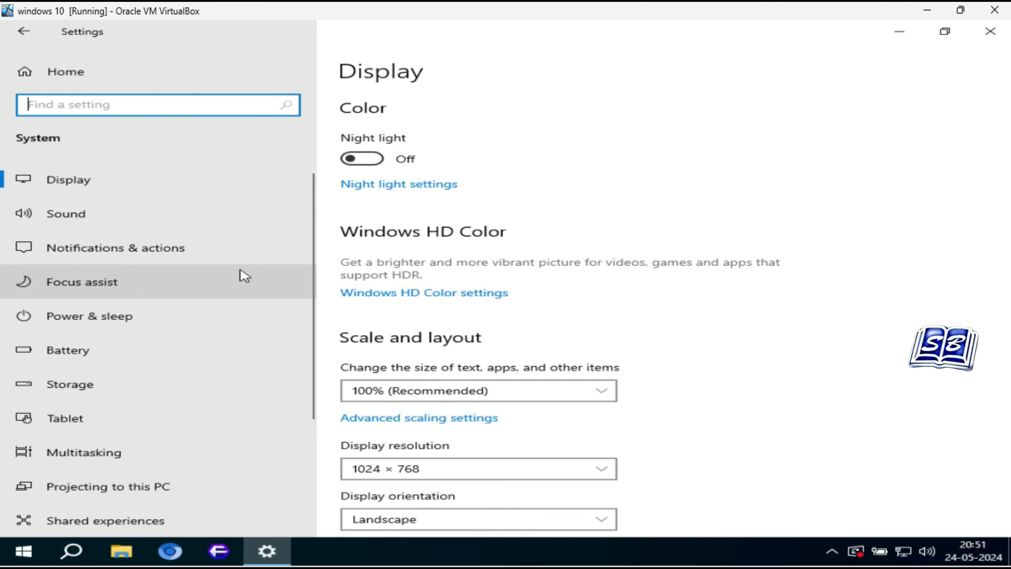
click(178, 246)
click(350, 368)
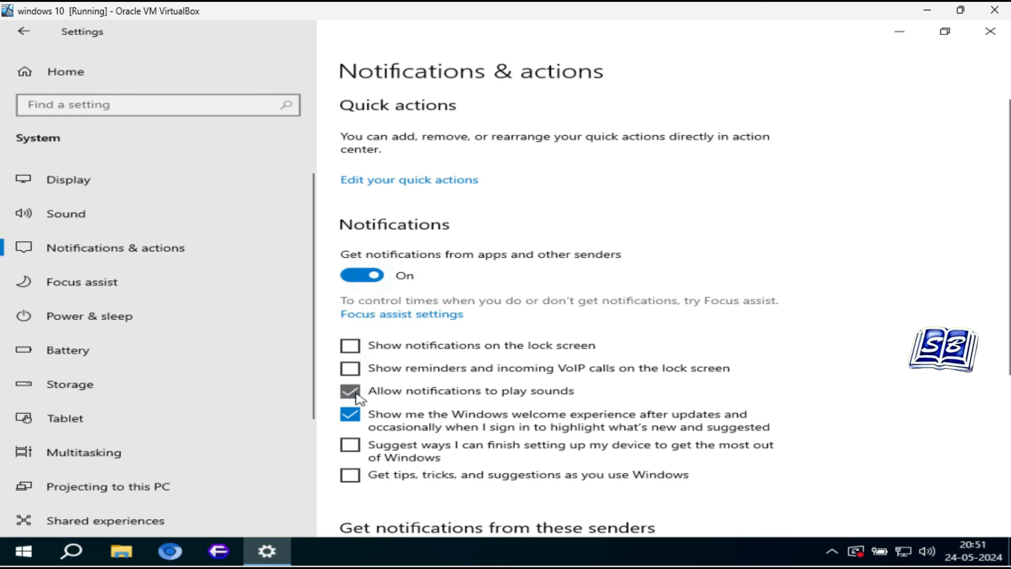
click(349, 390)
click(349, 414)
click(362, 280)
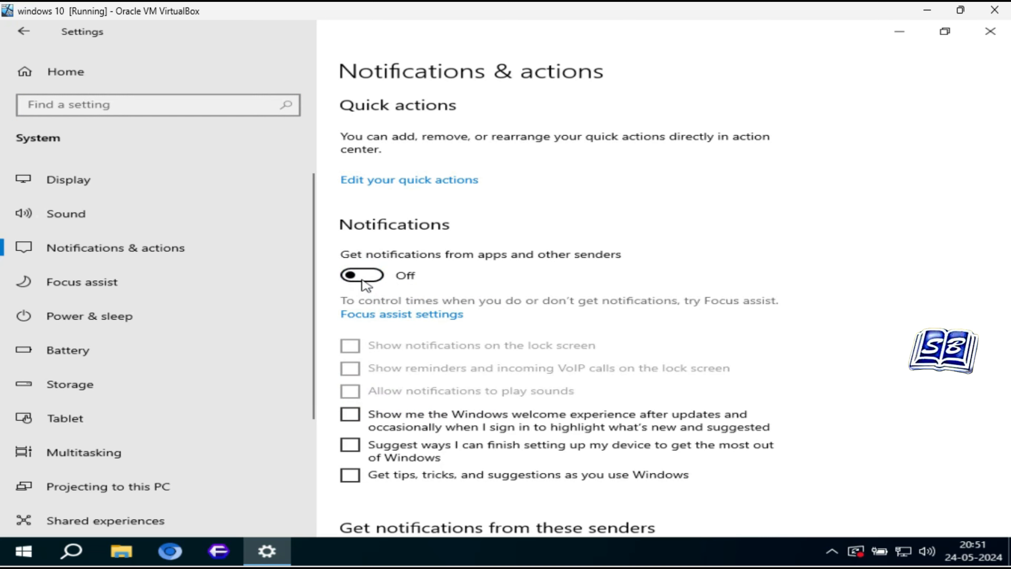
Step: Set the tablet sign-in behaviour to Never use tablet mode
click(111, 420)
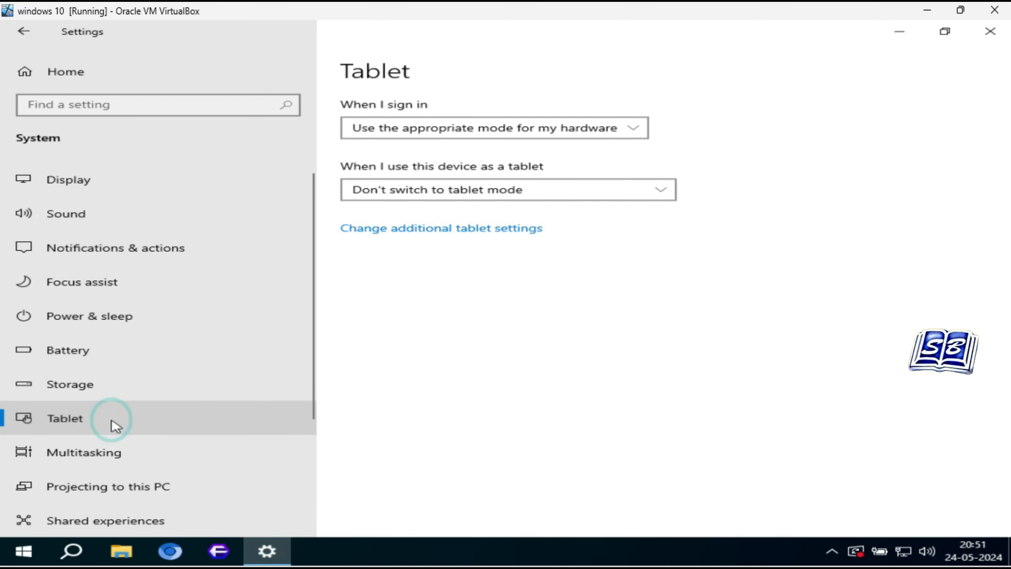
click(630, 127)
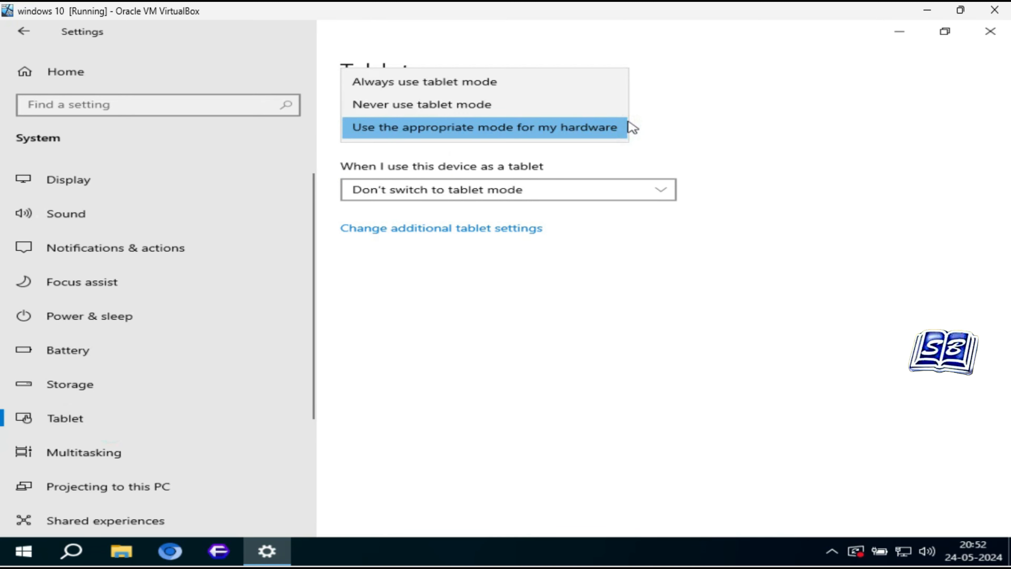
click(569, 111)
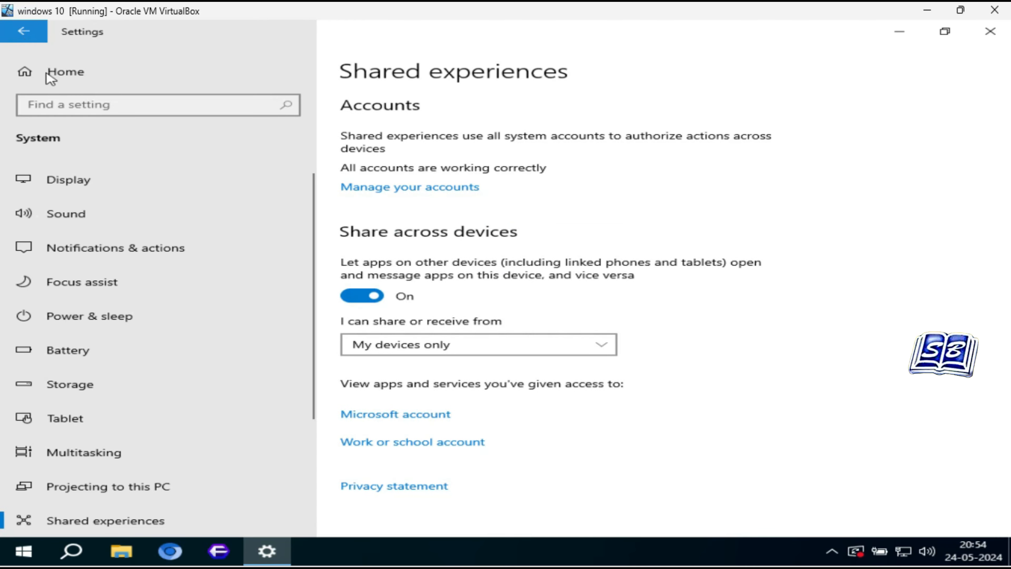
Step: Set Thorium as the default web browser in the Windows app settings, switching away from Microsoft Edge despite the recommendation
click(45, 74)
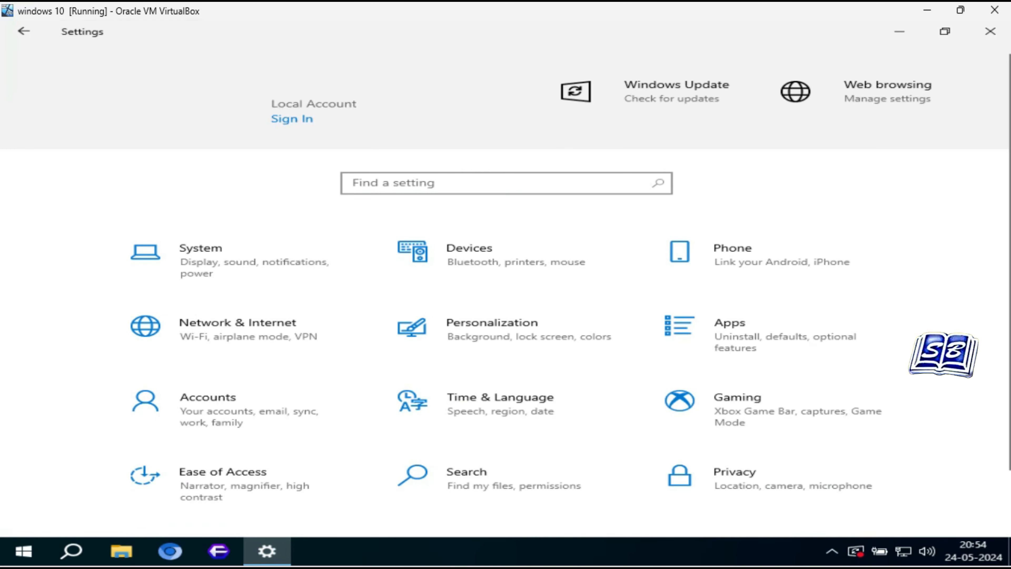
click(779, 328)
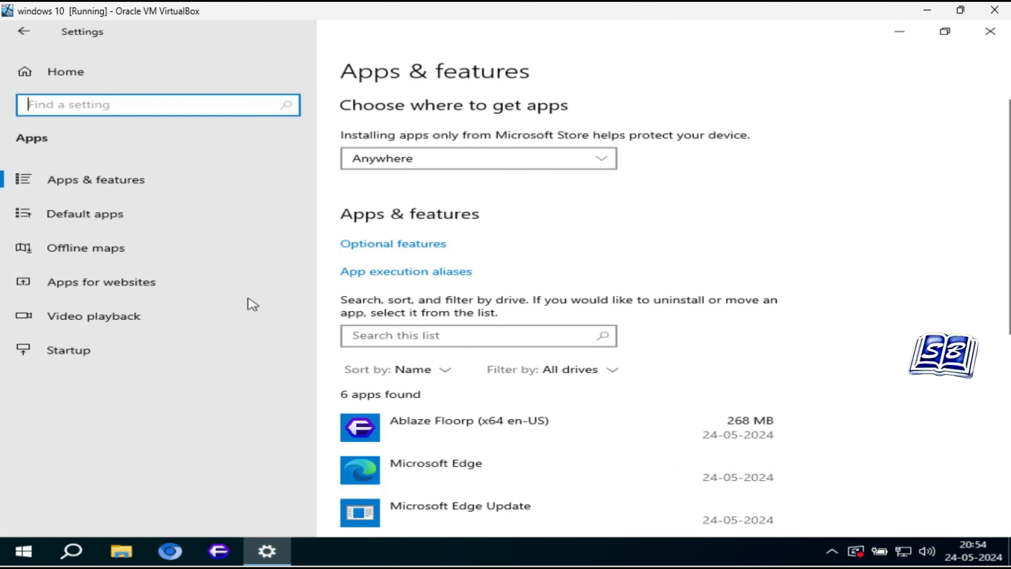
click(139, 221)
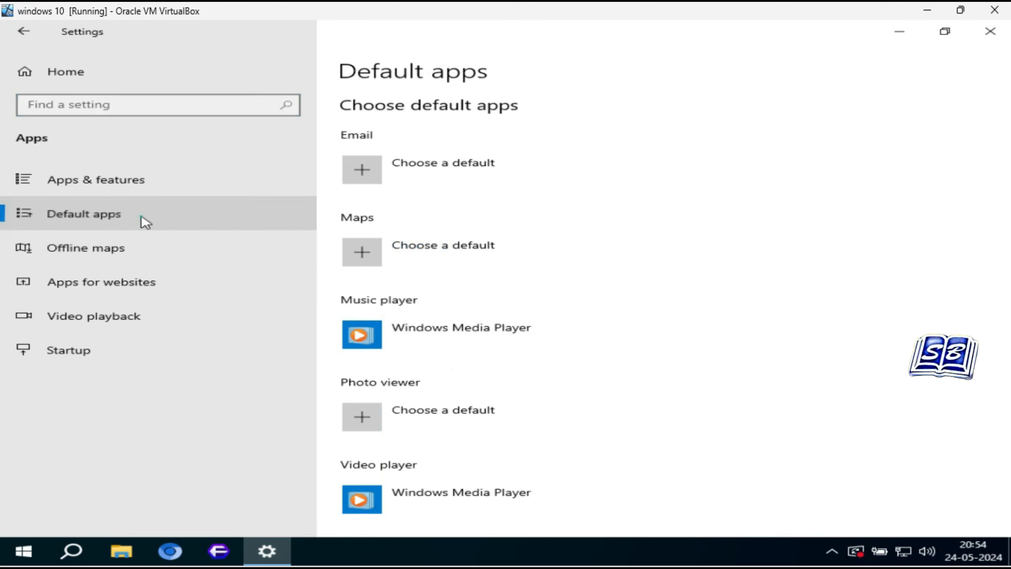
scroll(594, 324, down, 5)
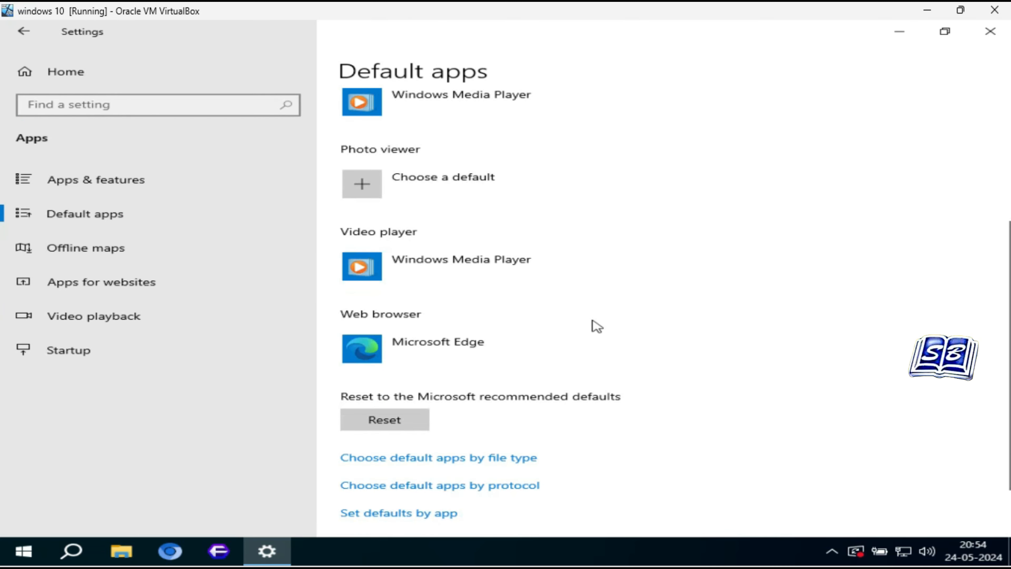
click(514, 353)
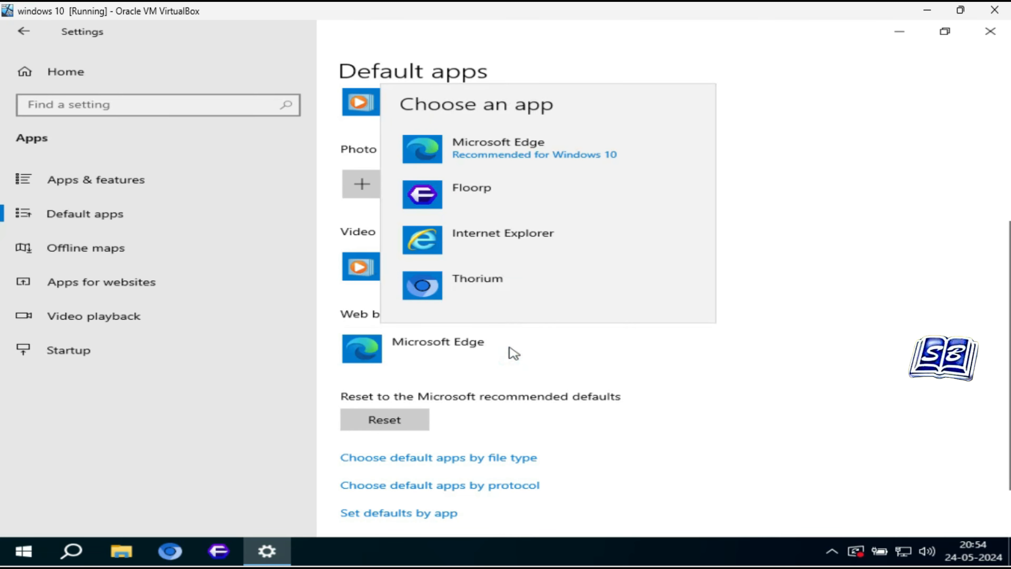
click(509, 296)
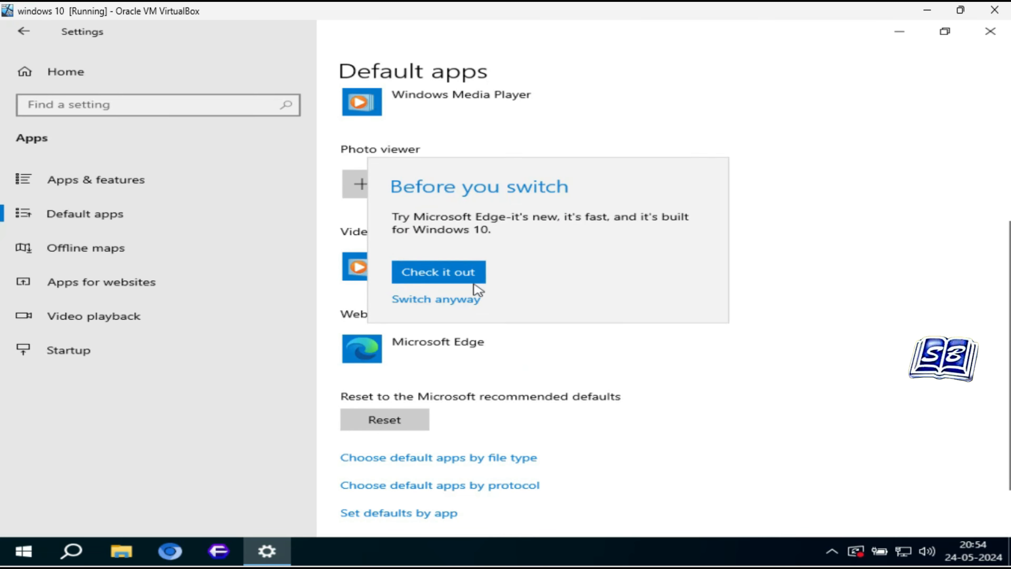
click(463, 299)
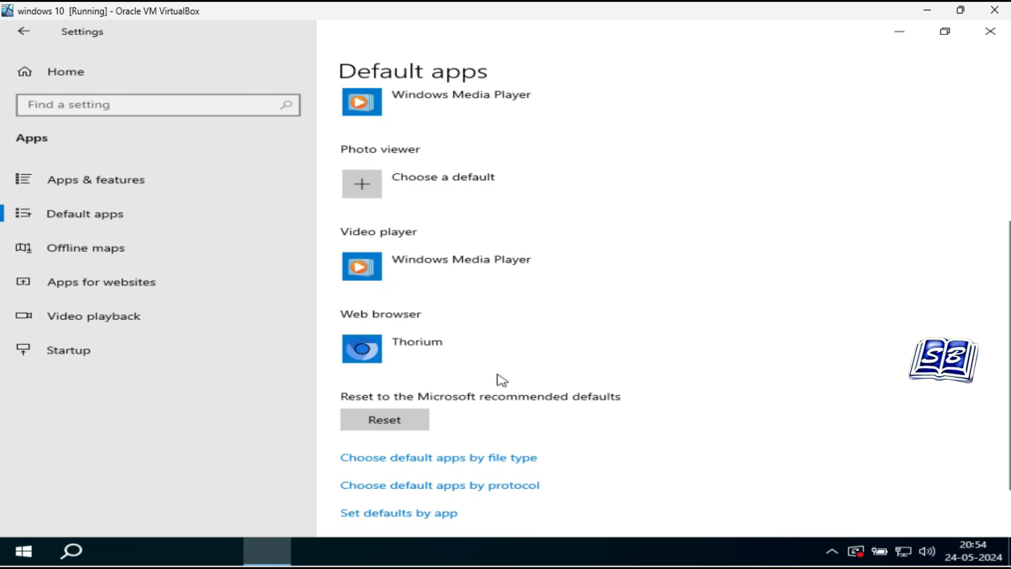
Step: Delete all downloaded offline maps and open the Apps for websites settings
scroll(497, 390, up, 3)
click(169, 253)
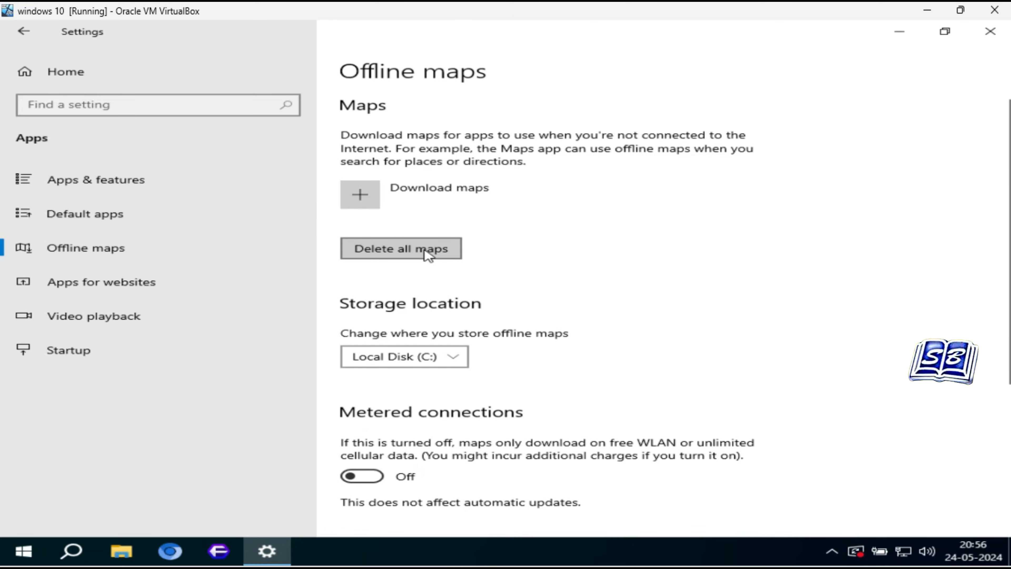
click(424, 252)
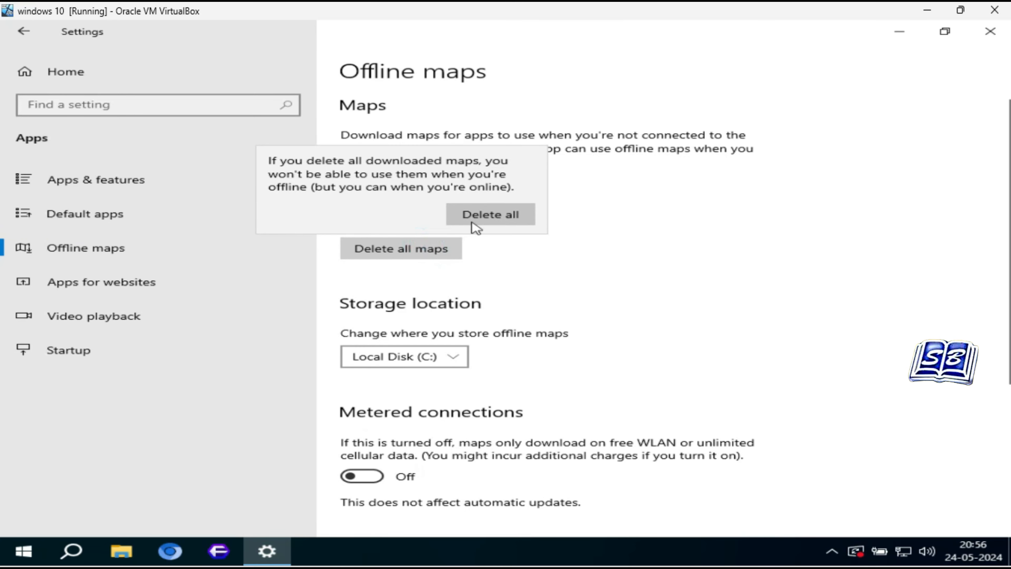
click(473, 223)
click(102, 282)
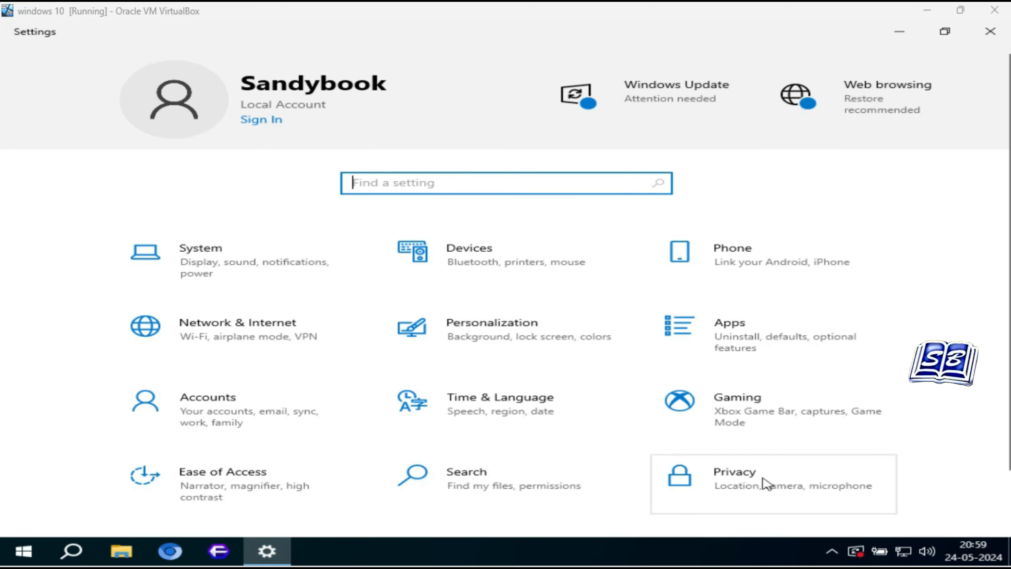
Step: In the Windows privacy settings, delete the collected diagnostic data and switch off apps running in the background
click(764, 481)
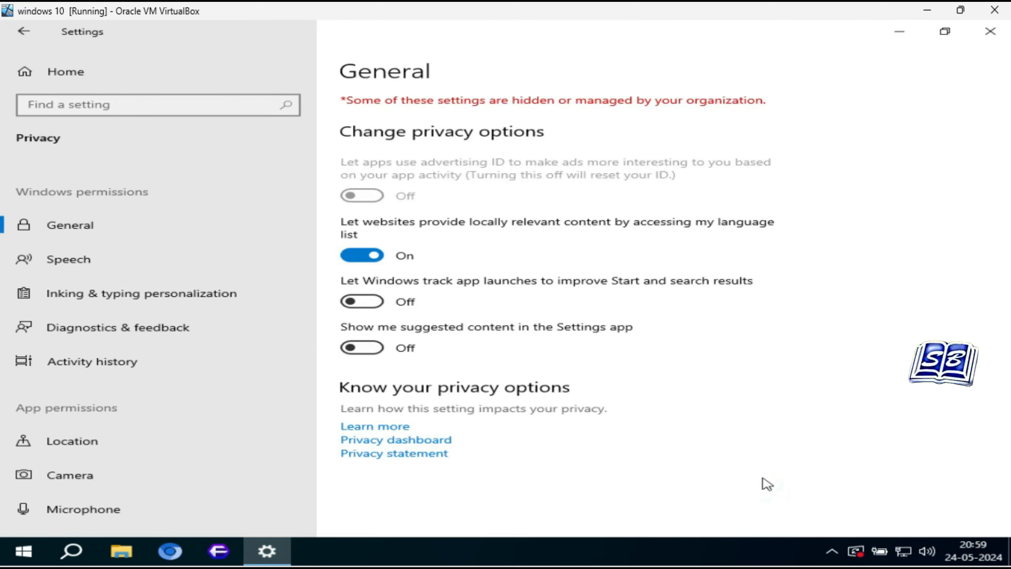
click(223, 340)
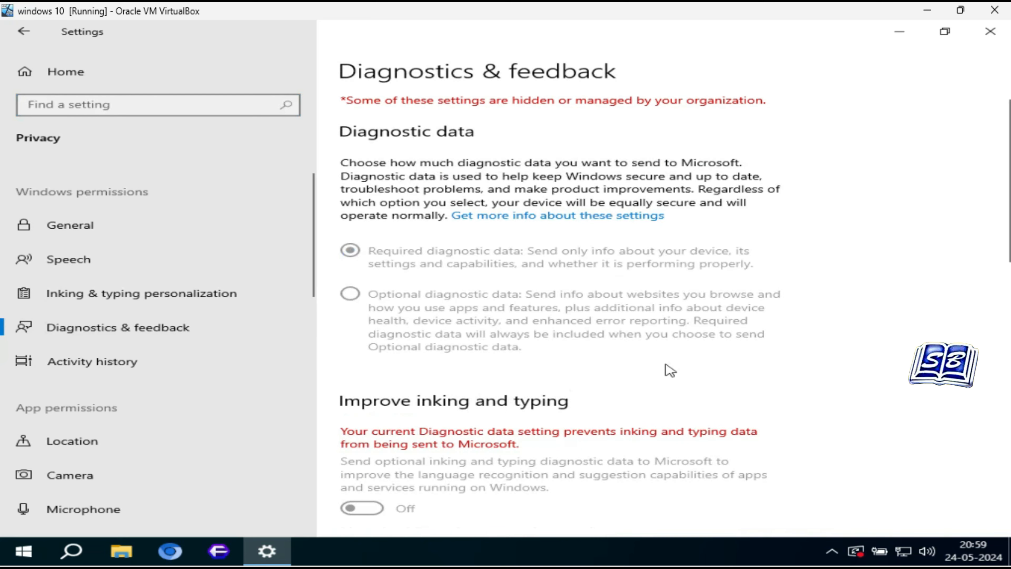
scroll(670, 370, down, 10)
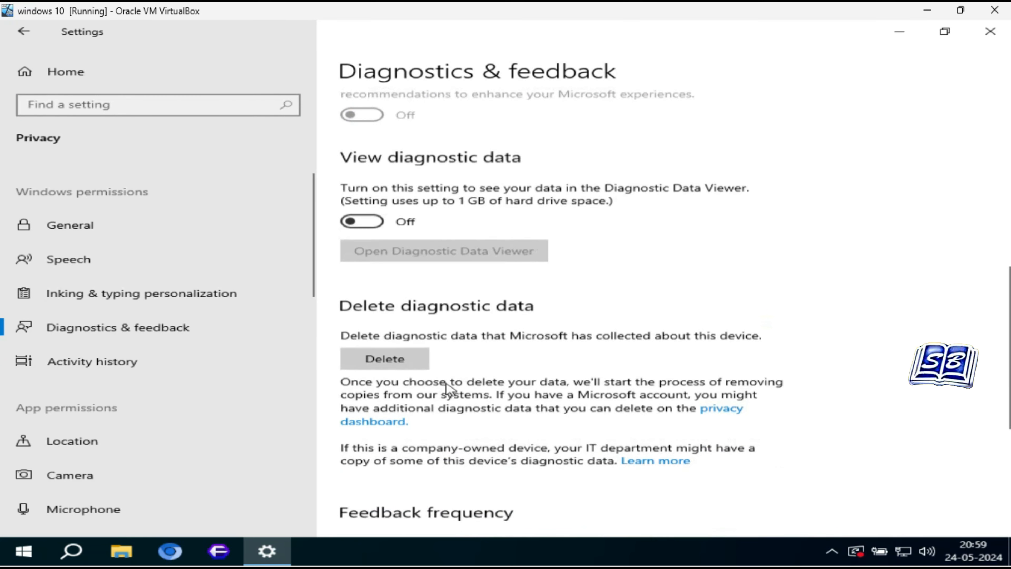
click(416, 362)
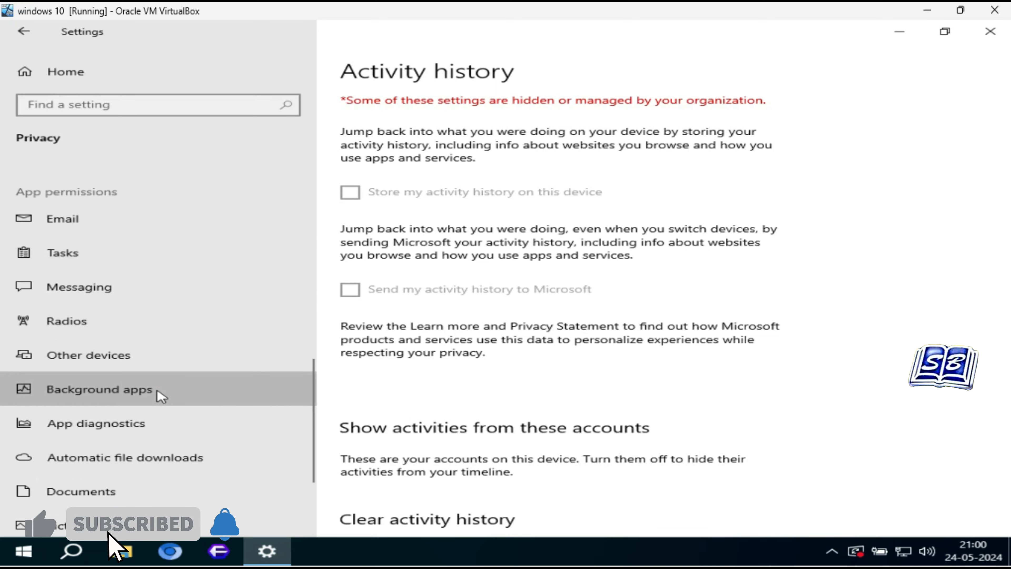
click(157, 390)
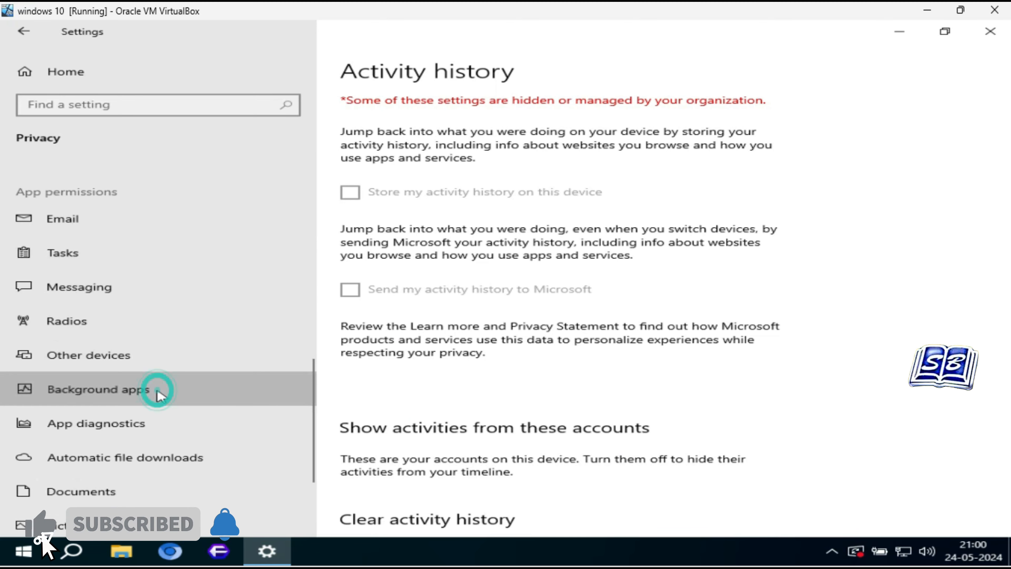
click(361, 160)
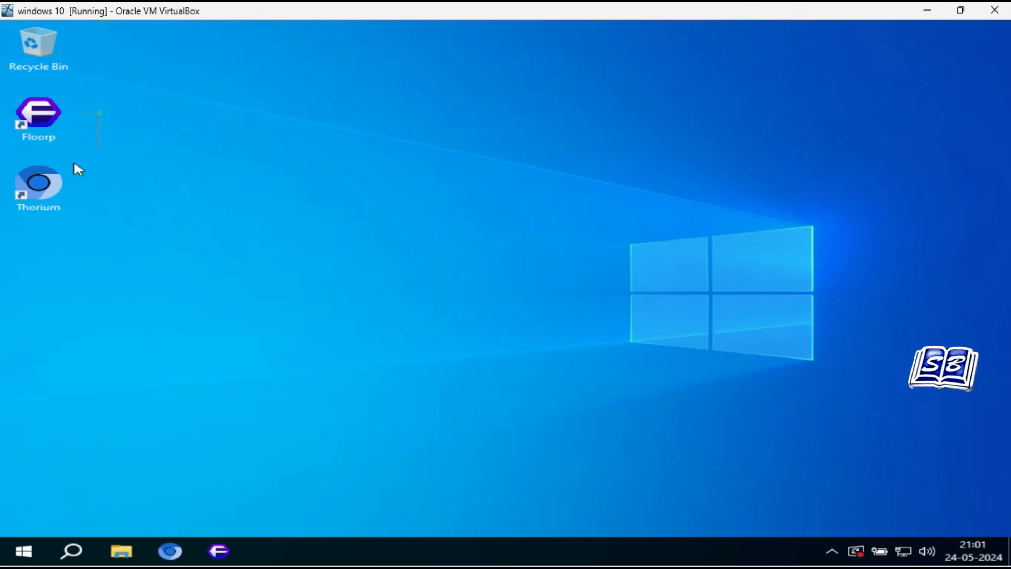
Step: Delete the Floorp and Thorium shortcuts from the desktop and empty the Recycle Bin
drag(76, 169, 48, 131)
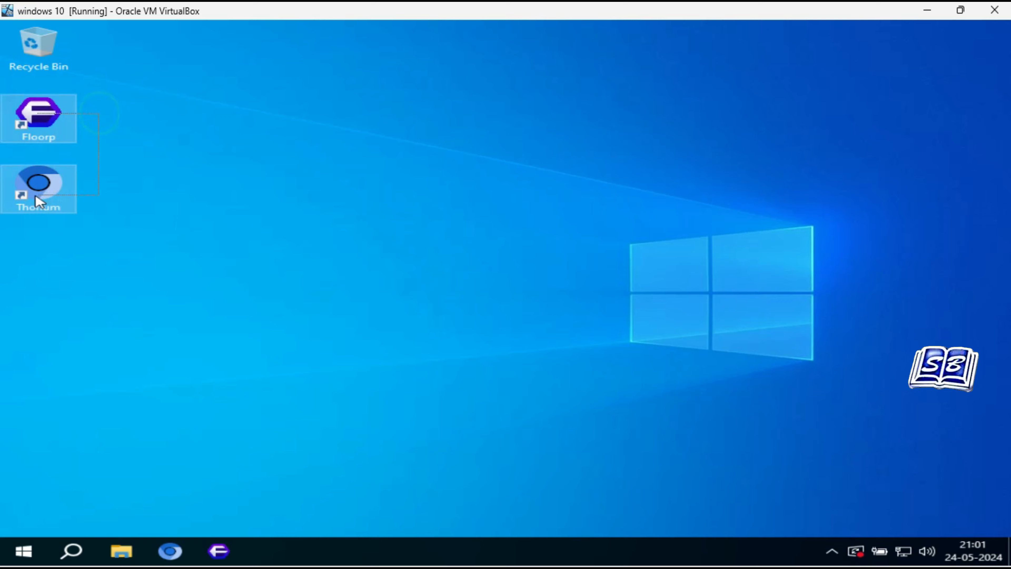
key(Delete)
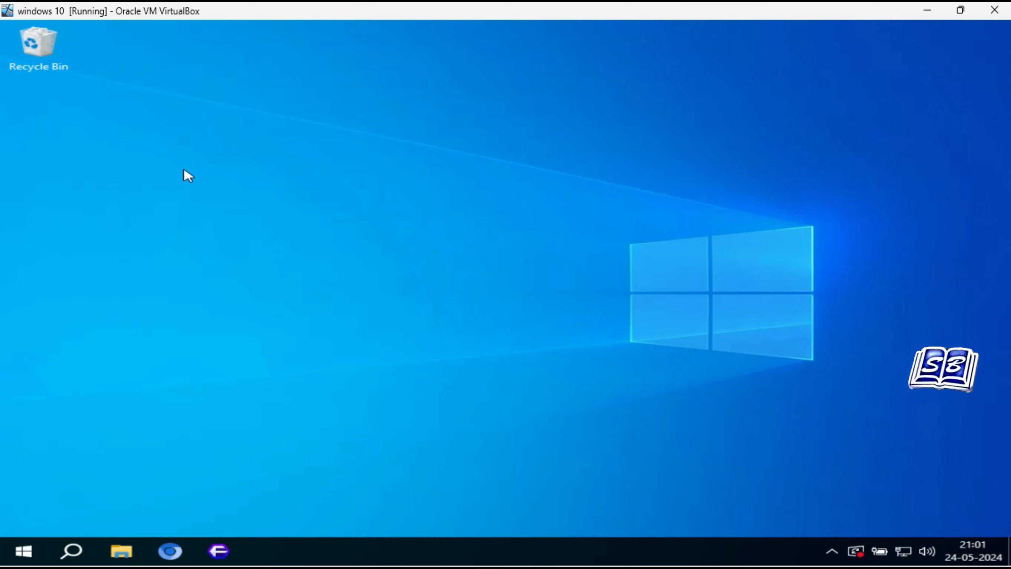
right_click(48, 52)
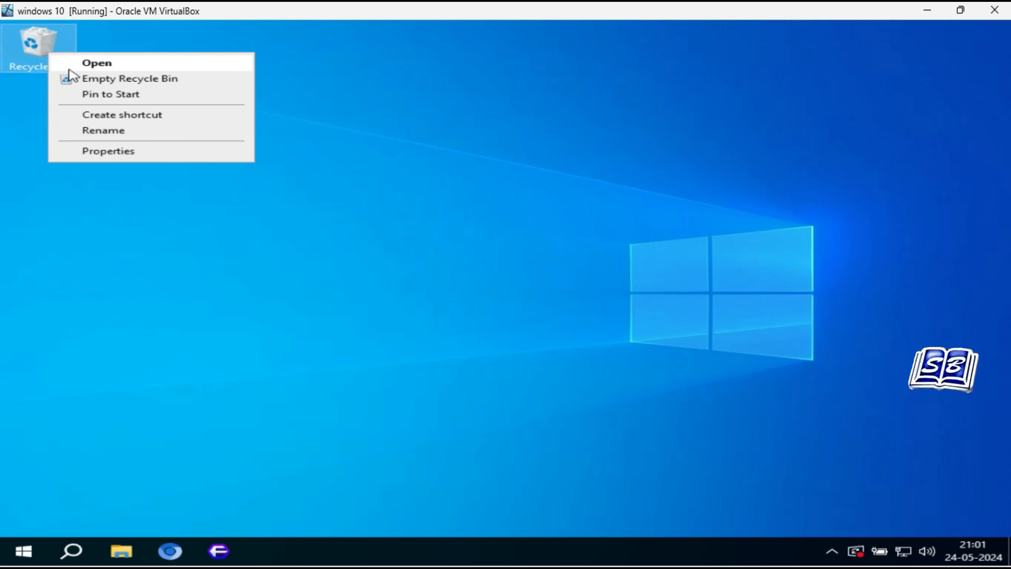
click(93, 82)
click(589, 295)
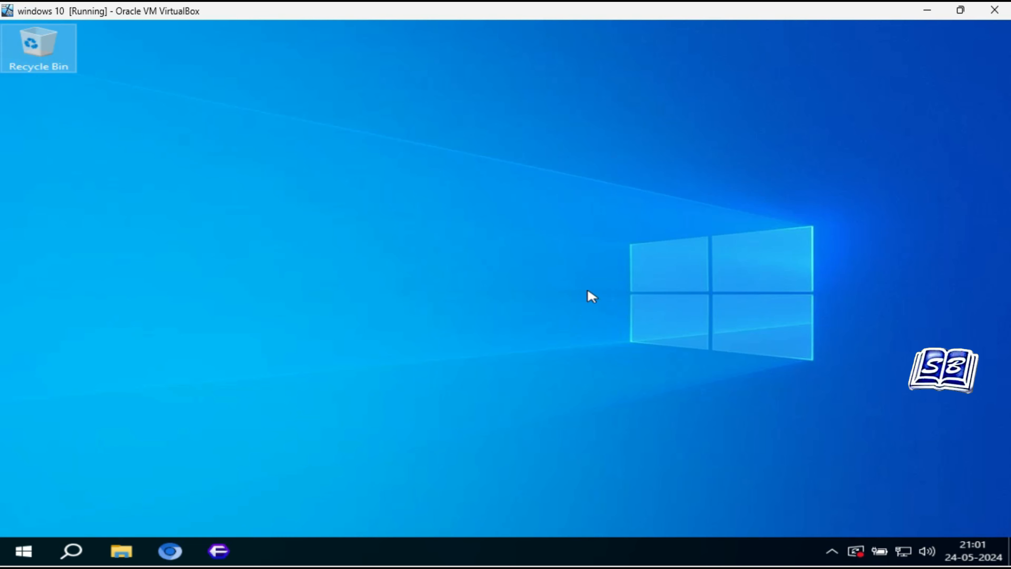
Step: Review the remaining entries in the Start app list and open the Downloads folder in File Explorer
click(24, 550)
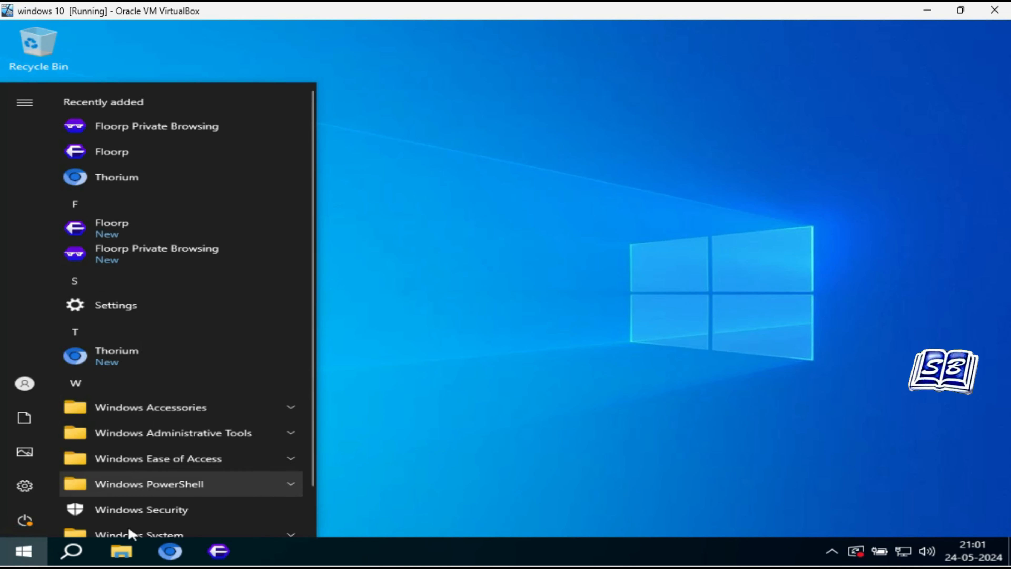
click(121, 551)
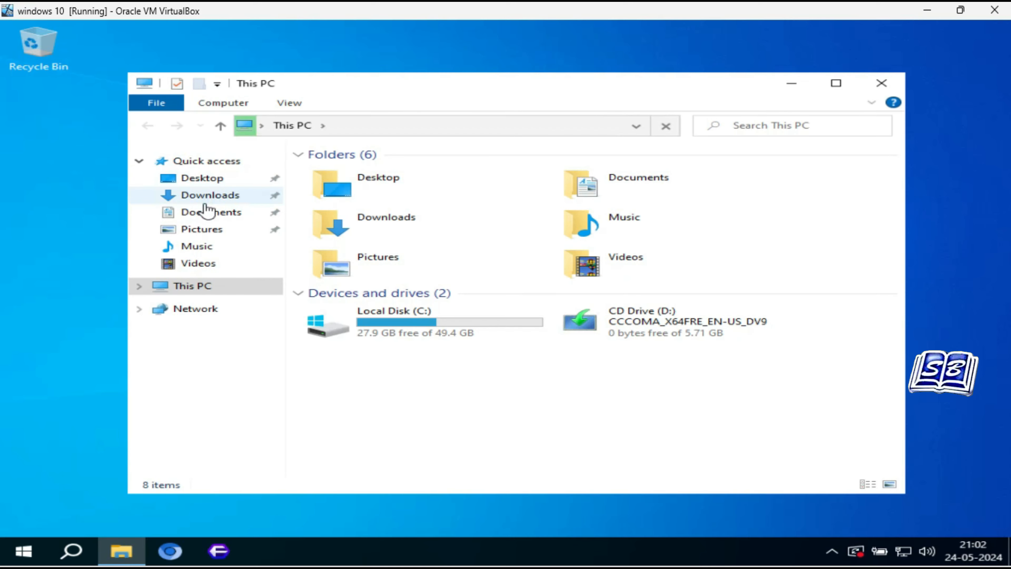
click(201, 196)
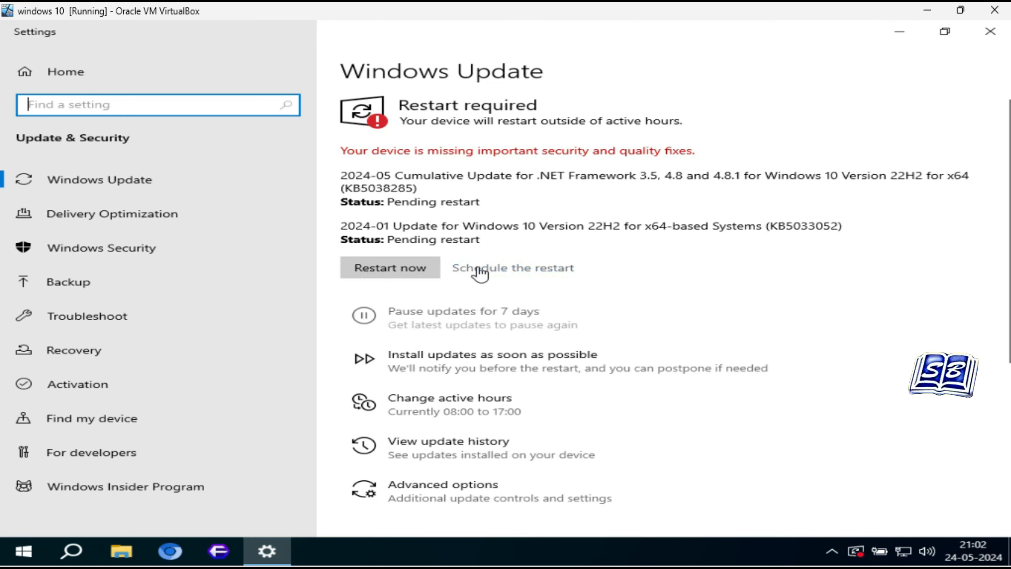
Step: Restart Windows to apply the pending updates, and check the CPU load and process count in Task Manager
click(402, 270)
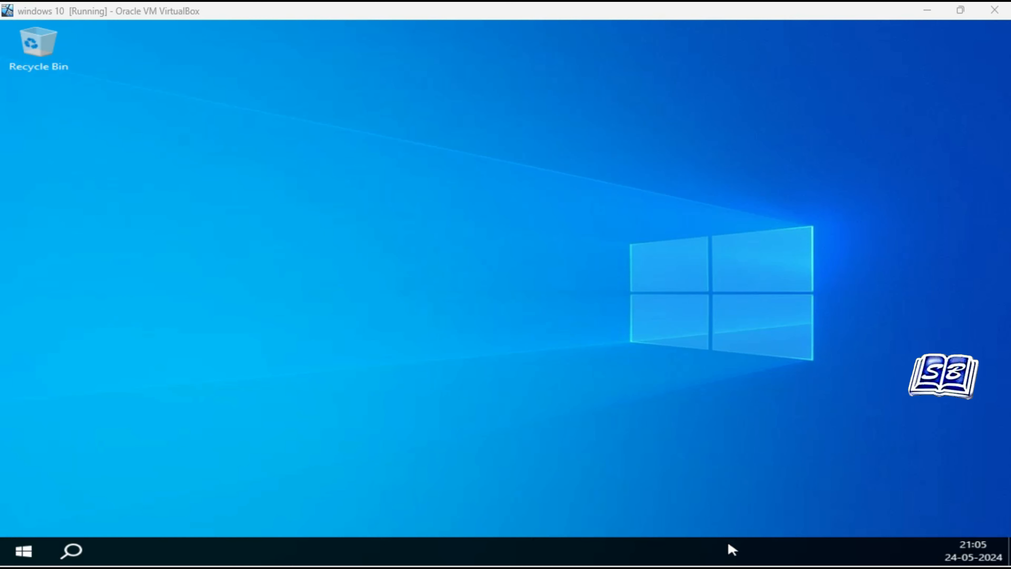
right_click(729, 552)
click(748, 482)
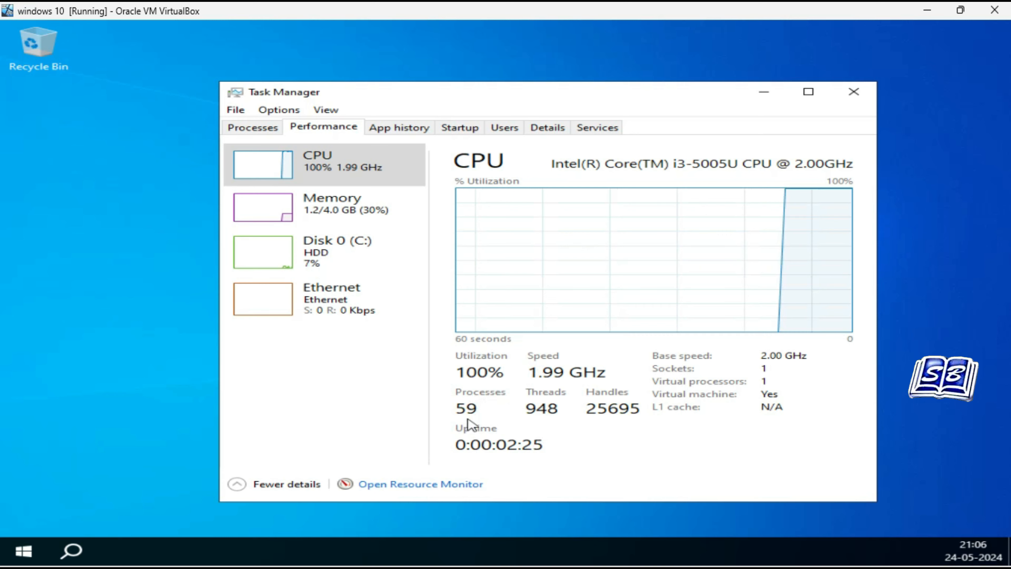
click(865, 97)
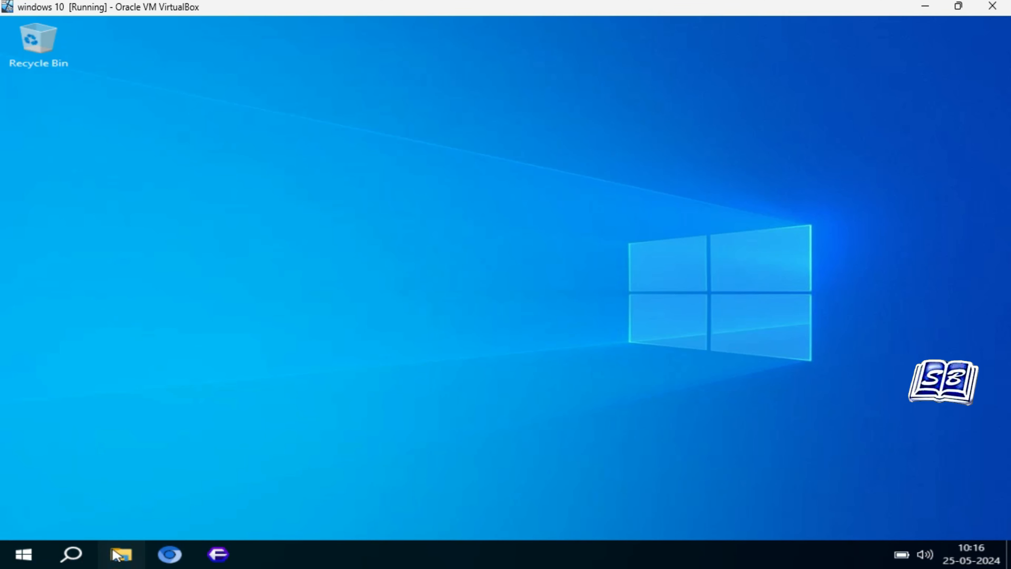
Step: Check the free space on Local Disk (C:) in a maximized File Explorer window, and minimize the window
click(115, 551)
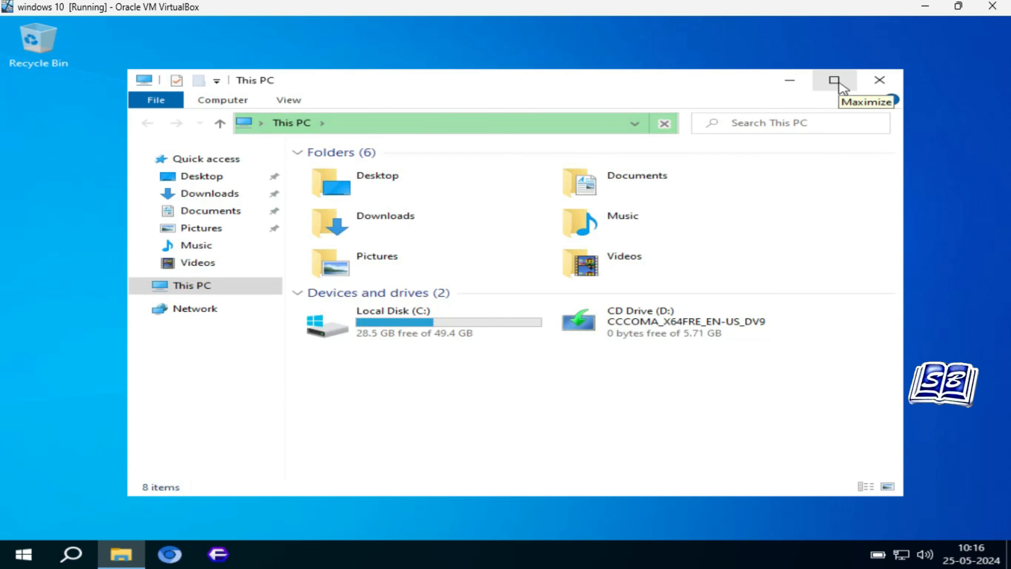
click(834, 81)
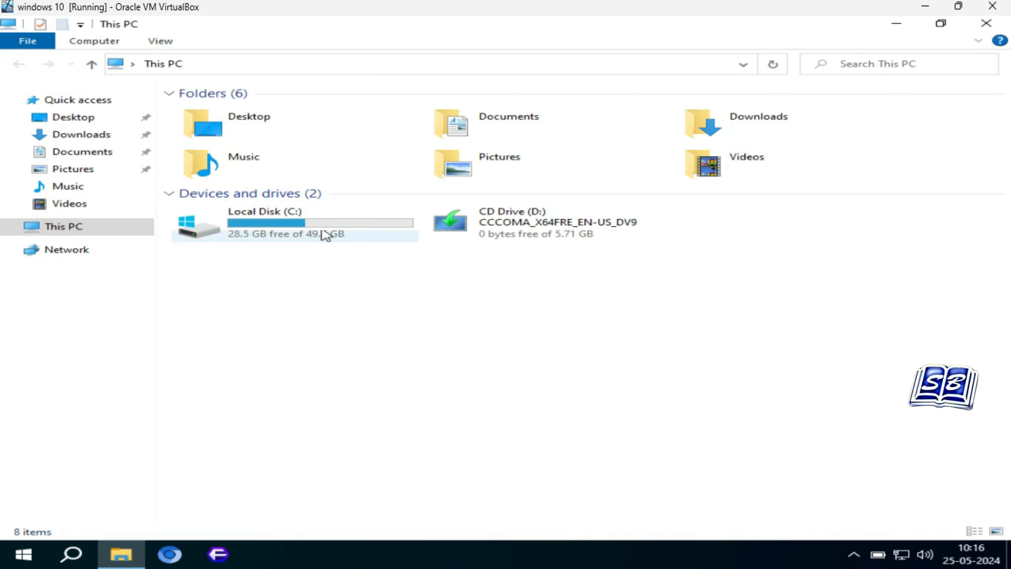
mouse_move(338, 239)
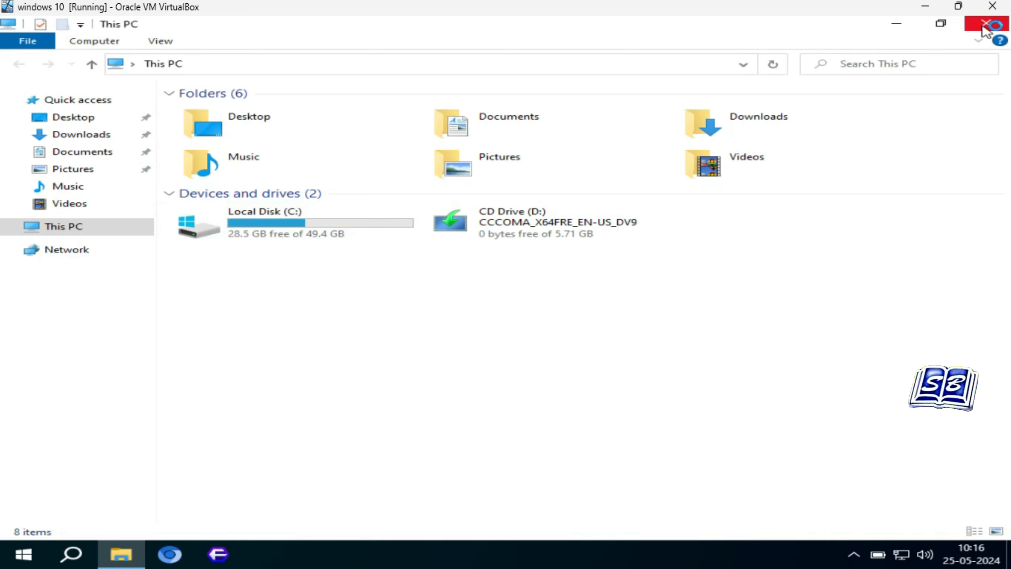
click(902, 24)
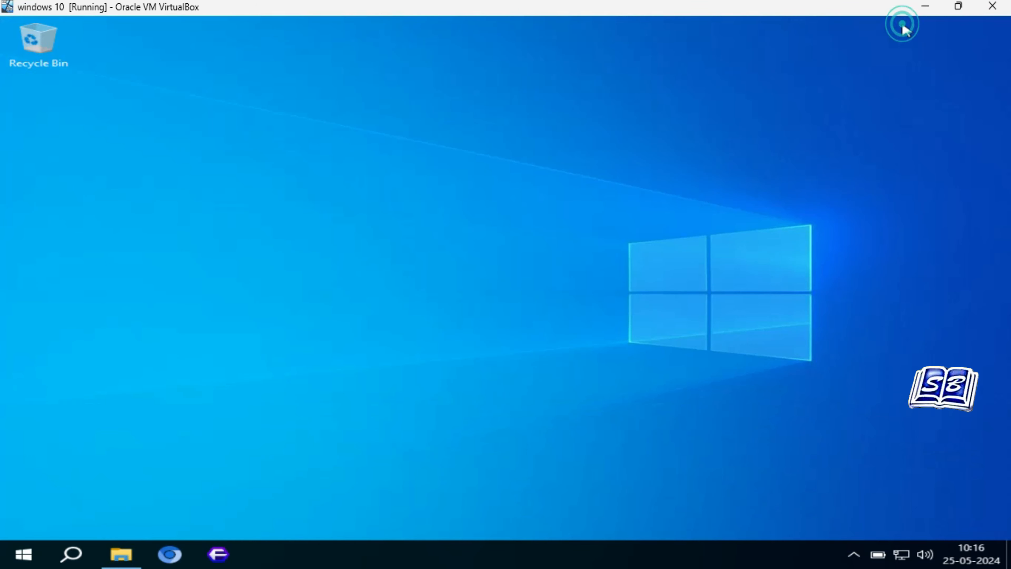
Step: Shrink the C: volume by 15000 MB in Disk Management
right_click(25, 559)
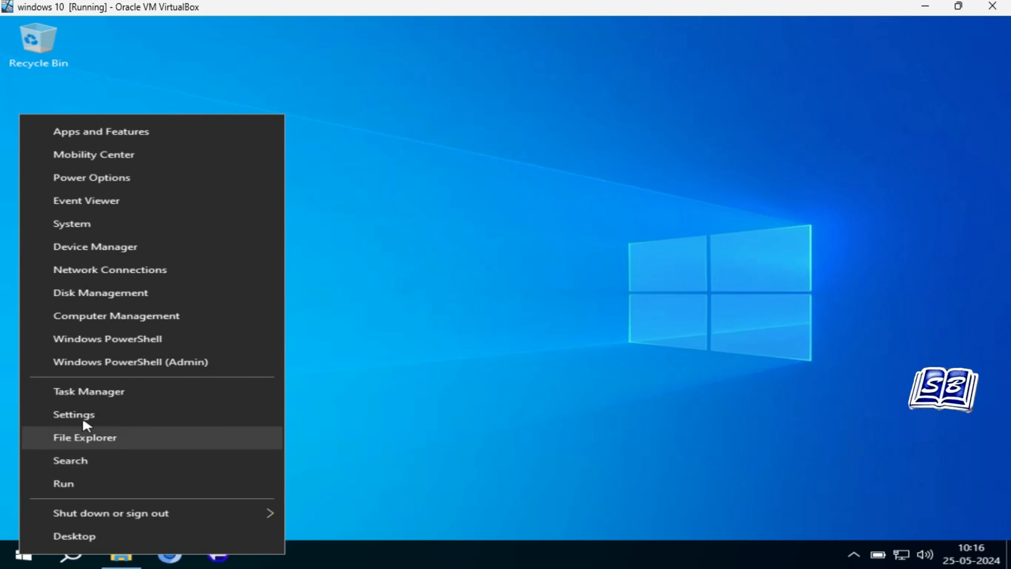
click(166, 284)
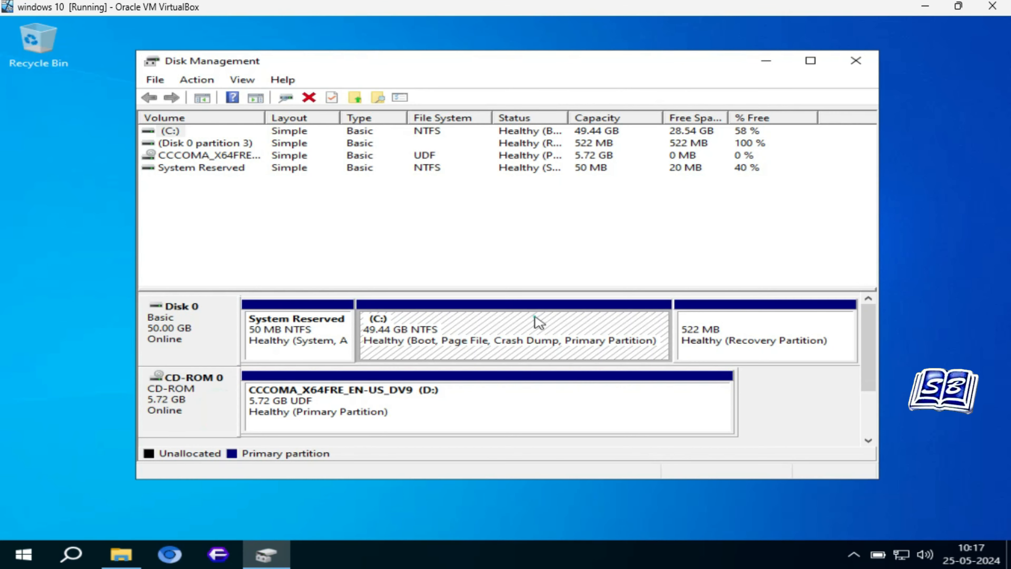
click(534, 318)
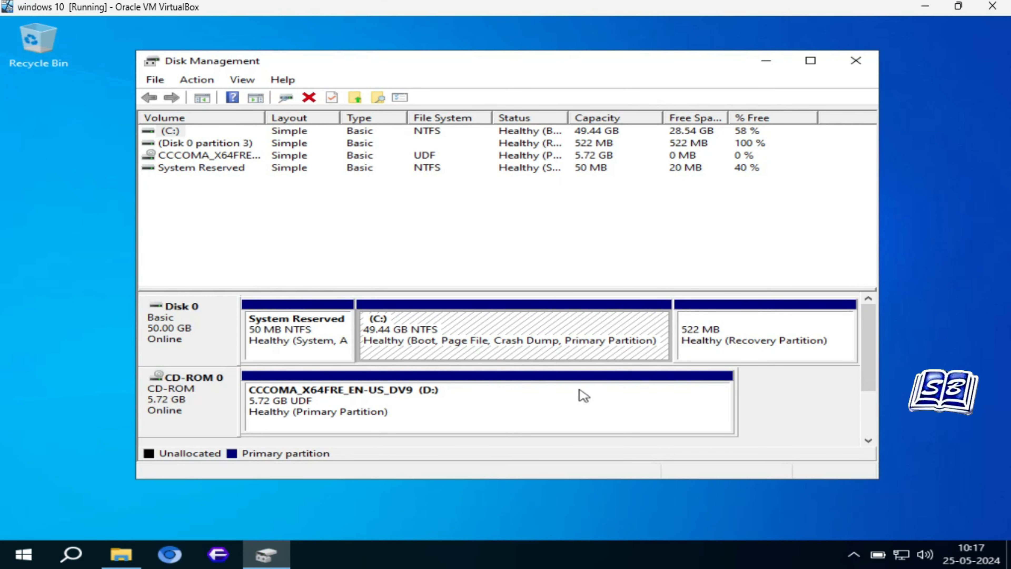
right_click(522, 329)
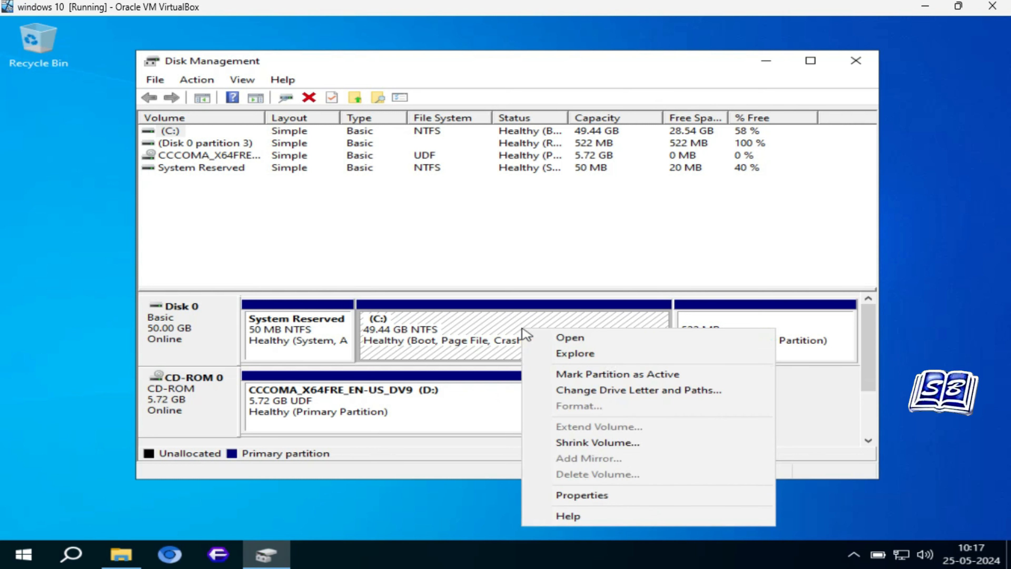
click(597, 443)
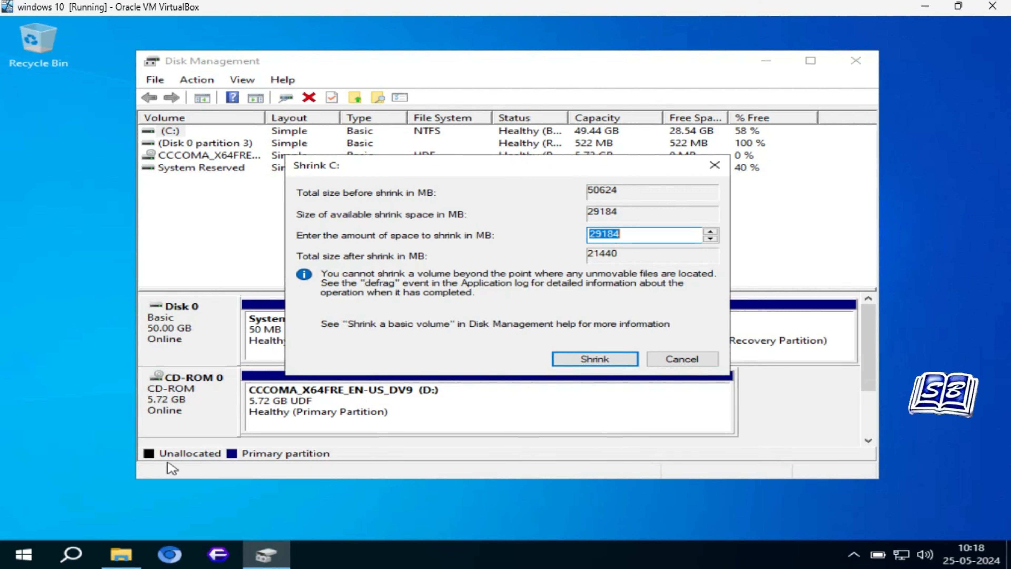
text(15)
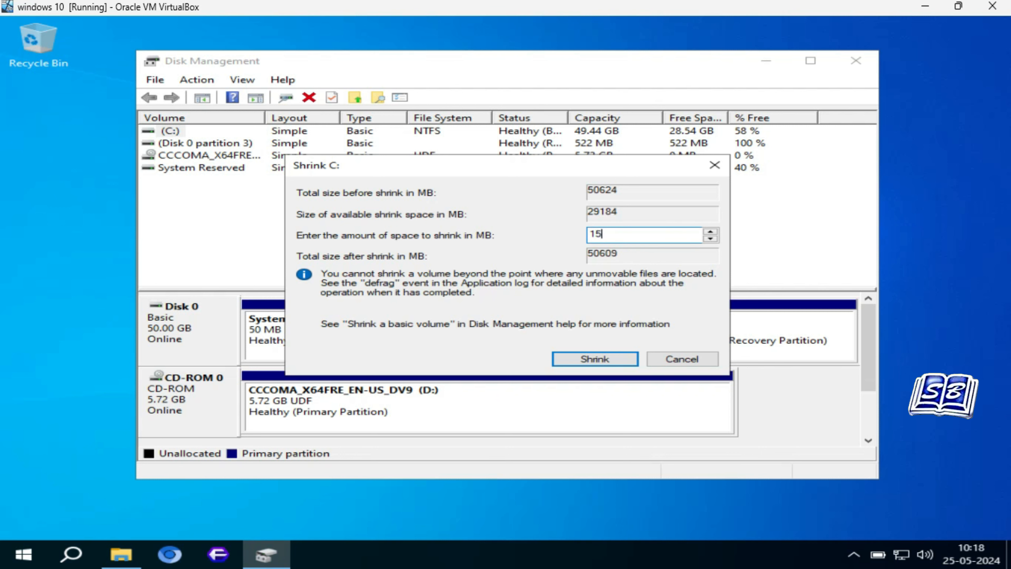
text(000)
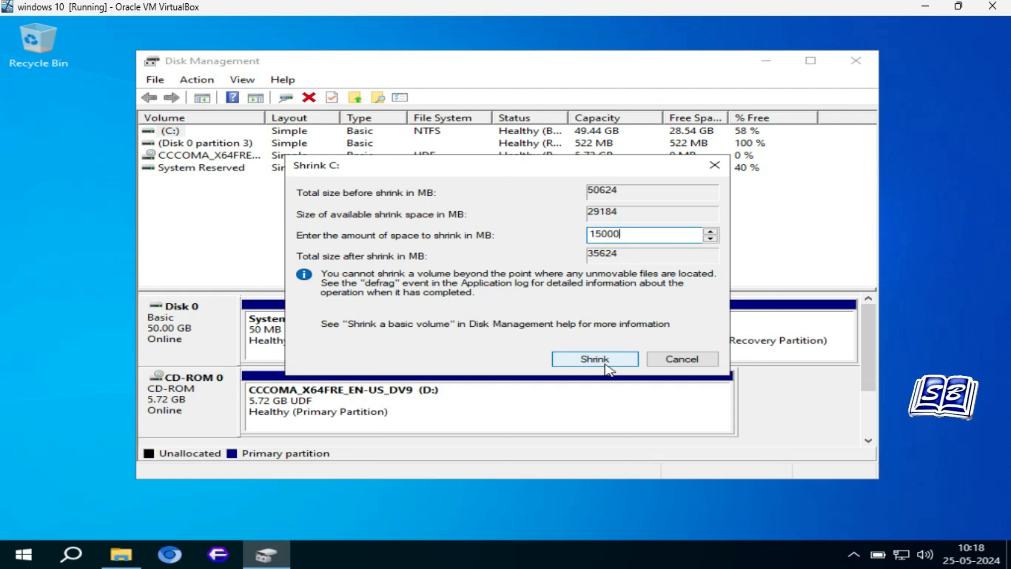
click(594, 359)
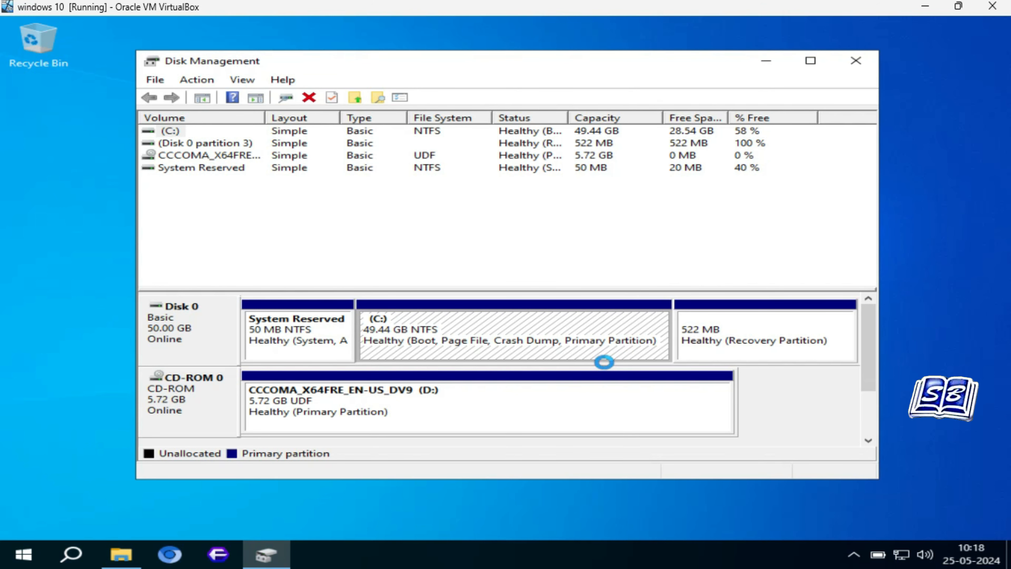
Step: Create a 14999 MB NTFS simple volume with letter E: and label New Volume in the unallocated space, quick-formatted, and close Disk Management
right_click(613, 334)
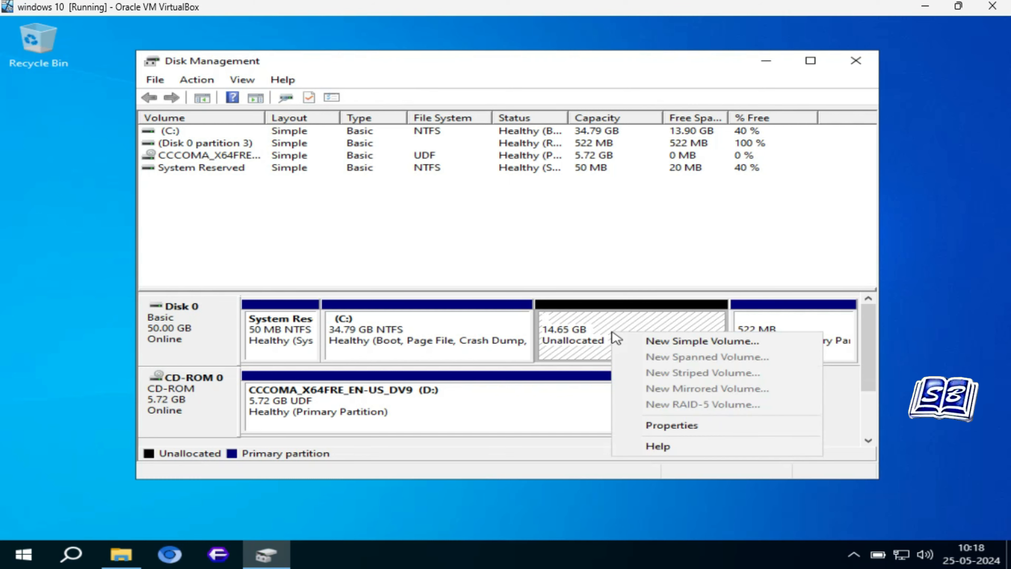
click(665, 345)
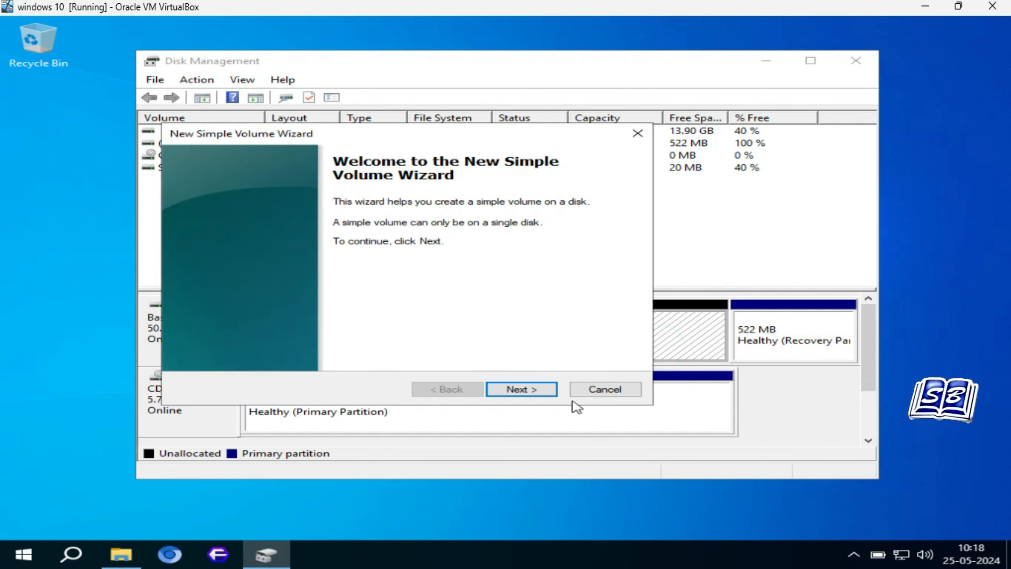
click(551, 394)
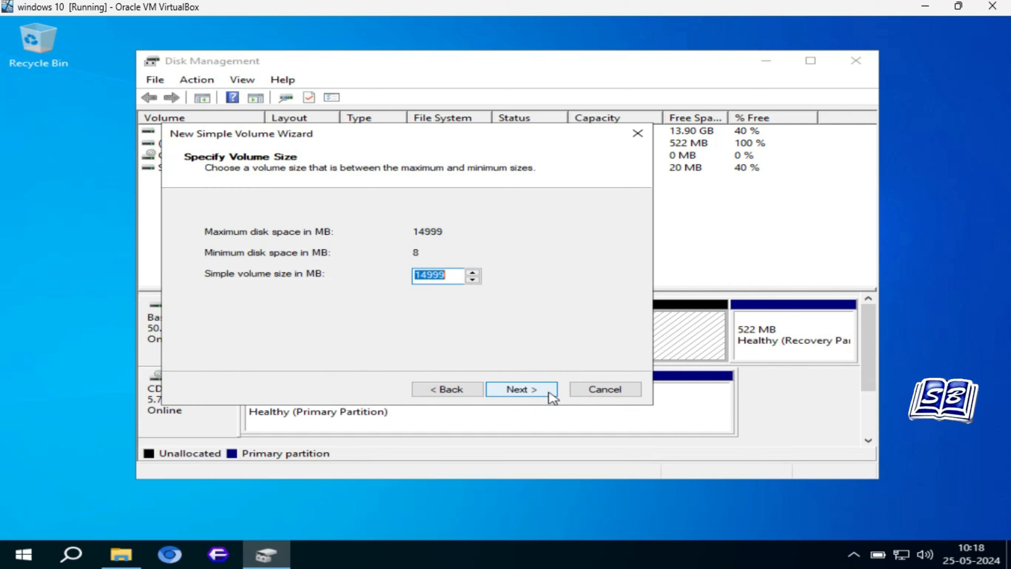
click(532, 394)
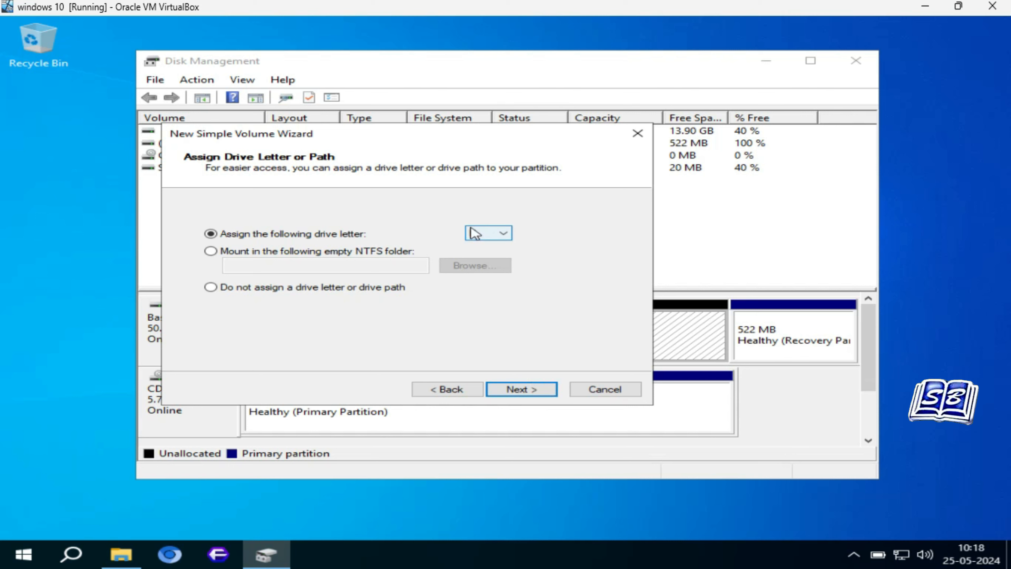
click(517, 392)
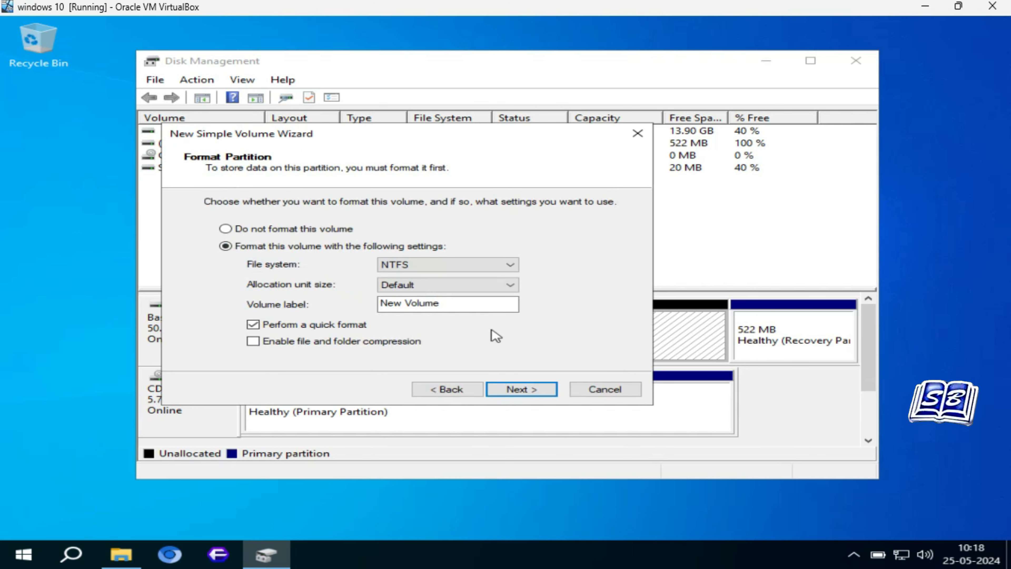
click(517, 389)
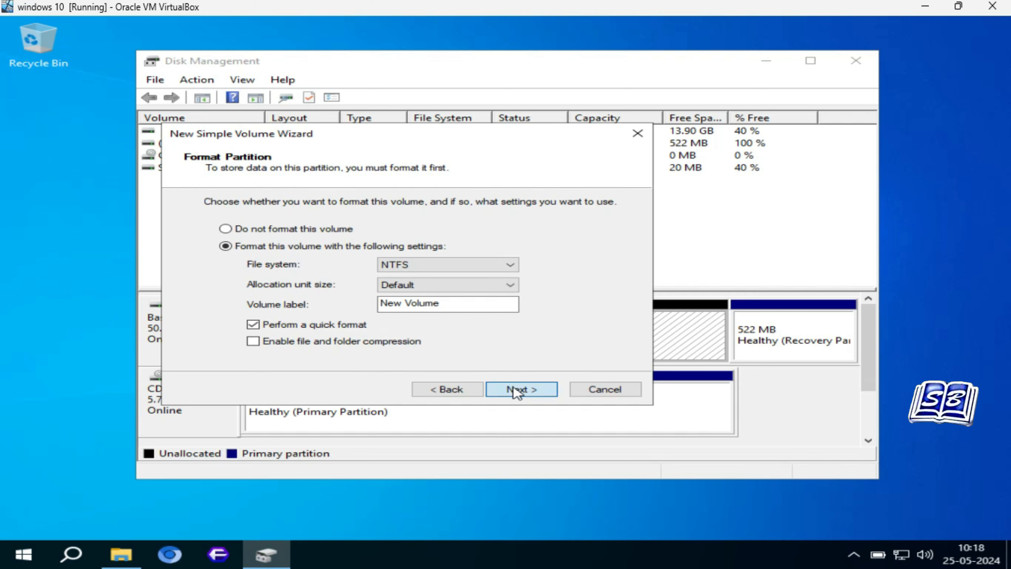
click(515, 390)
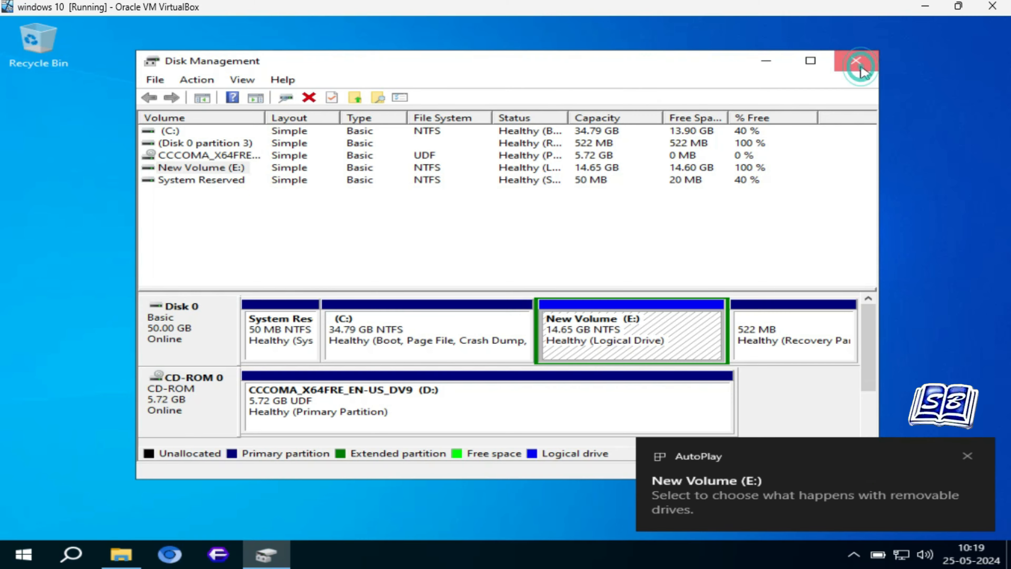
click(856, 60)
Step: Check the sizes and free space of Local Disk (C:) and New Volume (E:) in File Explorer, and close the window
click(120, 554)
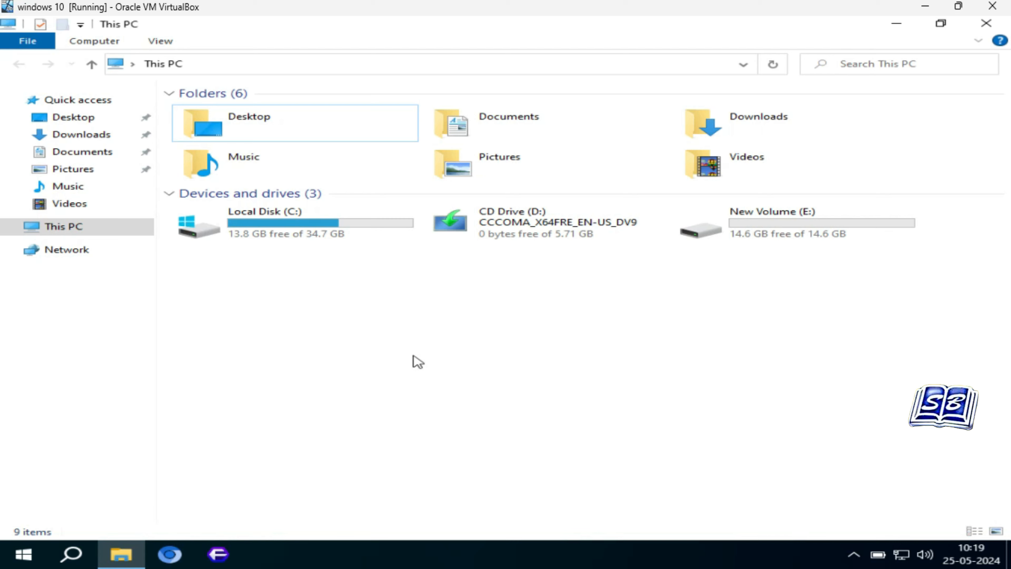
click(414, 358)
click(789, 227)
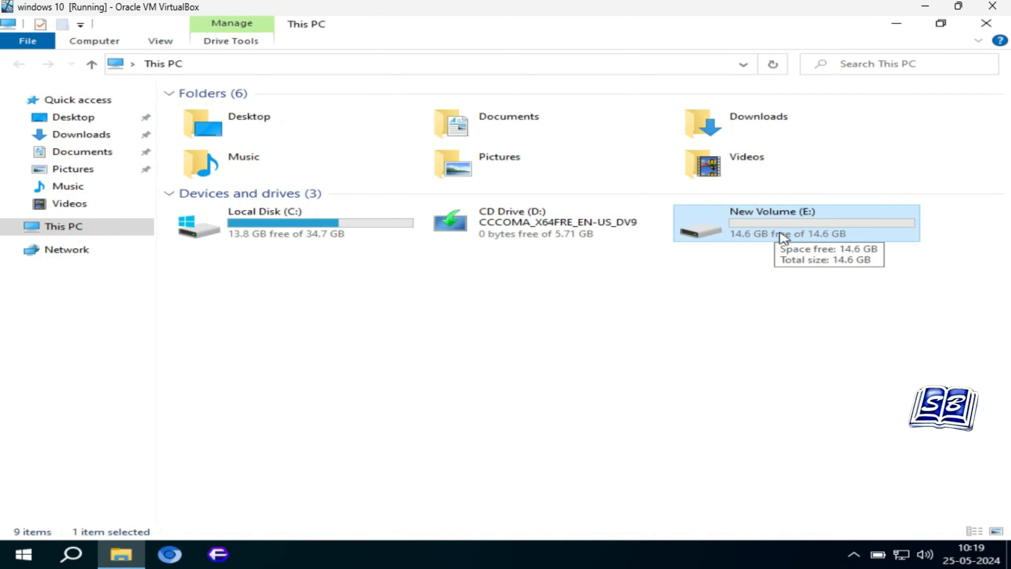
click(392, 241)
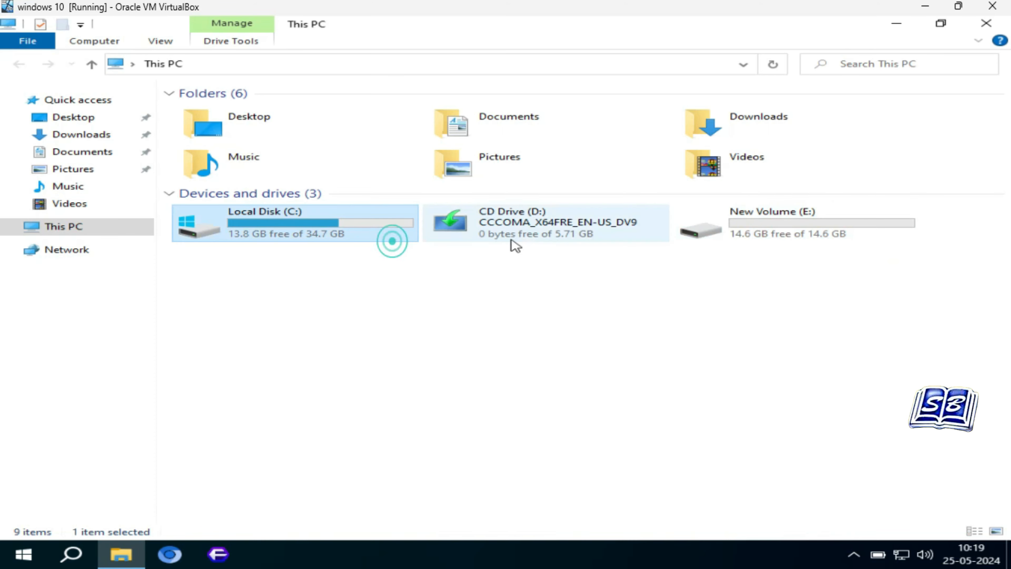
click(528, 237)
click(777, 237)
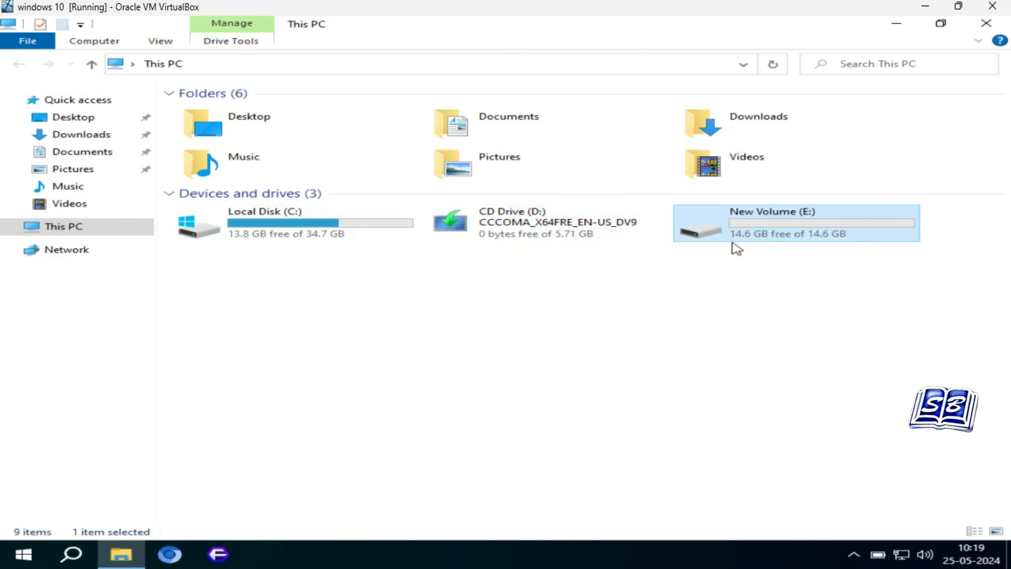
click(988, 26)
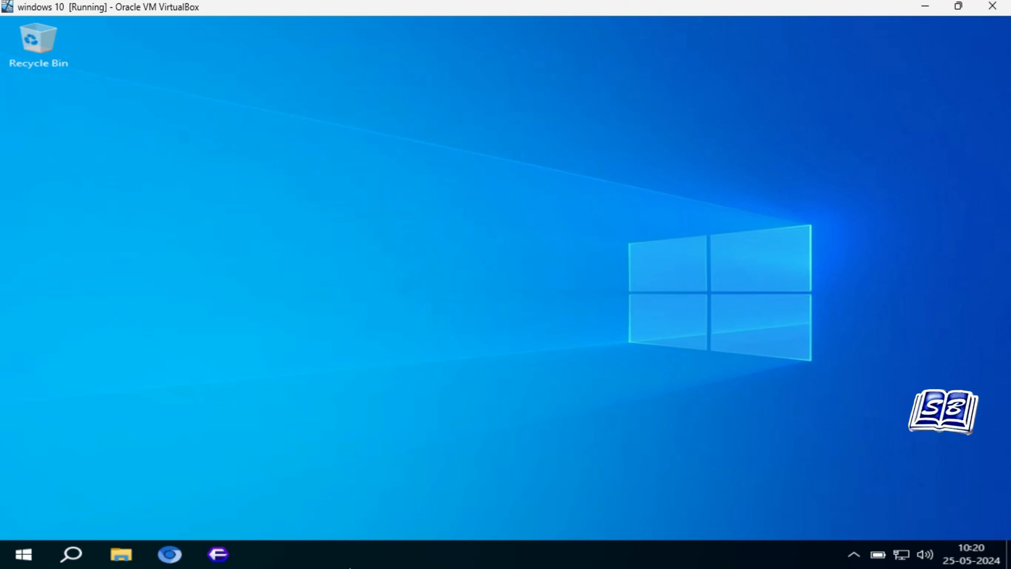
Step: Restart Windows into the advanced startup options
click(23, 553)
mouse_move(22, 525)
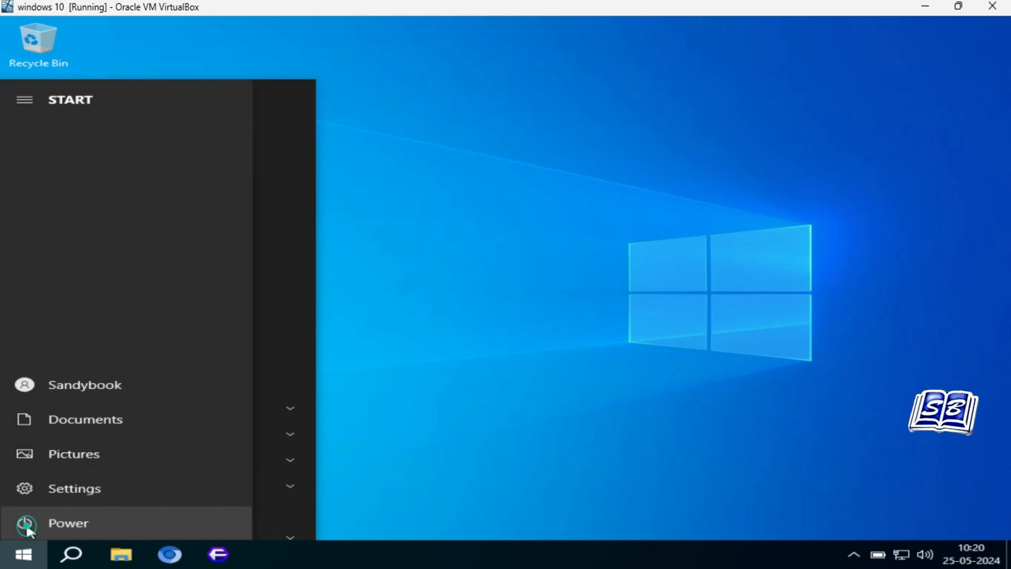
click(134, 520)
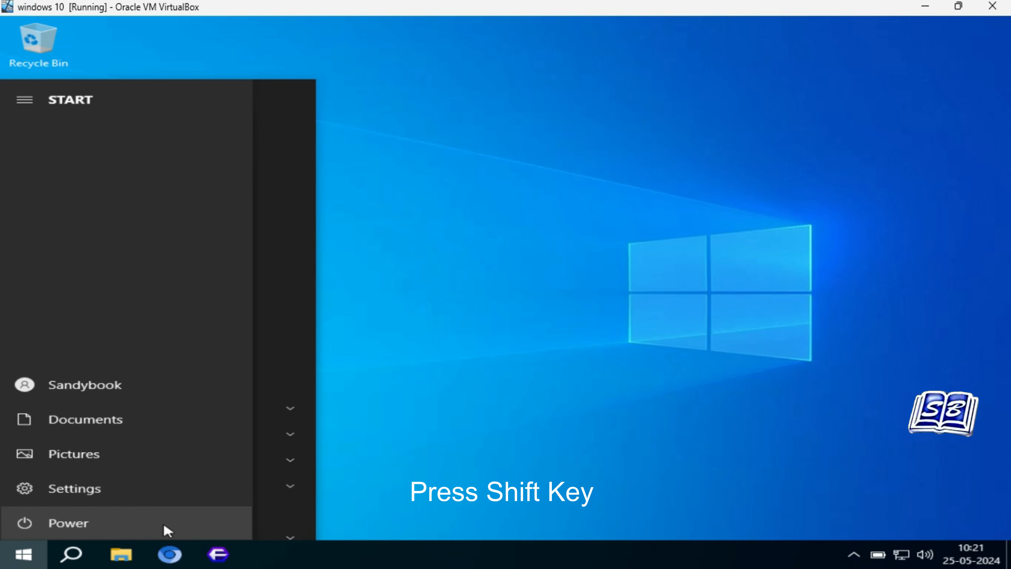
click(198, 519)
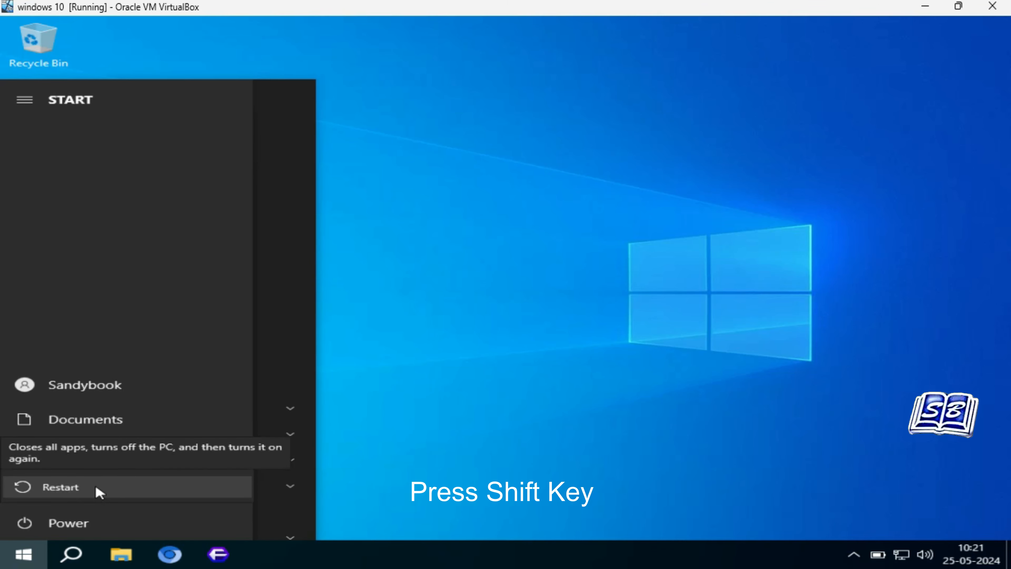
shift+click(97, 489)
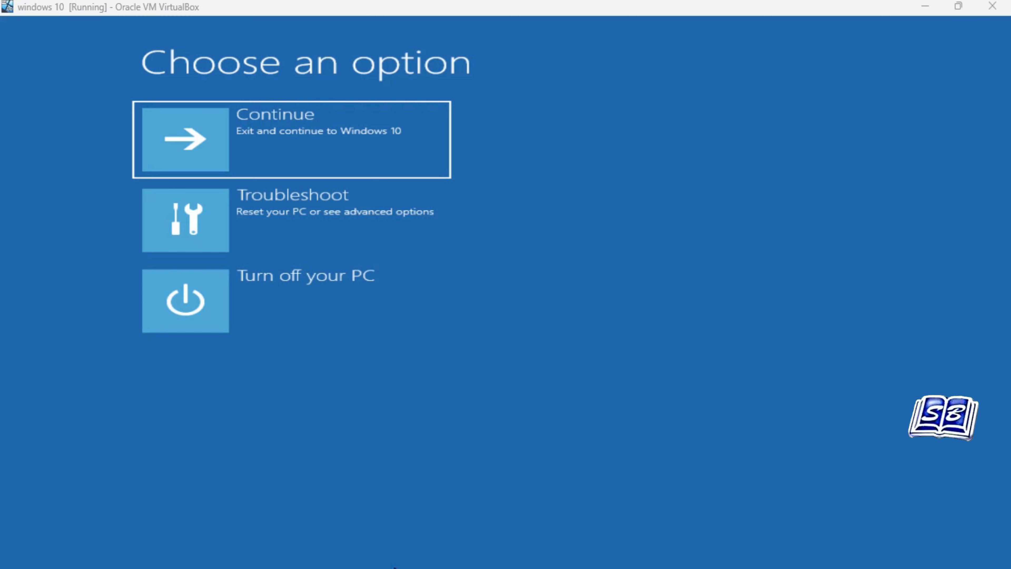
Step: Open the recovery Command Prompt from the advanced troubleshooting options
click(311, 229)
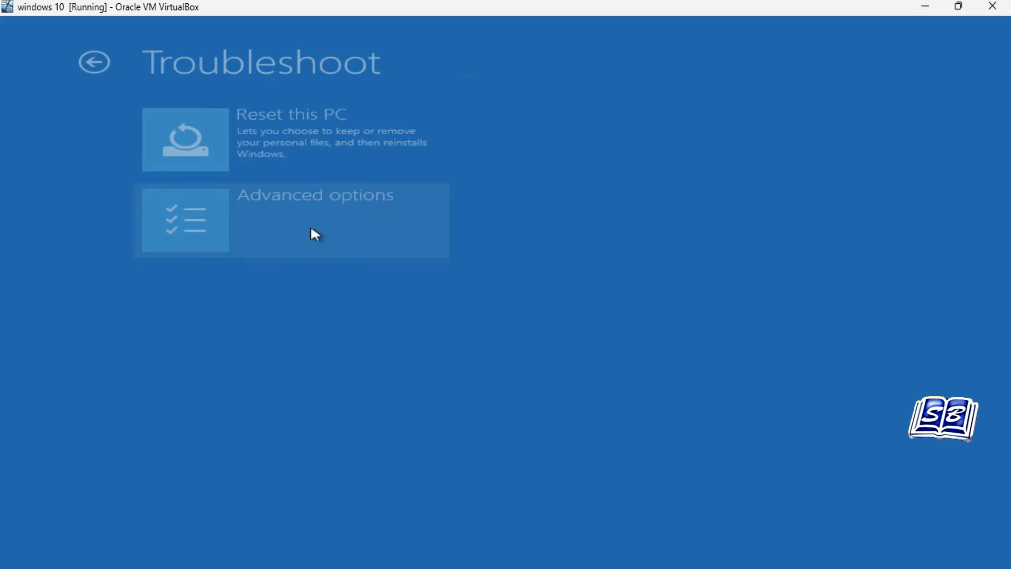
click(320, 228)
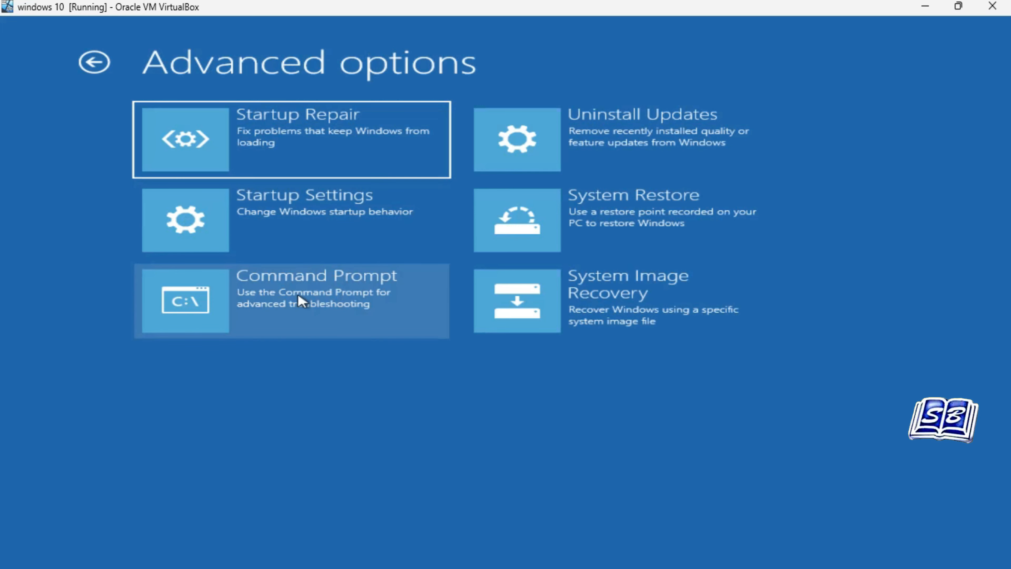
click(355, 302)
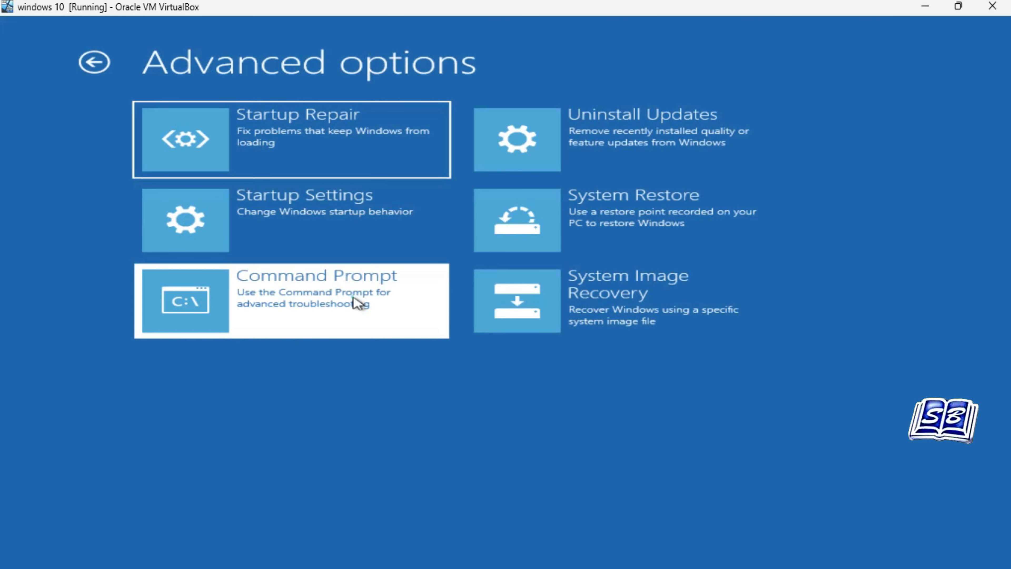
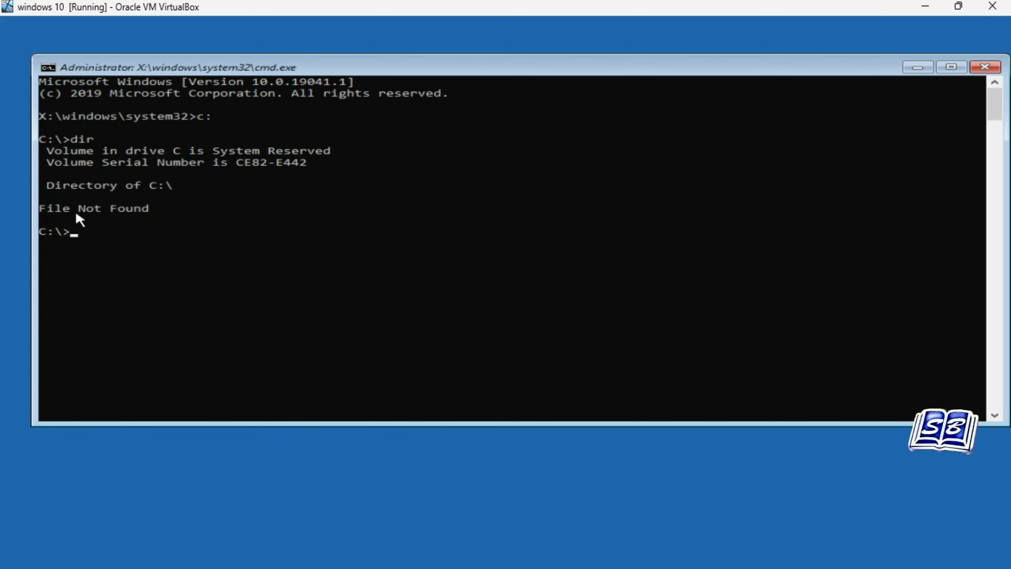
drag(72, 206, 167, 219)
click(159, 218)
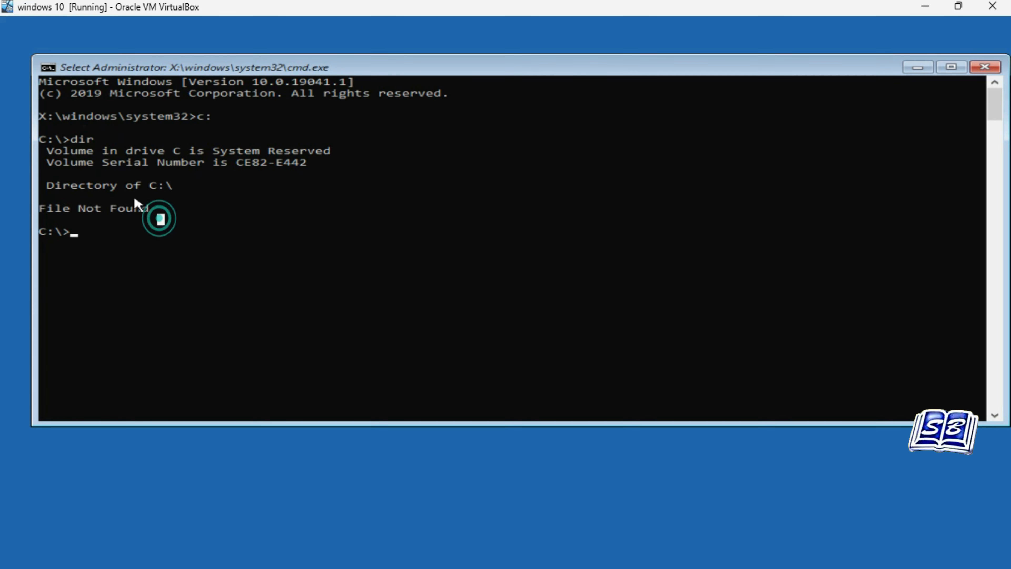
drag(134, 185, 174, 192)
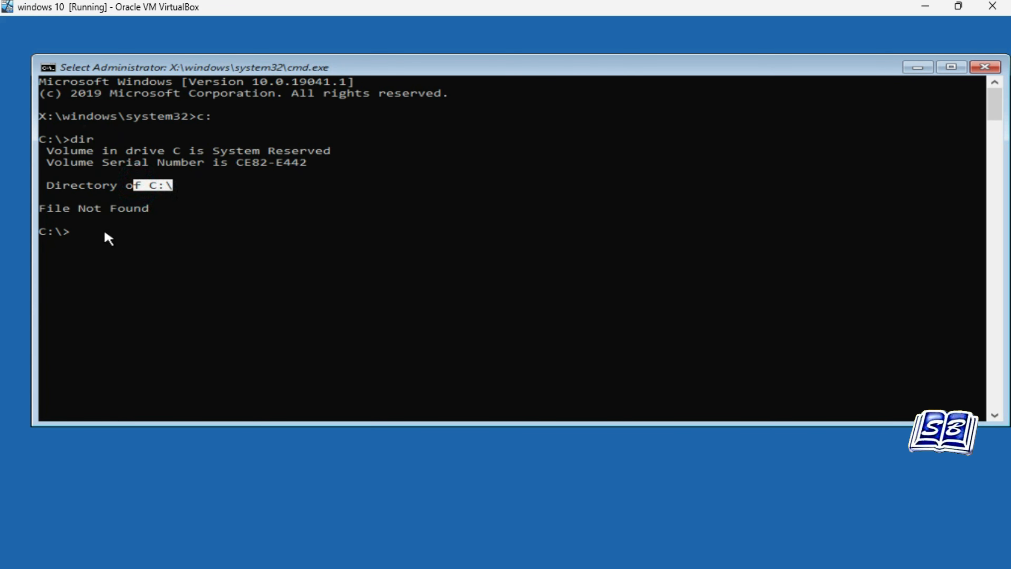
click(129, 231)
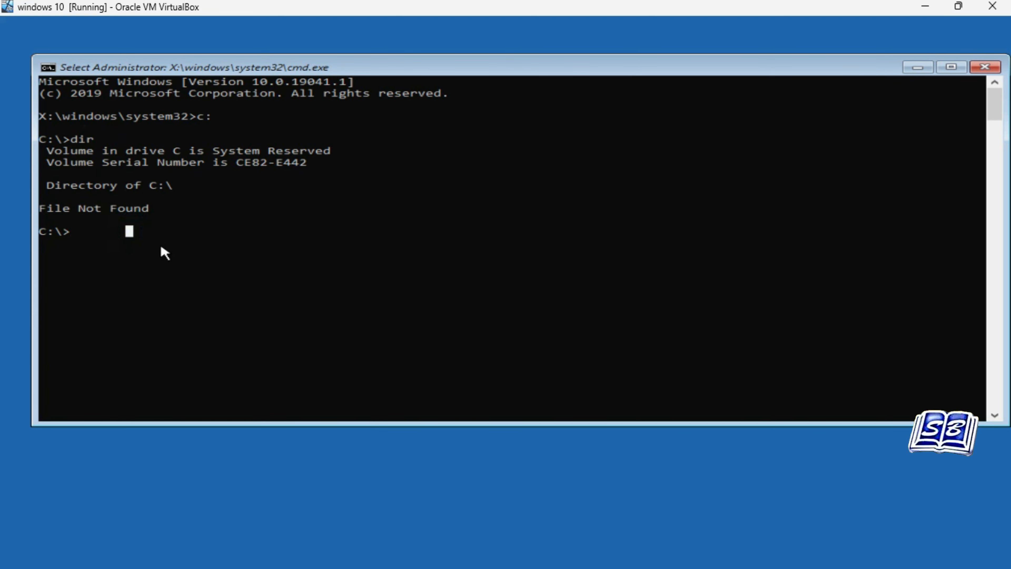
click(210, 253)
Step: Switch the Command Prompt to drive D: and list its contents with dir
text(d:)
key(Return)
text(dir)
key(Return)
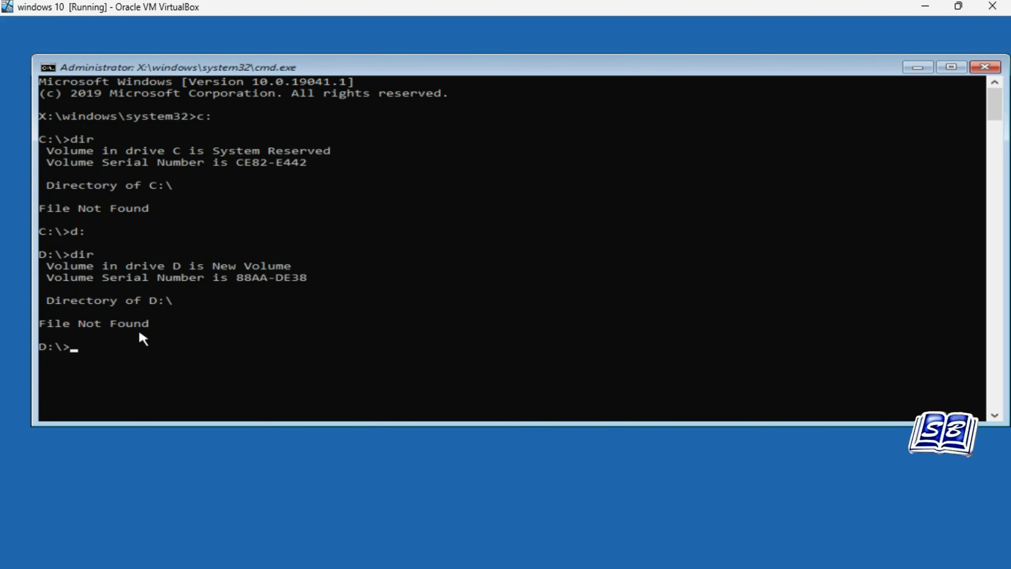
Step: Switch the Command Prompt to drive E: and list its contents with dir
text(e:)
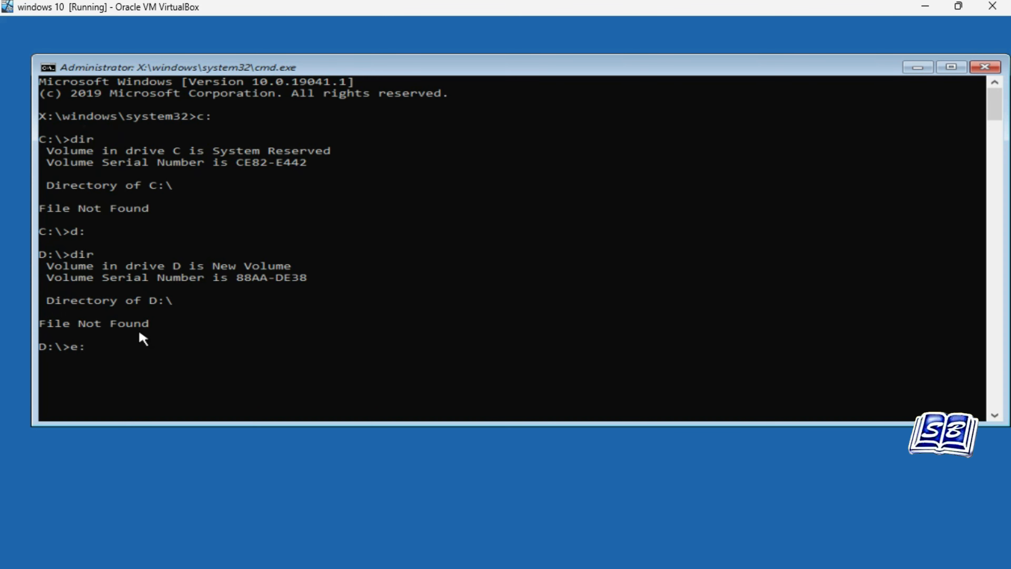
key(Return)
text(dir)
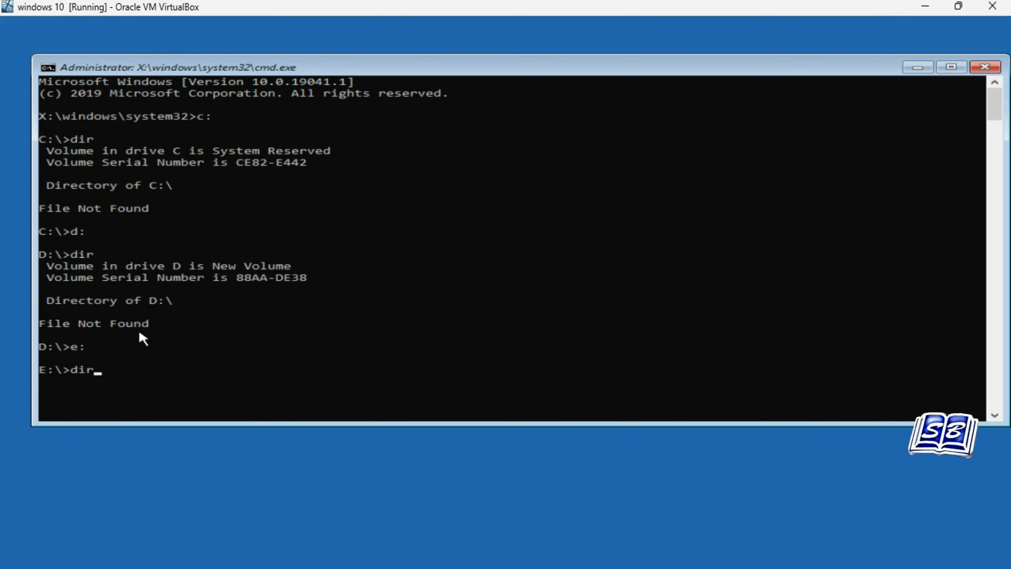
key(Return)
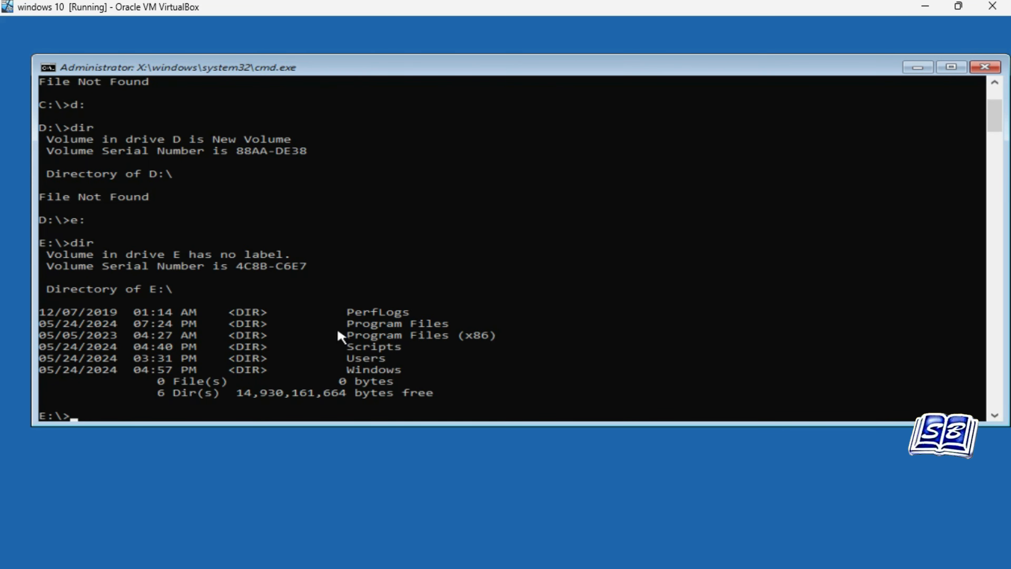
Step: Examine the folders in the directory listing of drive E:, including PerfLogs and Program Files (x86)
scroll(377, 341, up, 2)
scroll(376, 341, down, 1)
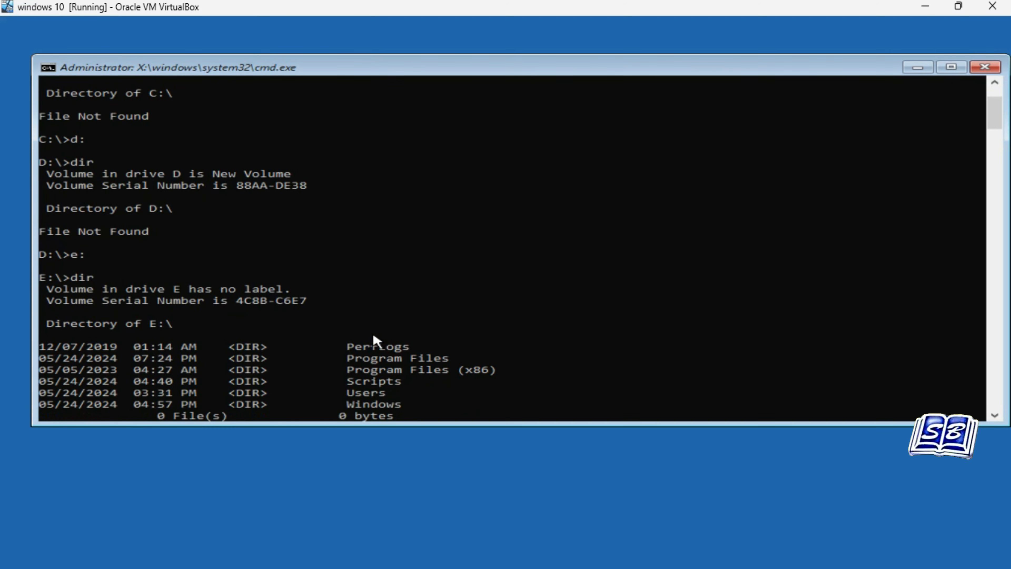
scroll(376, 341, down, 1)
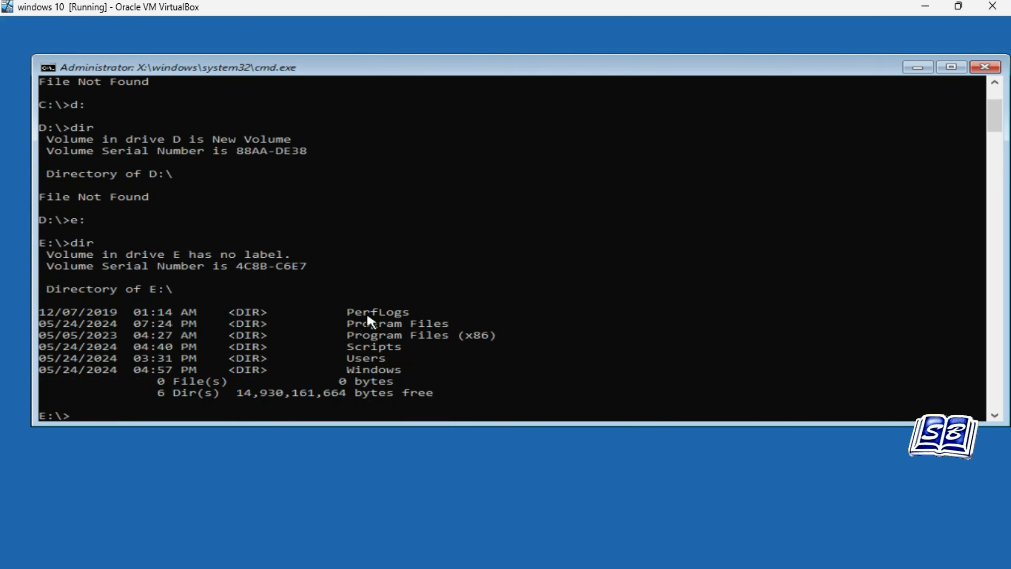
drag(345, 311, 441, 315)
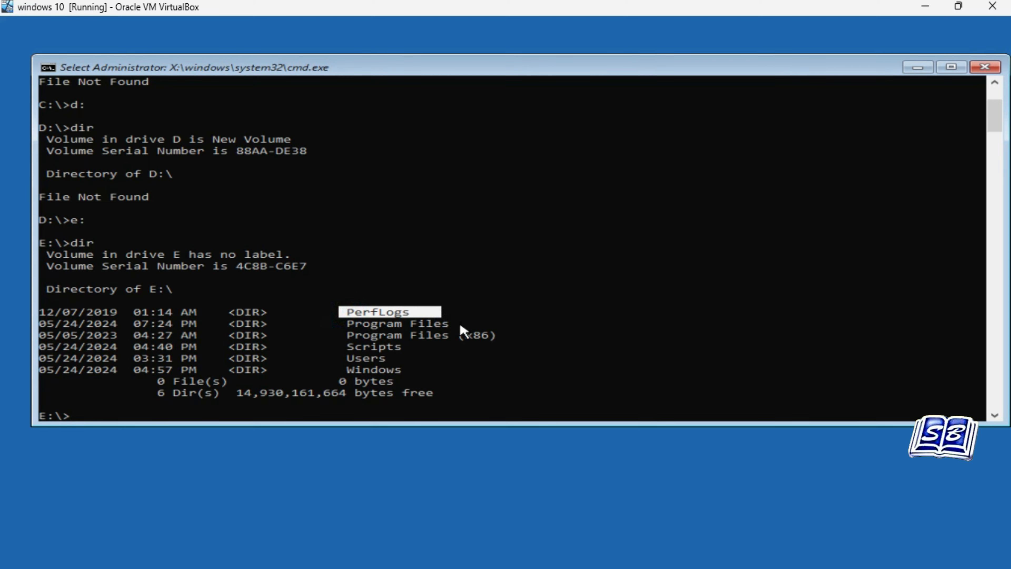
click(340, 335)
key(shift+Right)
key(shift+Right)
key(shift+Right)
key(shift+Right)
key(shift+Right)
key(shift+Right)
key(shift+Right)
key(shift+Right)
key(shift+Right)
key(shift+Right)
key(shift+Right)
key(shift+Right)
key(shift+Right)
key(shift+Right)
key(shift+Right)
key(shift+Right)
key(shift+Right)
key(shift+Right)
key(shift+Right)
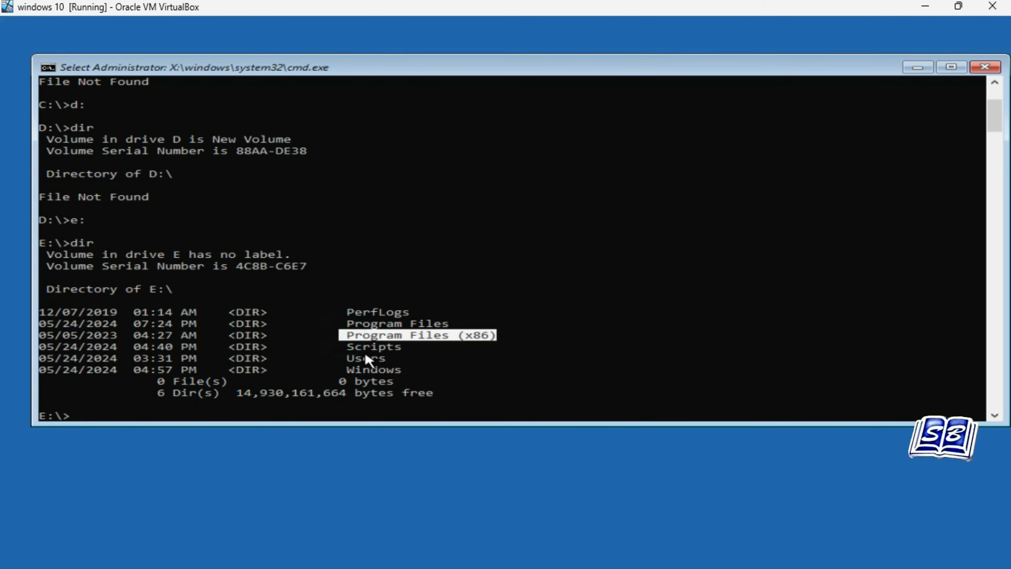
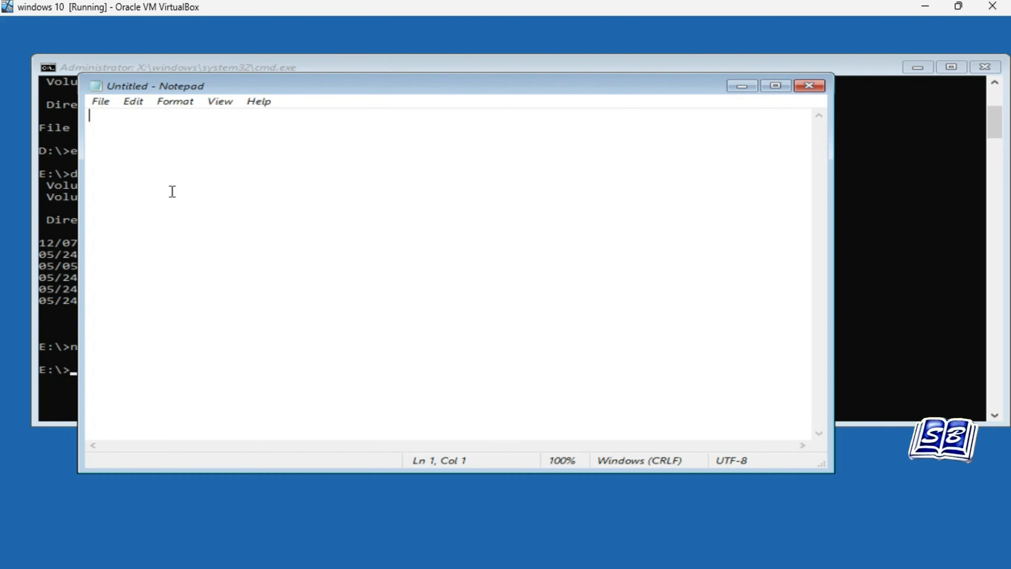
Step: Open Notepad's Save As dialog and inspect the contents of the System Reserved (C:) drive
click(103, 103)
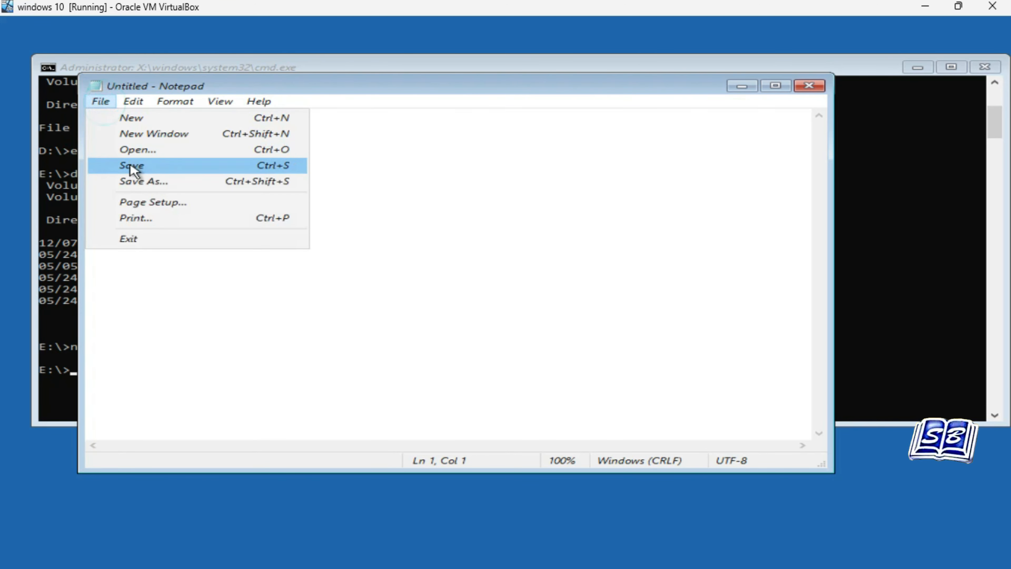
click(138, 182)
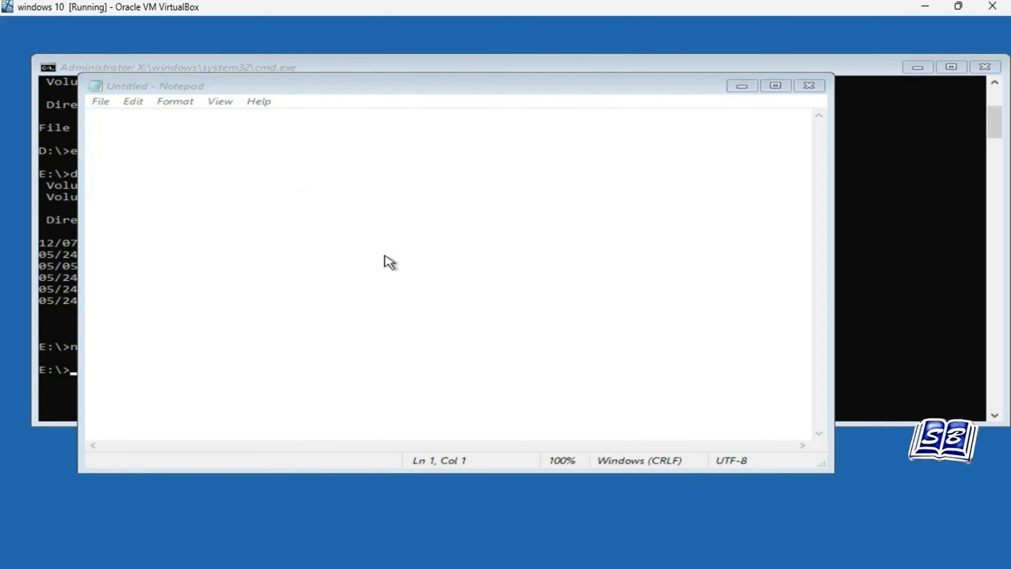
click(141, 271)
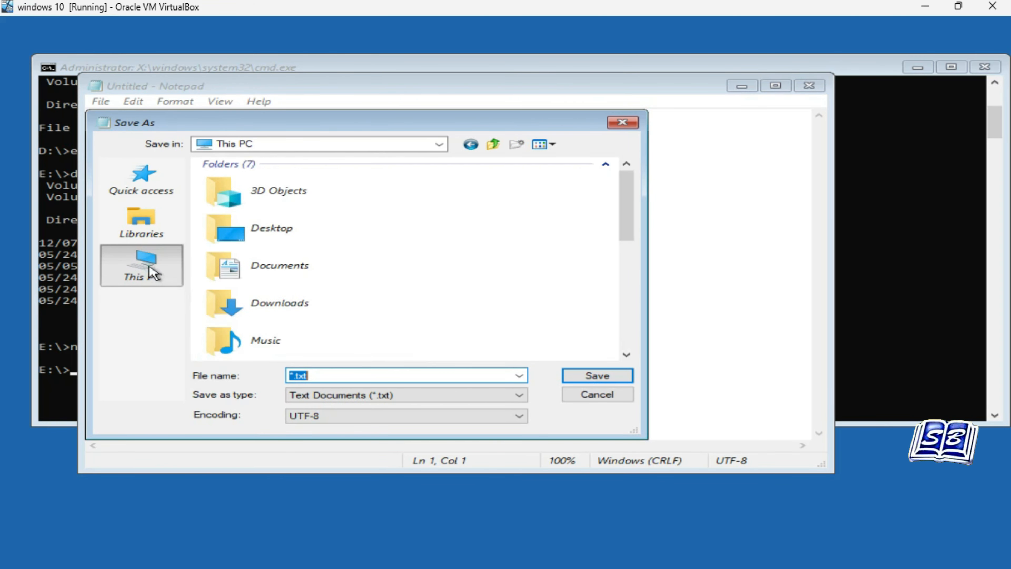
scroll(376, 278, down, 3)
scroll(376, 279, down, 3)
click(314, 221)
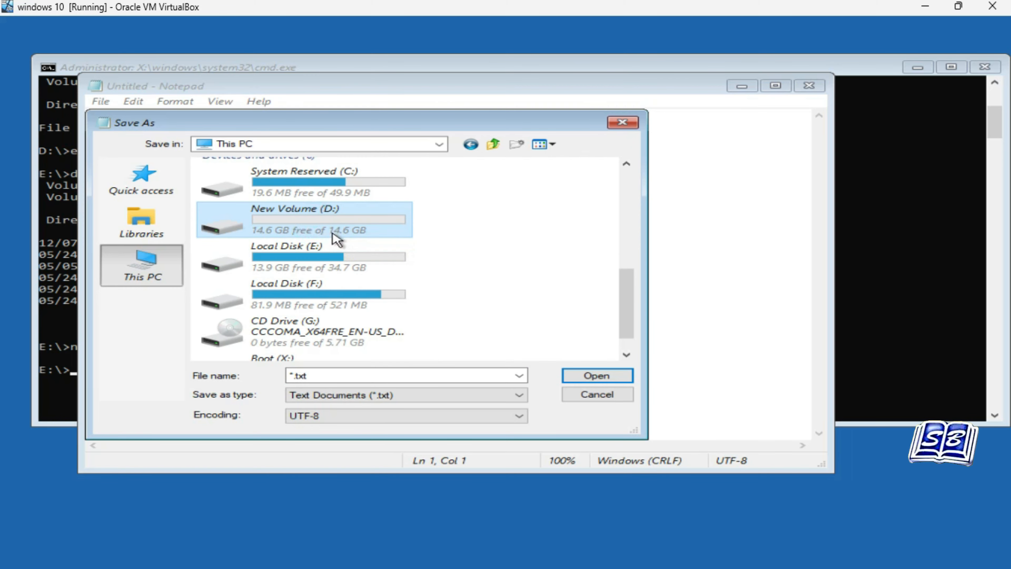
scroll(333, 233, up, 2)
double_click(343, 283)
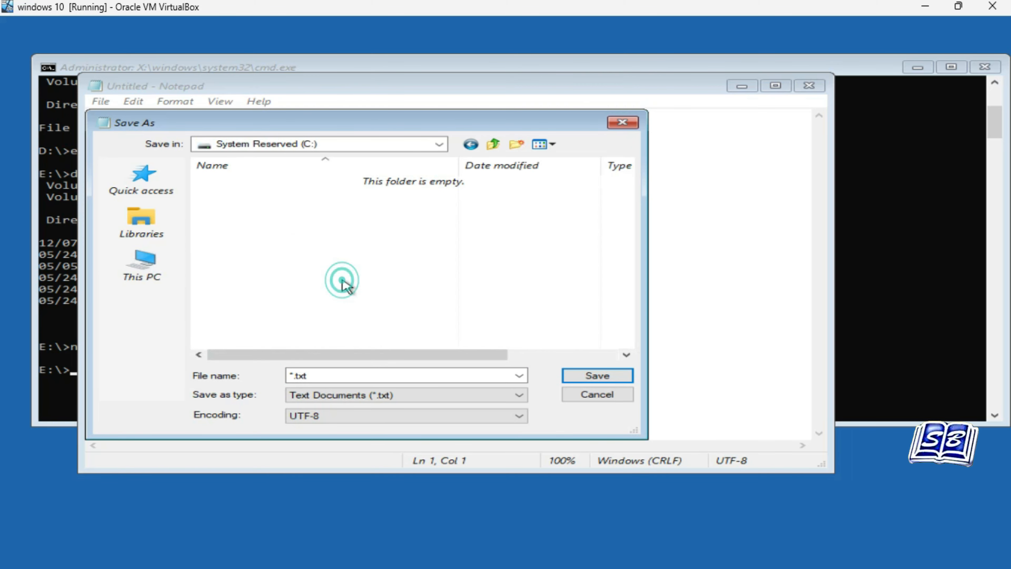
Step: Return to This PC in the Save As dialog and inspect the contents of Local Disk (E:)
click(493, 143)
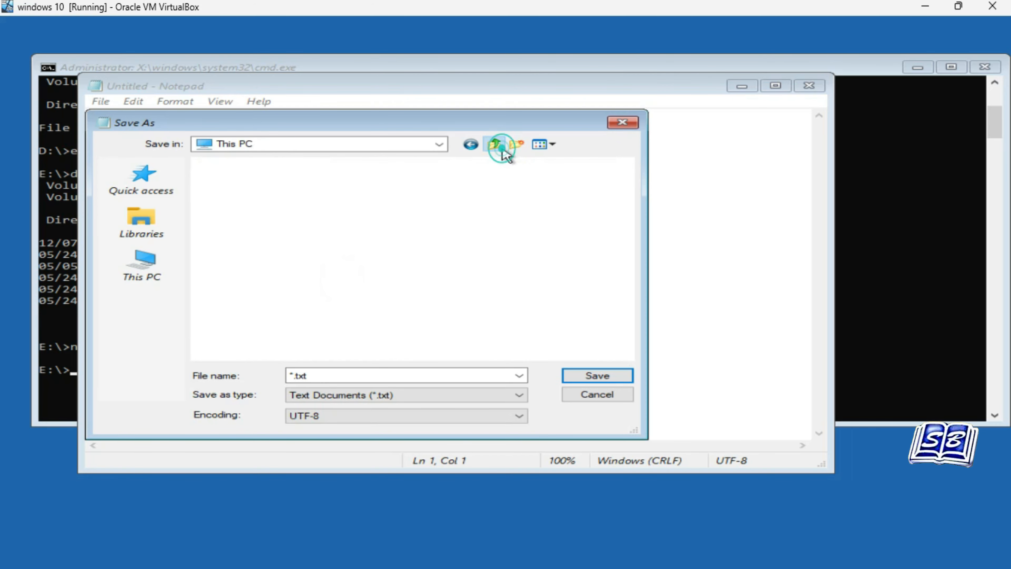
scroll(394, 248, down, 3)
scroll(370, 258, down, 3)
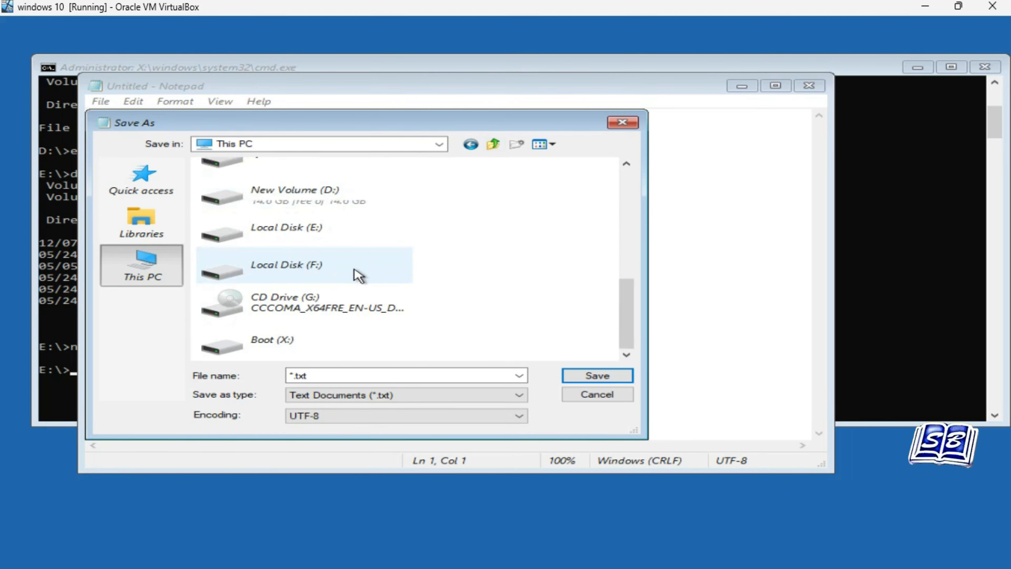
double_click(331, 241)
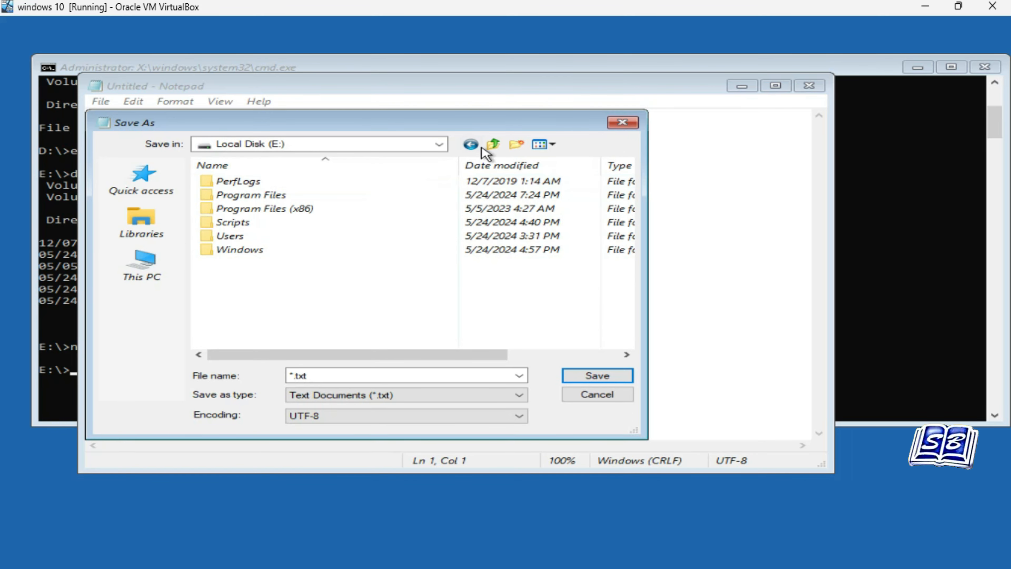
Step: Check the New Volume (D:) entry in the drive list, cancel saving and close Notepad
click(494, 144)
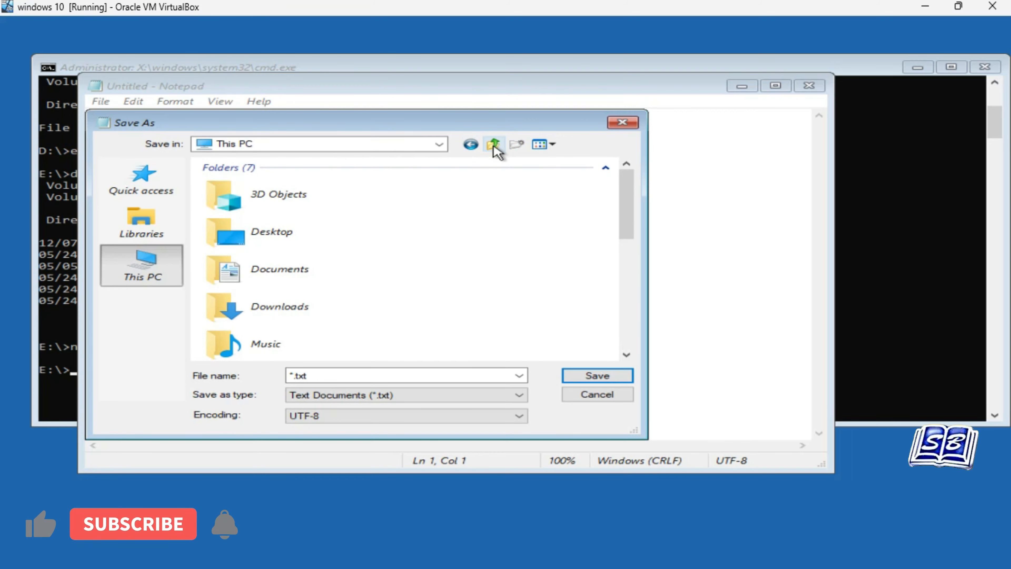
scroll(362, 249, down, 5)
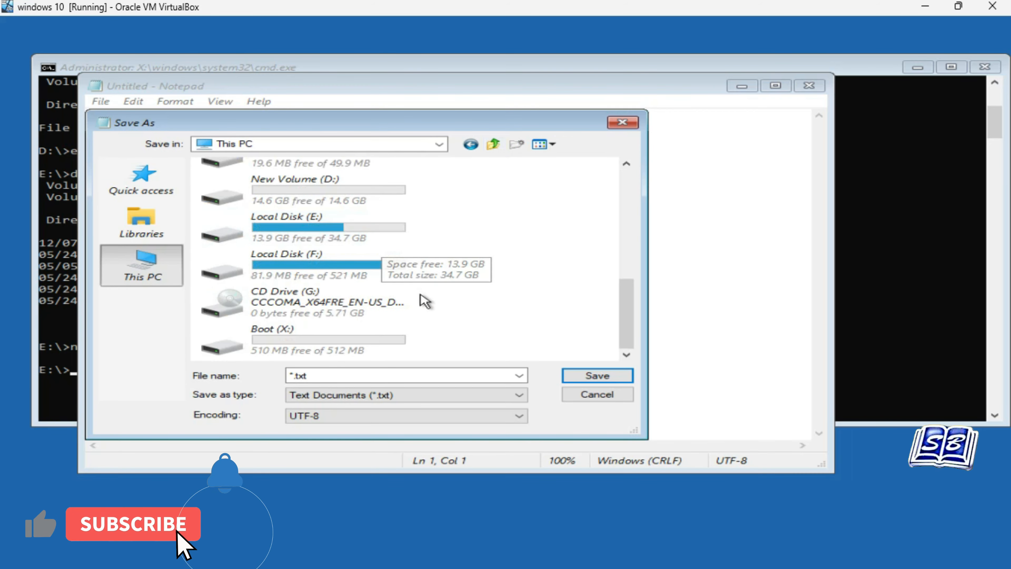
click(304, 314)
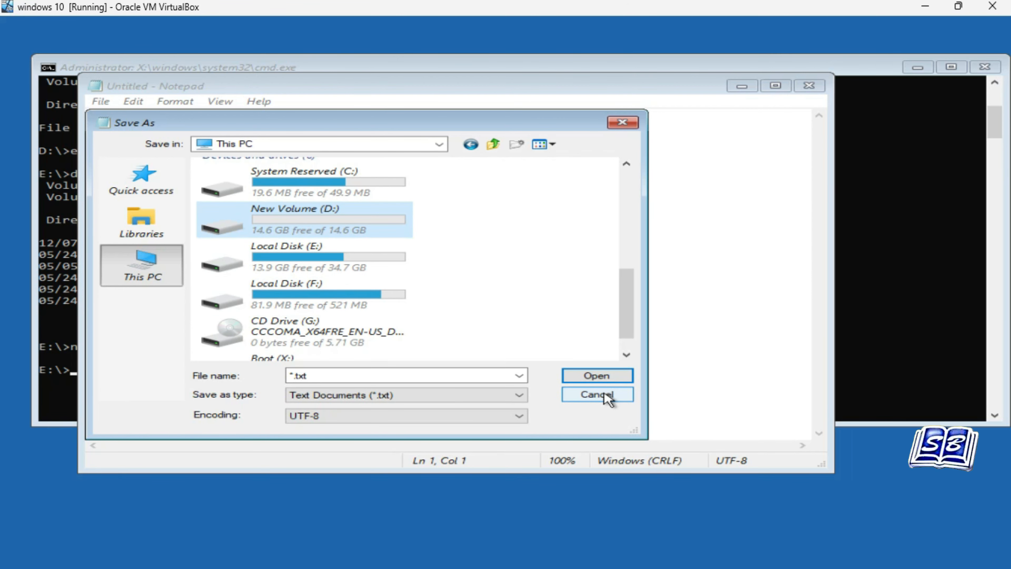
click(607, 396)
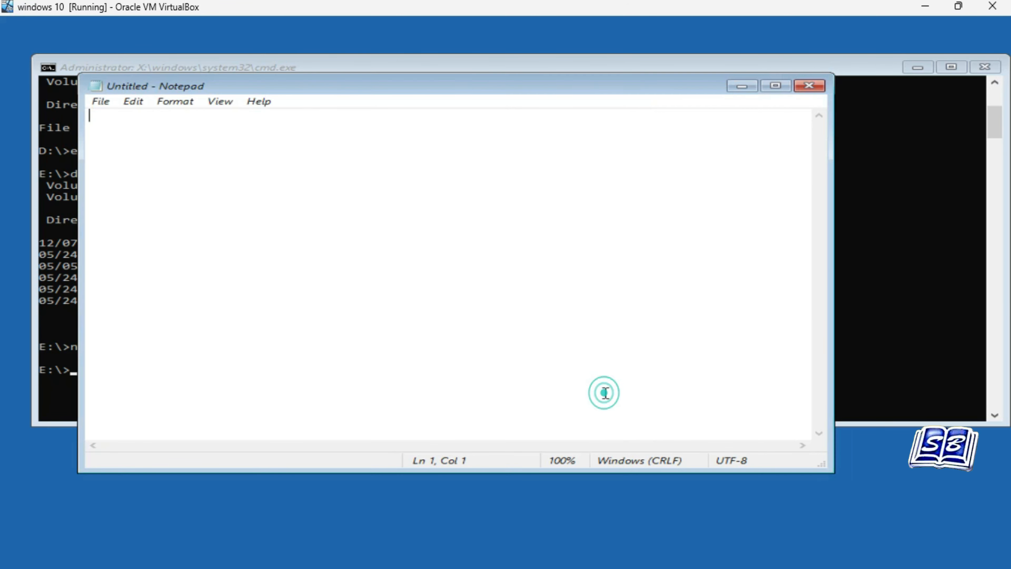
click(815, 88)
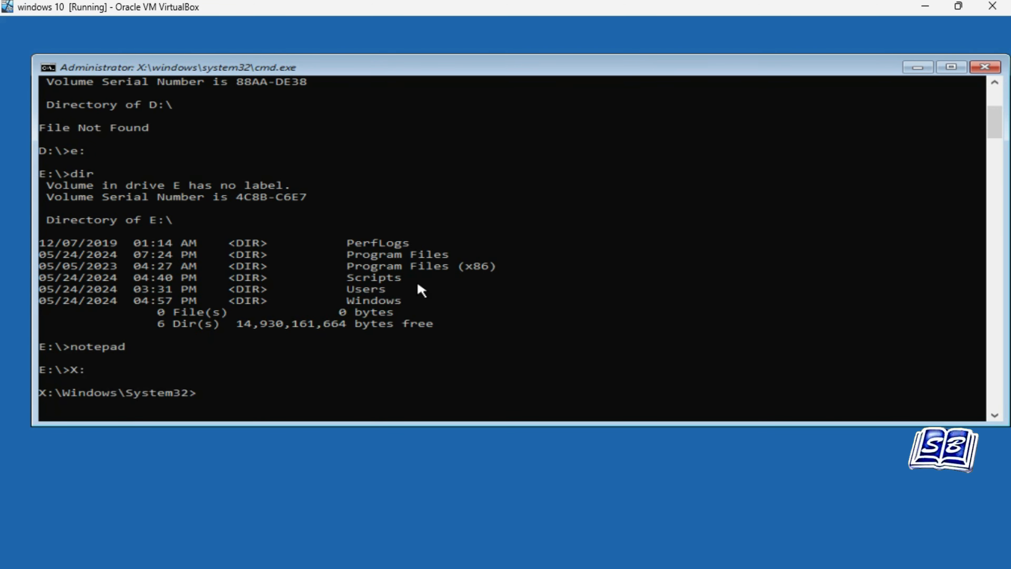
Step: Run dism /Capture-Image /imageFile:D:\install.wim /CaptureDir:e:\ /Name:windows10 from the X:\Windows\System32 prompt
scroll(286, 322, down, 2)
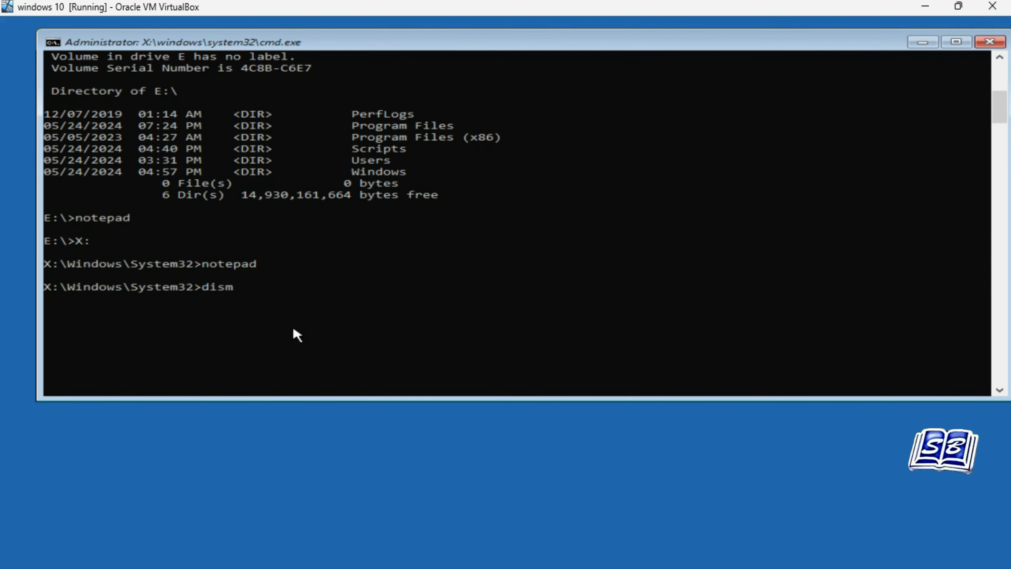
text(/Captur)
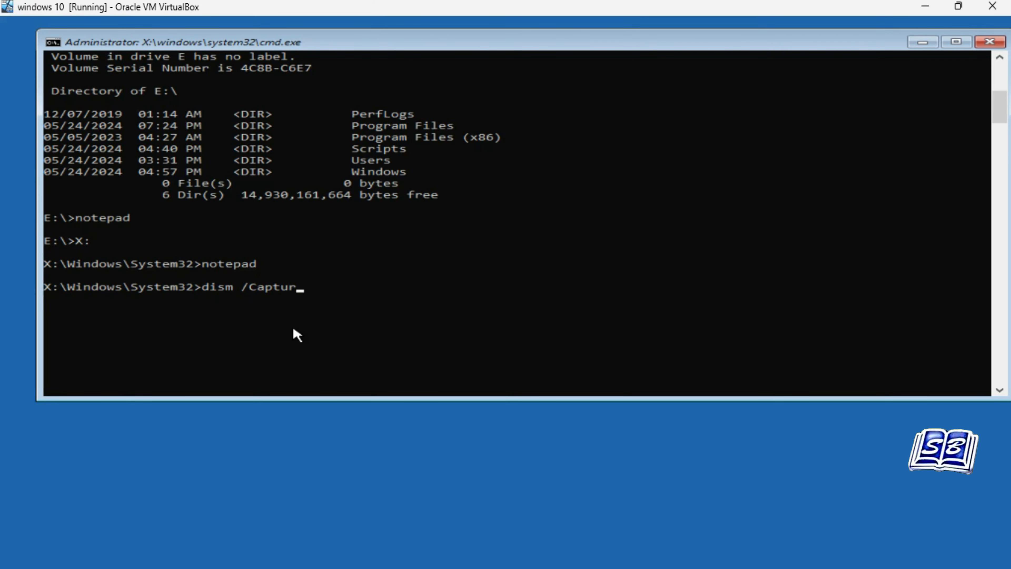
text(e-Image /image)
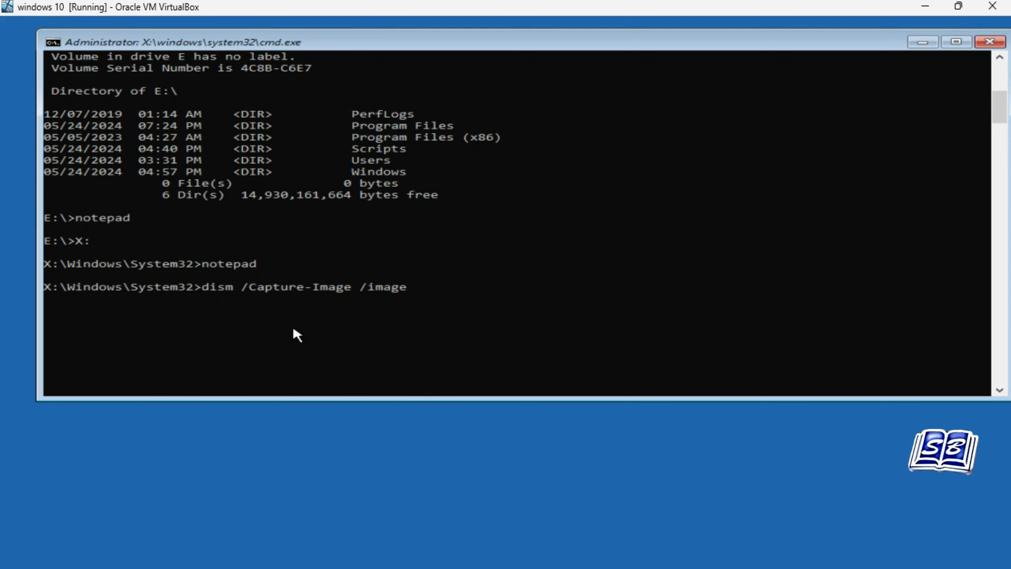
text(File:D)
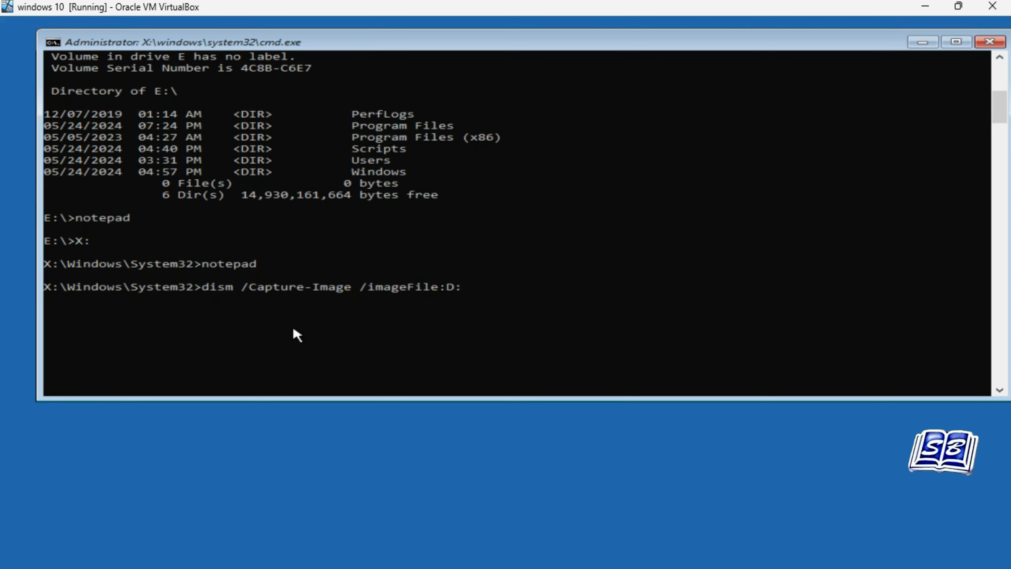
text(:\)
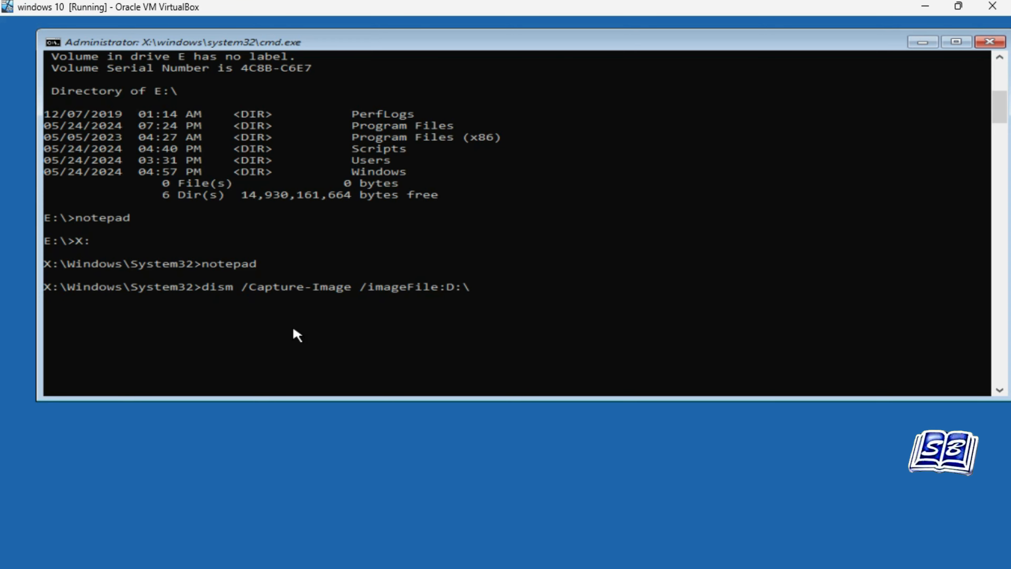
text(install.wim /CaptureDir:e:\)
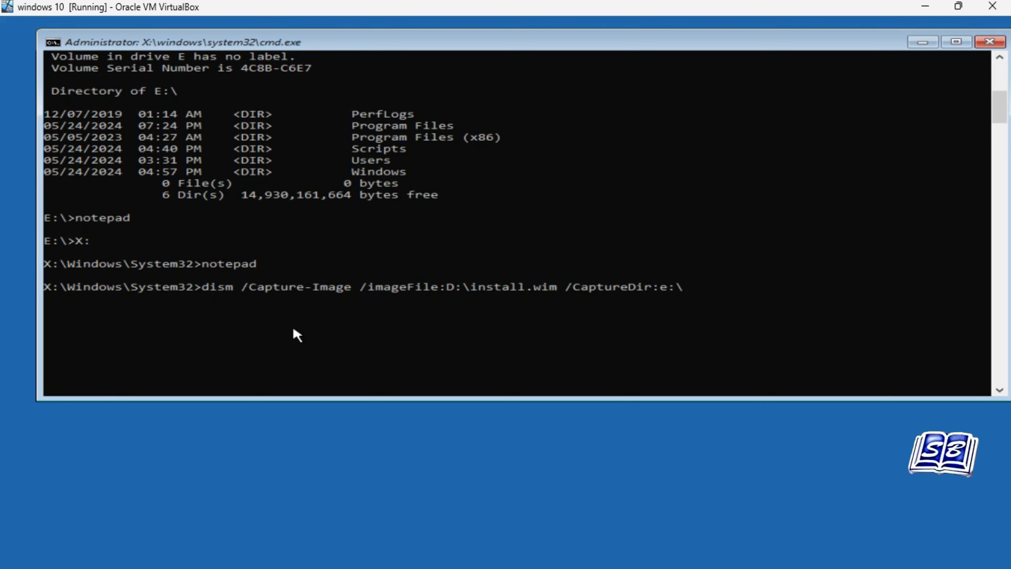
text( /Name:windows)
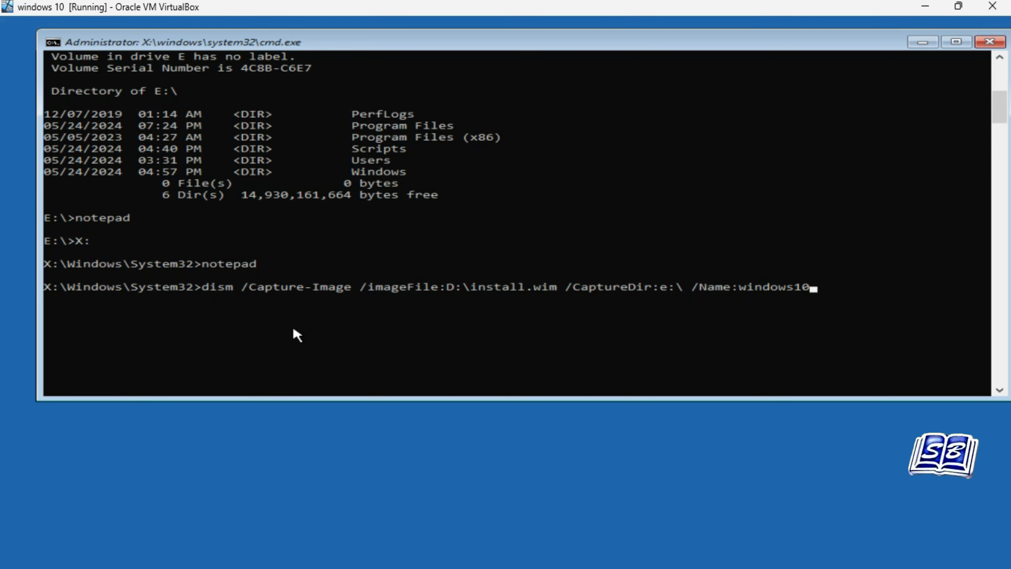
text(10)
key(Return)
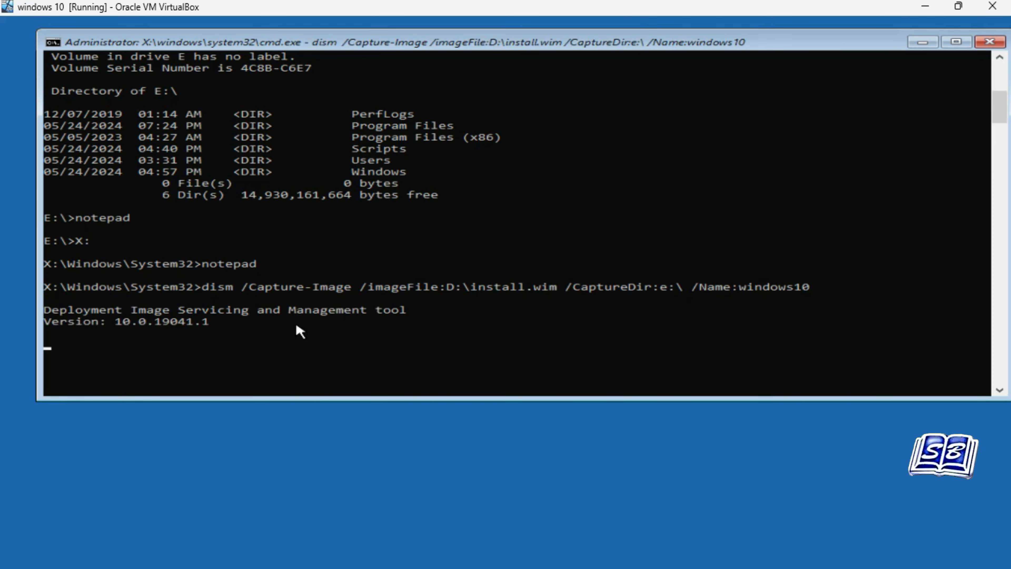
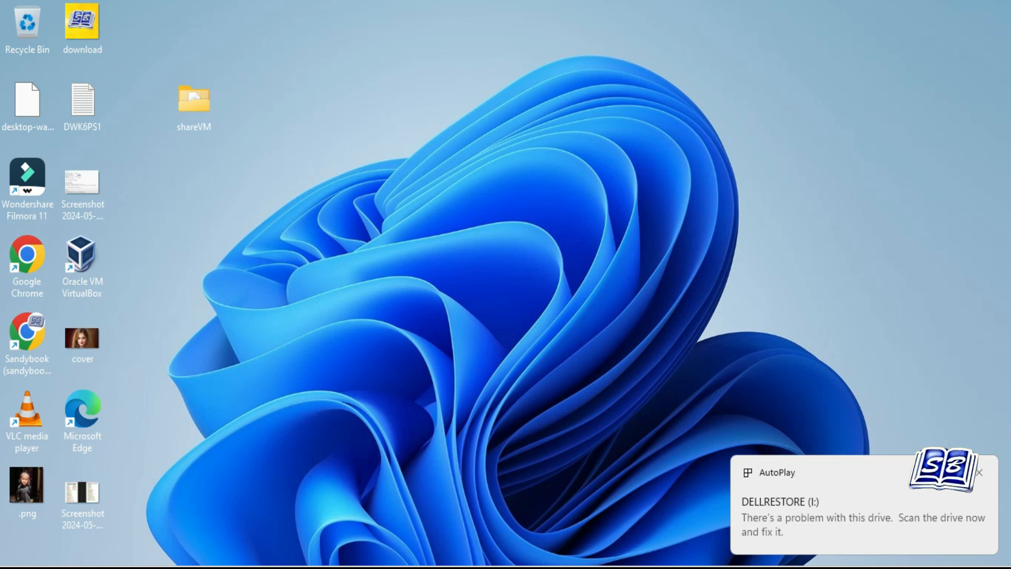
Step: Inspect the contents of the DELLRESTORE (I:) drive in the host's File Explorer and return to This PC
key(super+e)
click(61, 474)
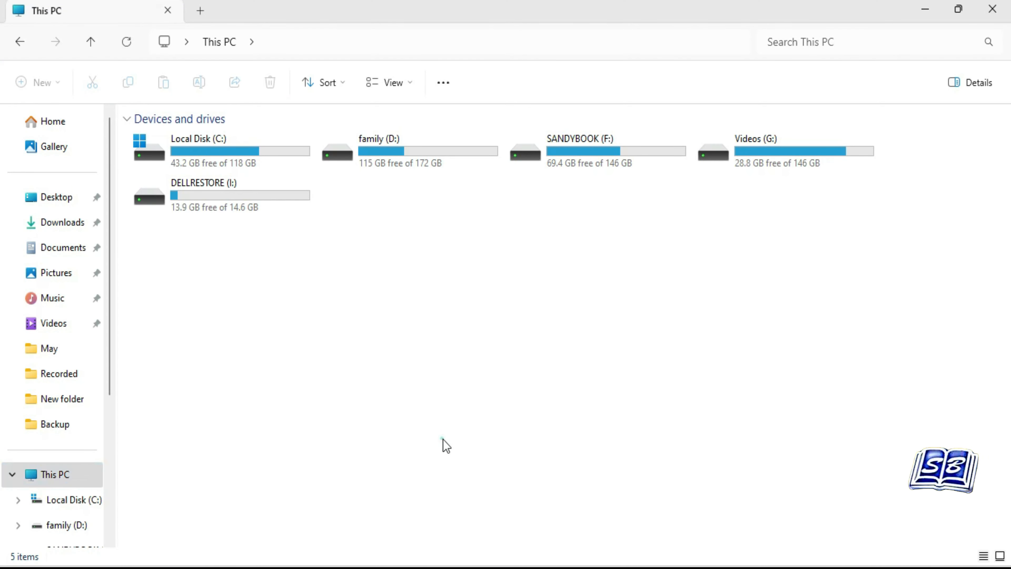
click(442, 438)
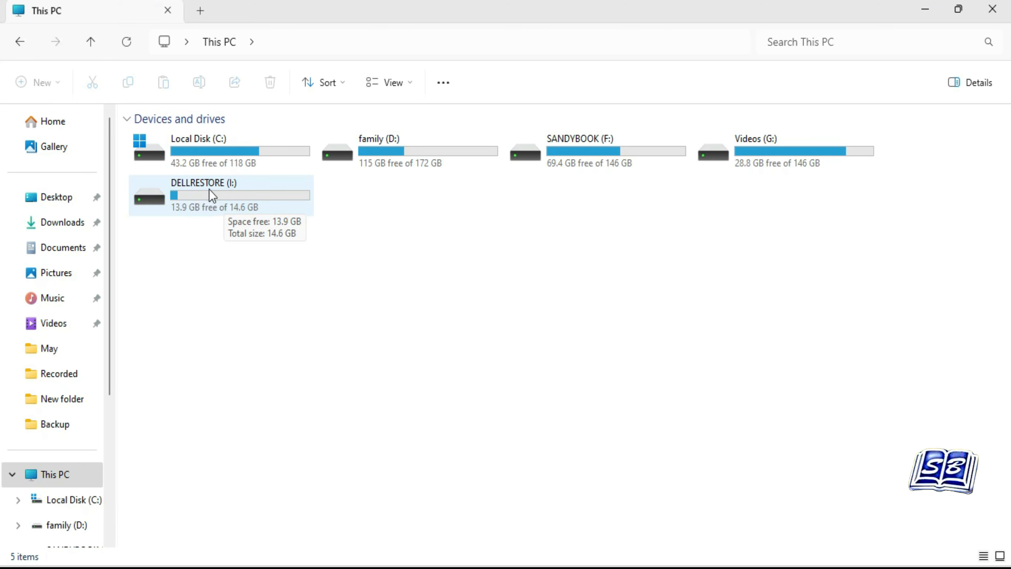
double_click(240, 197)
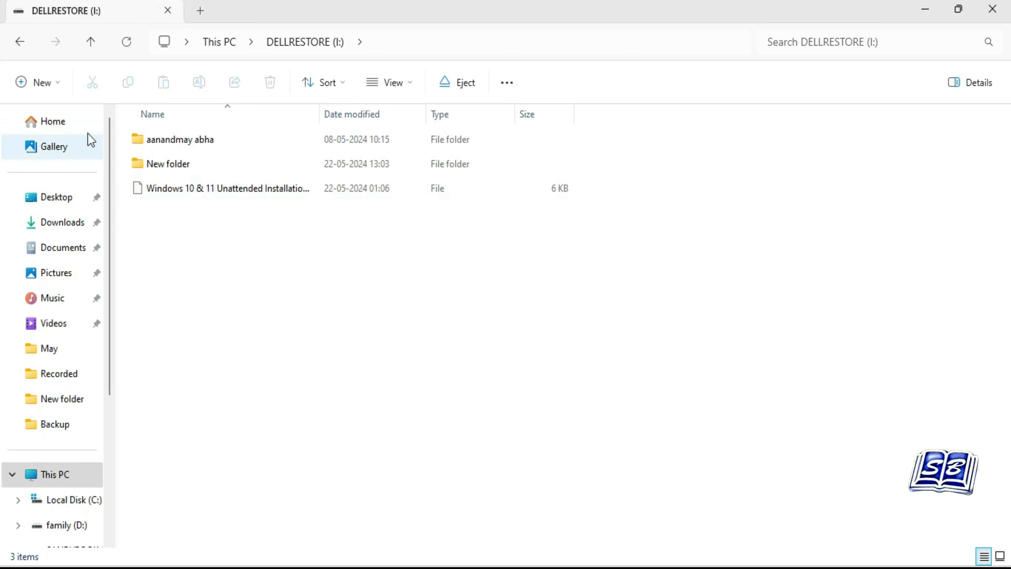
click(21, 47)
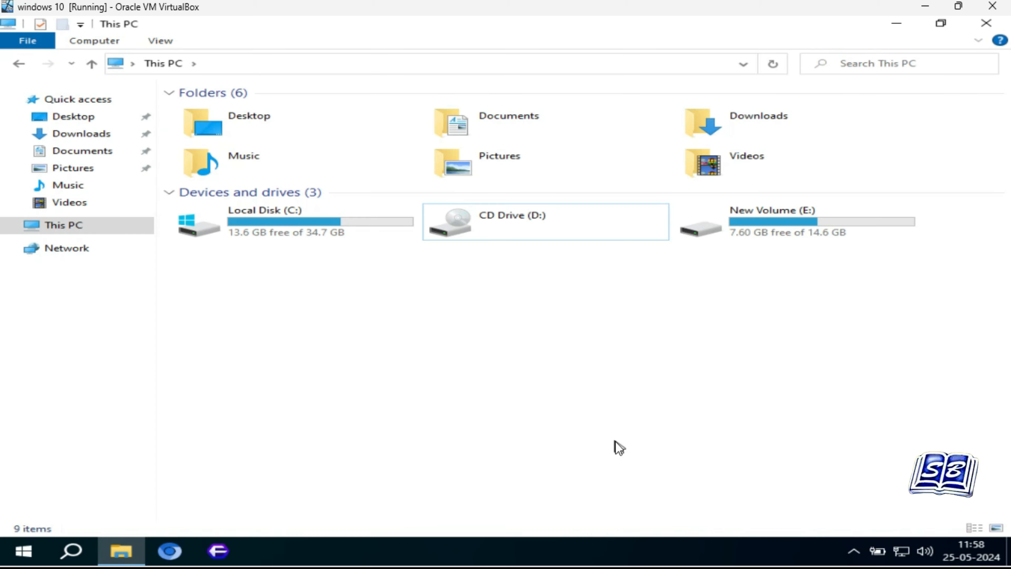
Step: Leave the virtual machine's full-screen mode and attach the SanDisk Ultra [0100] USB device to it
key(ctrl+f)
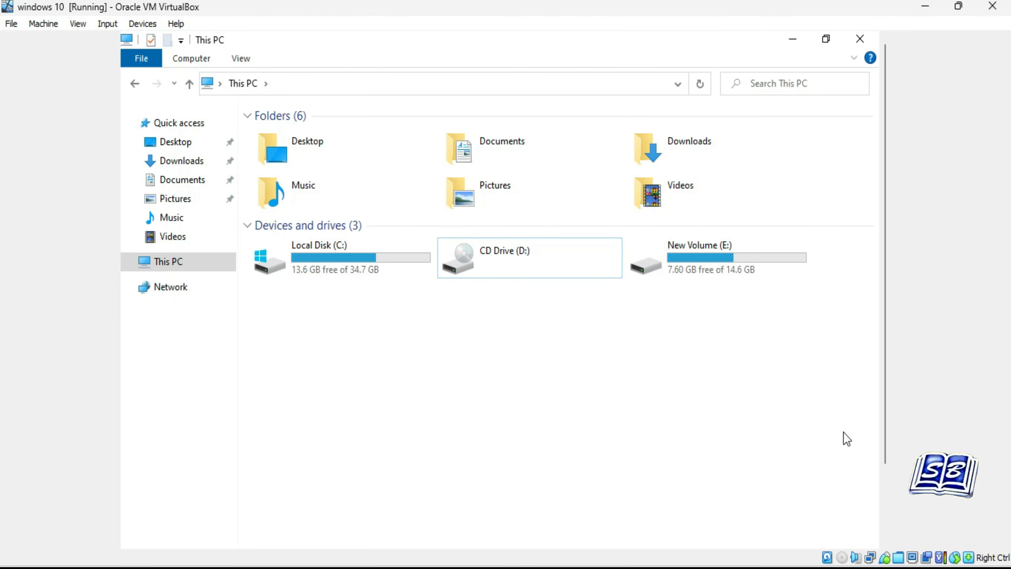
click(884, 557)
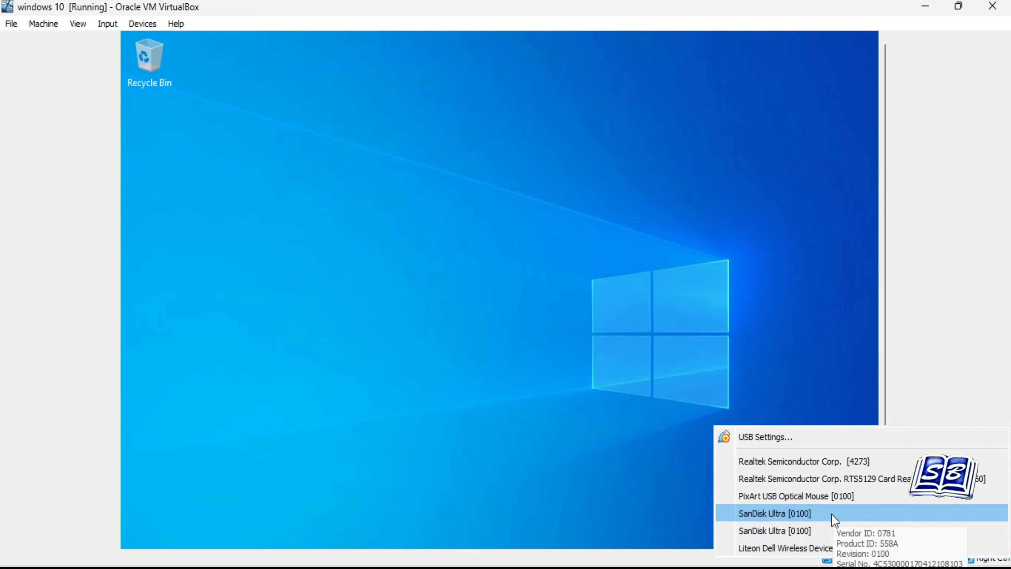
click(832, 515)
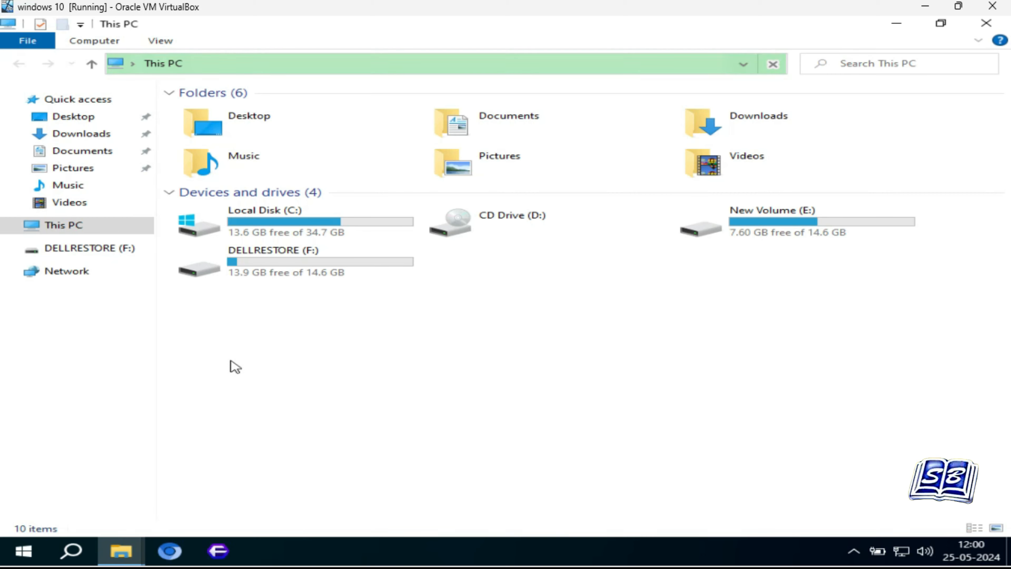
click(927, 9)
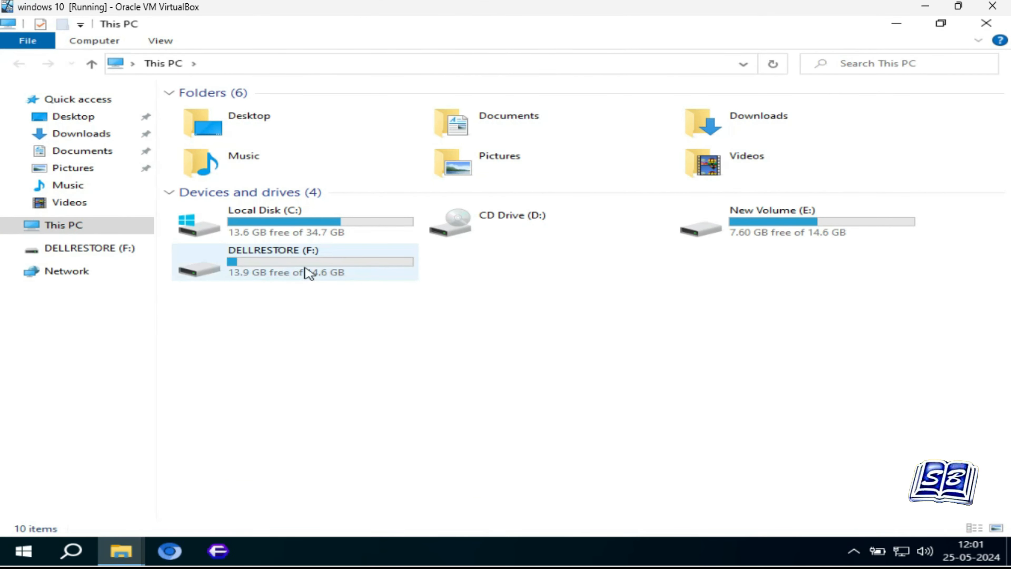
Step: Move install.wim from New Volume (E:) to the DELLRESTORE (F:) USB drive in the virtual machine and close File Explorer
mouse_move(288, 275)
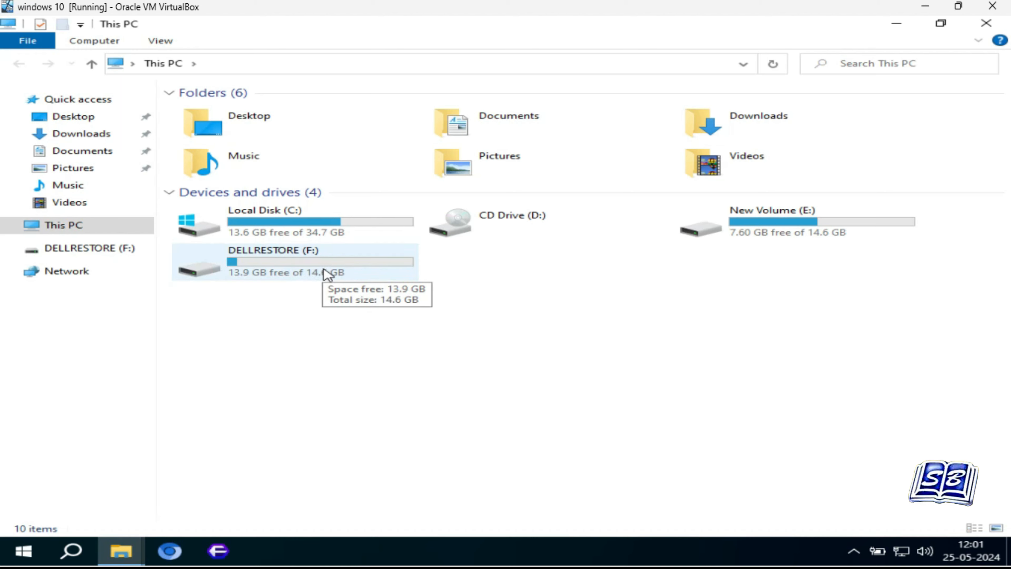
click(775, 230)
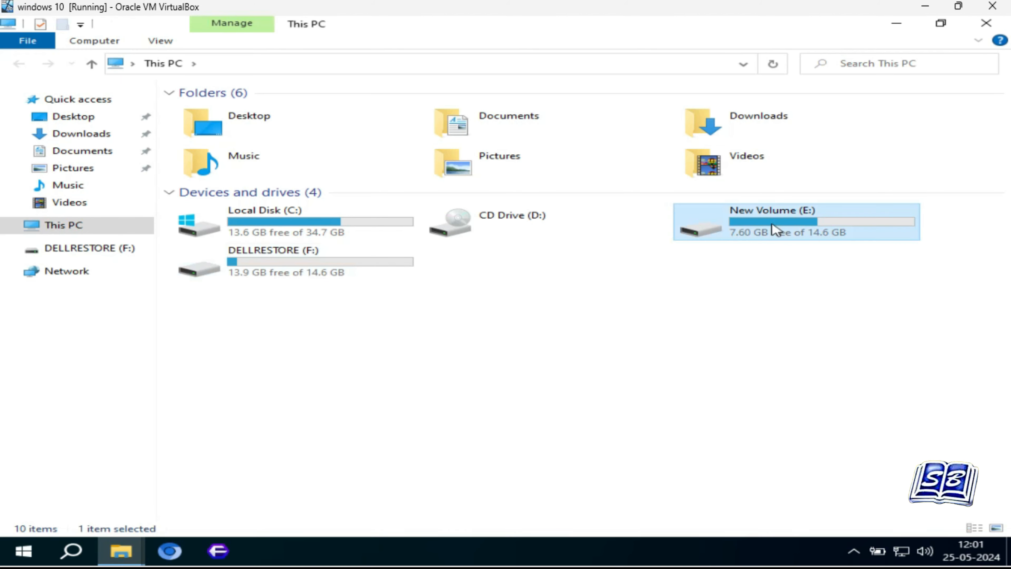
double_click(774, 228)
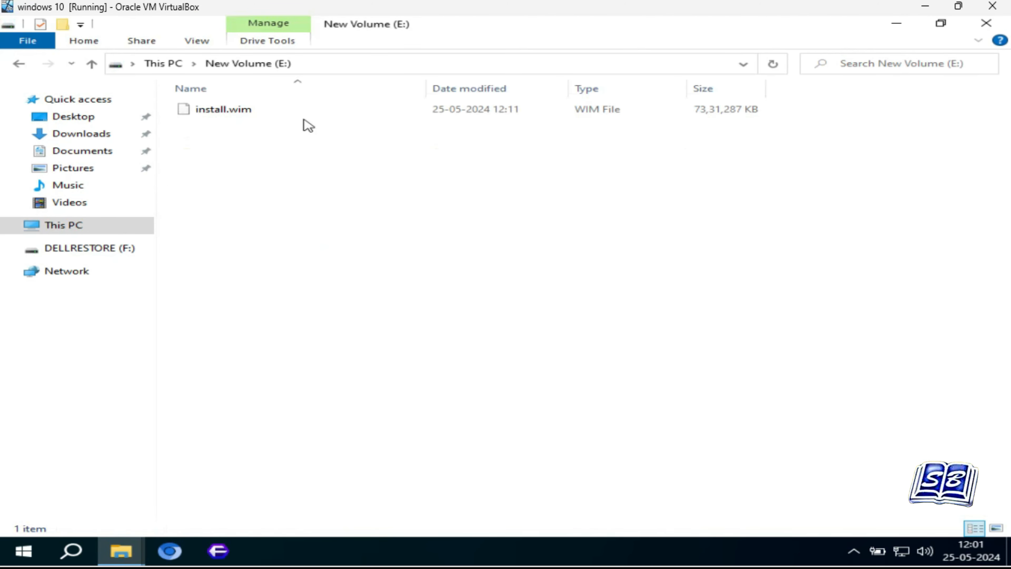
right_click(303, 110)
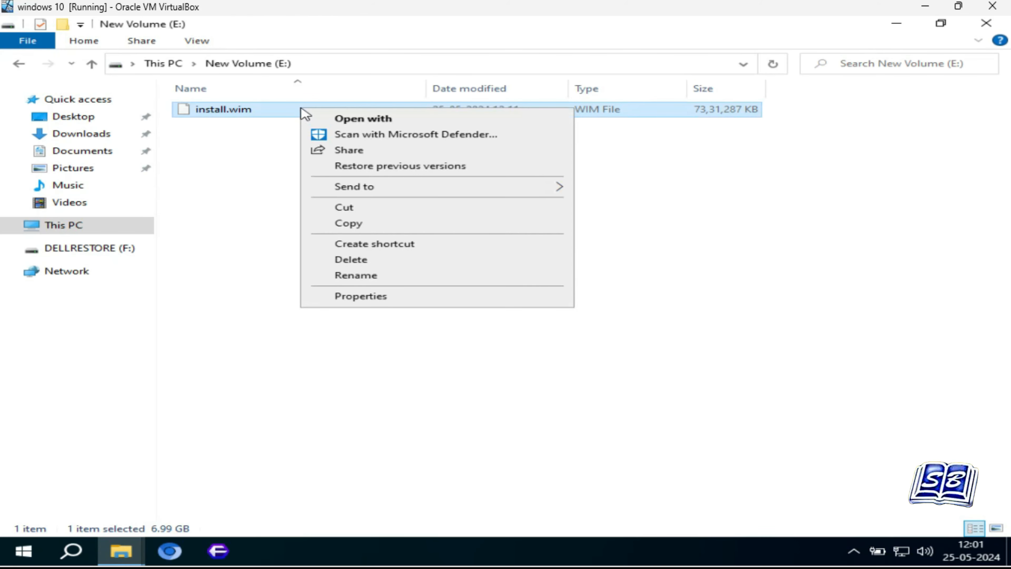
click(364, 209)
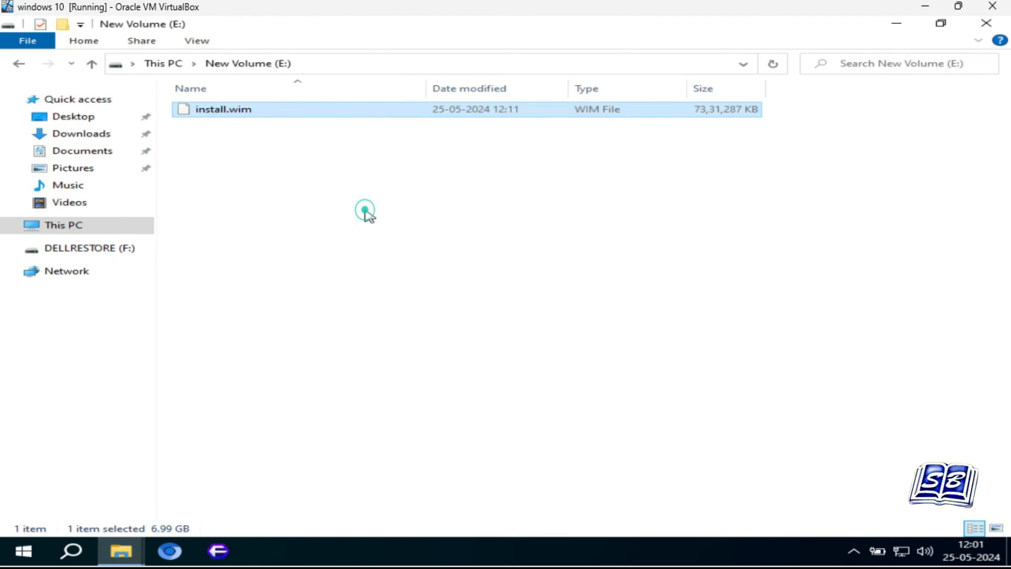
click(139, 223)
click(334, 270)
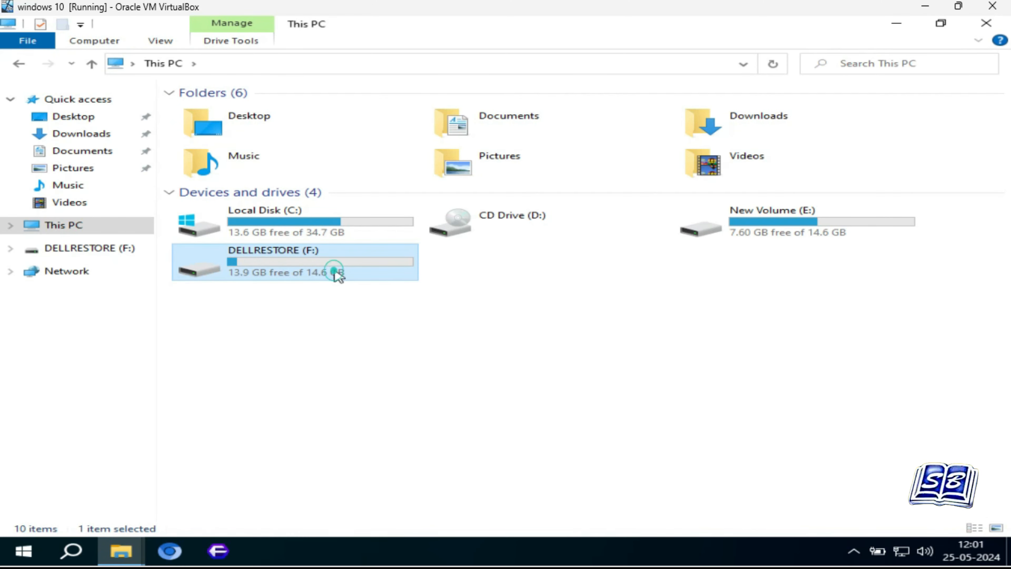
double_click(337, 274)
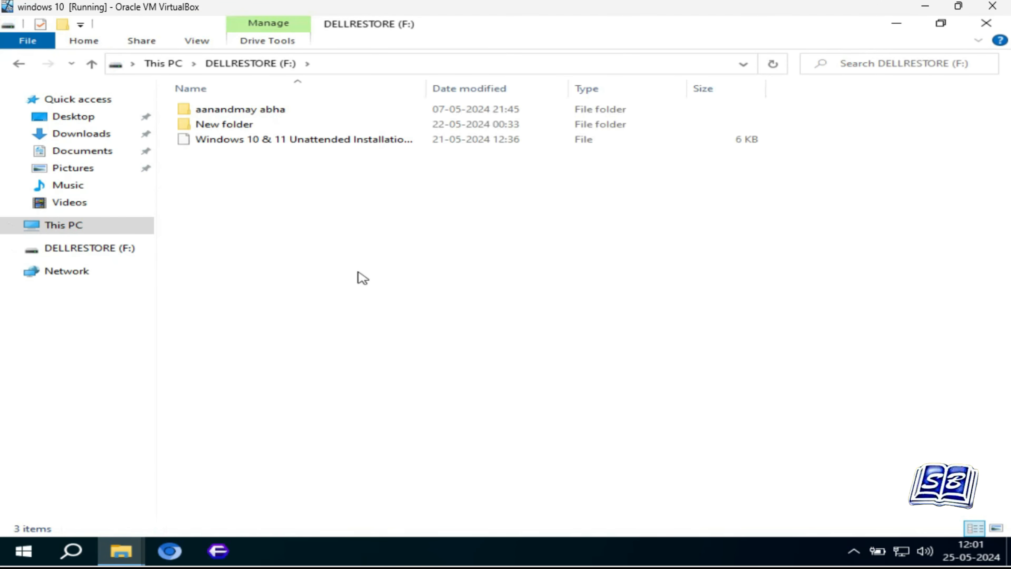
right_click(335, 239)
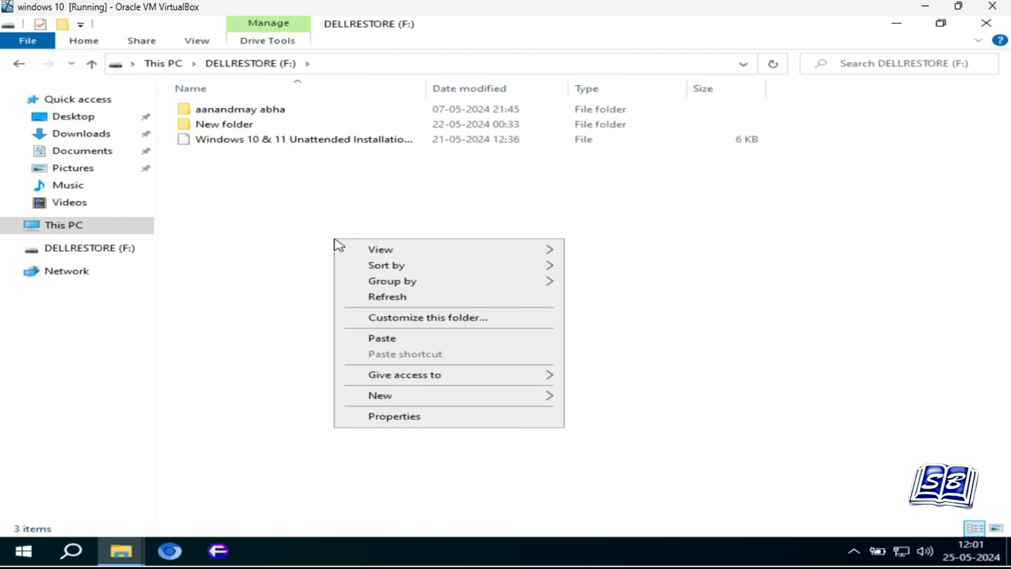
click(404, 338)
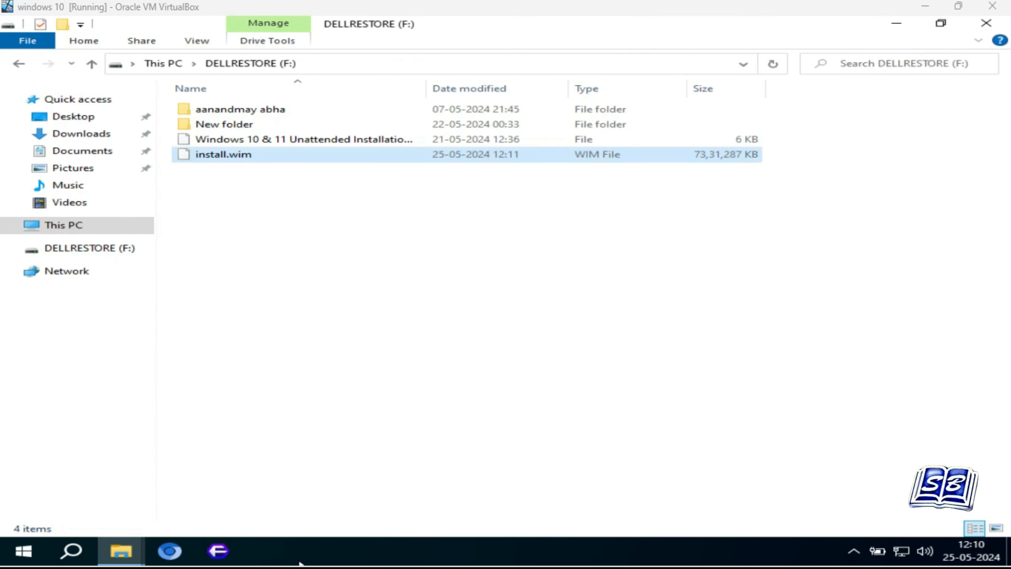
click(985, 23)
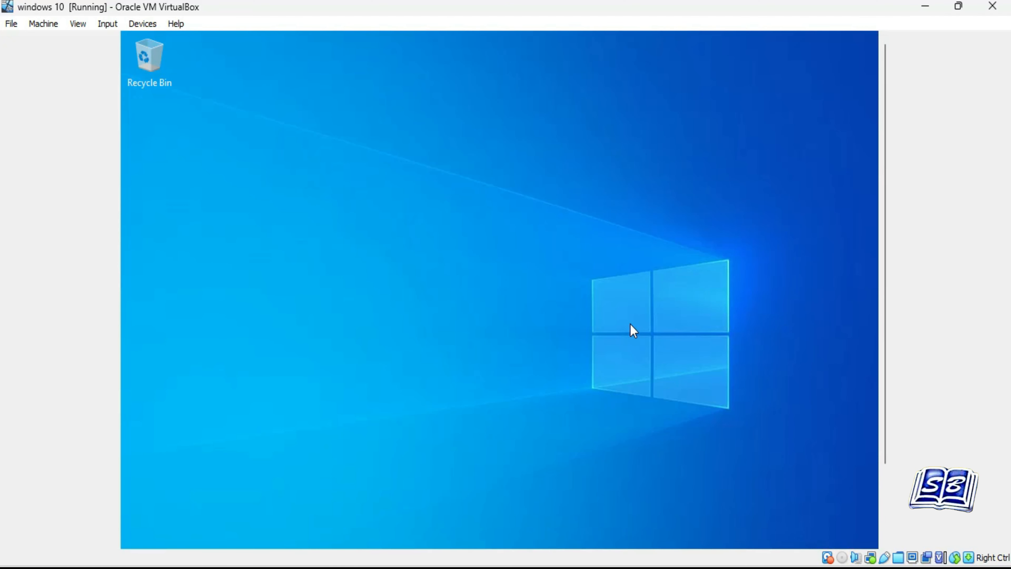
Step: Detach the SanDisk Ultra [0100] USB device from the virtual machine, minimize its window and dismiss the host's AutoPlay notification
click(884, 560)
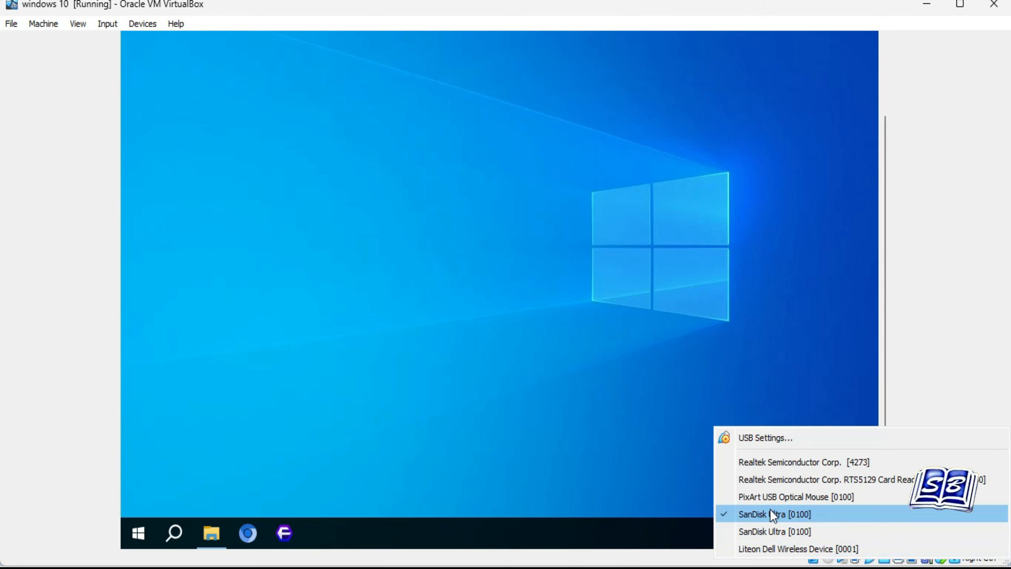
click(815, 516)
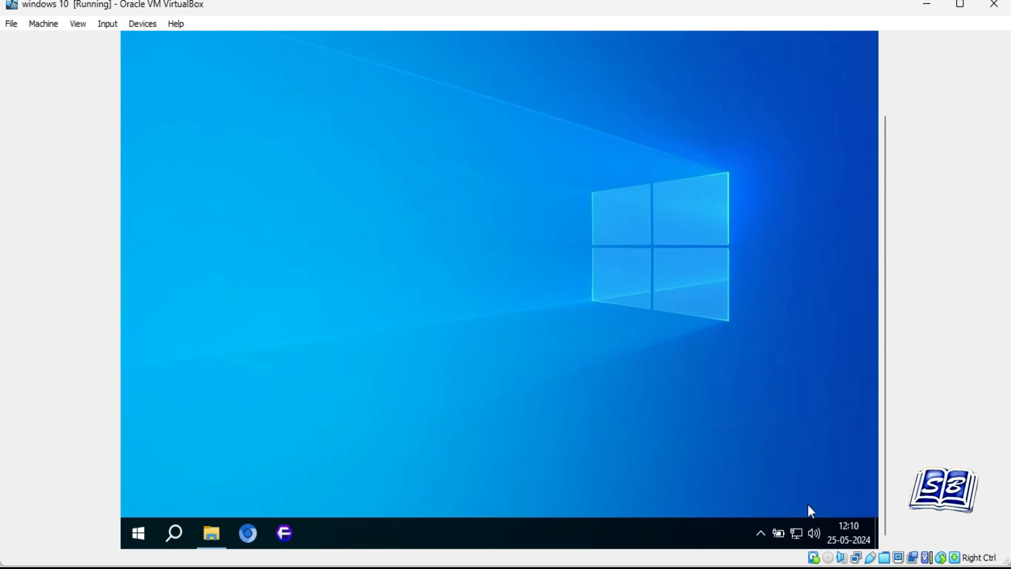
click(927, 5)
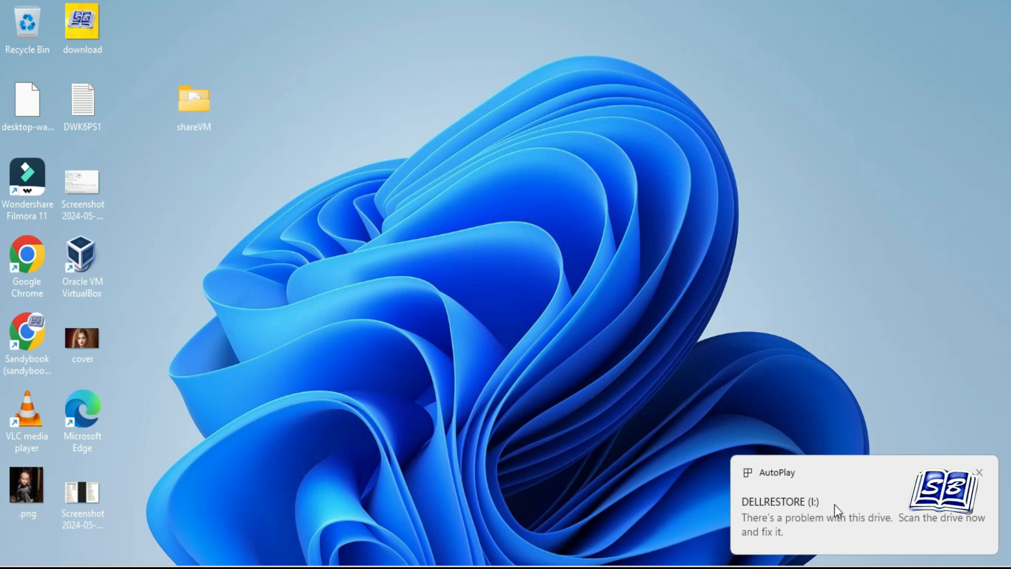
click(979, 472)
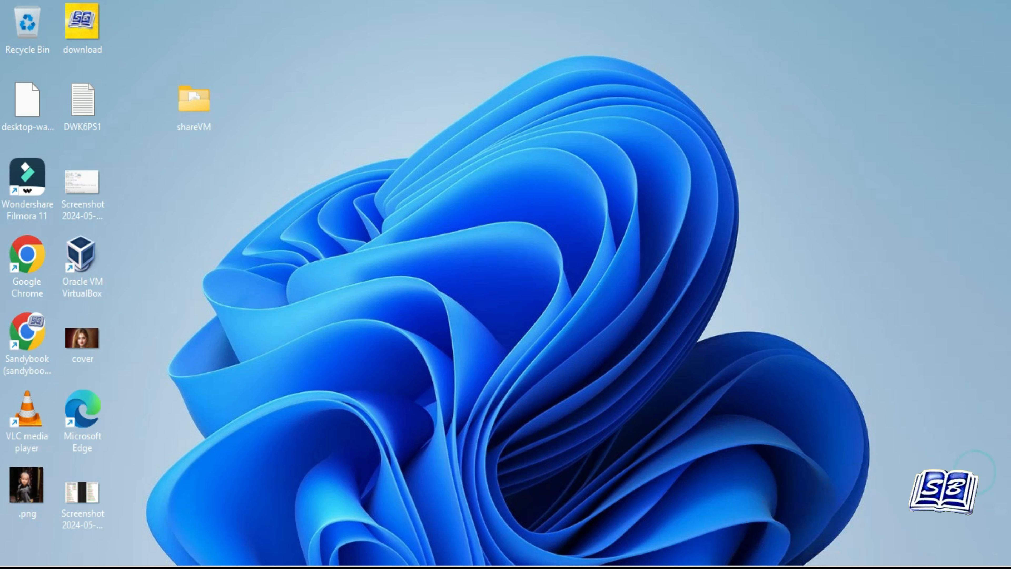
Step: Copy install.wim from the host's DELLRESTORE (I:) drive into the shareVM folder on the desktop
click(556, 567)
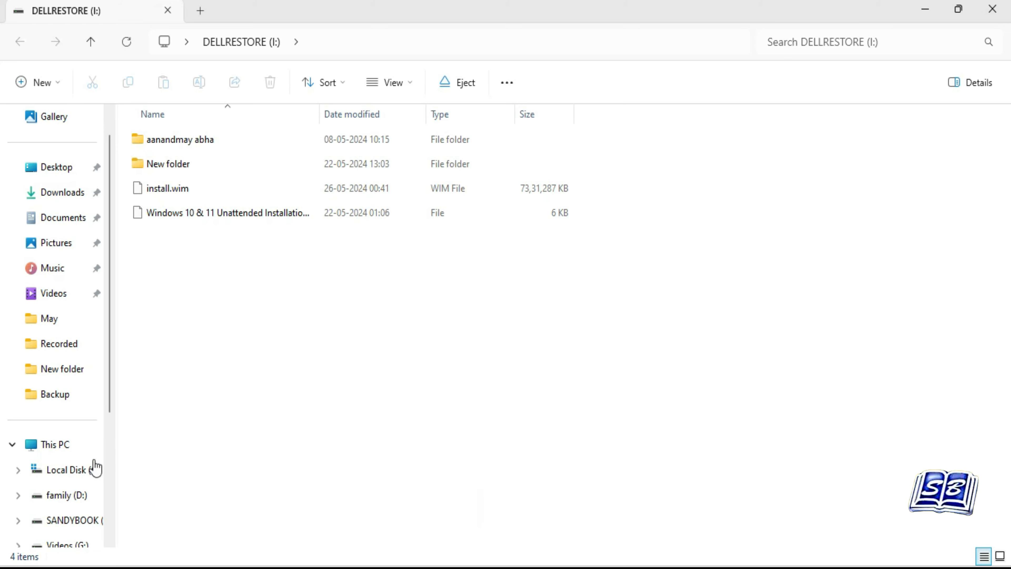
click(64, 447)
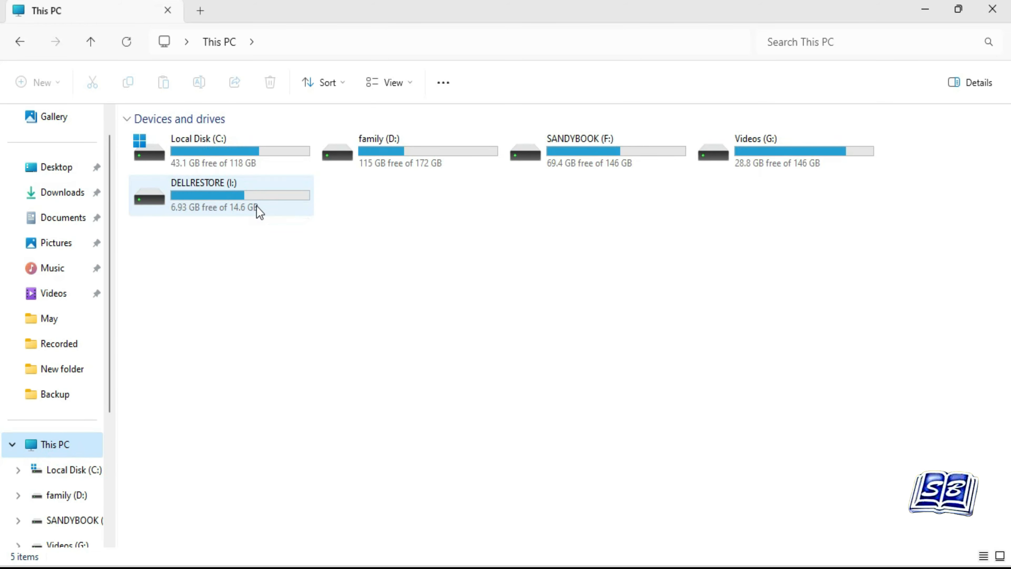
double_click(264, 203)
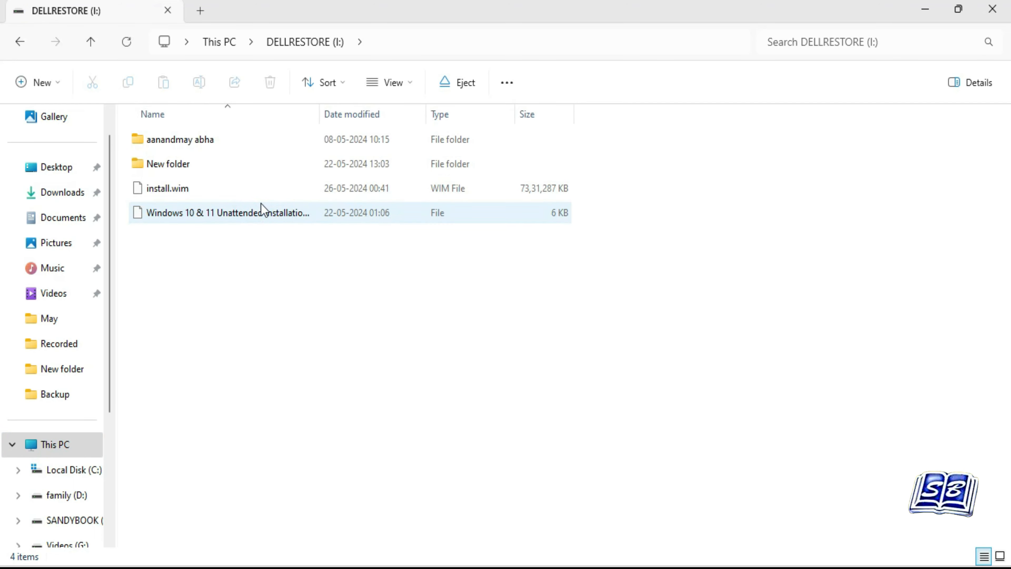
click(229, 195)
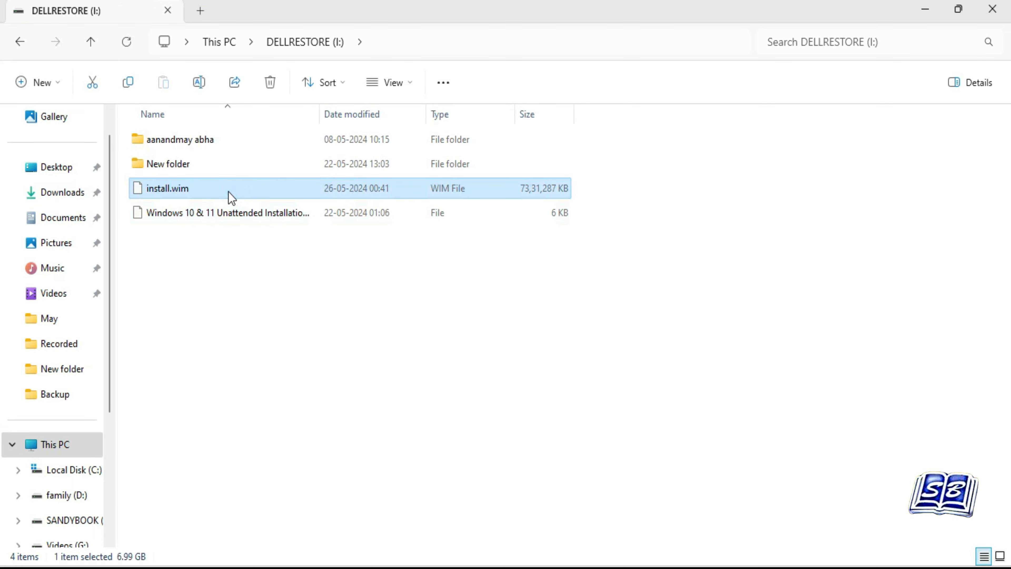
right_click(230, 196)
click(273, 211)
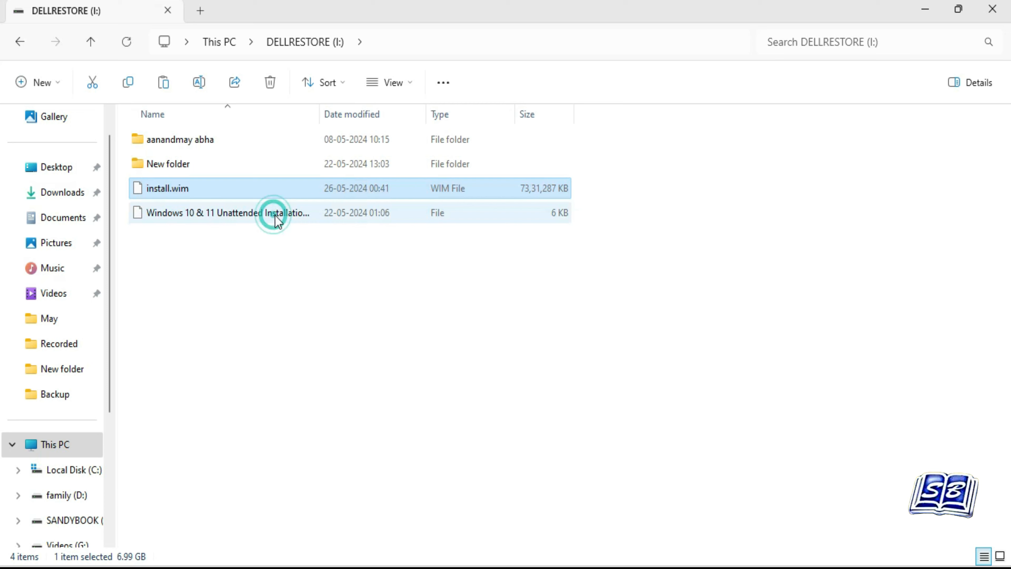
click(994, 10)
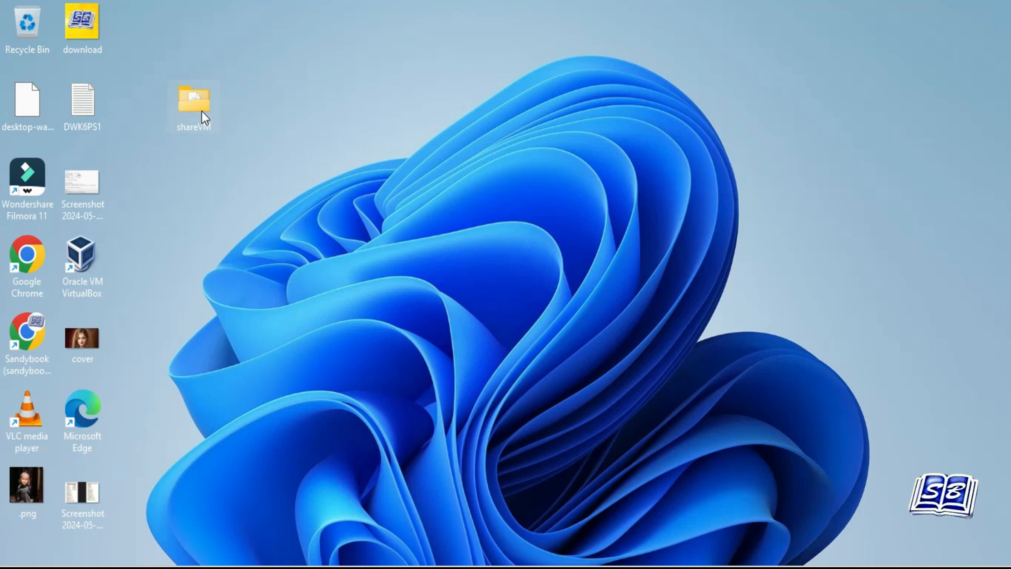
double_click(205, 117)
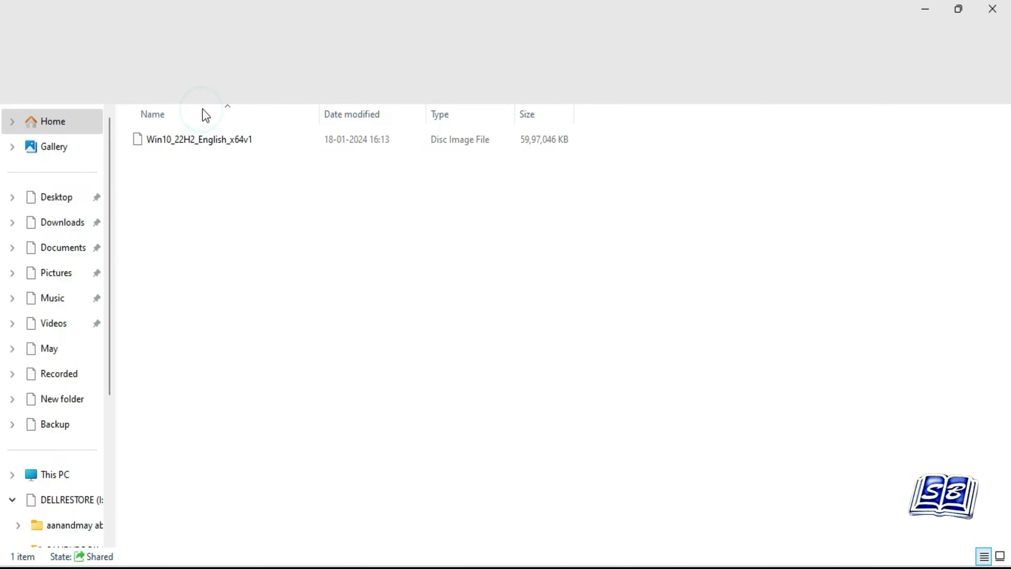
right_click(302, 229)
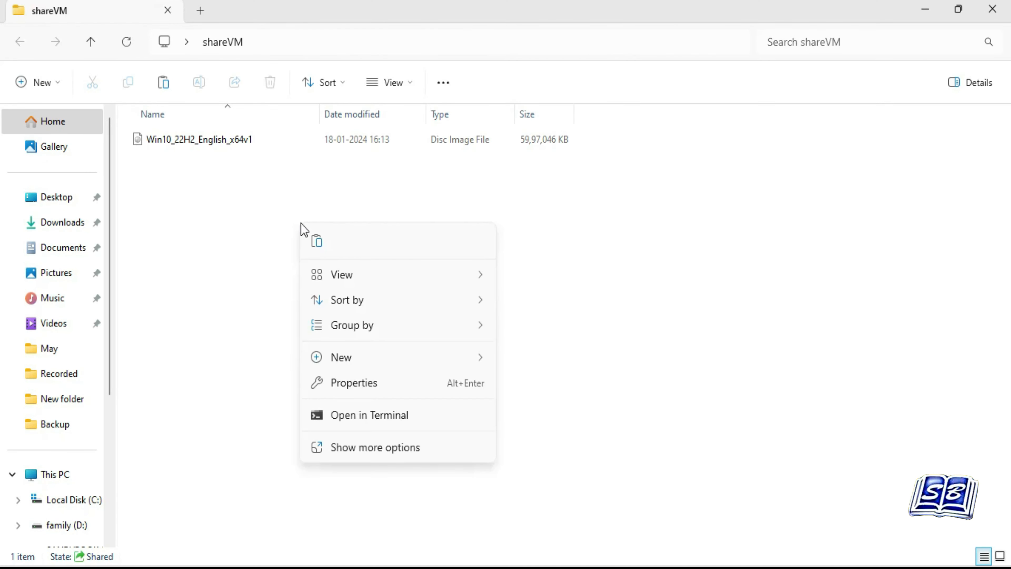
click(318, 242)
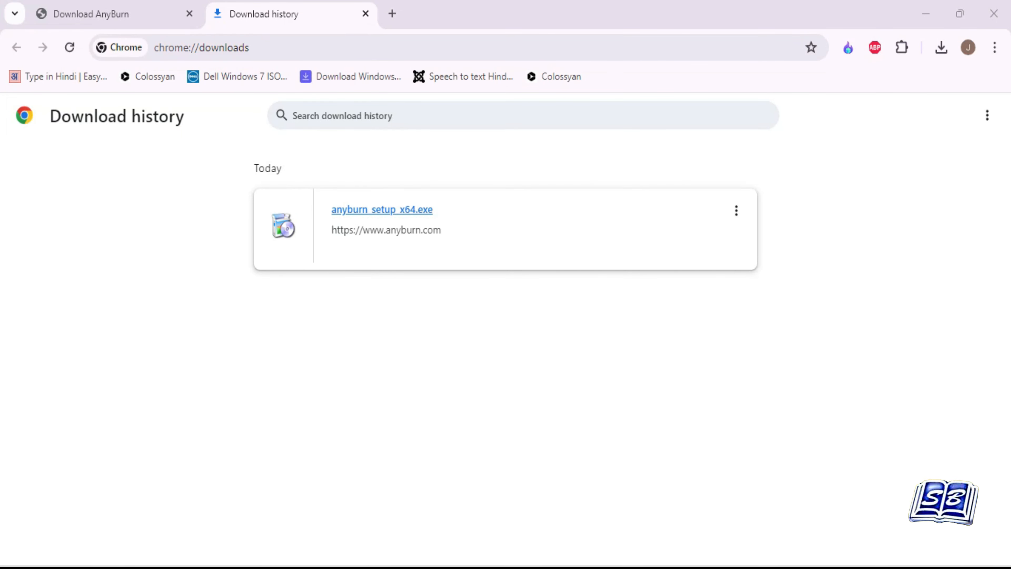
Step: Install AnyBurn 6.1 from the downloaded anyburn_setup_x64.exe, accepting the license and keeping the desktop icon and launch options enabled
click(735, 211)
click(708, 222)
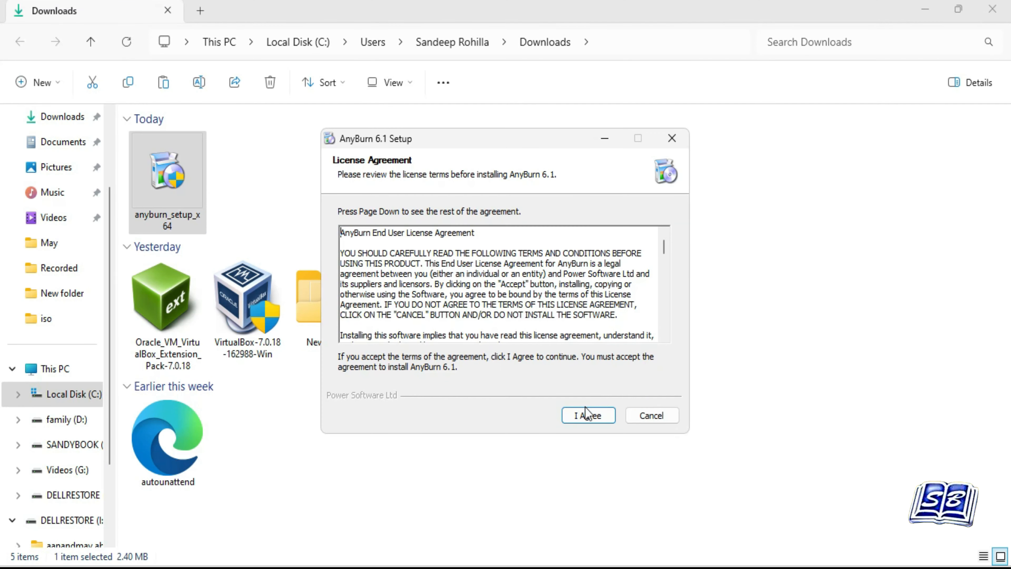
click(585, 416)
click(585, 415)
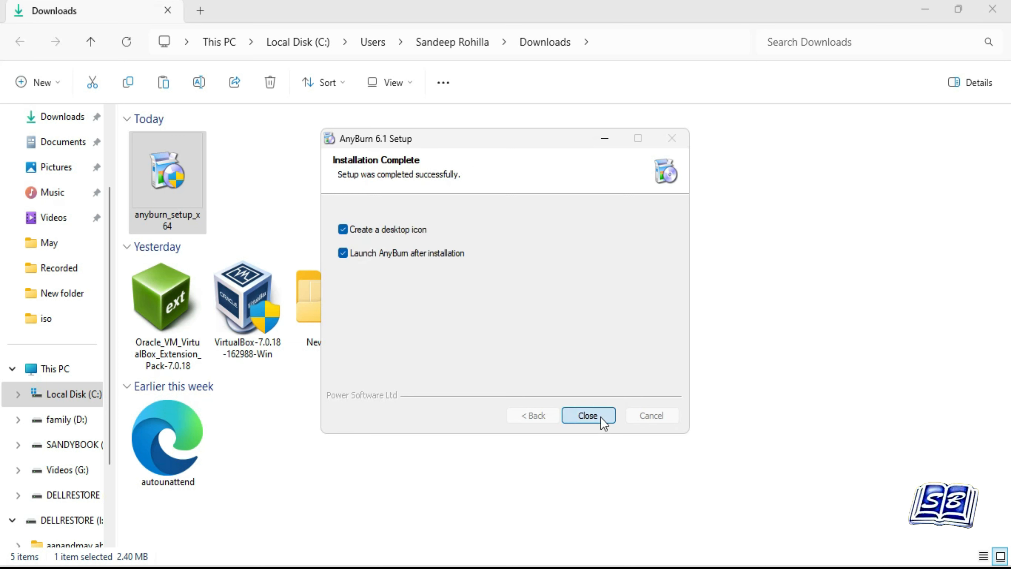
click(587, 415)
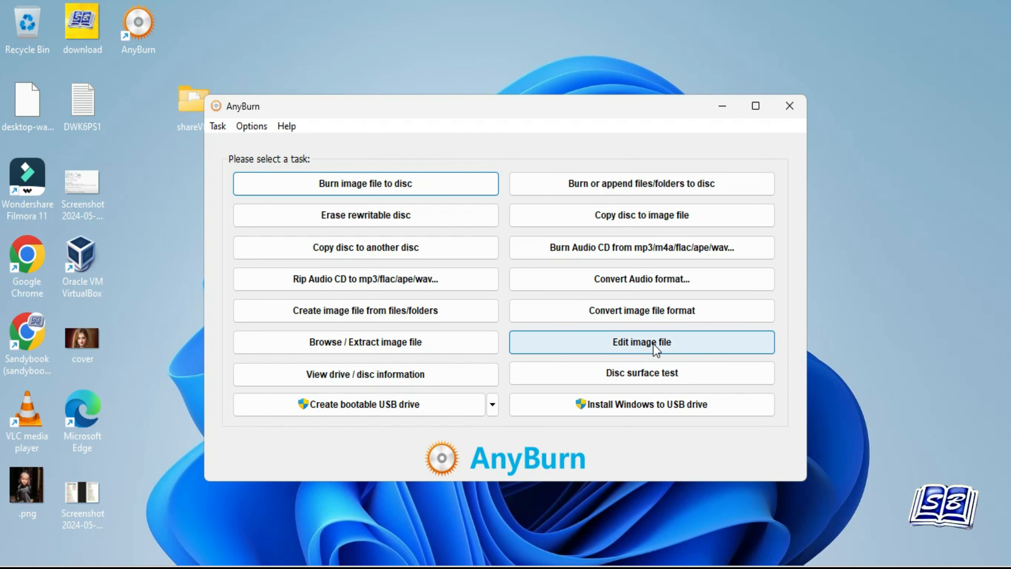
Step: Load Win10_22H2_English_x64v1.iso from the desktop's shareVM folder for image editing in AnyBurn and open its sources folder
click(646, 348)
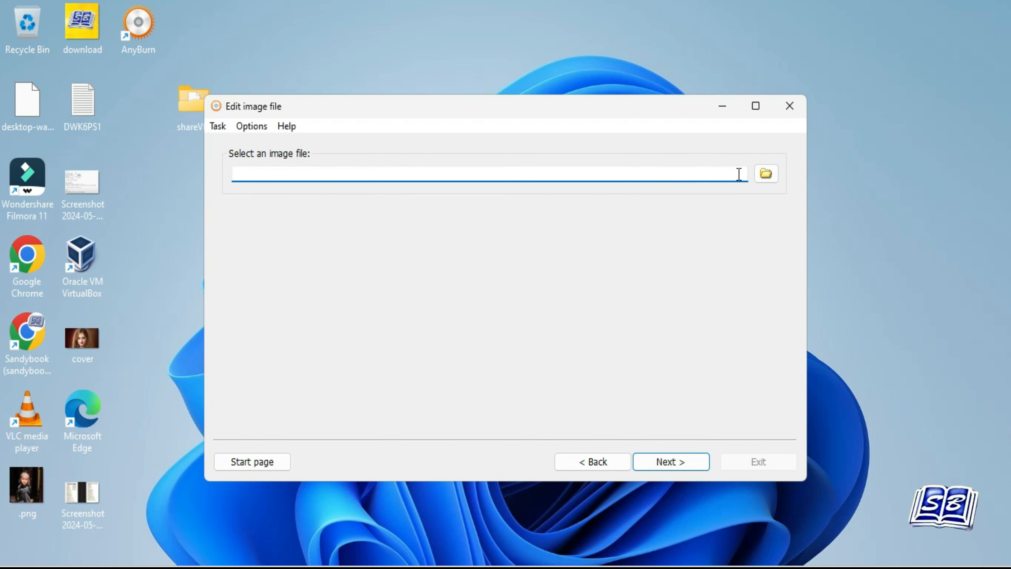
click(765, 174)
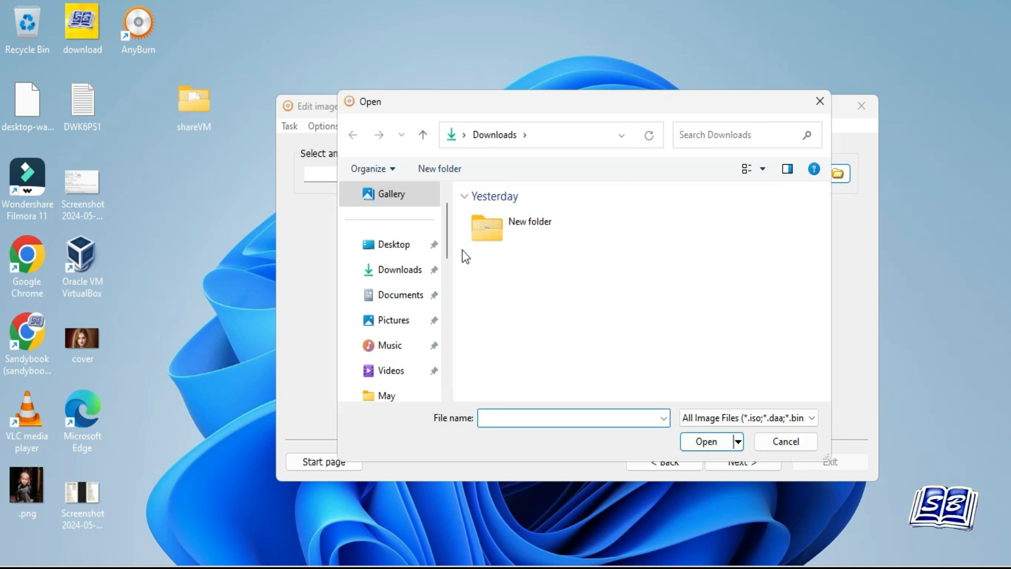
click(396, 251)
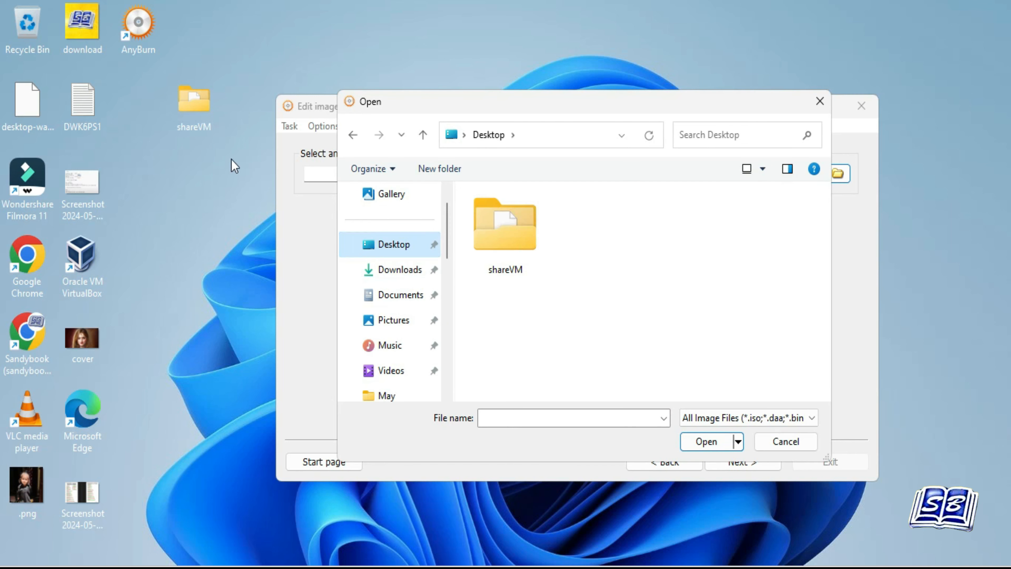
click(505, 229)
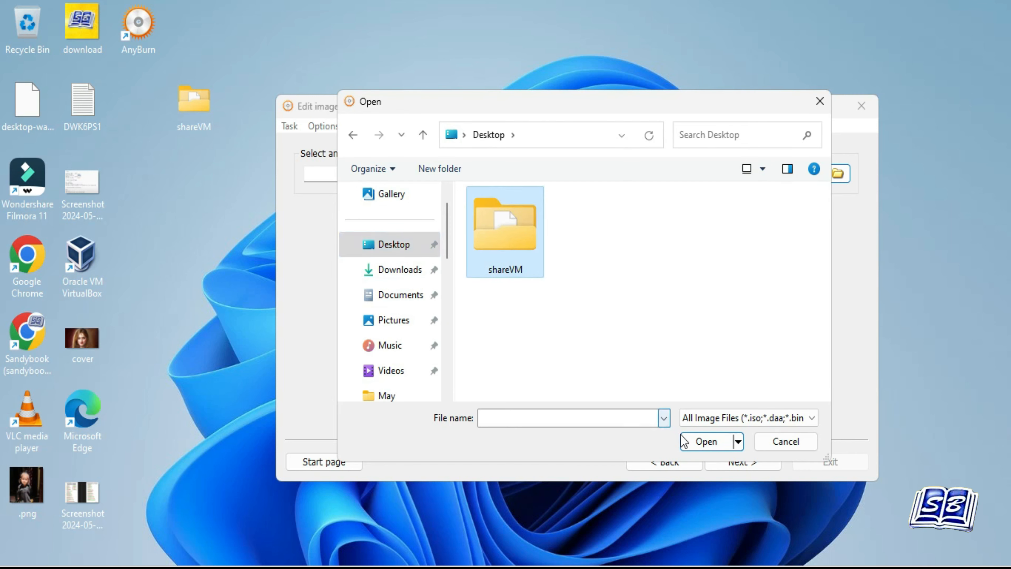
click(696, 442)
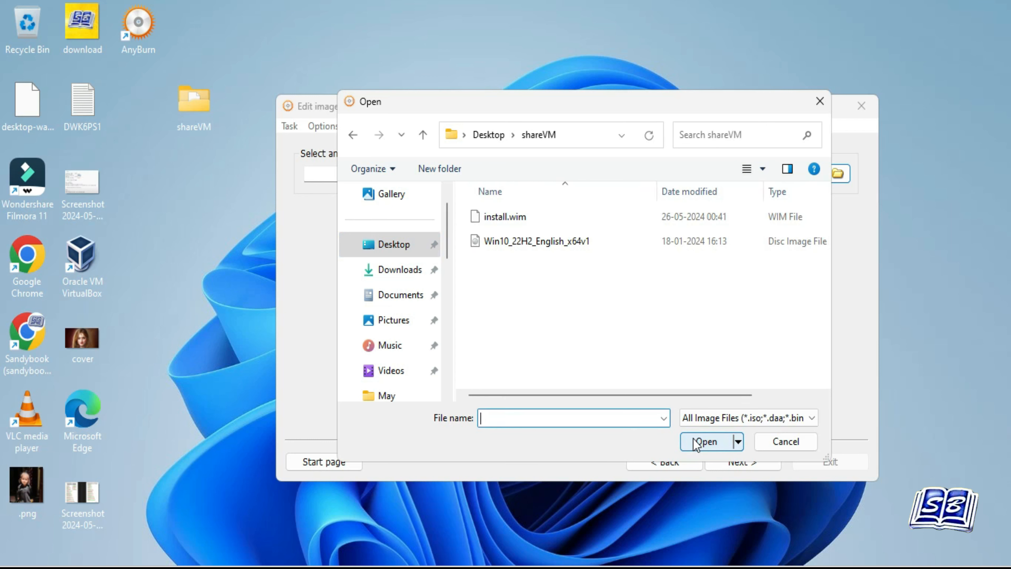
click(493, 243)
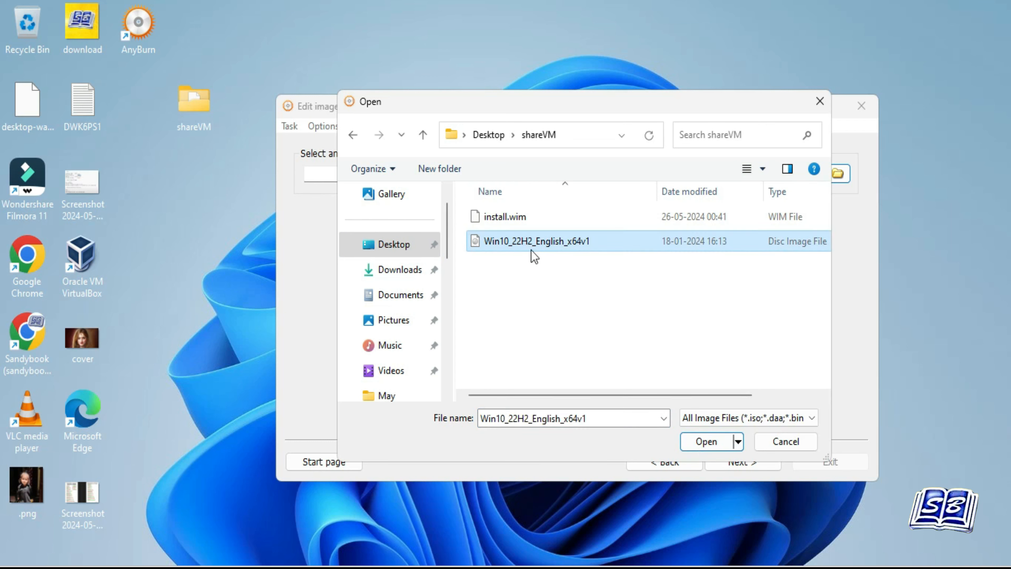
click(703, 441)
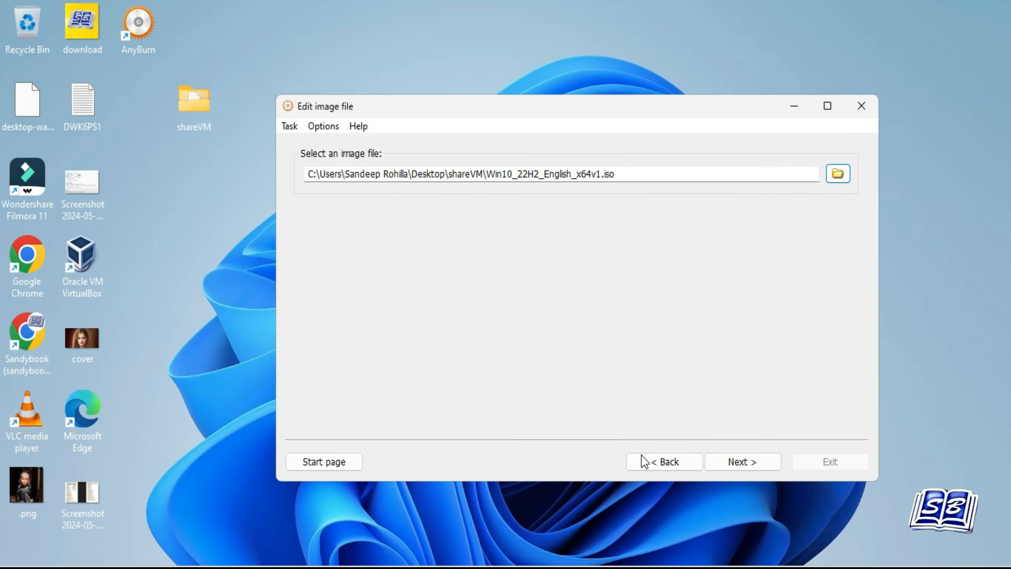
click(727, 462)
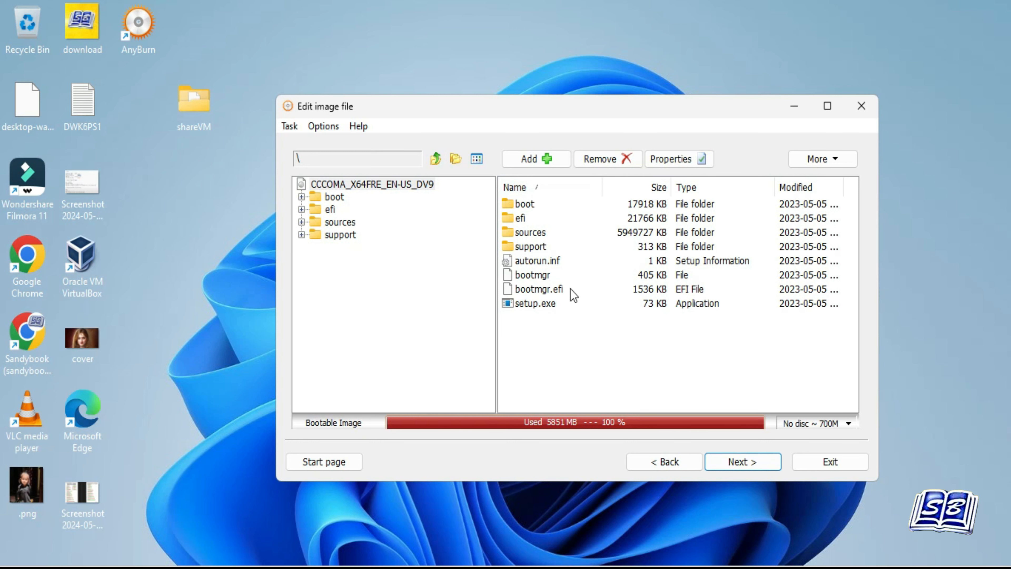
double_click(518, 231)
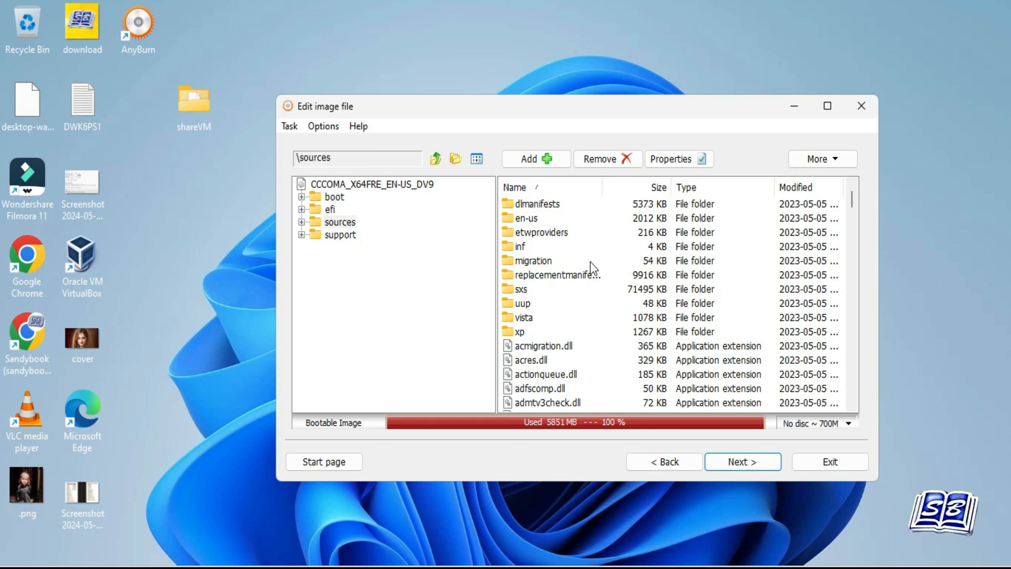
Step: Remove the original install.wim from the image's sources folder and confirm the deletion
scroll(658, 278, down, 2)
scroll(597, 291, down, 2)
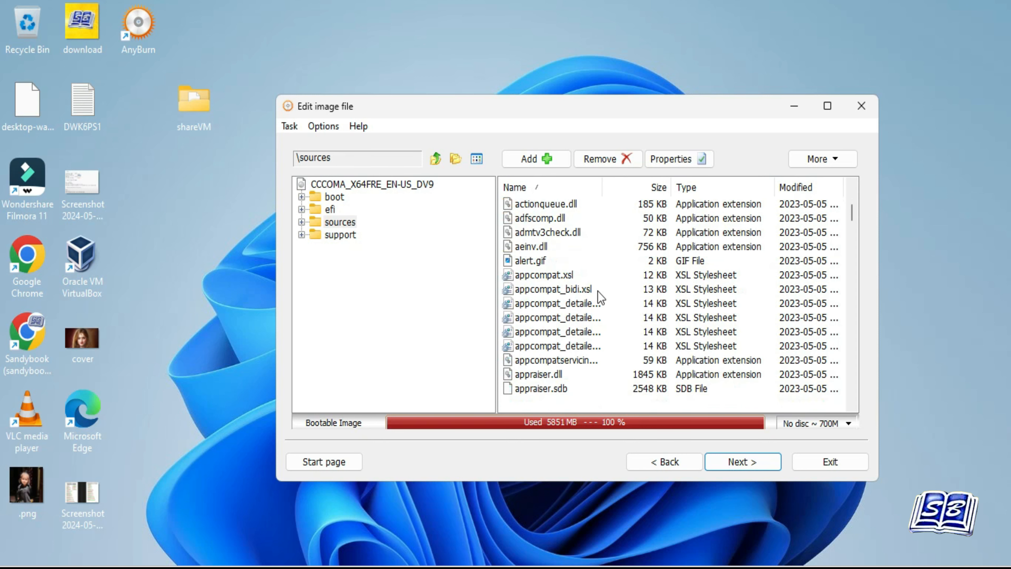
key(i)
key(i)
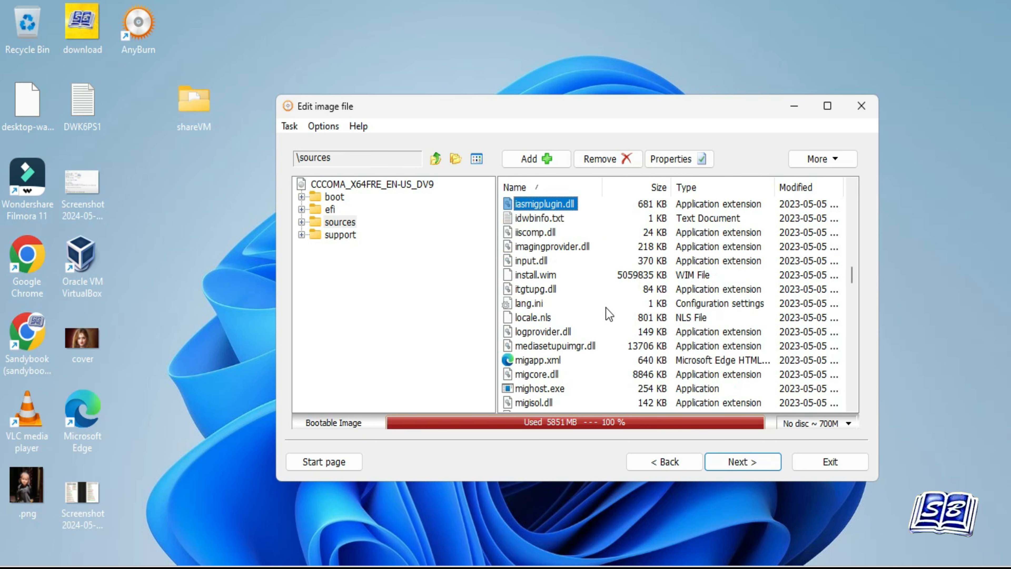
click(534, 275)
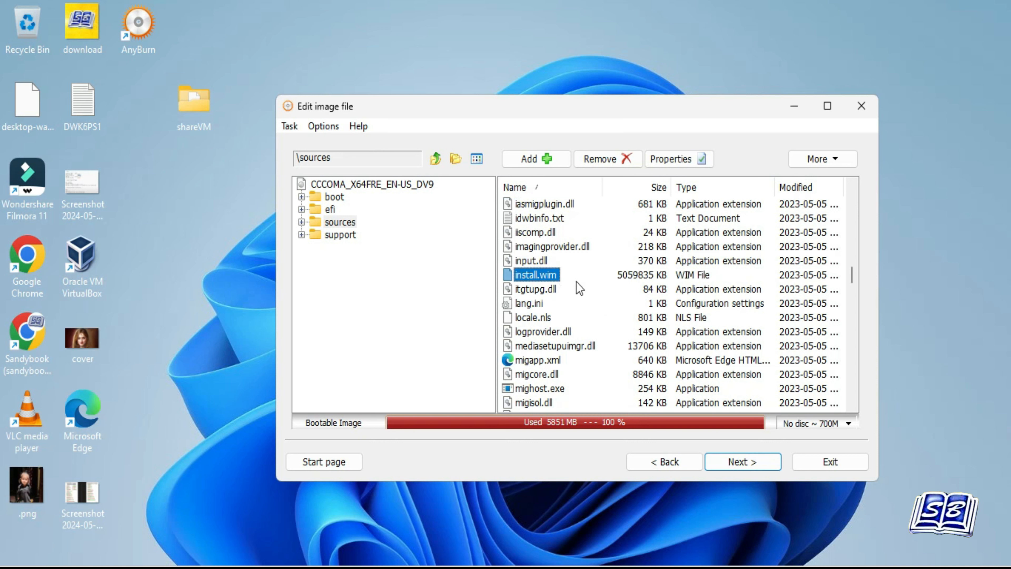
click(616, 161)
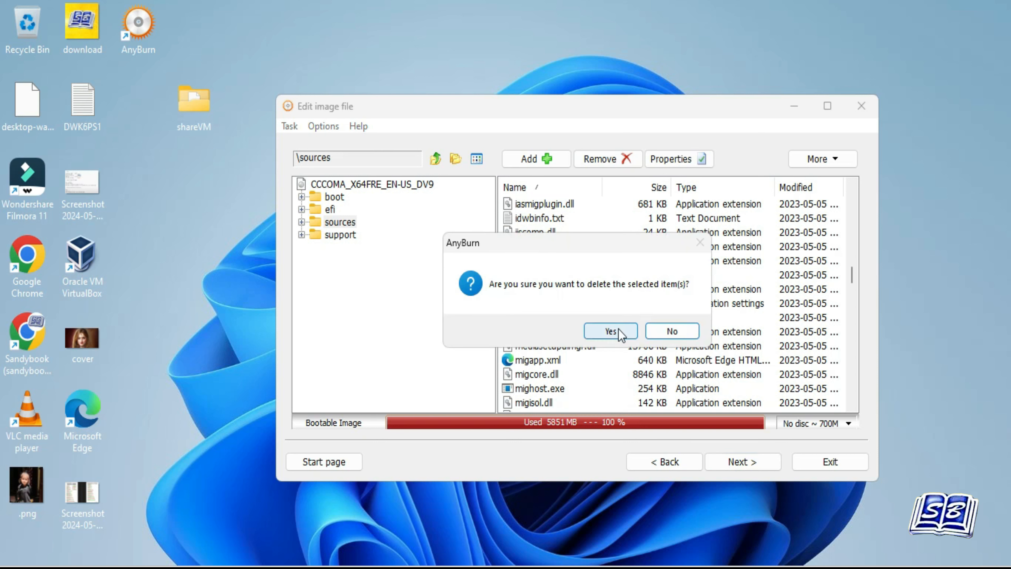
click(611, 331)
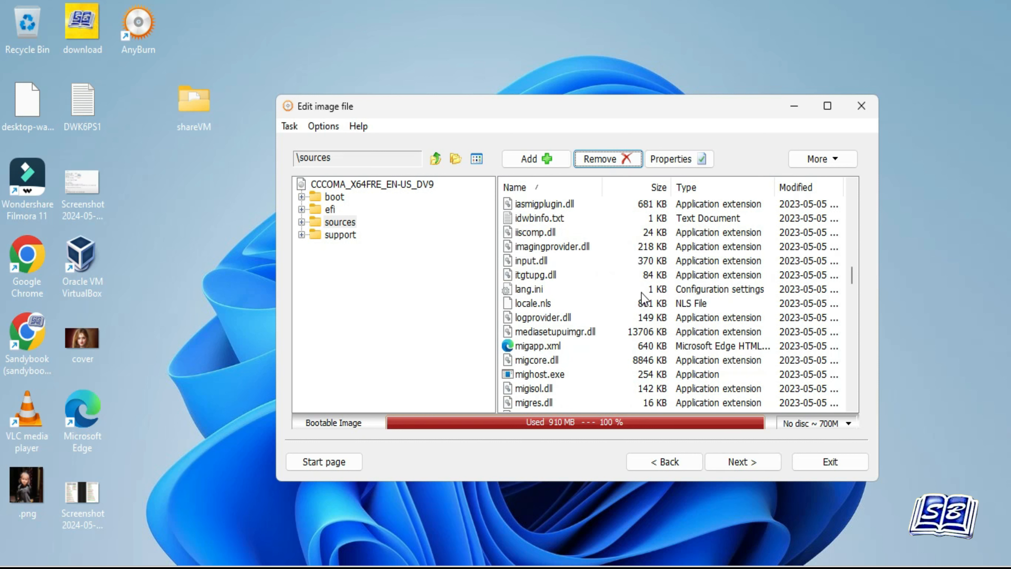
Step: Add the captured install.wim from the shareVM folder to the image's sources folder
click(535, 160)
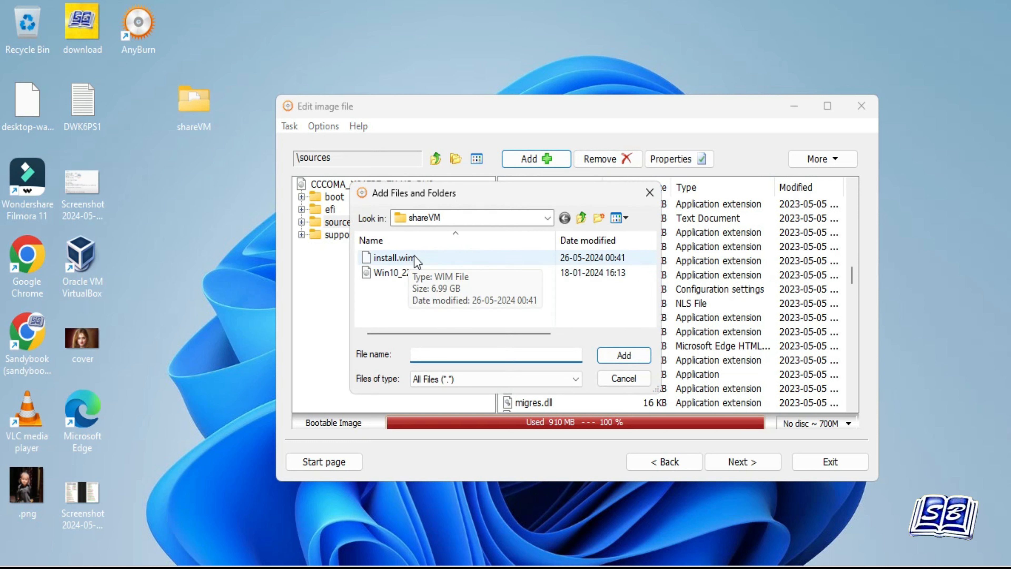
click(421, 258)
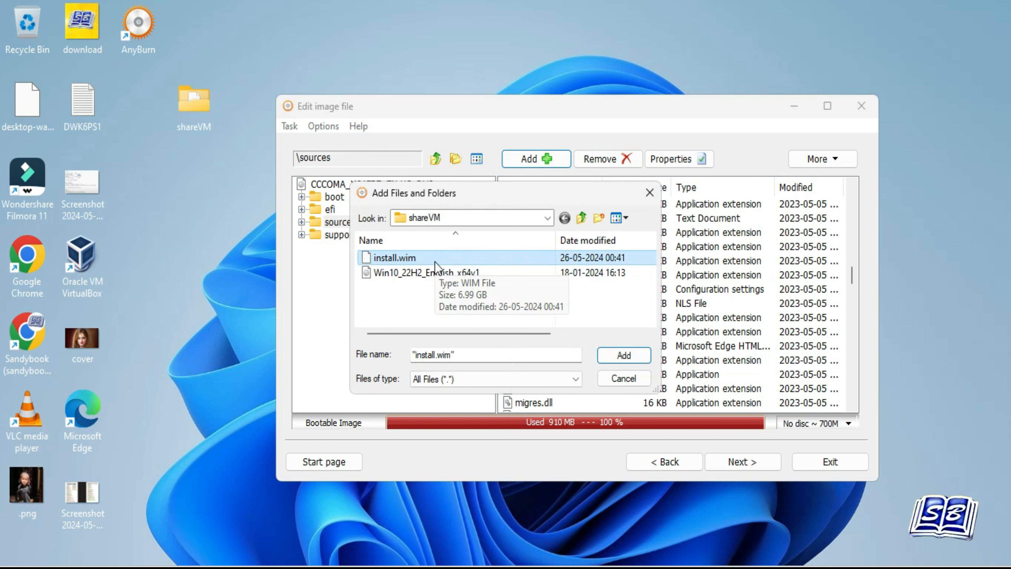
click(624, 355)
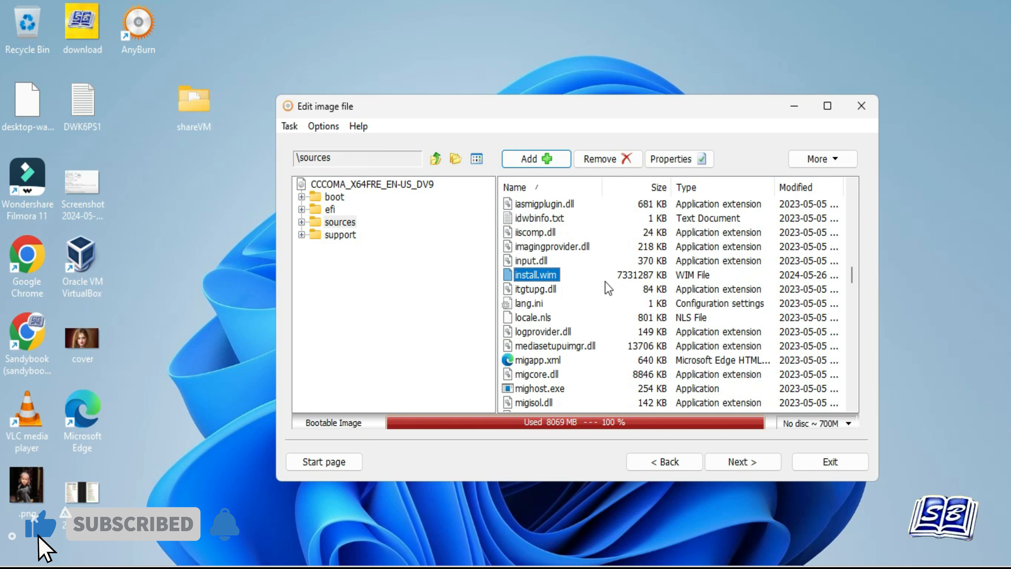
Step: Set the destination image file name to Win10_gaming.iso in the desktop's shareVM folder, keeping the Standard ISO Images type
click(741, 462)
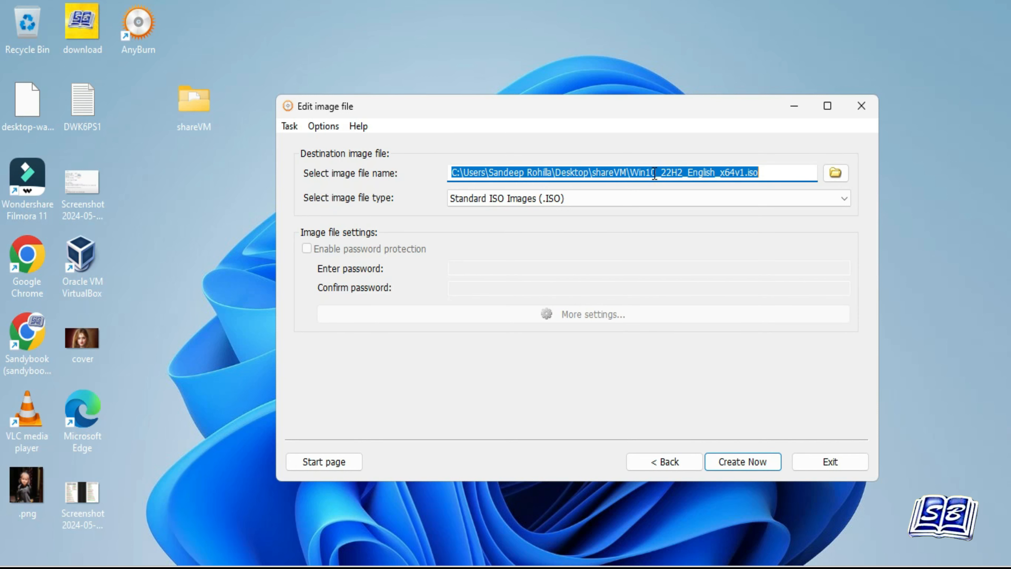
click(689, 172)
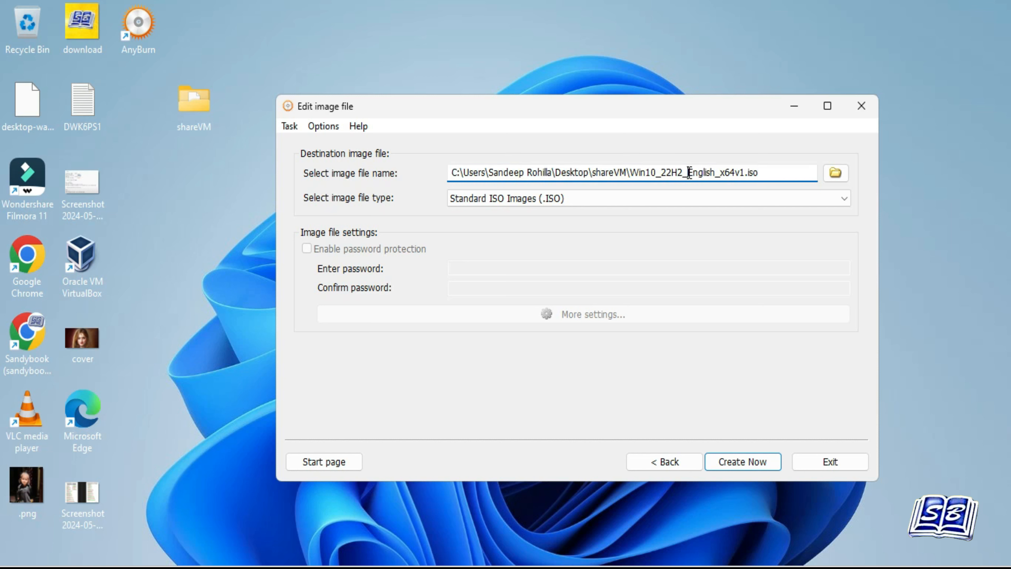
key(BackSpace)
key(BackSpace)
key(BackSpace)
key(BackSpace)
key(BackSpace)
key(Delete)
key(Delete)
key(Delete)
key(Delete)
key(Delete)
key(Delete)
key(Delete)
key(Delete)
key(Delete)
key(Delete)
key(Delete)
key(Delete)
key(Delete)
text(gaming)
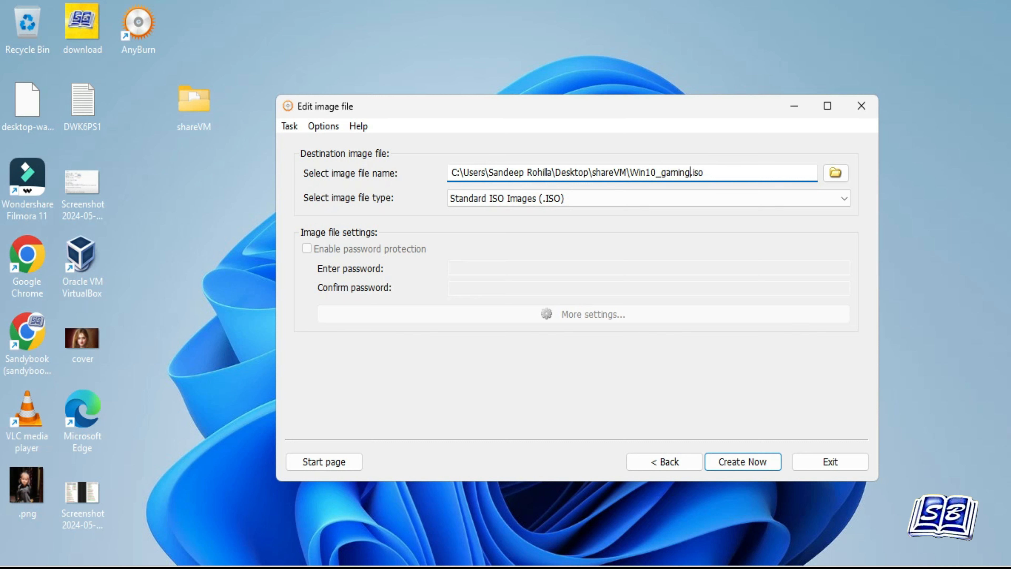
Step: Create the edited ISO image and exit AnyBurn once the writing has finished
click(743, 463)
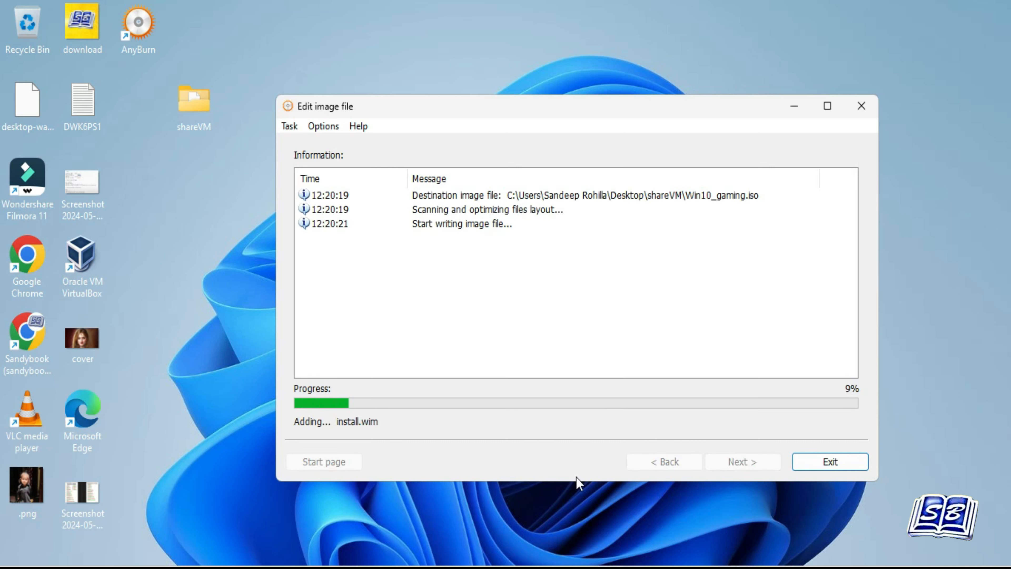
click(591, 524)
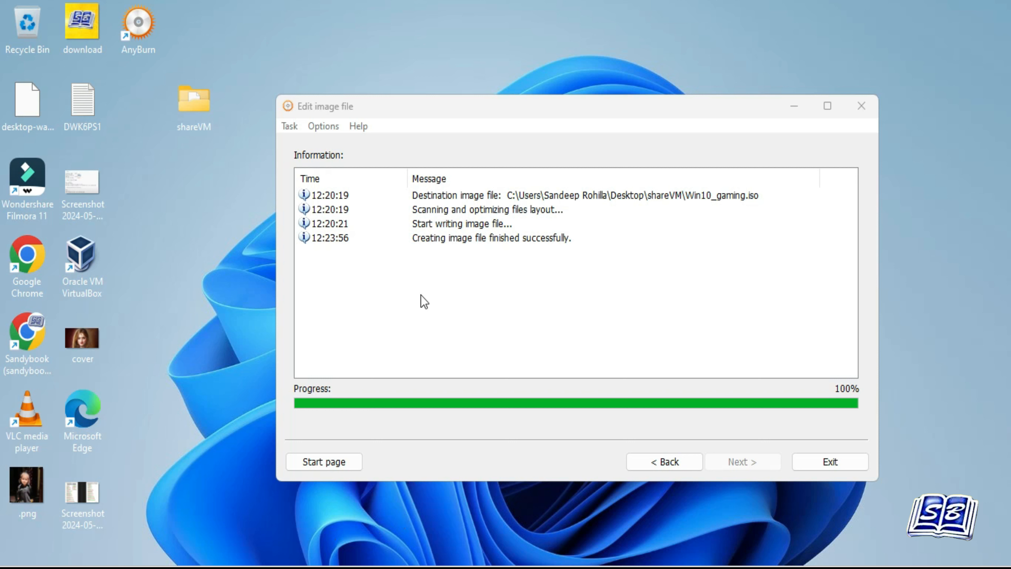
click(485, 241)
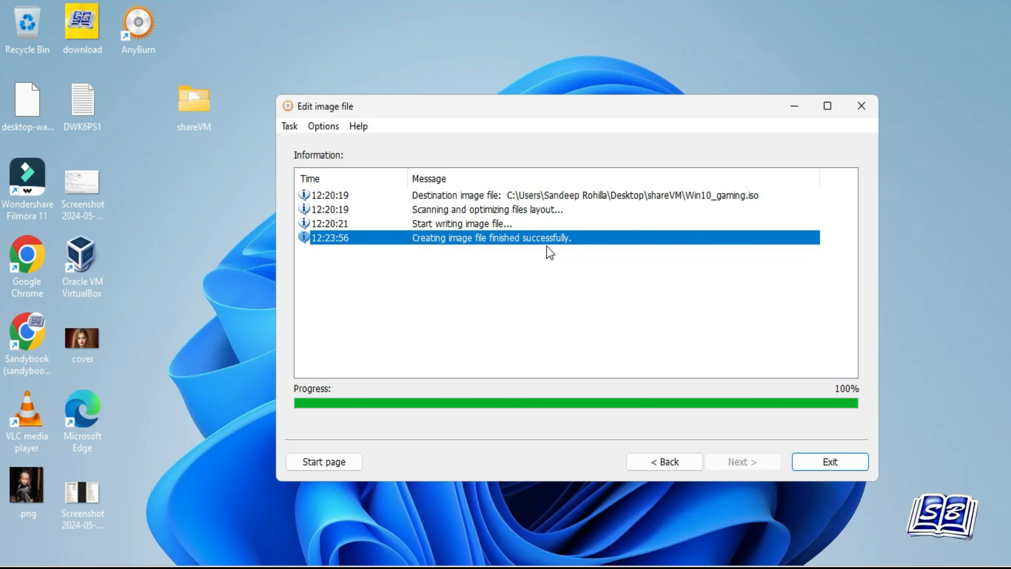
click(816, 471)
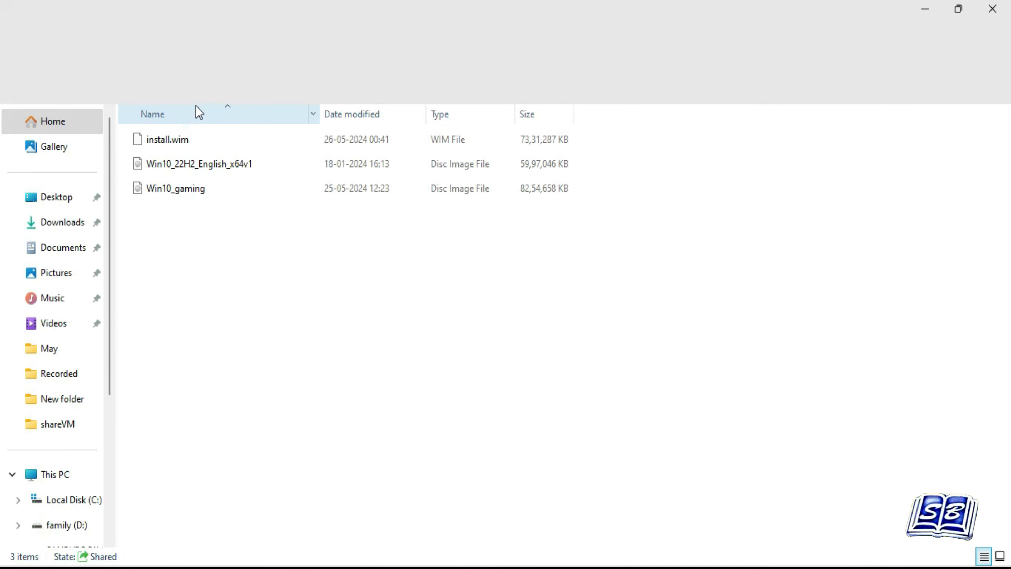
Step: Delete the Win10_22H2_English_x64v1 disc image from the shareVM folder and close the folder window
click(184, 190)
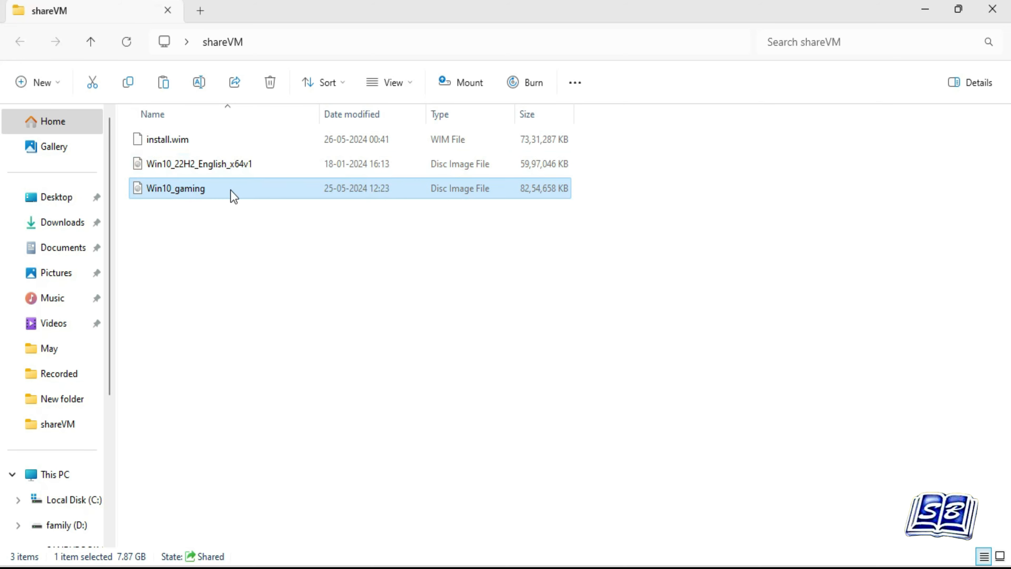
click(274, 168)
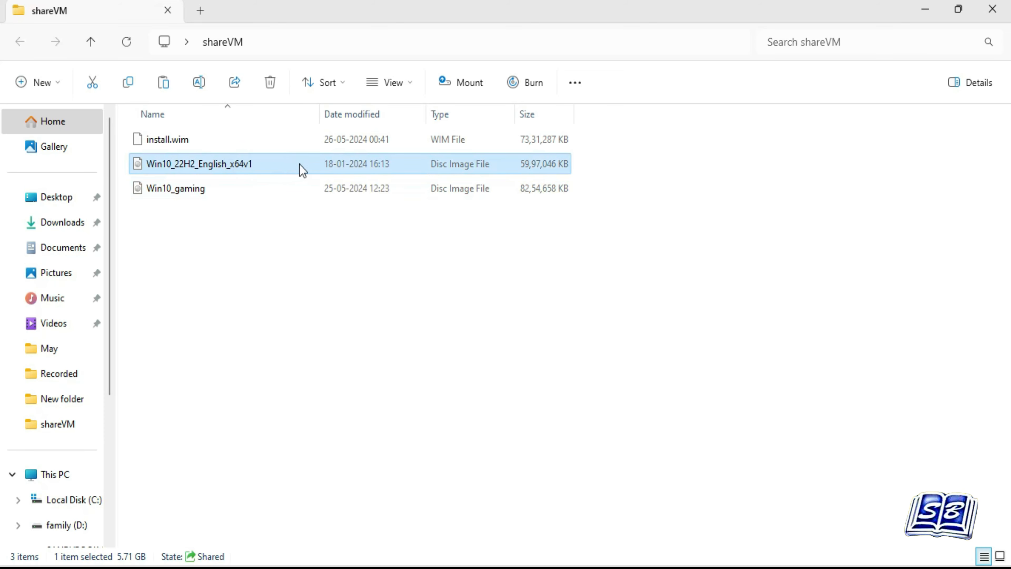
right_click(281, 164)
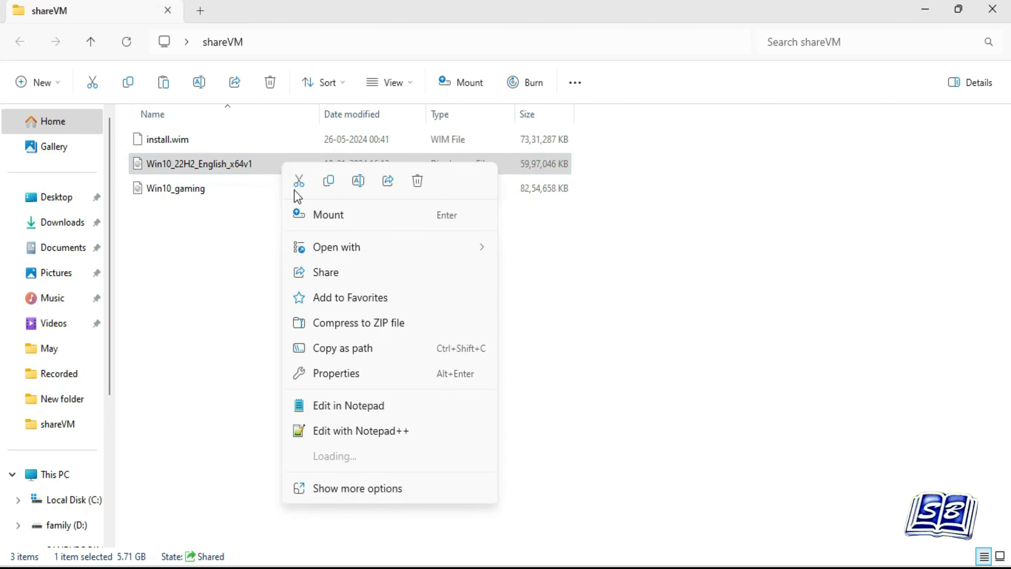
click(417, 181)
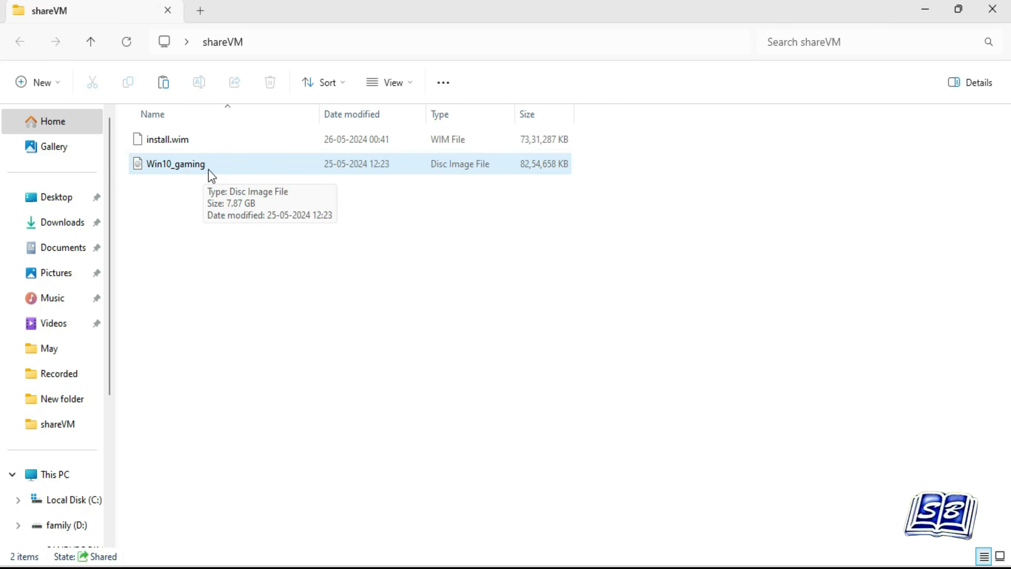
click(221, 150)
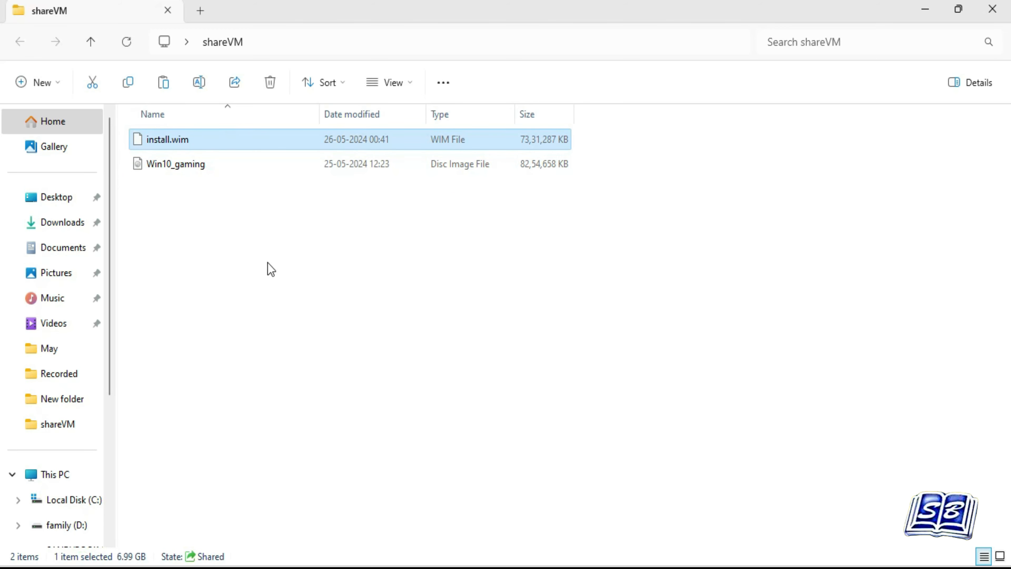
key(Down)
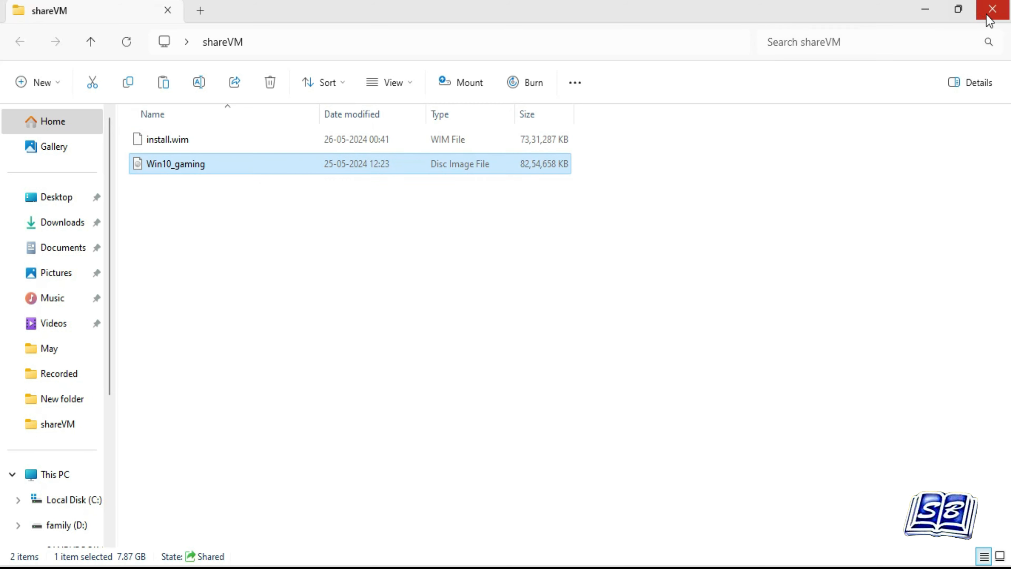
click(990, 16)
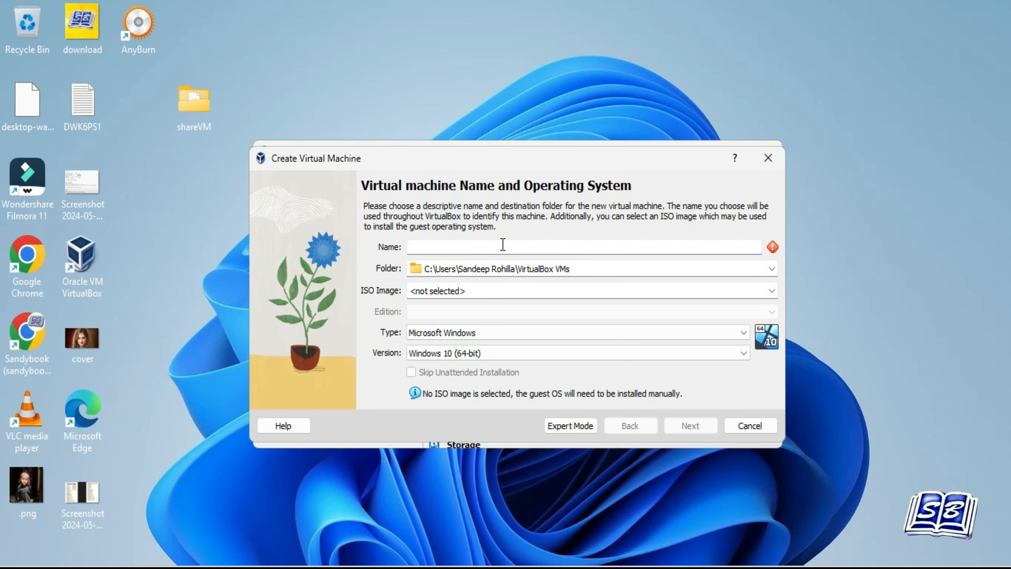
Step: Name the new VirtualBox virtual machine "windows10 for gaming" and set its folder to D:
text(windwo)
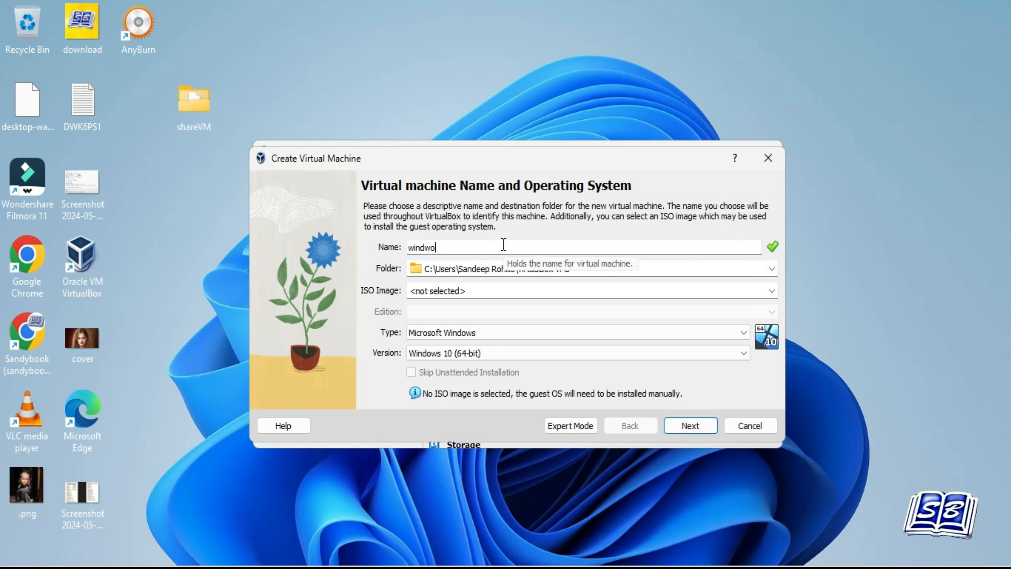
text(s)
key(BackSpace)
key(BackSpace)
key(BackSpace)
text(ows10 for gaming)
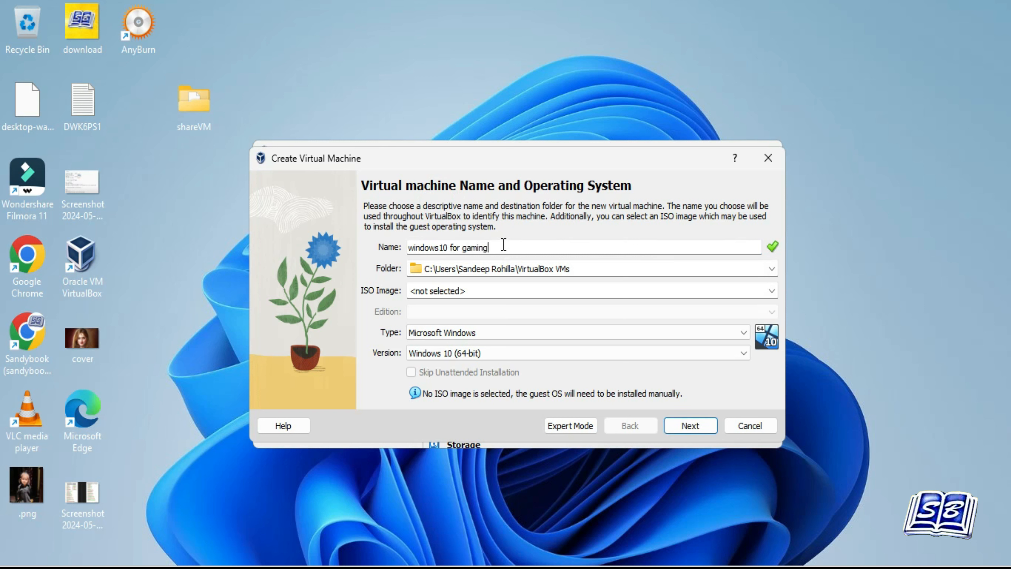
Step: Choose Win10_gaming.iso from the desktop's shareVM folder as the machine's ISO image and skip unattended installation
click(737, 290)
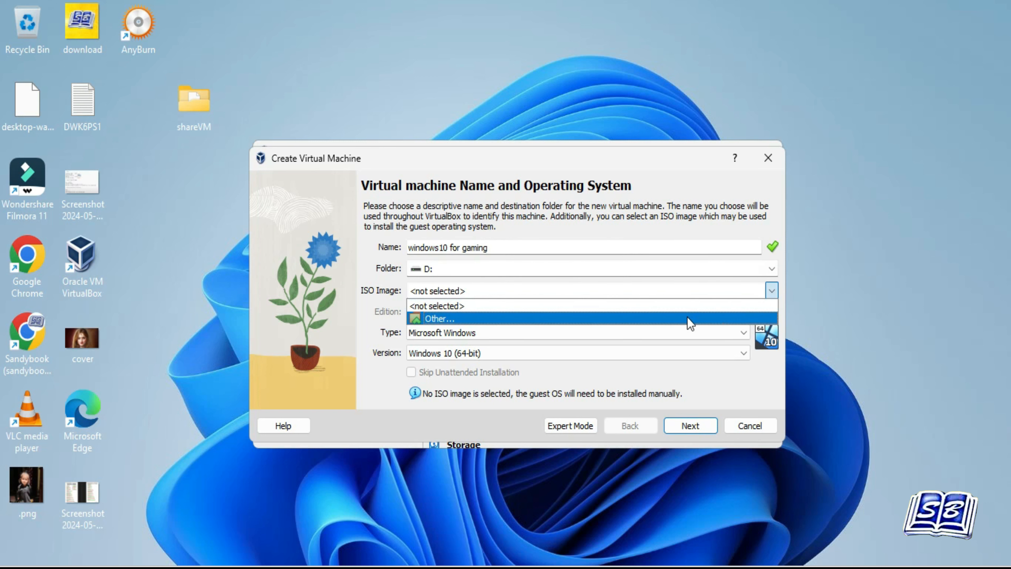
click(679, 319)
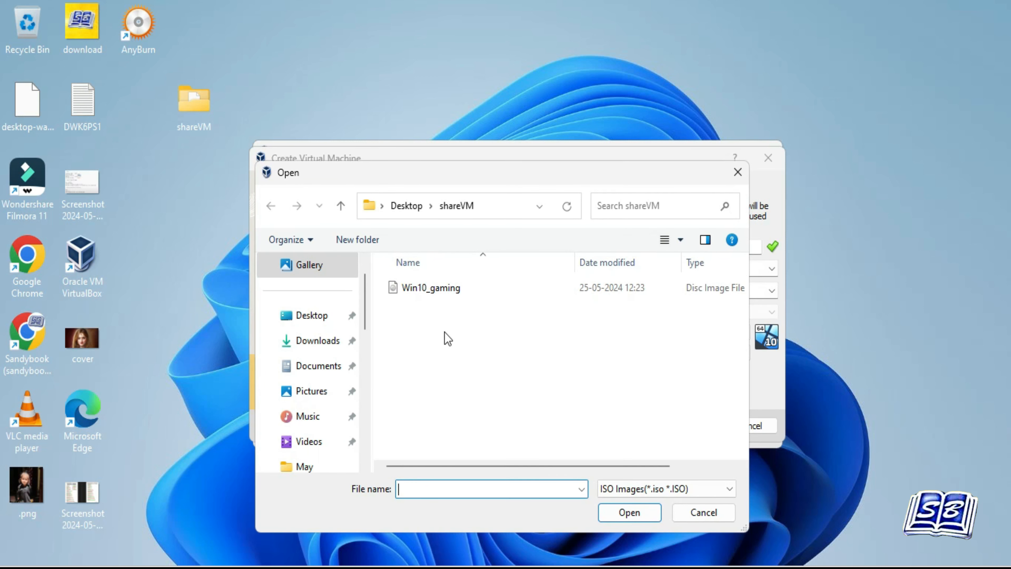
click(320, 316)
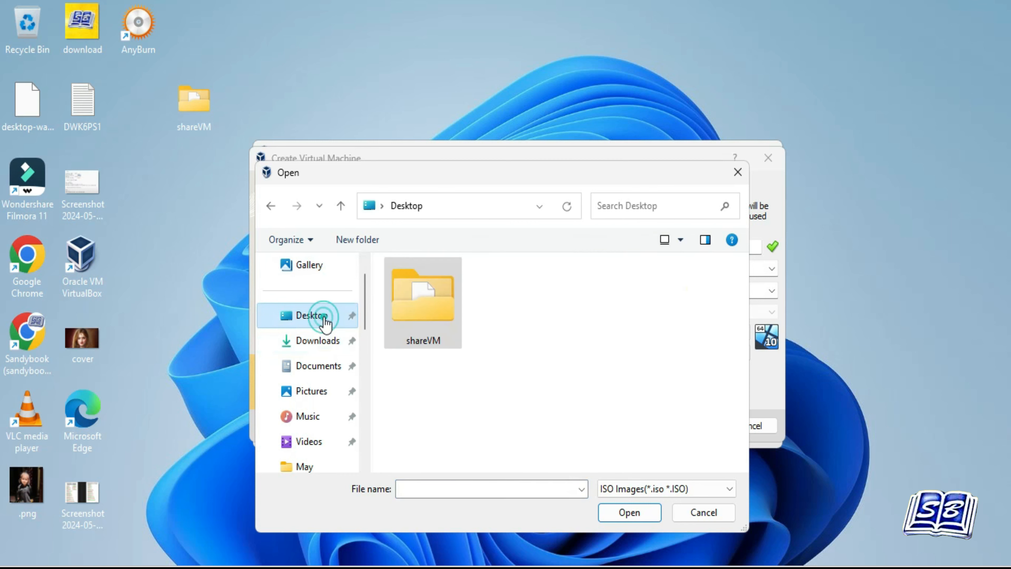
double_click(435, 323)
click(468, 293)
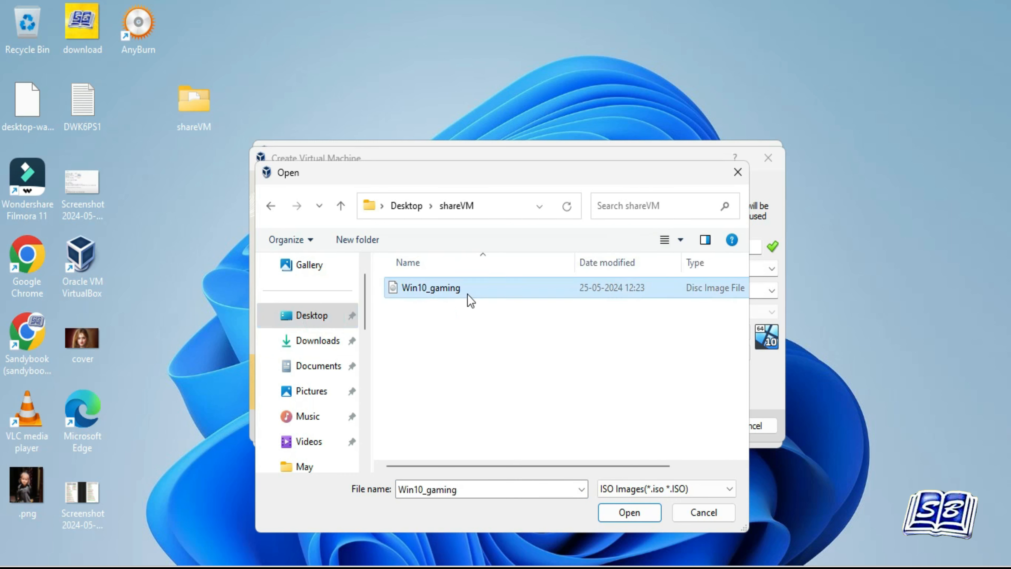
click(629, 512)
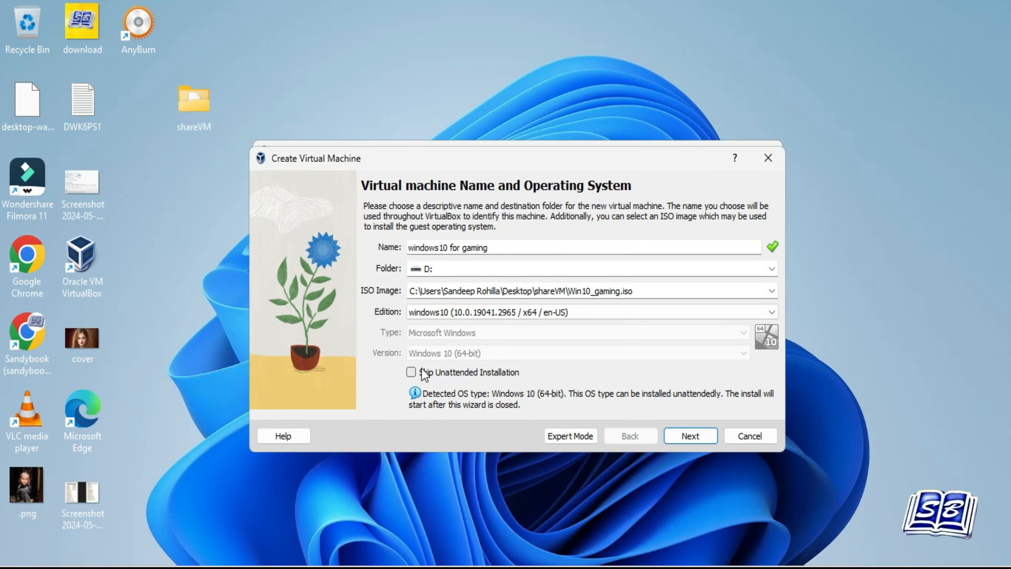
click(411, 373)
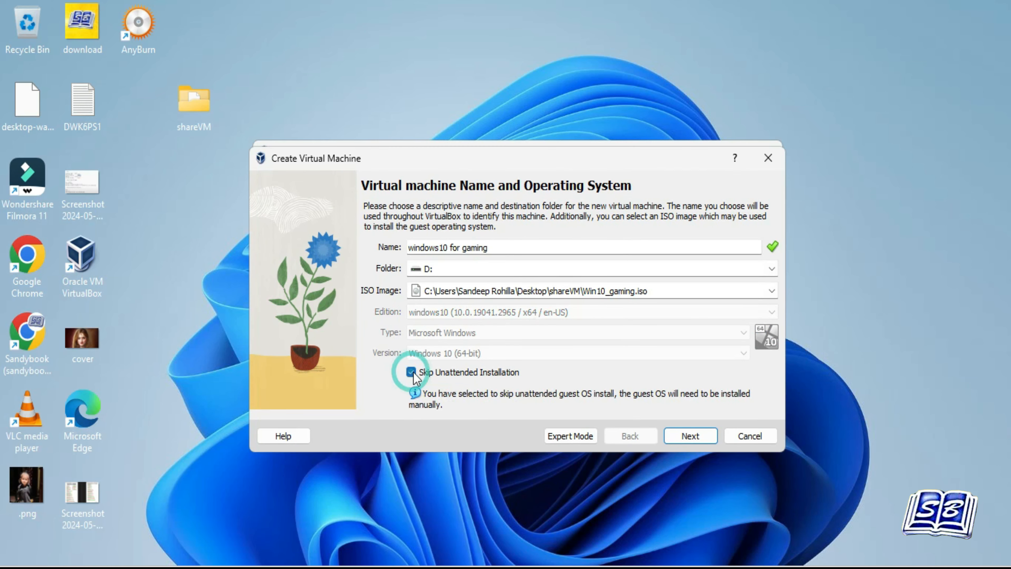
click(692, 437)
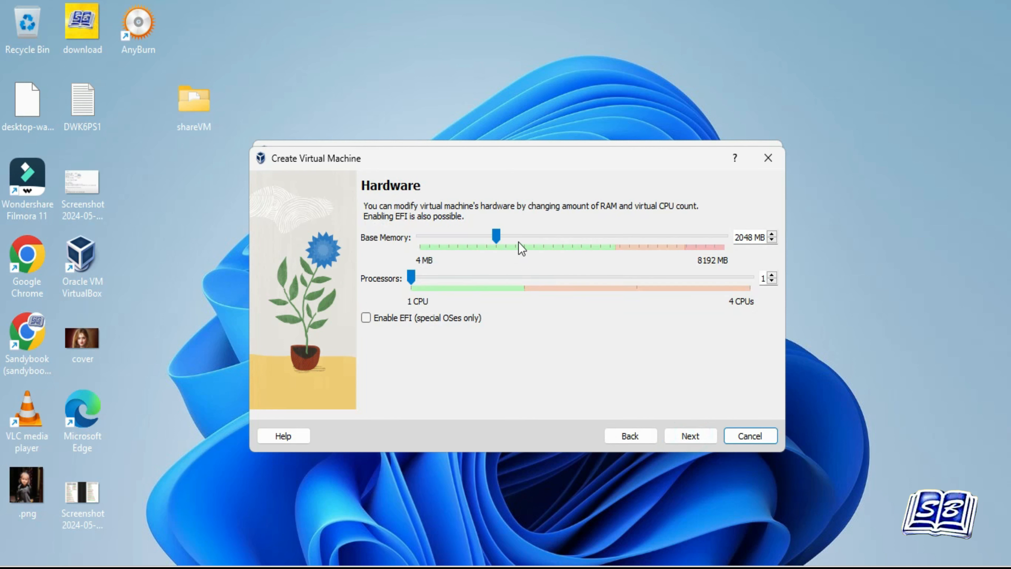
Step: Create the machine with 4427 MB of base memory, one processor and a 50 GB virtual hard disk, and start it
click(693, 437)
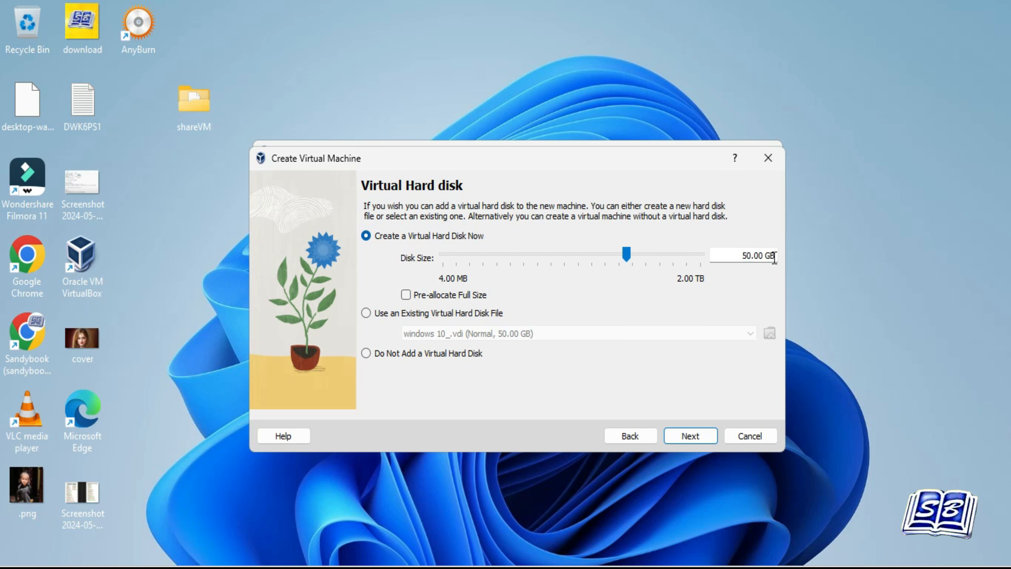
click(702, 436)
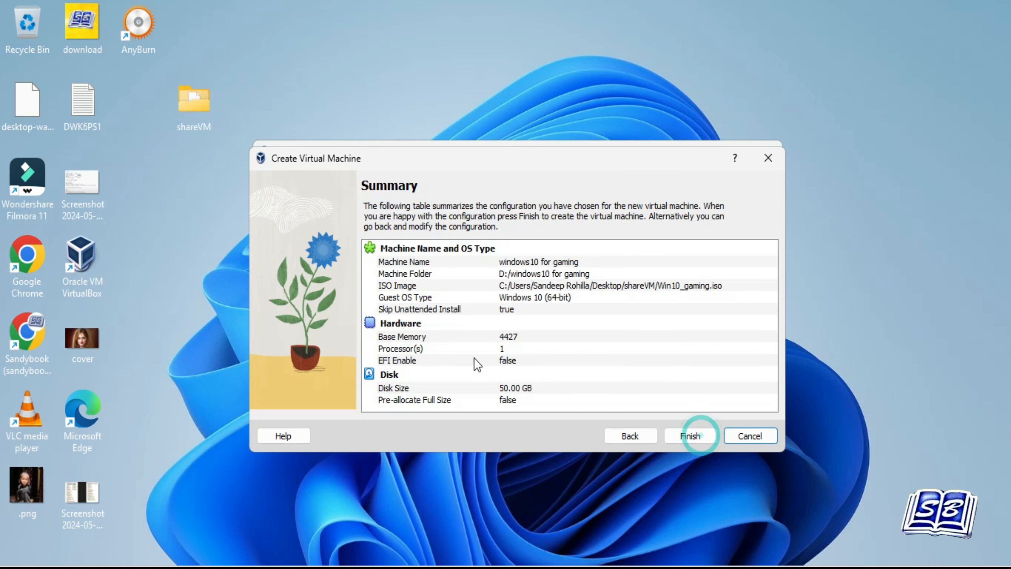
click(681, 439)
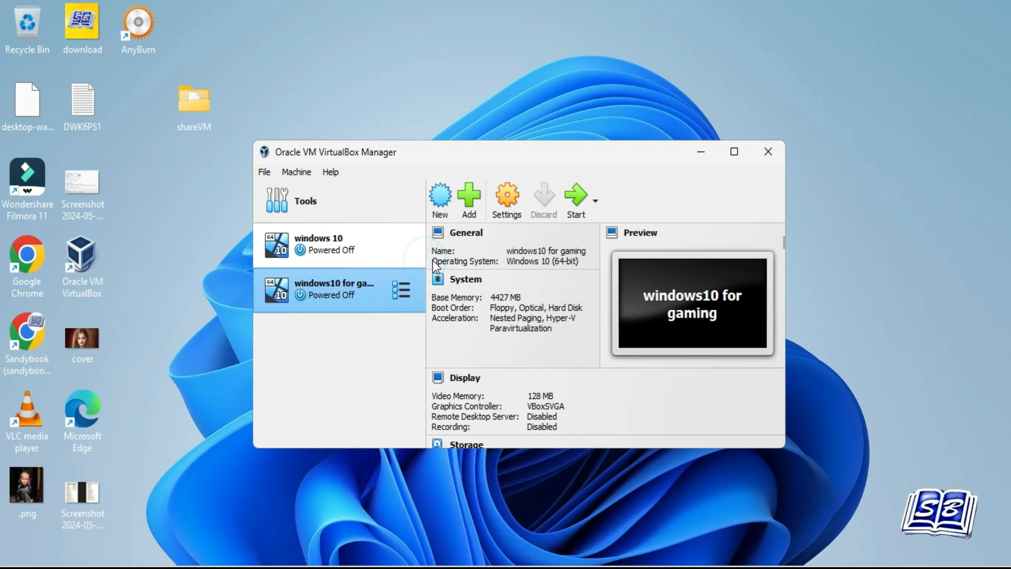
click(578, 198)
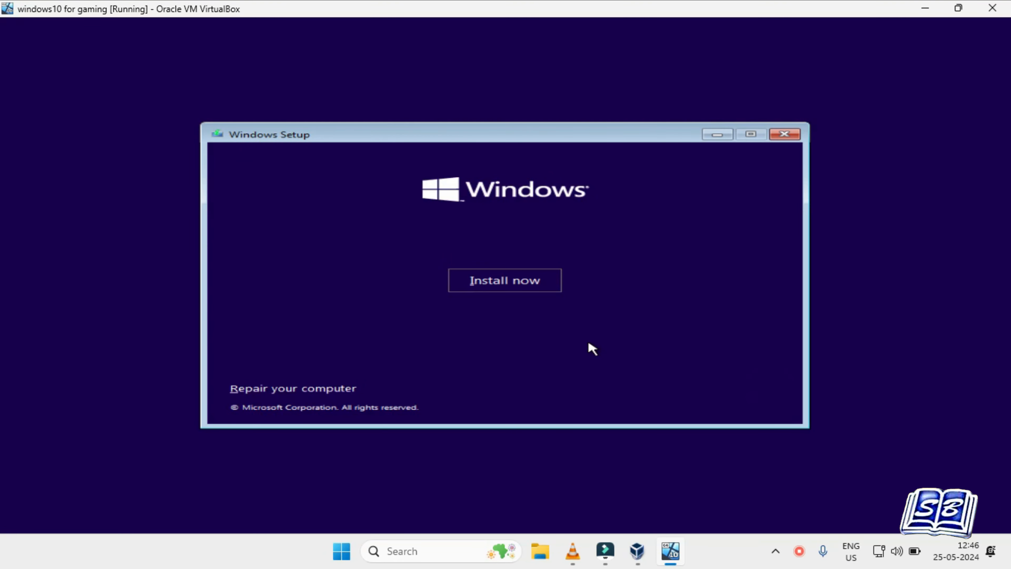
Step: Start the Windows installation without a product key, accept the license terms and choose the custom Windows-only installation
click(512, 273)
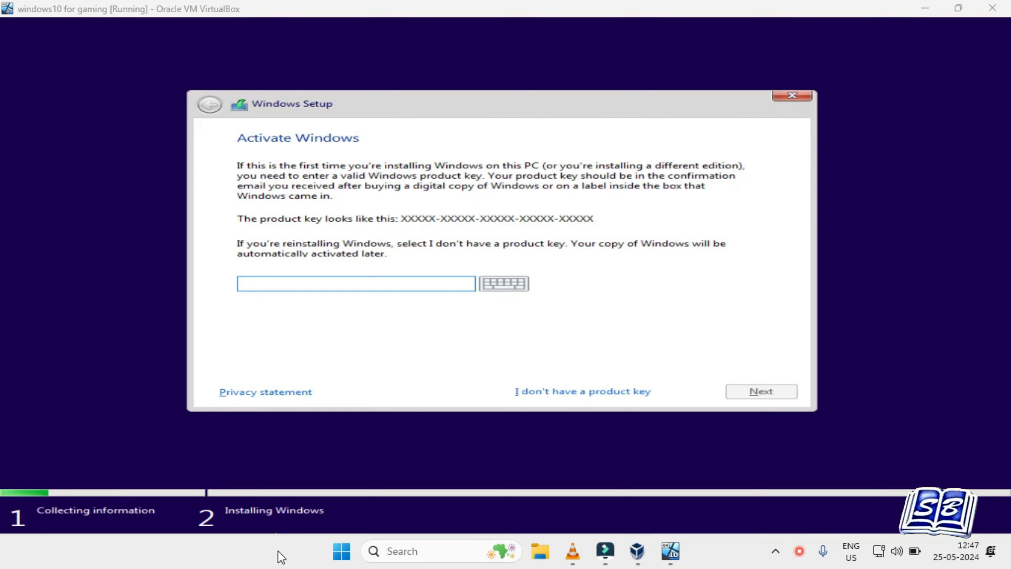
click(591, 392)
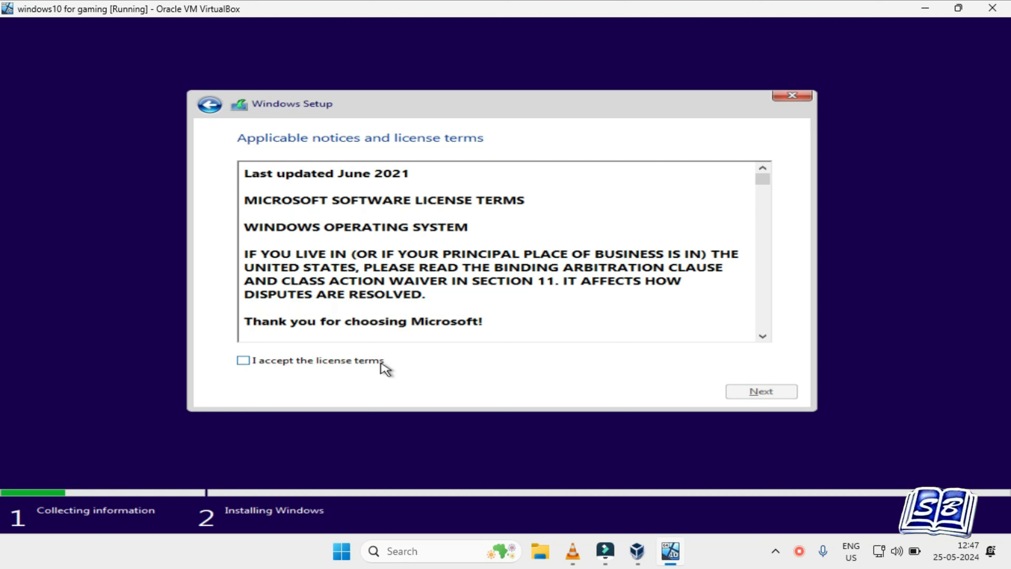
click(354, 363)
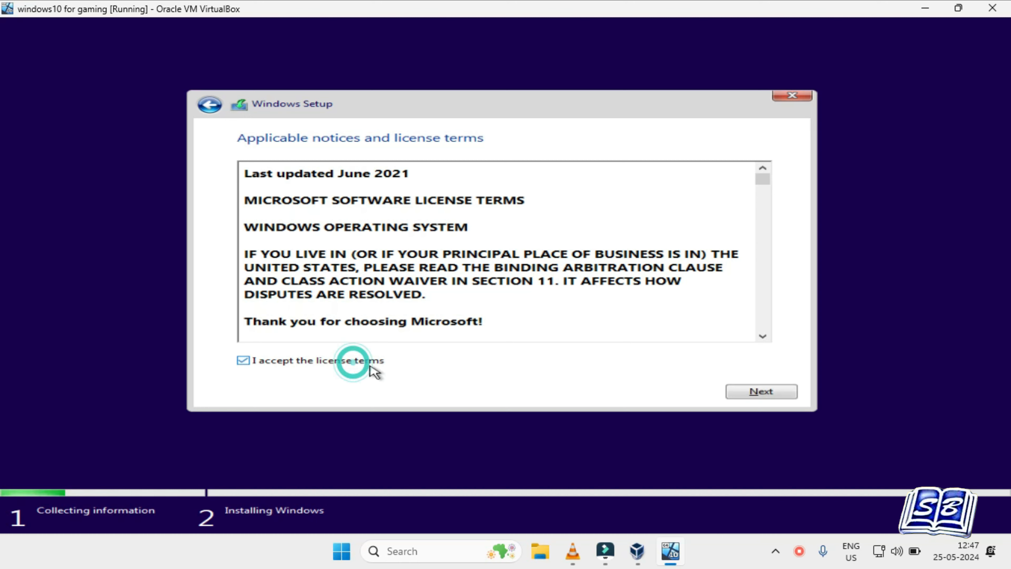
click(749, 394)
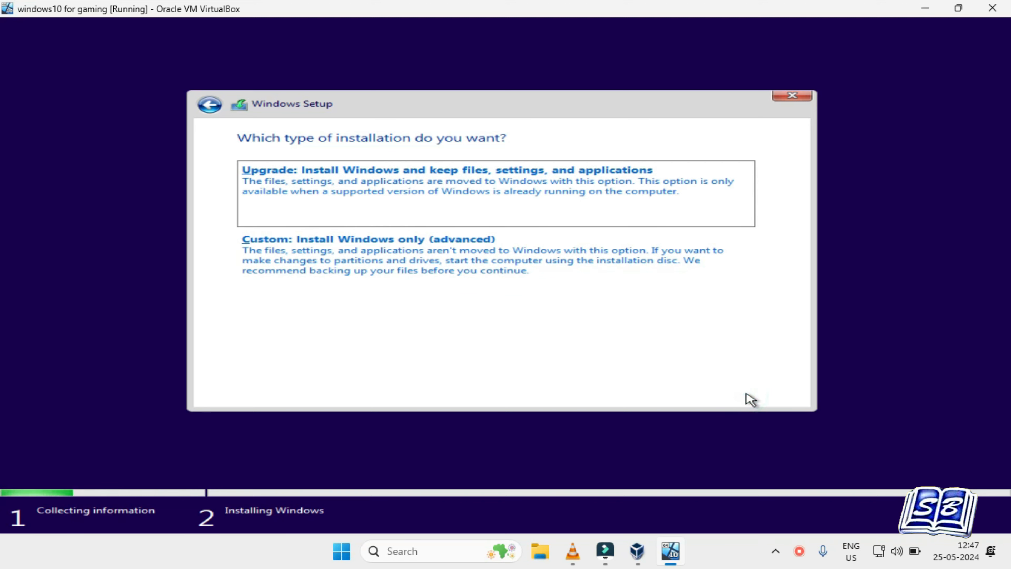
click(534, 265)
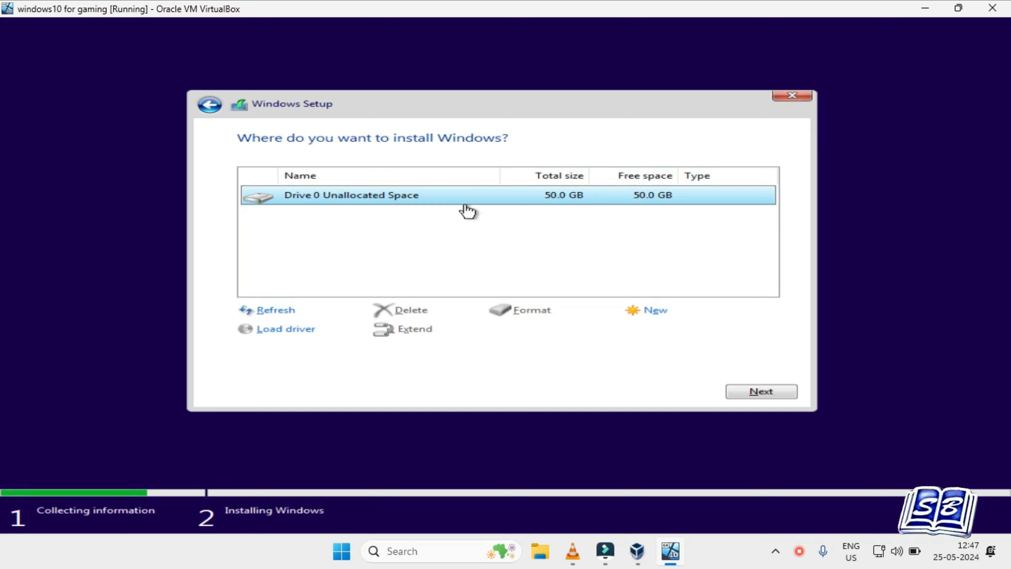
Step: Create a 51200 MB partition from Drive 0's unallocated space, format the primary partition and install Windows on it
click(655, 314)
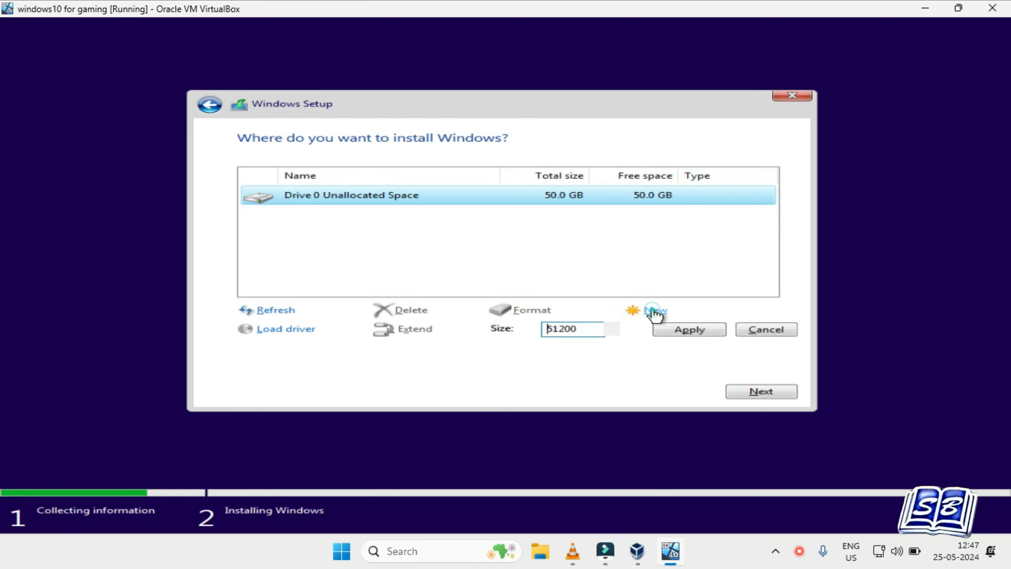
click(689, 332)
click(639, 331)
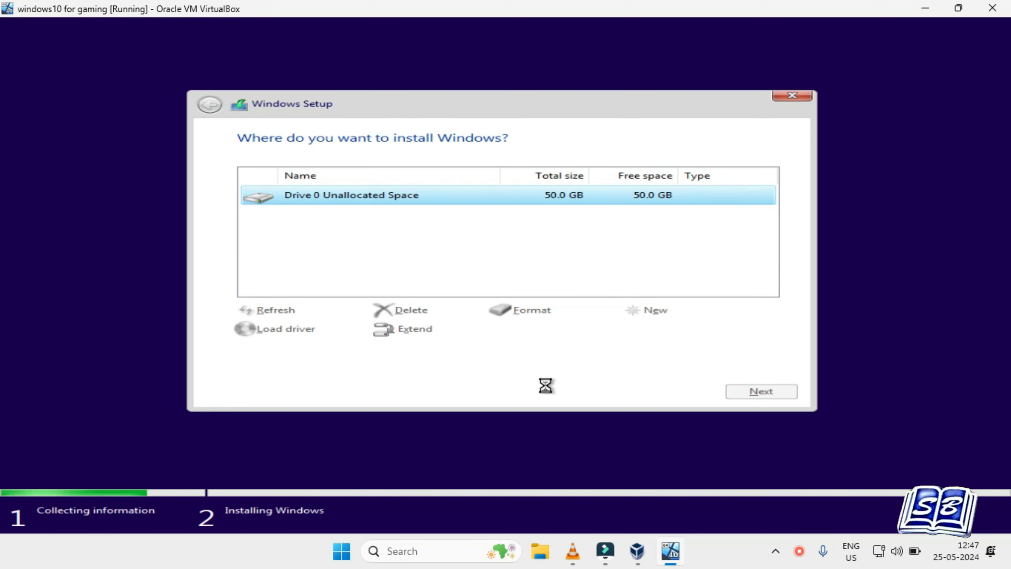
click(523, 310)
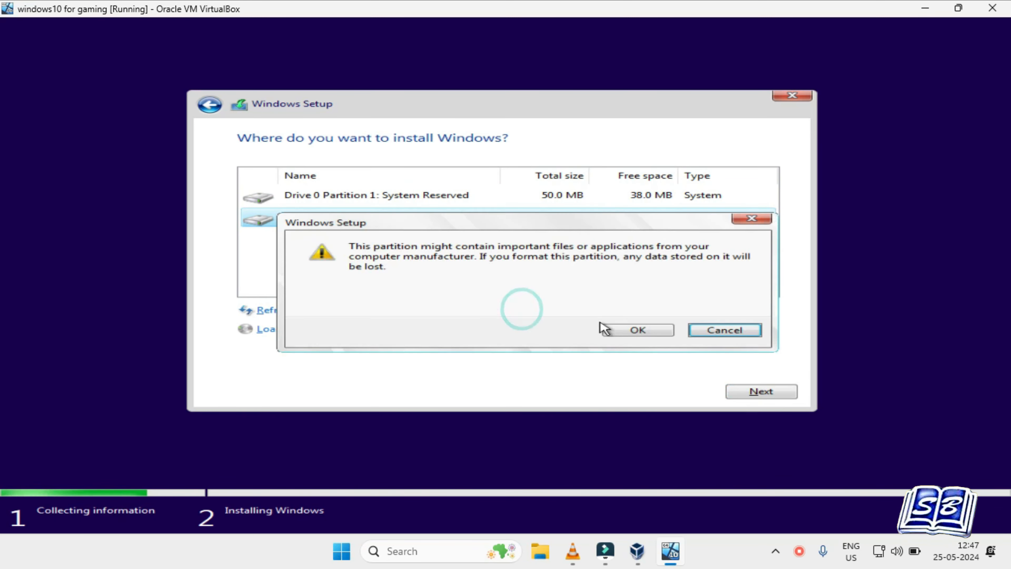
click(632, 331)
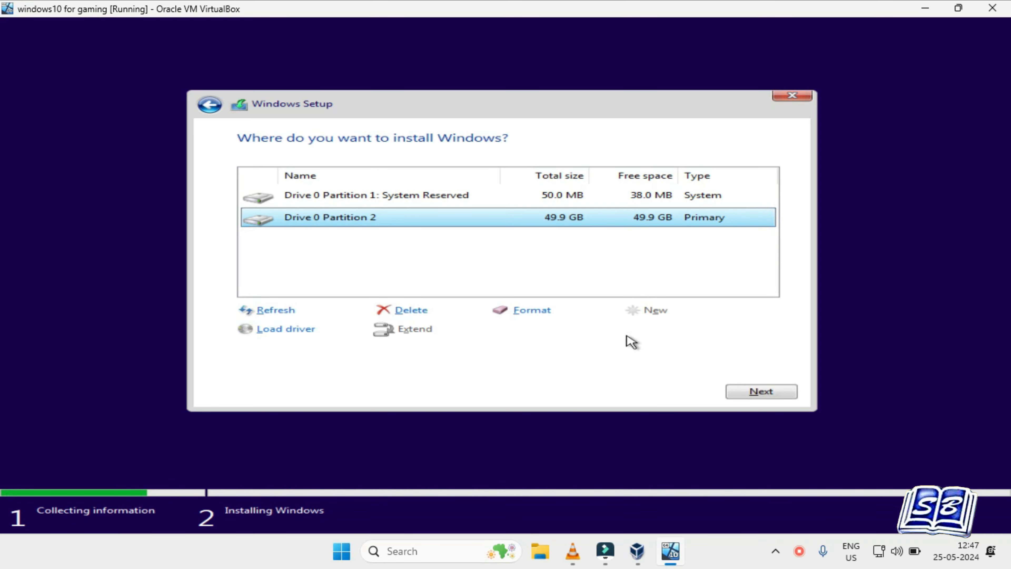
click(755, 390)
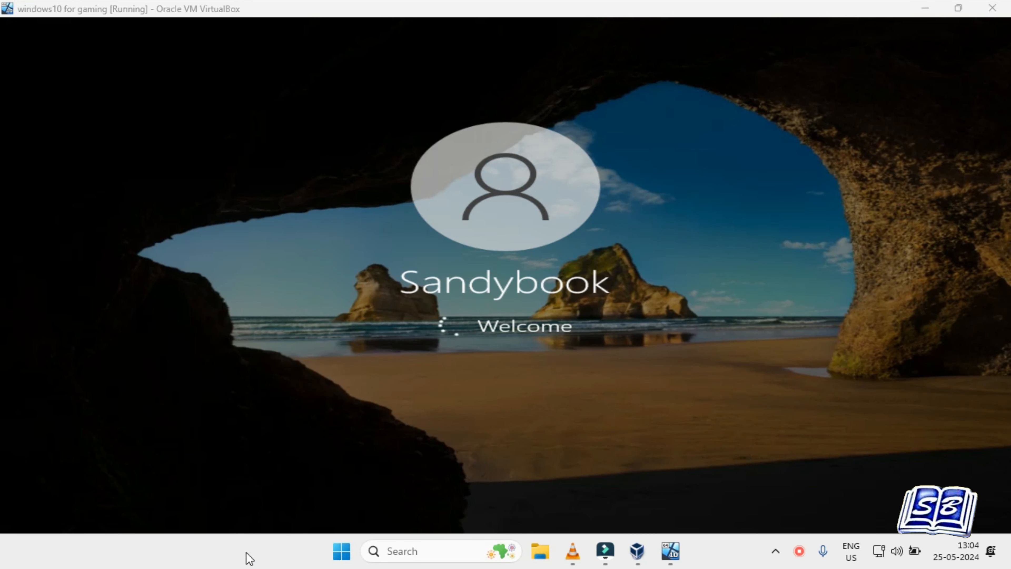
Step: Review the full list of installed apps in the new Windows 10 guest and close the list
click(246, 552)
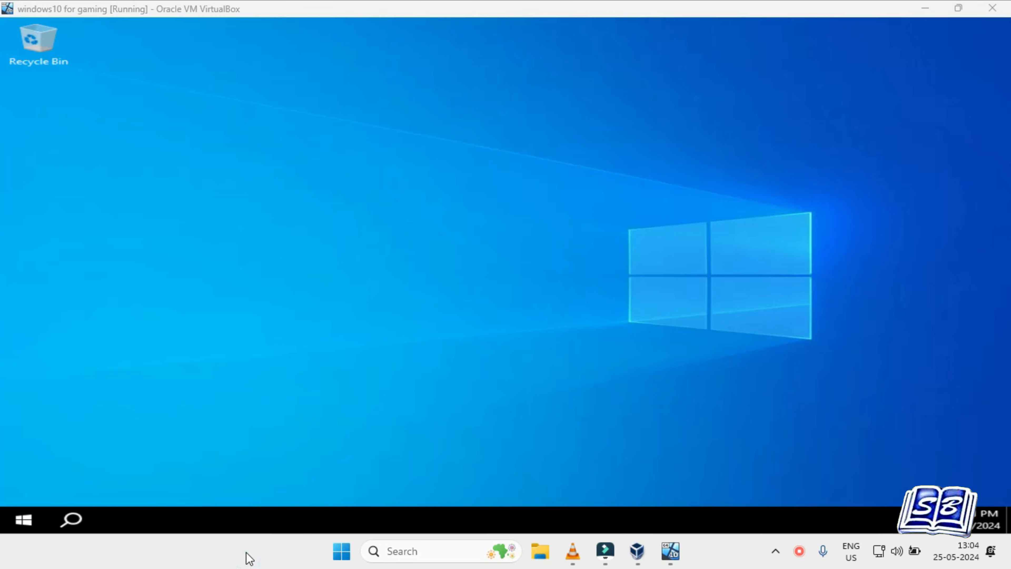
click(30, 557)
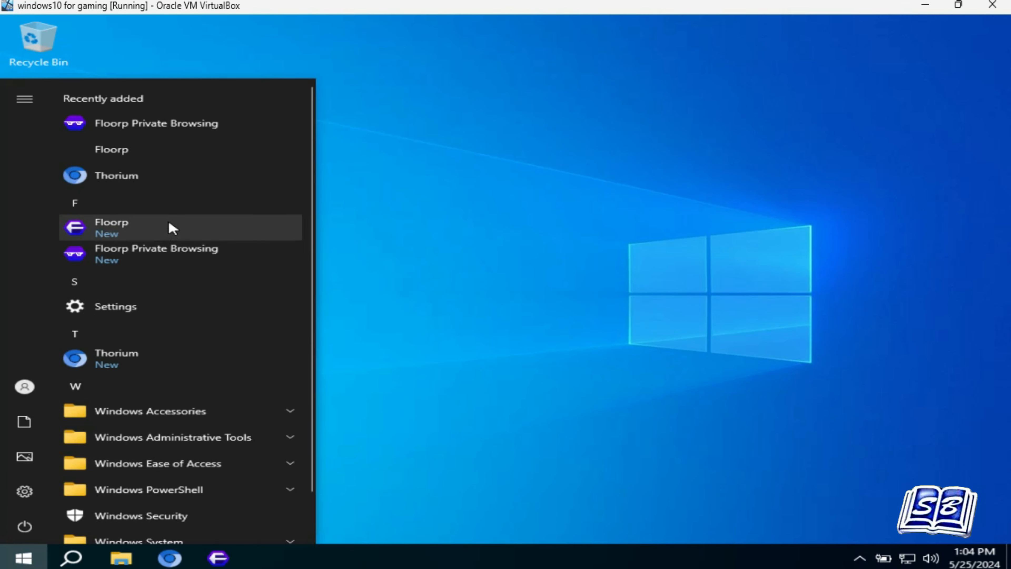
scroll(169, 235, down, 1)
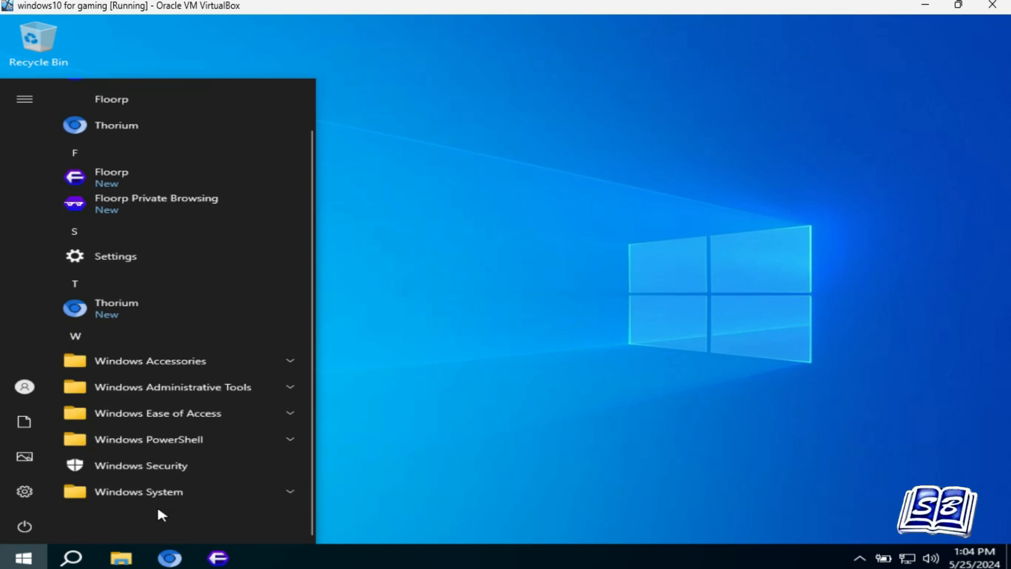
scroll(171, 474, up, 1)
scroll(171, 471, up, 1)
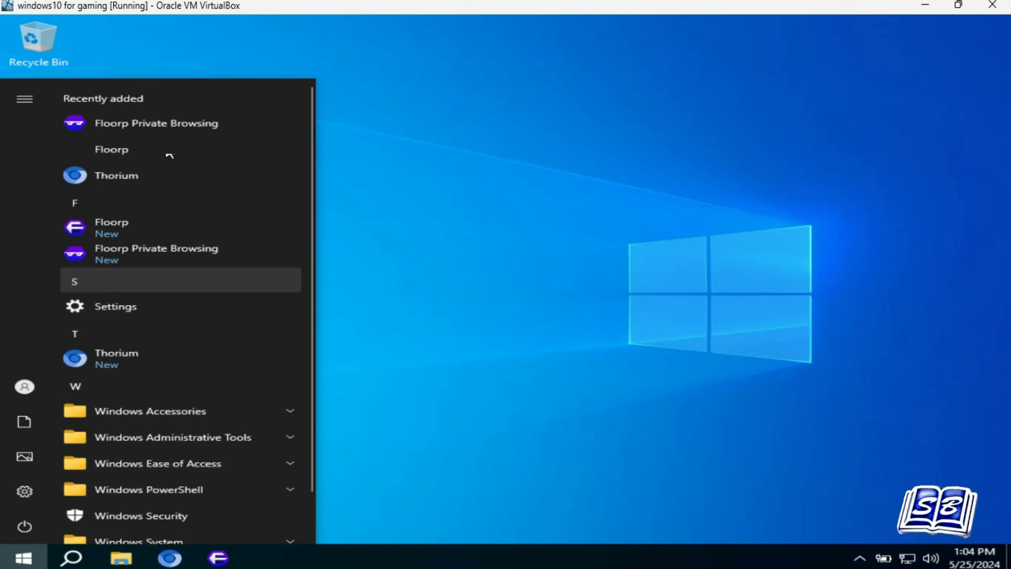
click(446, 367)
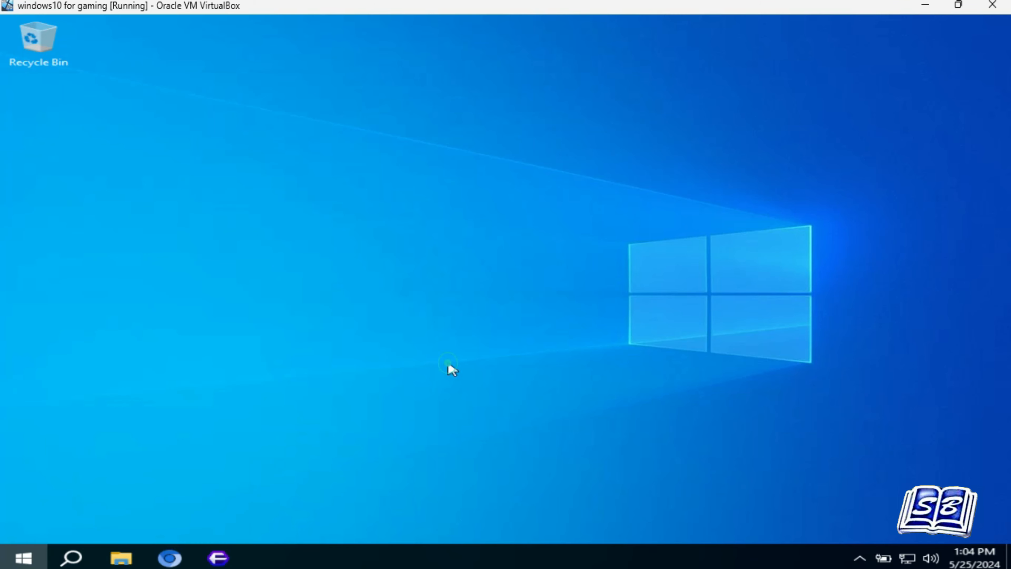
Step: Check the guest's CPU and memory performance in Task Manager and close it
right_click(726, 565)
click(771, 496)
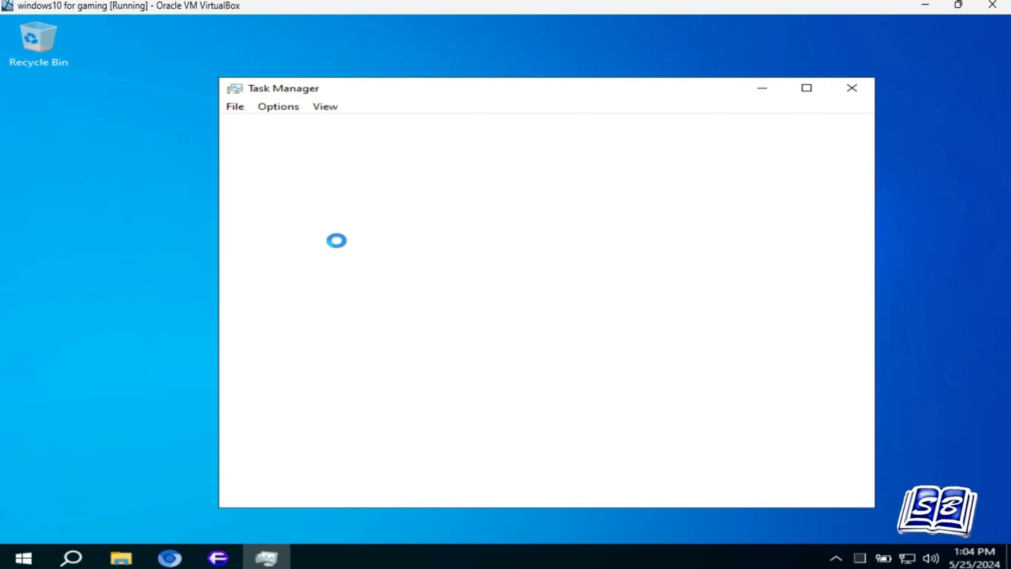
click(335, 124)
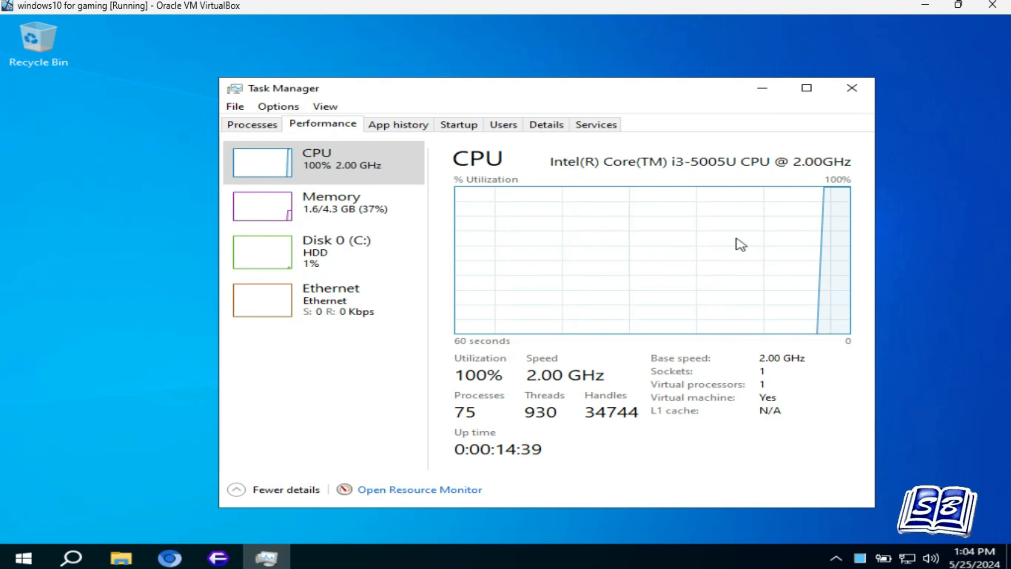
click(852, 96)
Step: Examine the background apps permissions in the guest's Windows privacy settings
key(super+i)
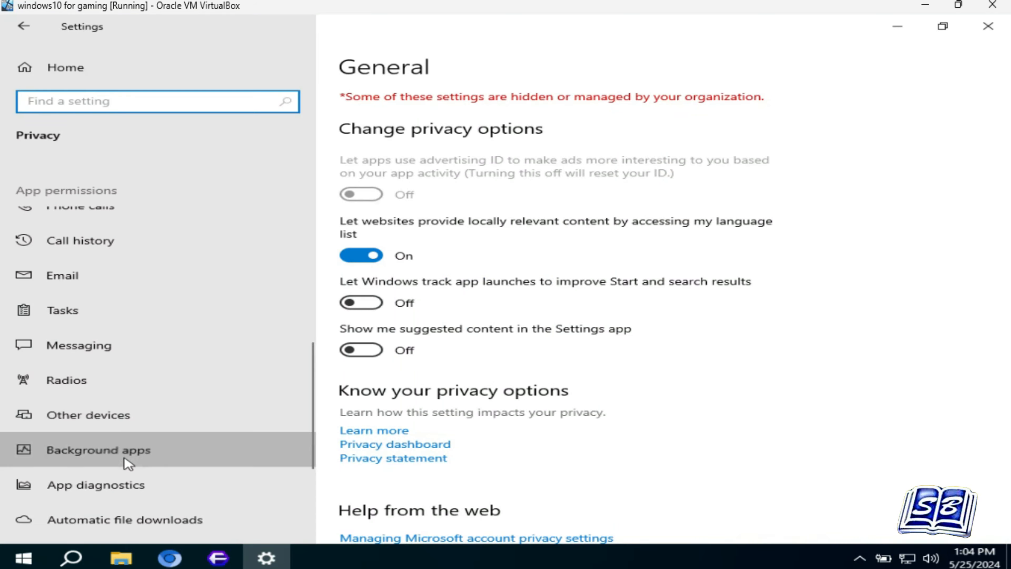
click(127, 458)
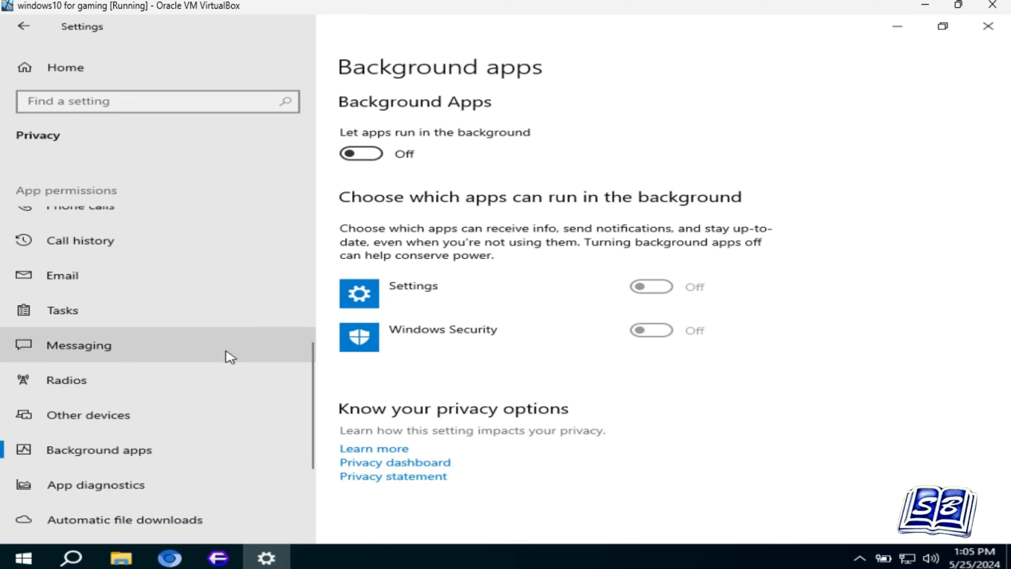
scroll(226, 354, down, 5)
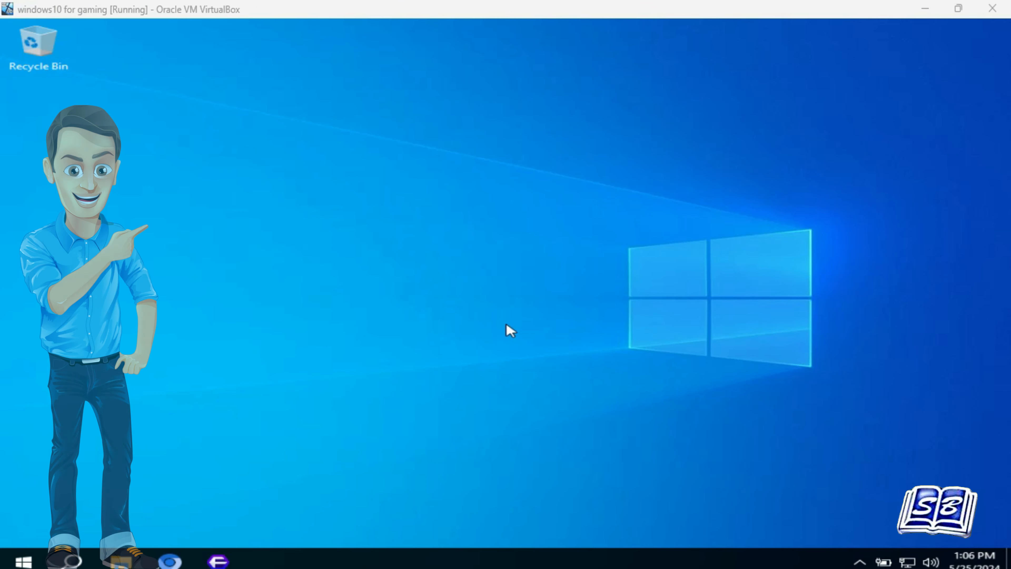